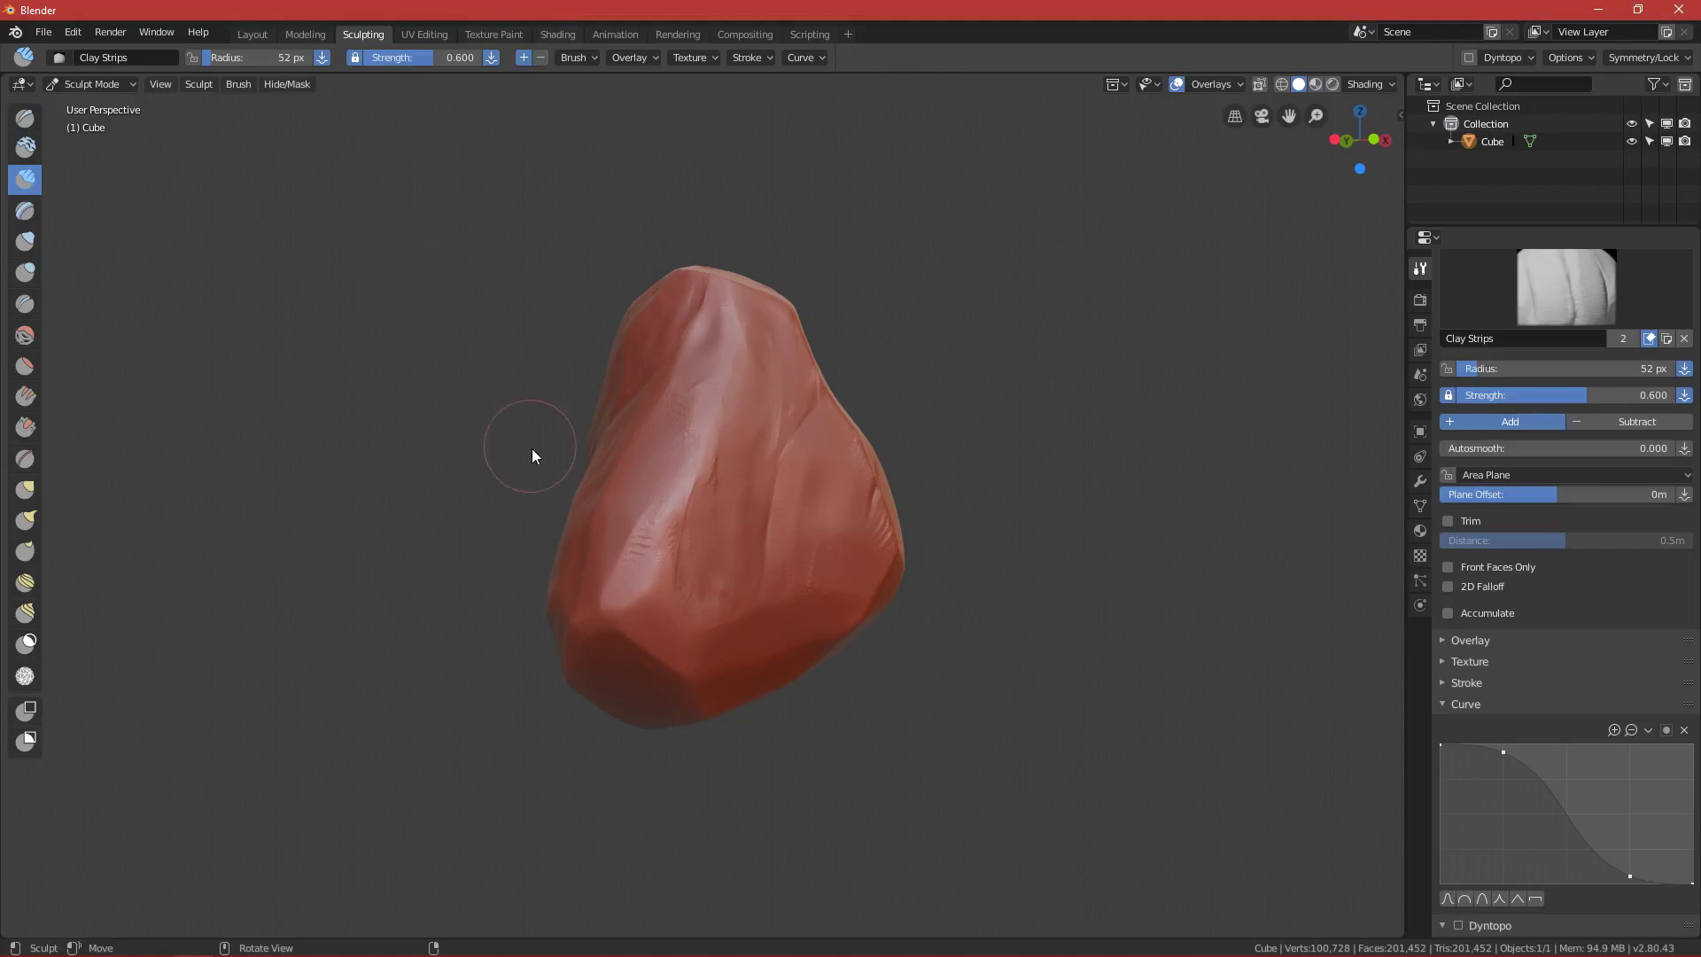
{"action": "middle_click_drag", "start_coordinate": [608, 504], "coordinate": [678, 479]}
{"action": "scroll", "coordinate": [682, 478], "scroll_direction": "up", "scroll_amount": 4}
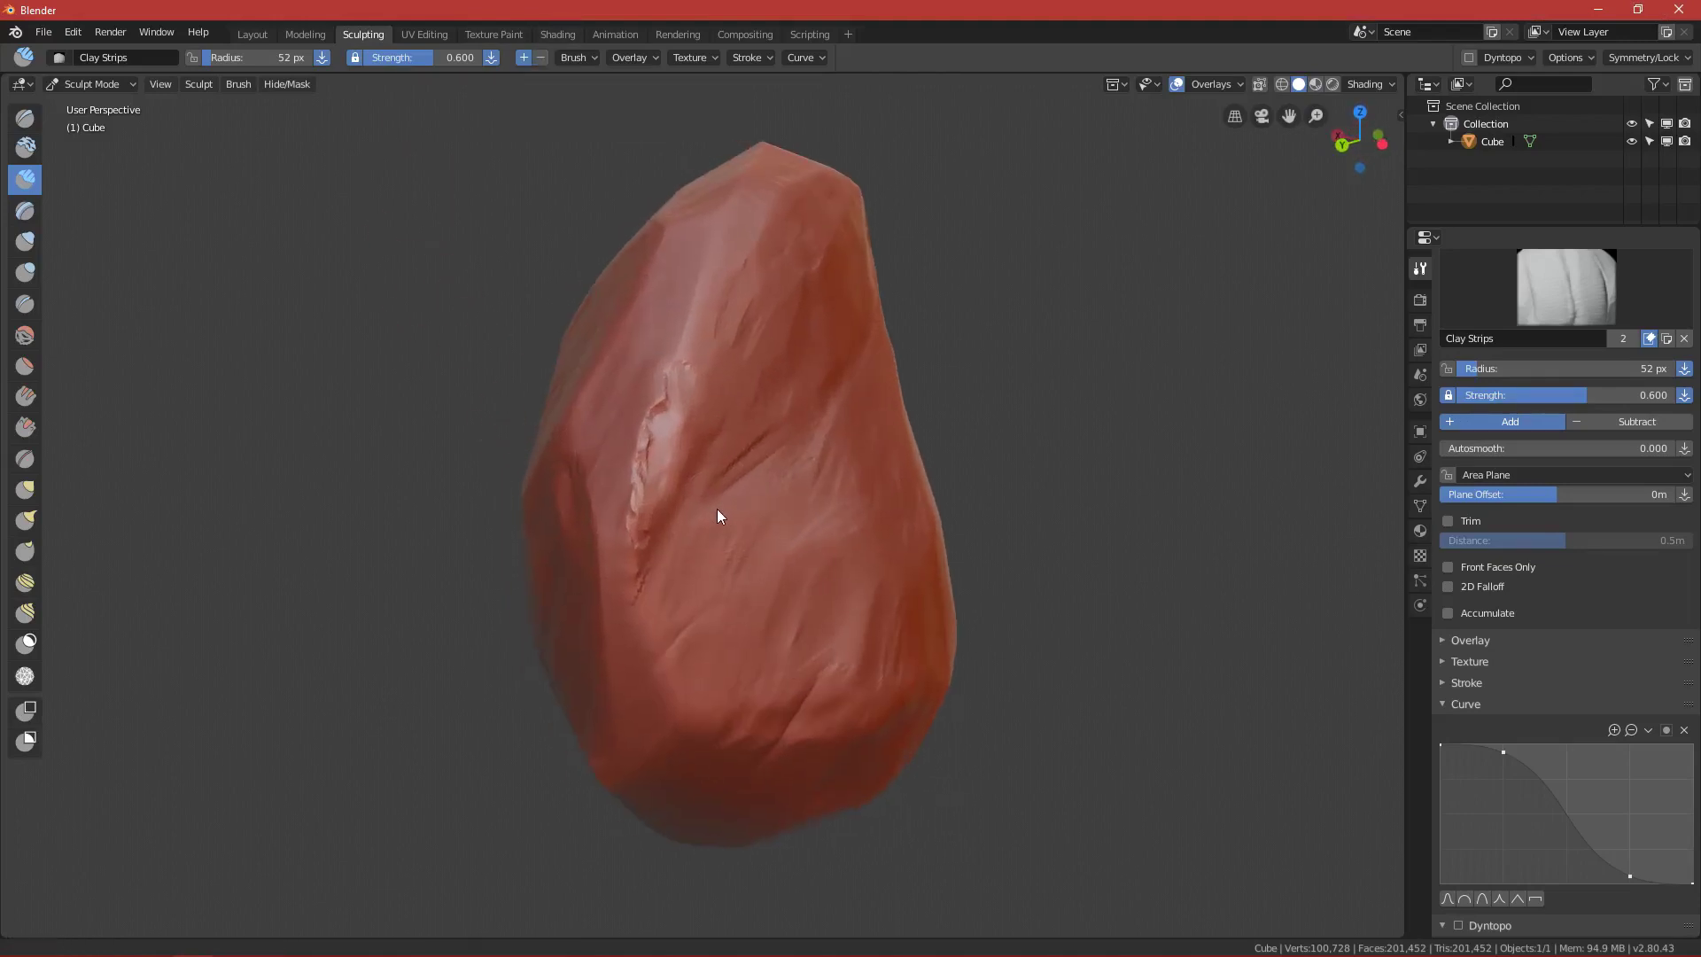
{"action": "mouse_move", "coordinate": [726, 501]}
{"action": "middle_mouse_down"}
{"action": "mouse_move", "coordinate": [783, 512]}
{"action": "mouse_move", "coordinate": [765, 509]}
{"action": "middle_mouse_up"}
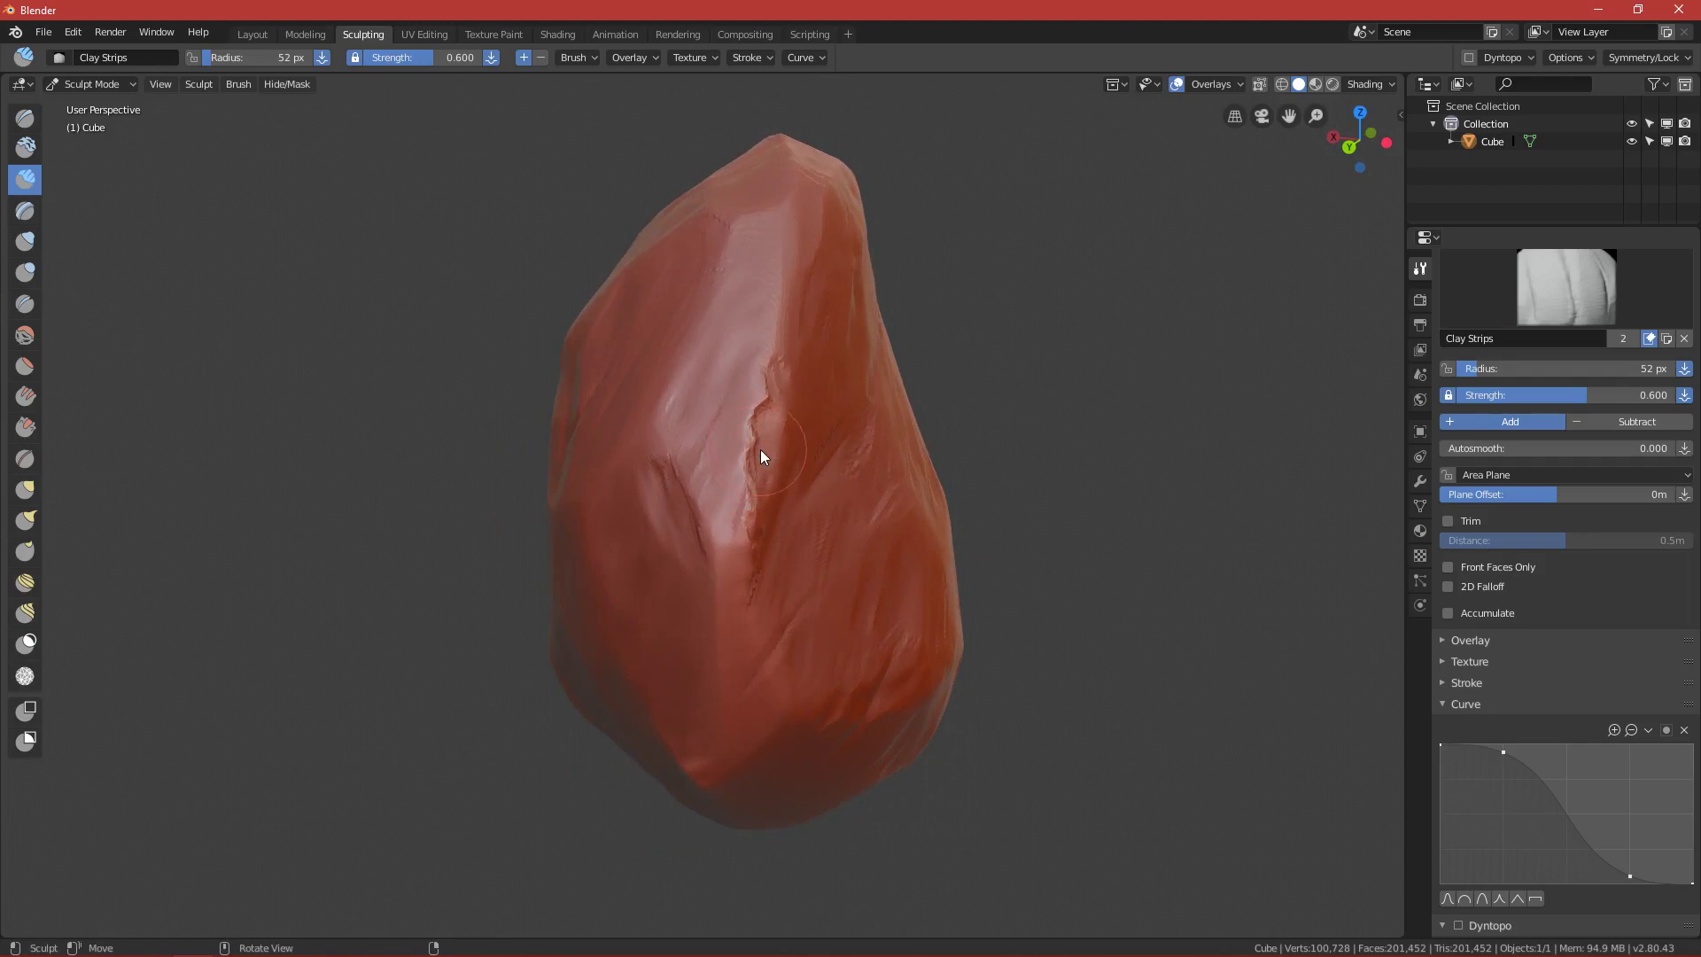
{"action": "middle_click_drag", "start_coordinate": [743, 438], "coordinate": [777, 454]}
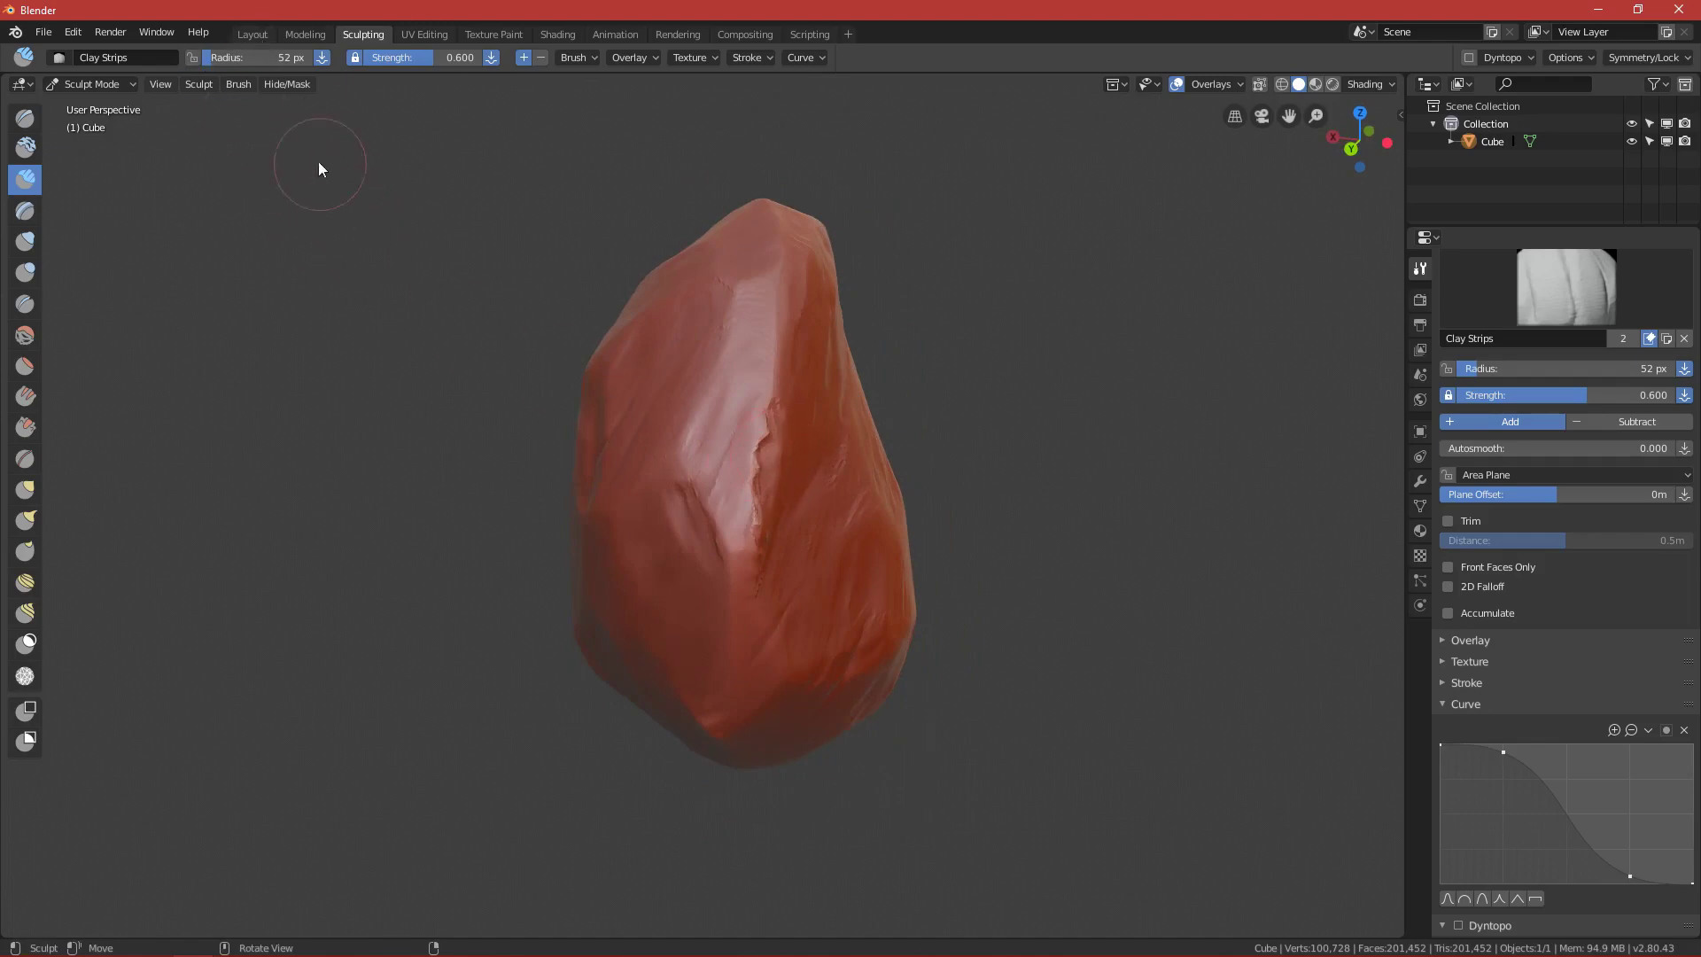
Switch to the Layout workspace, view the sculpted rock from the front and hide it.
{"action": "left_click", "coordinate": [254, 35]}
{"action": "middle_click_drag", "start_coordinate": [822, 562], "coordinate": [759, 570]}
{"action": "key", "text": "KP_1"}
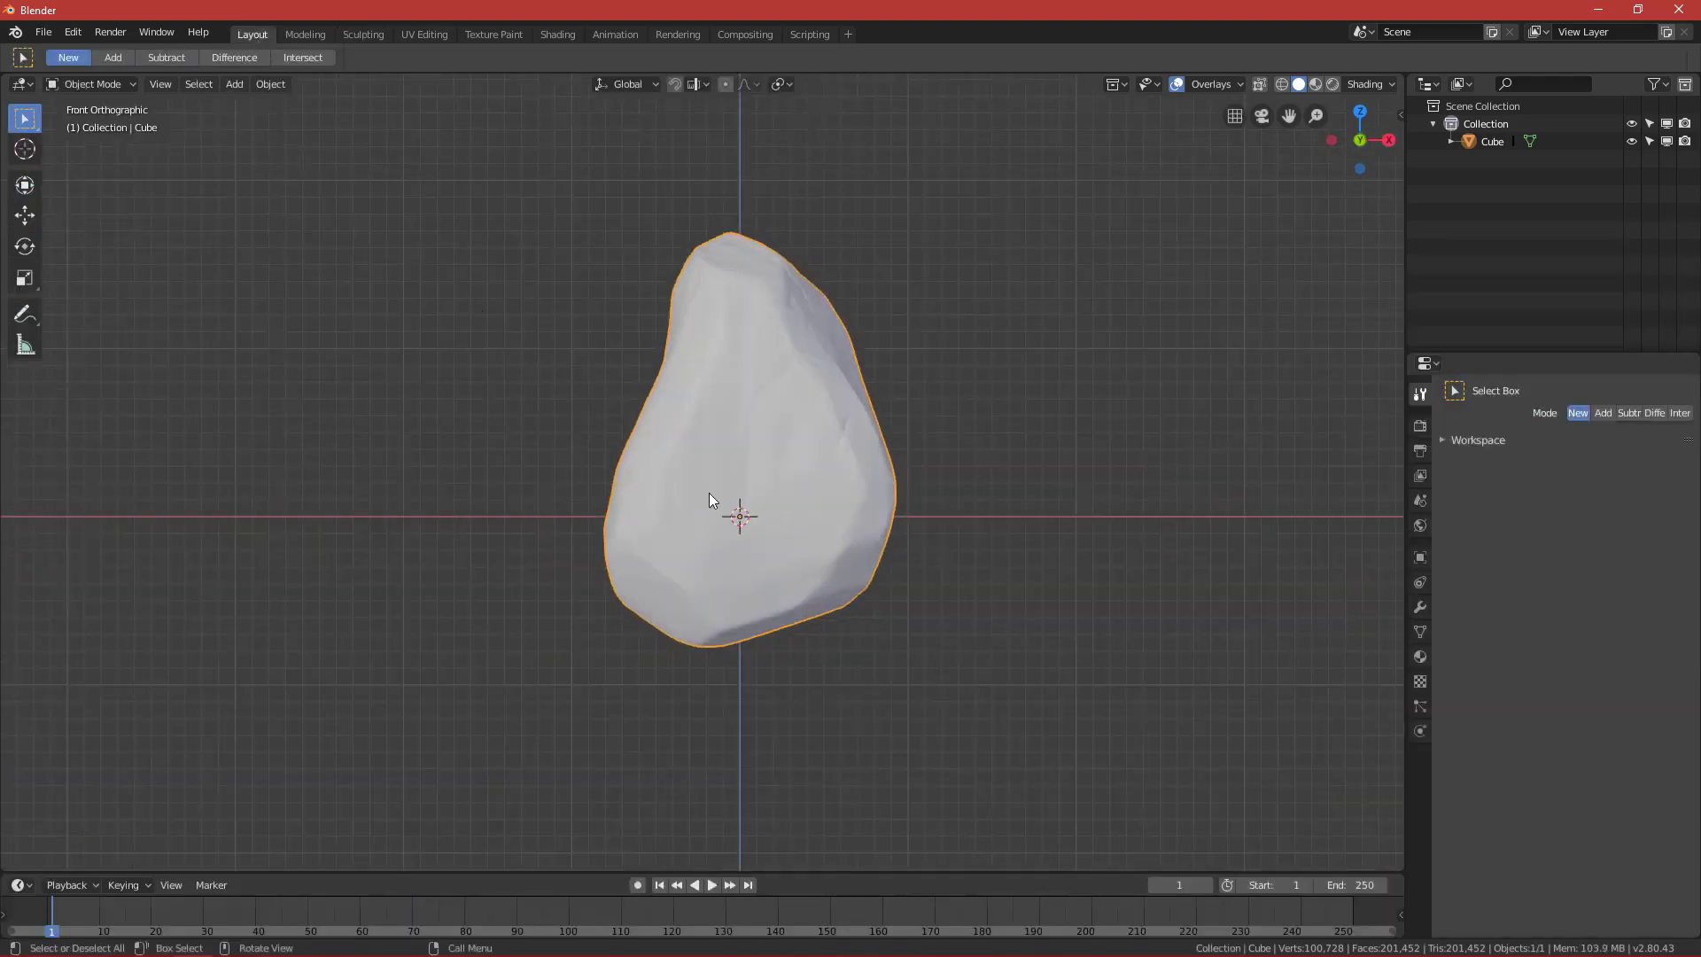
{"action": "scroll", "coordinate": [709, 492], "scroll_direction": "down", "scroll_amount": 1}
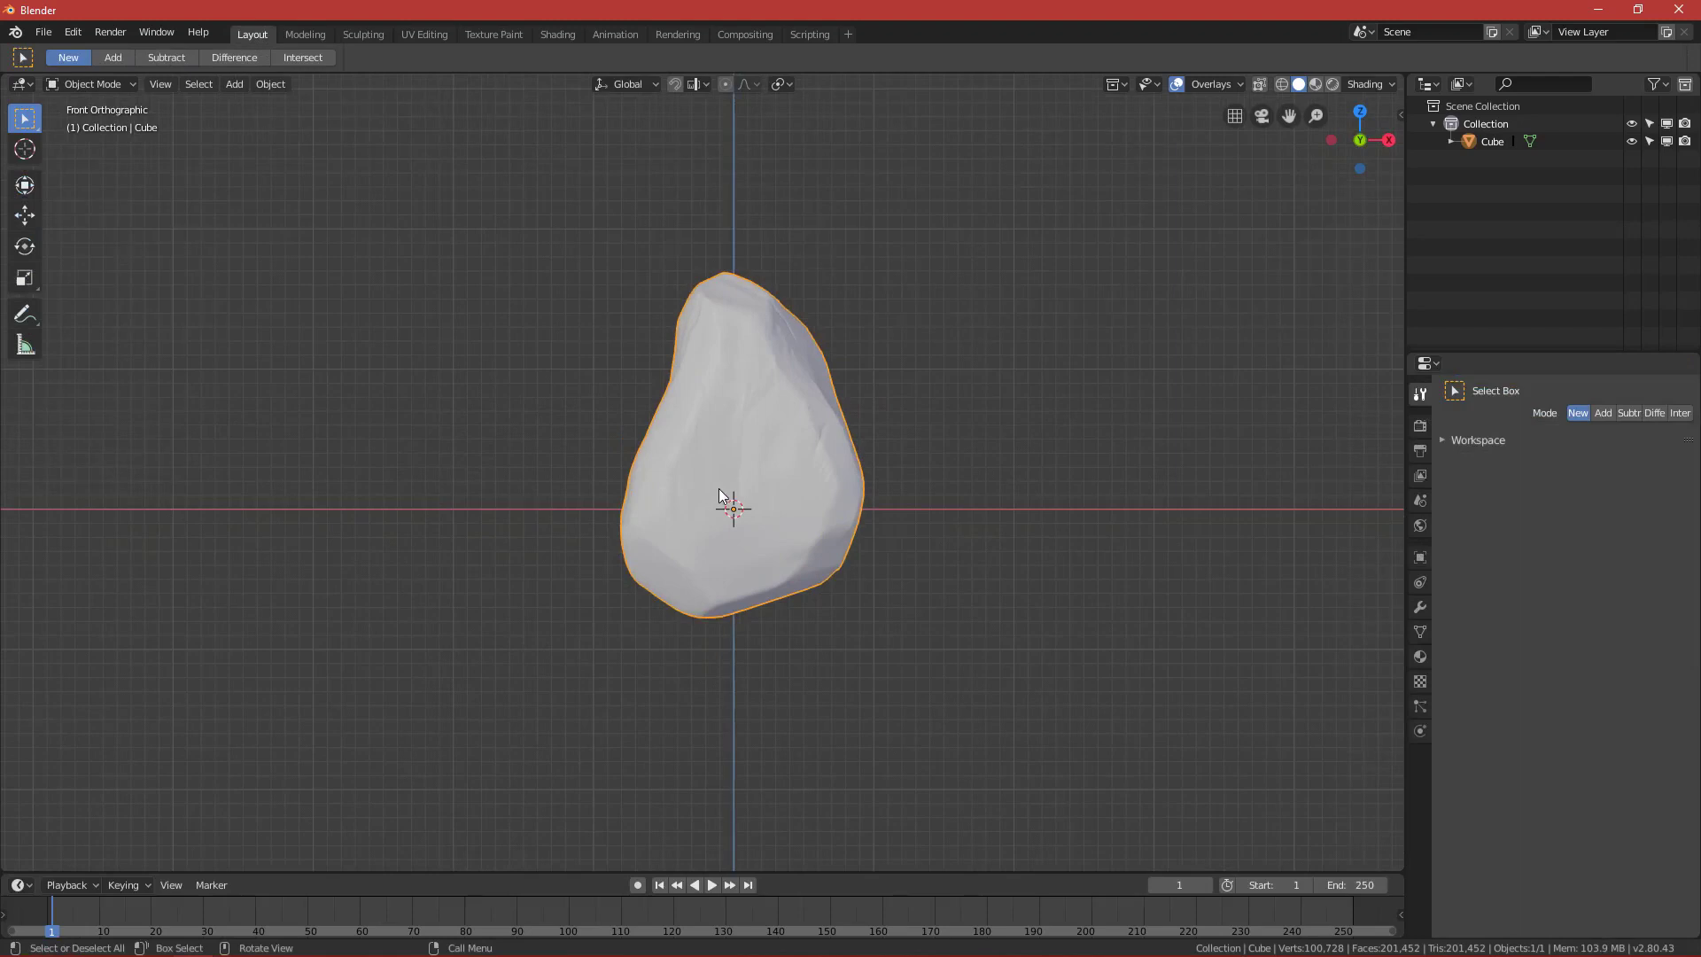
{"action": "left_click", "coordinate": [1631, 142]}
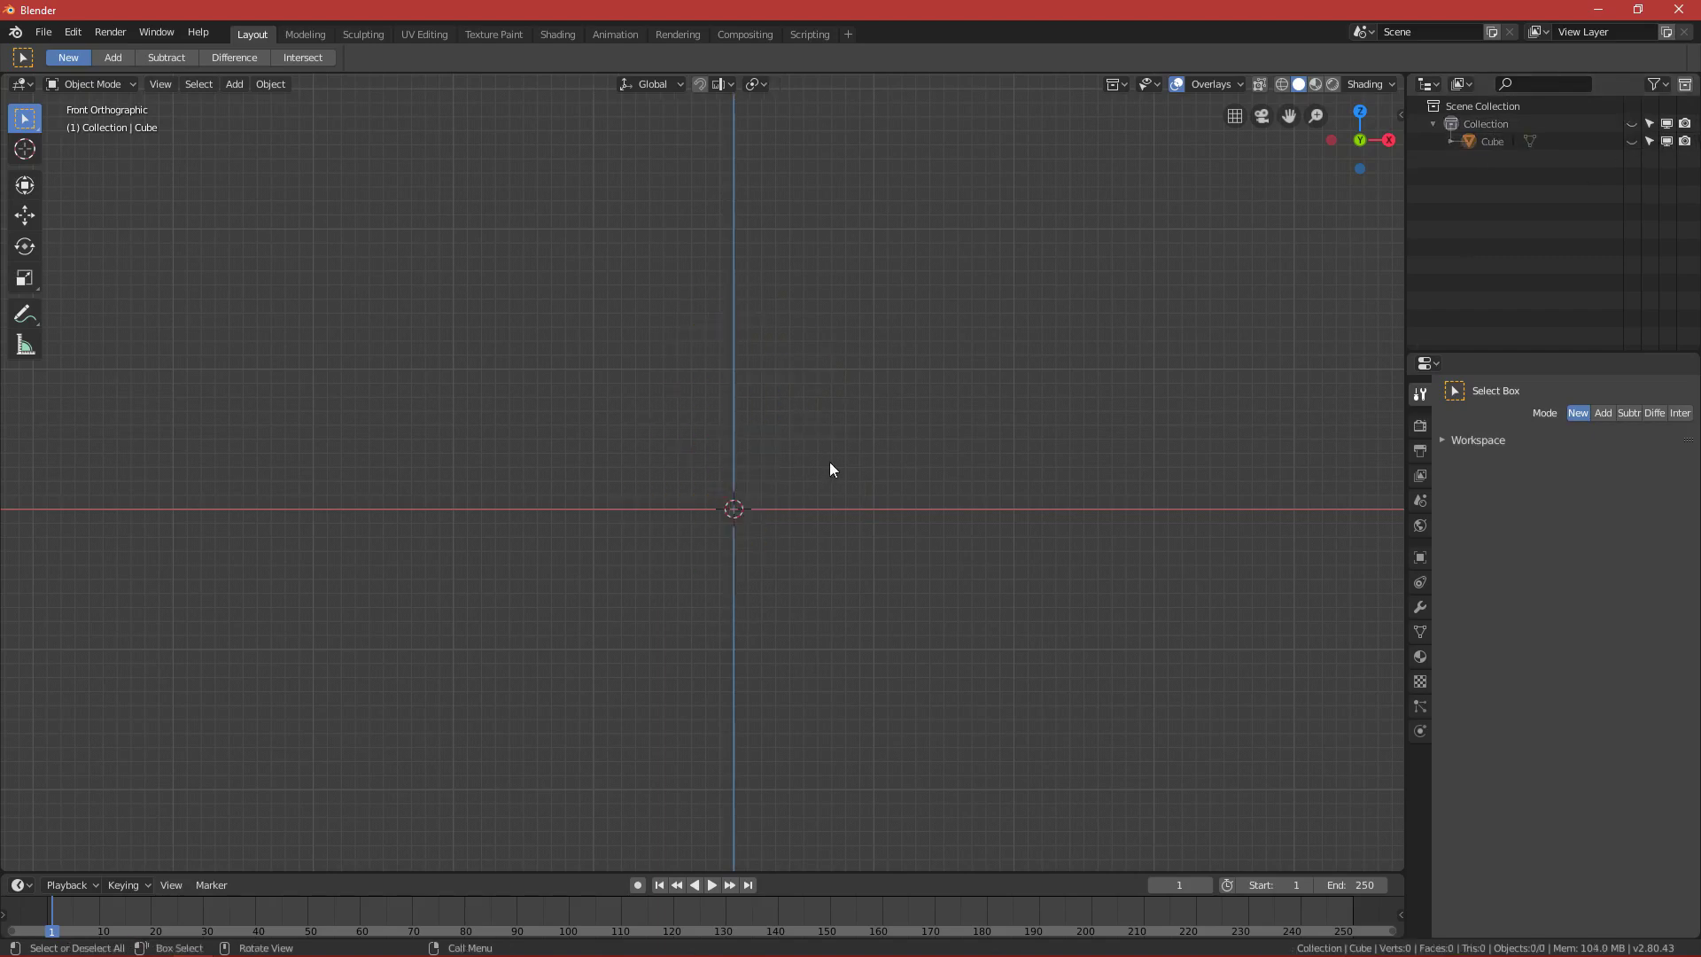
Add a cube mesh at the world origin, and unhide the sculpted rock in front view.
{"action": "middle_click_drag", "start_coordinate": [829, 461], "coordinate": [783, 606]}
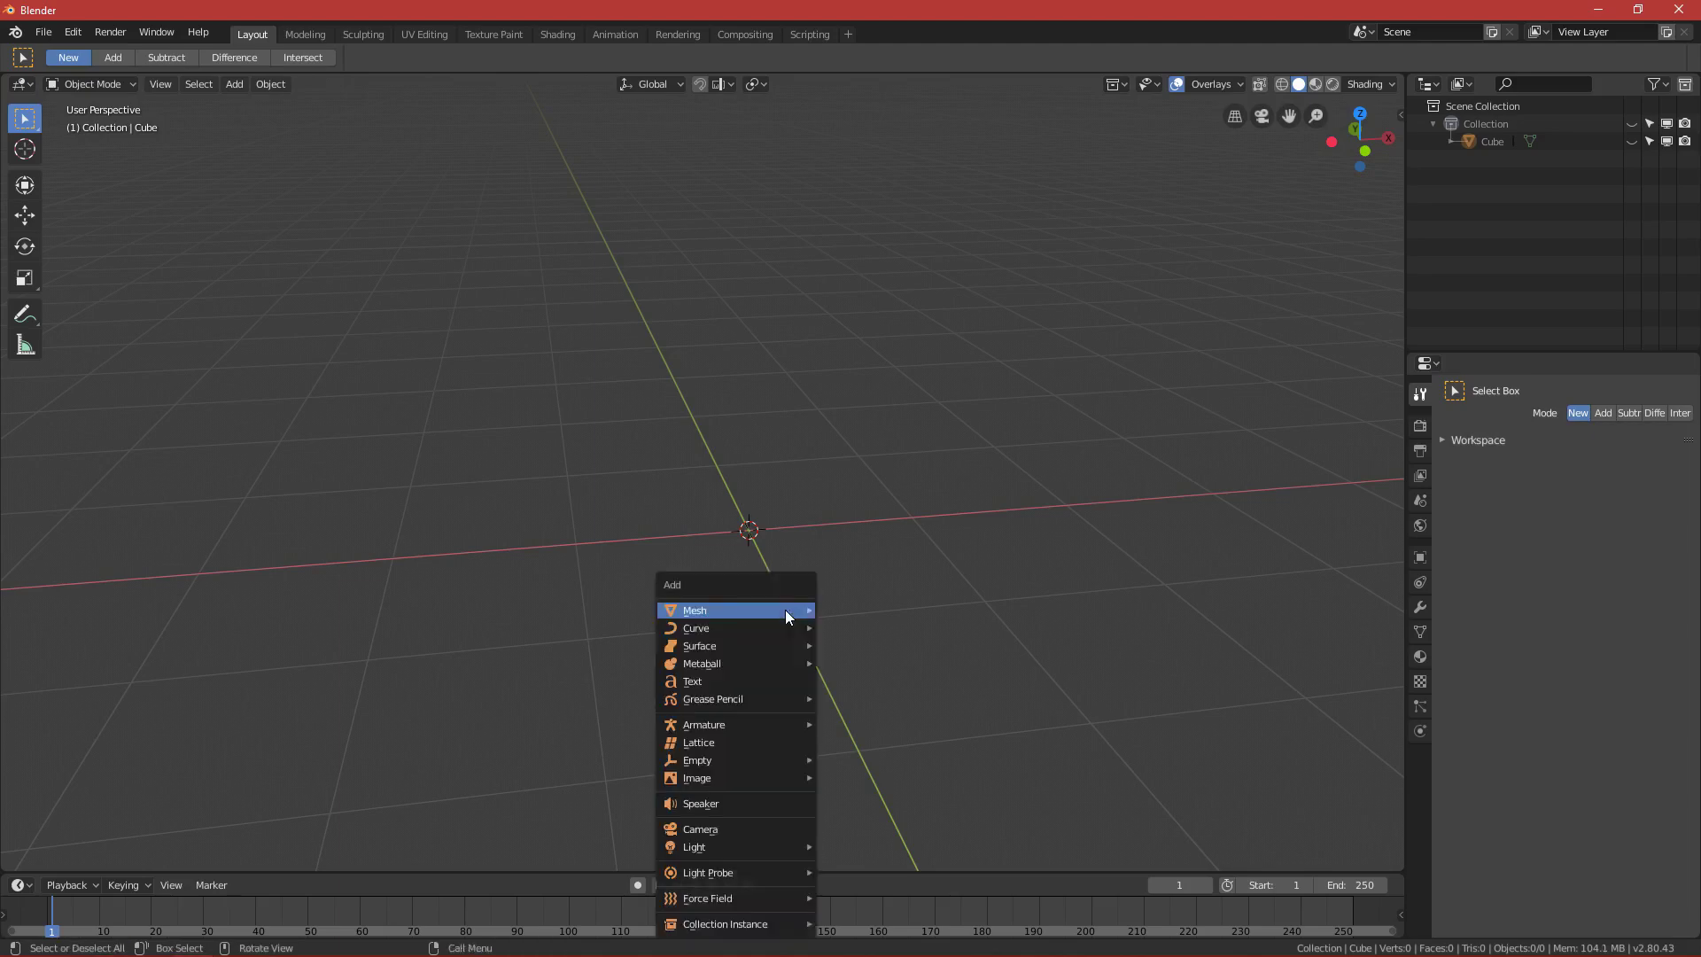
{"action": "key", "text": "shift+a"}
{"action": "mouse_move", "coordinate": [785, 609]}
{"action": "left_click", "coordinate": [870, 631]}
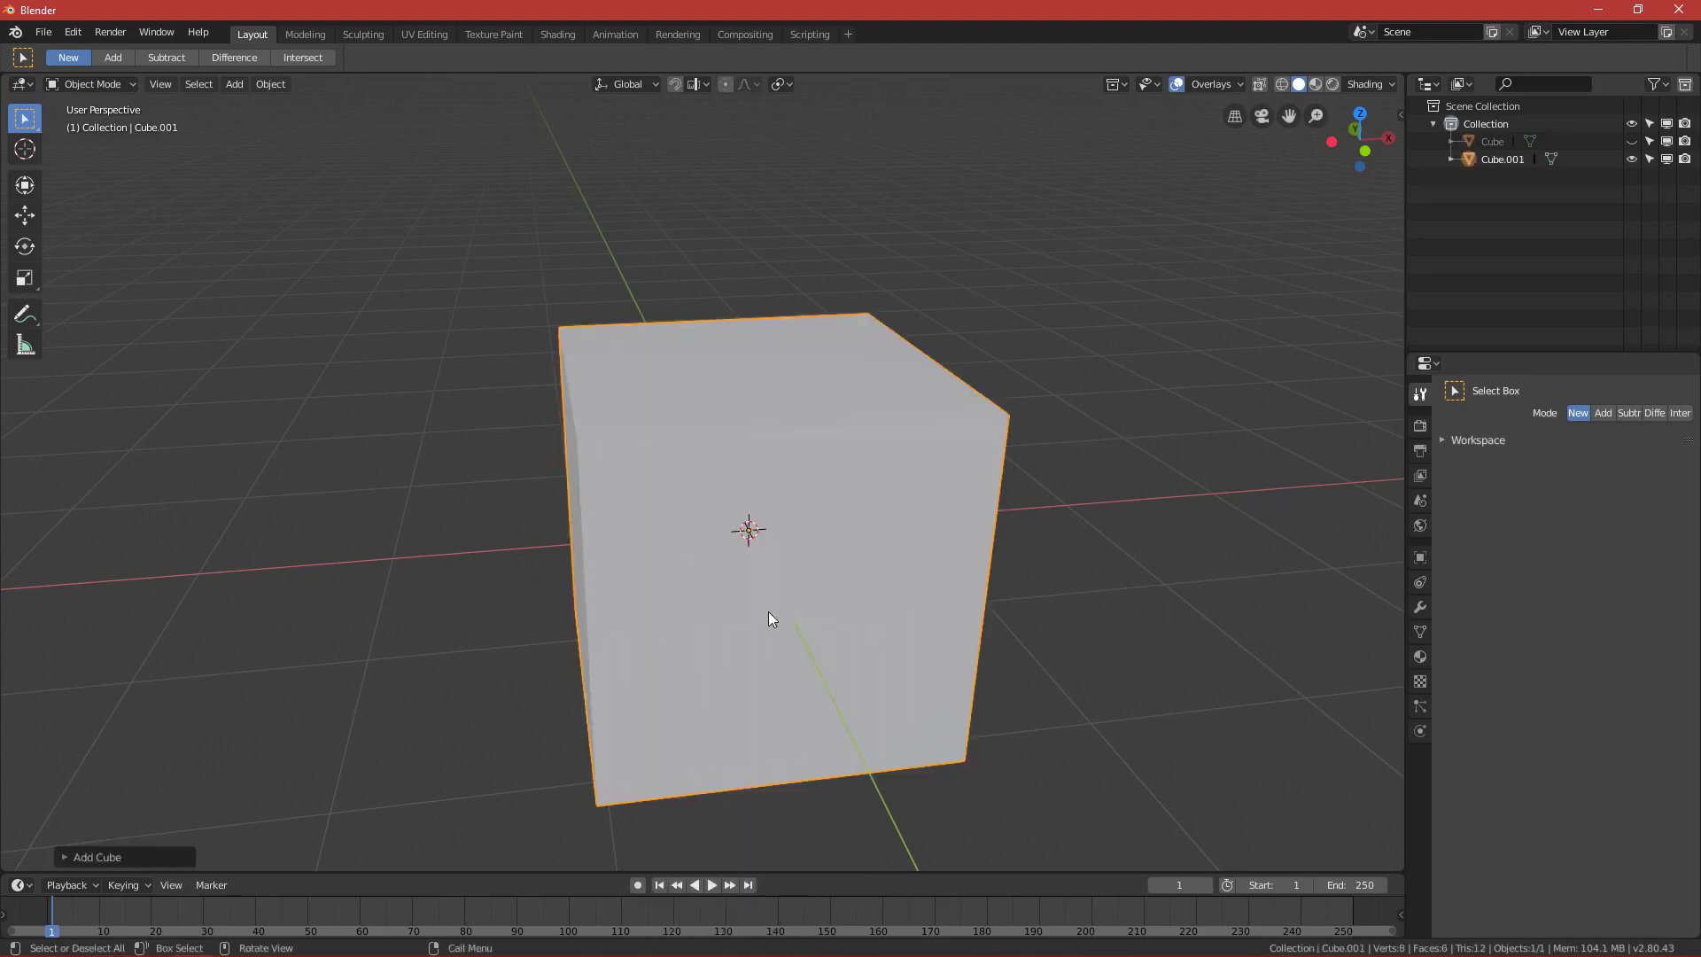
{"action": "key", "text": "grave"}
{"action": "left_click", "coordinate": [557, 508]}
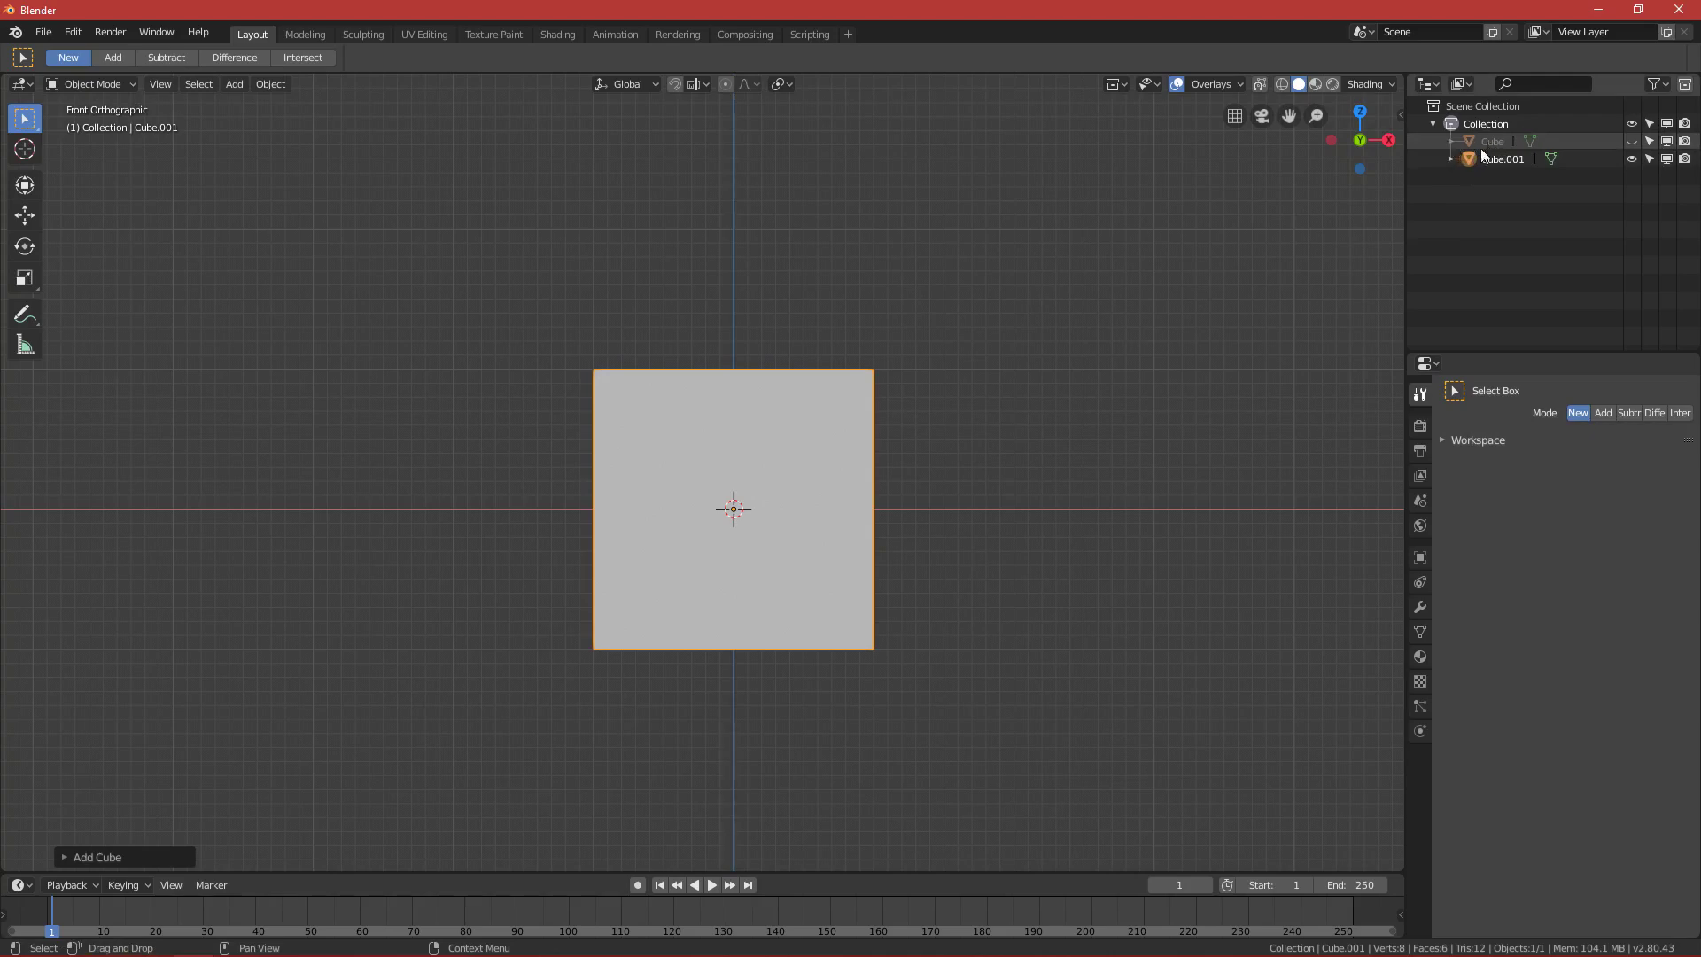
{"action": "left_click", "coordinate": [1633, 142]}
Rename the sculpted rock object as Rock_high.
{"action": "right_click", "coordinate": [782, 316]}
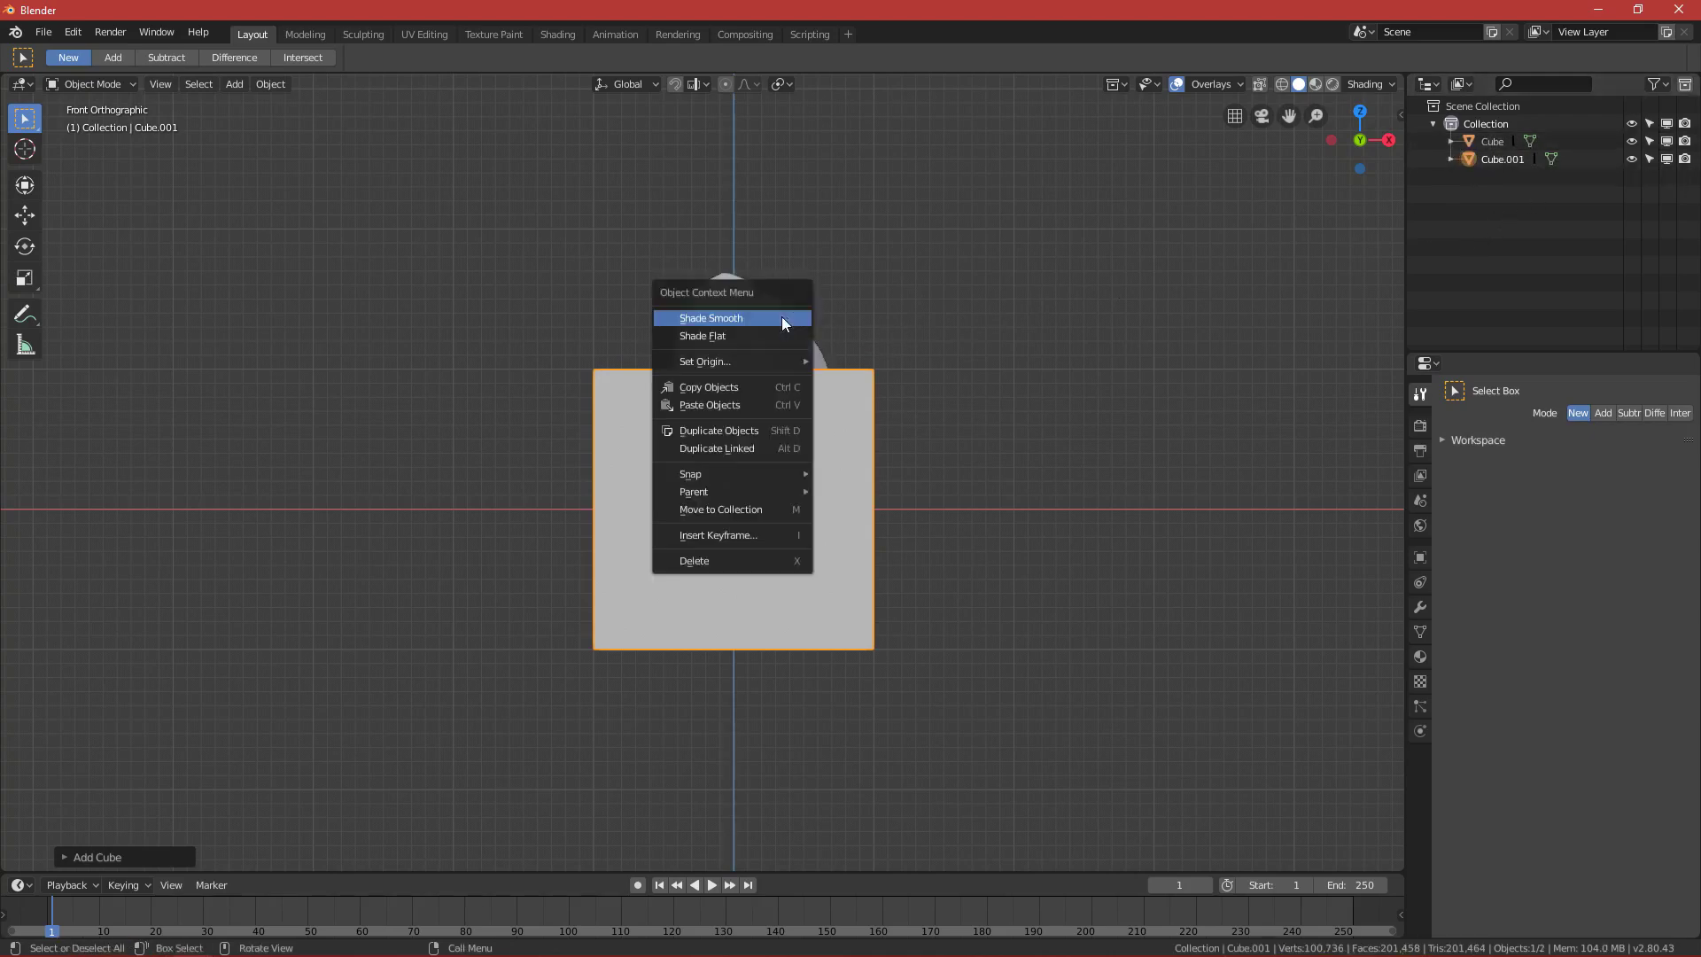
{"action": "left_click", "coordinate": [781, 317]}
{"action": "left_click", "coordinate": [770, 337]}
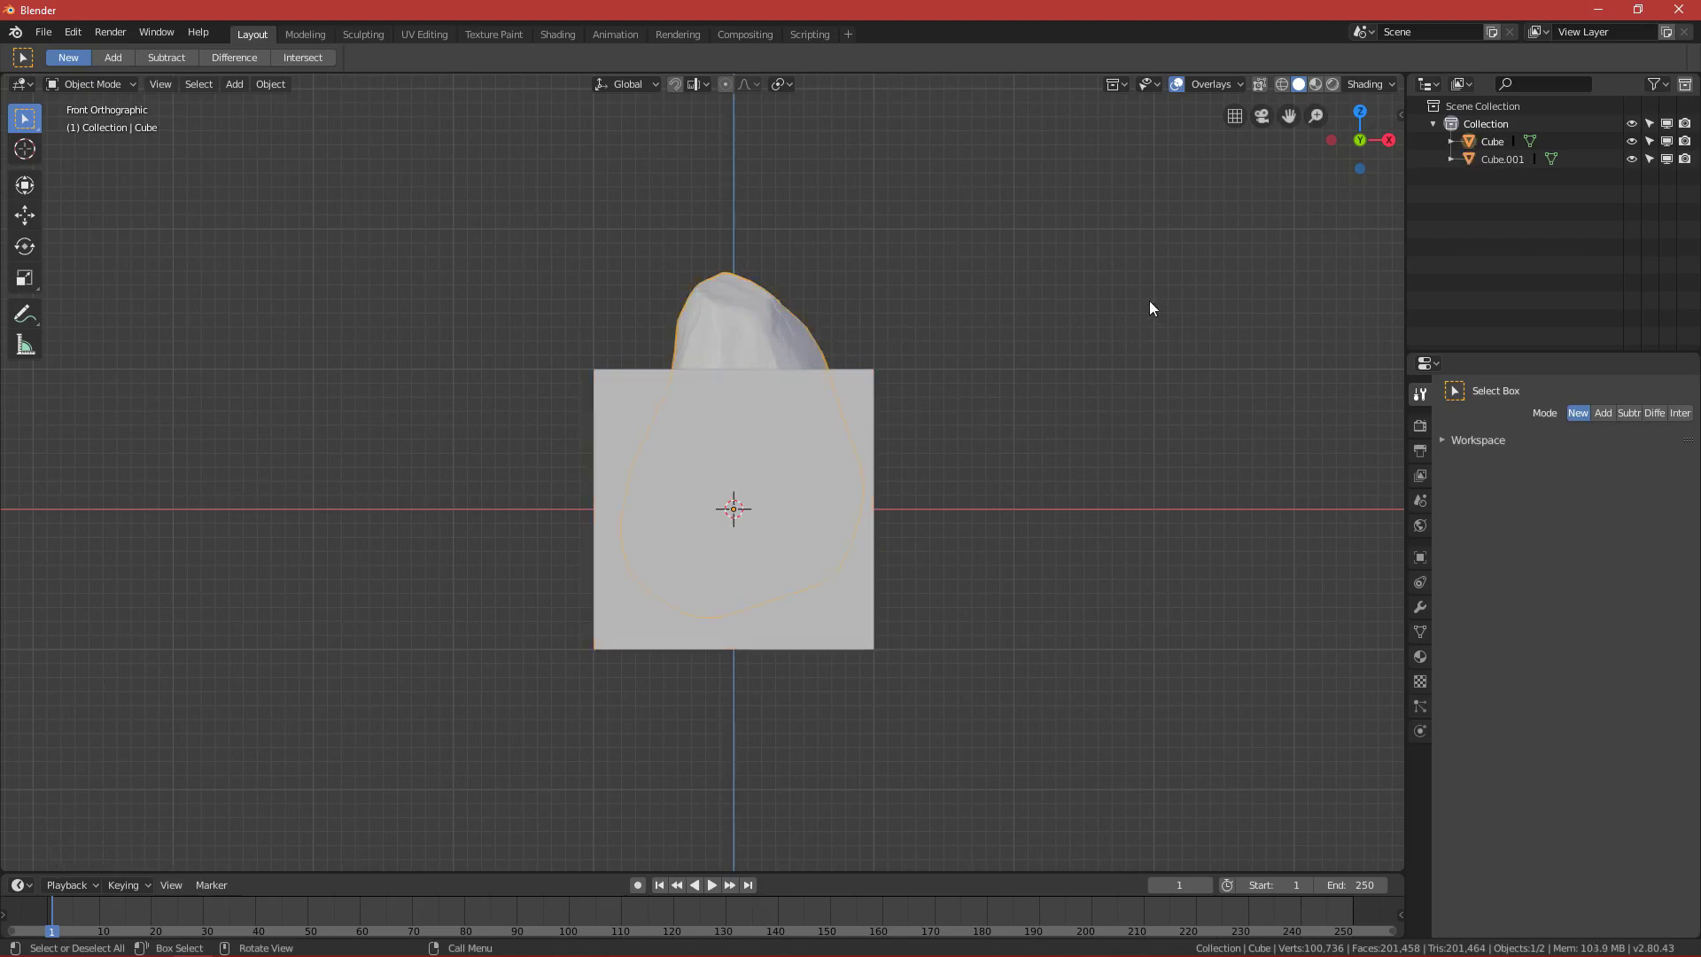
{"action": "double_click", "coordinate": [1496, 141]}
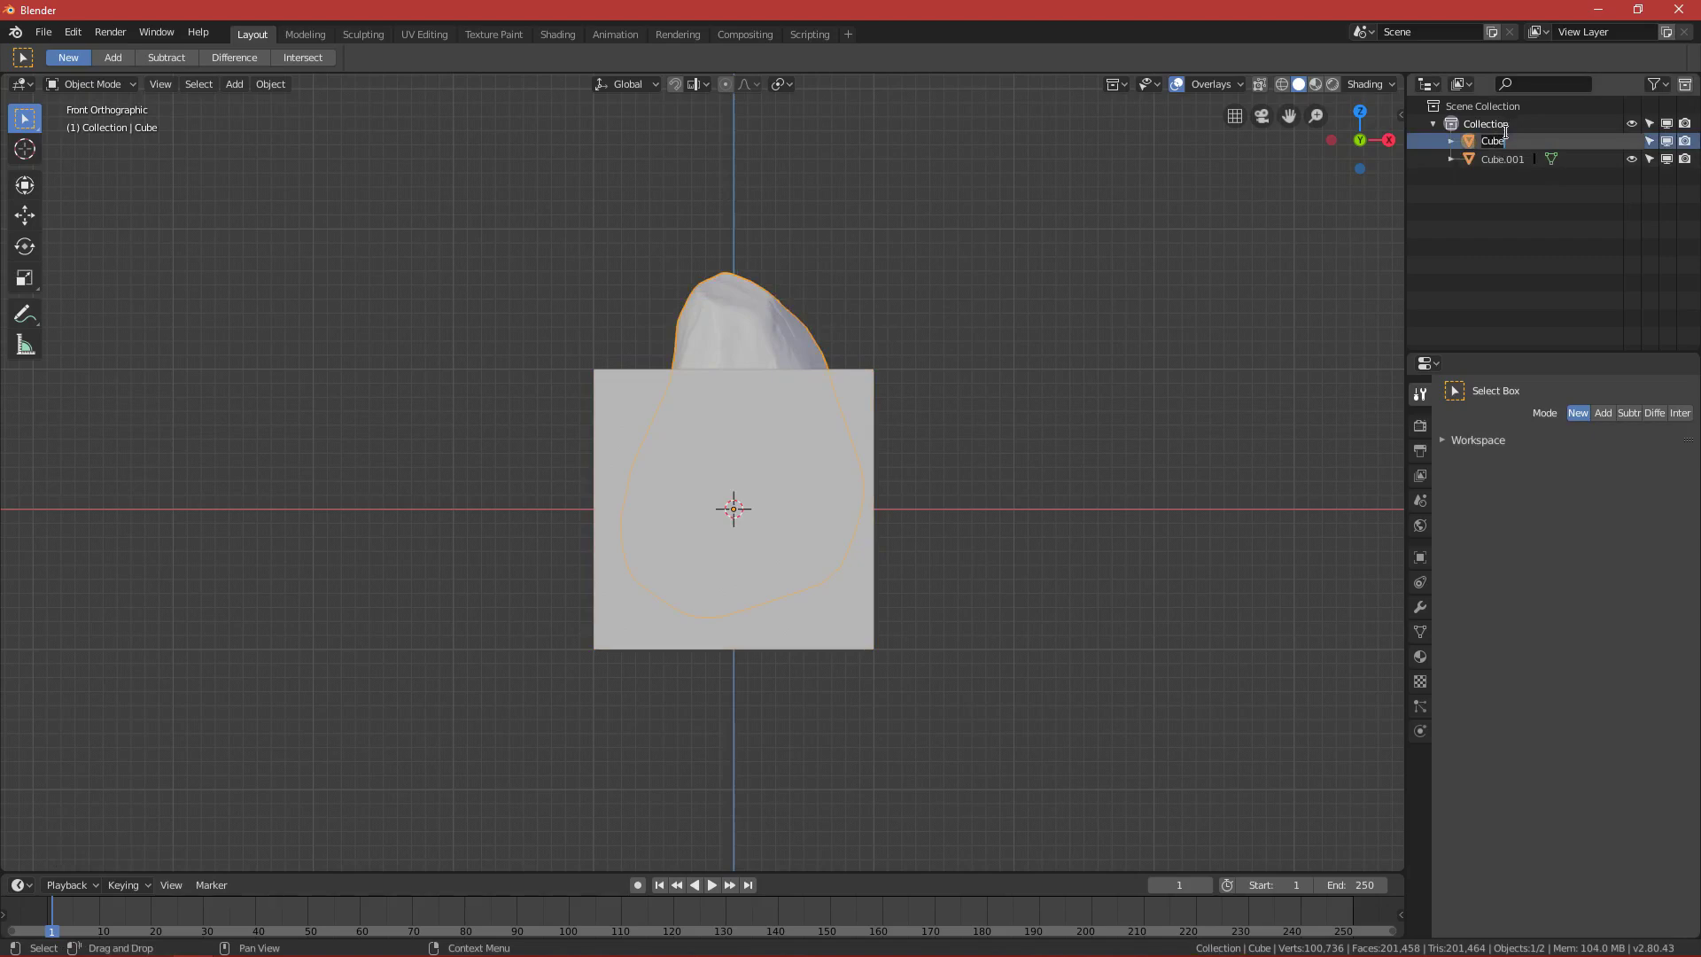
{"action": "type", "text": "Rock_high"}
{"action": "key", "text": "Return"}
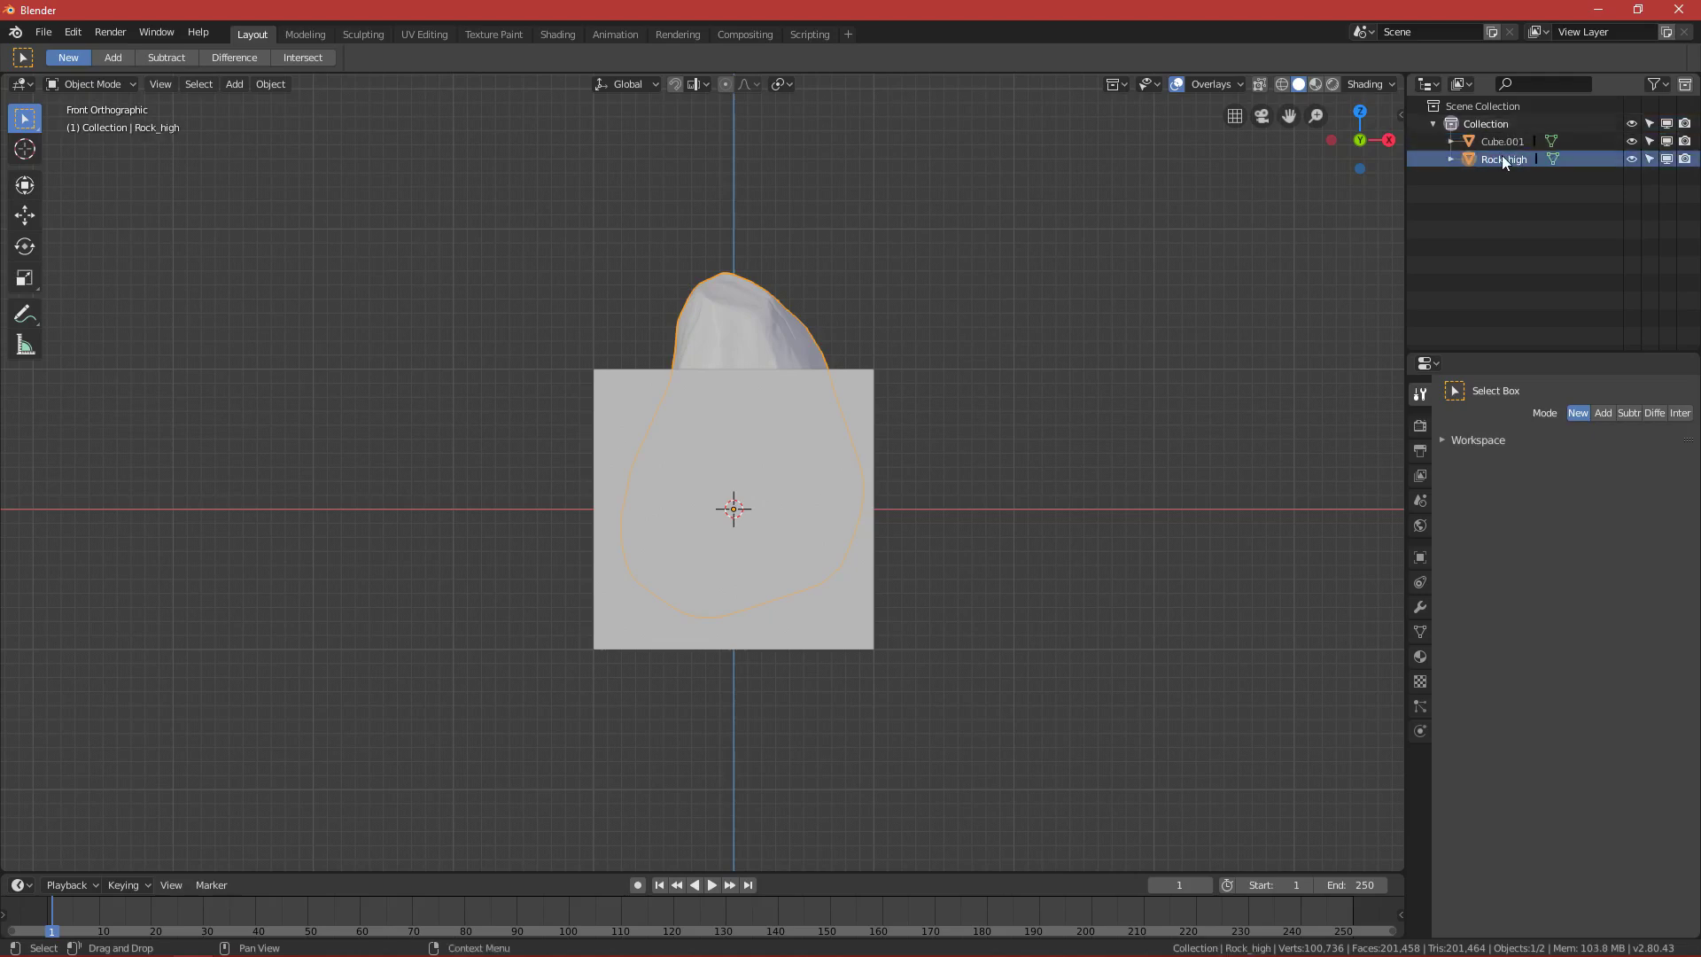
Rename the new cube as Rock_low.
{"action": "double_click", "coordinate": [1511, 143]}
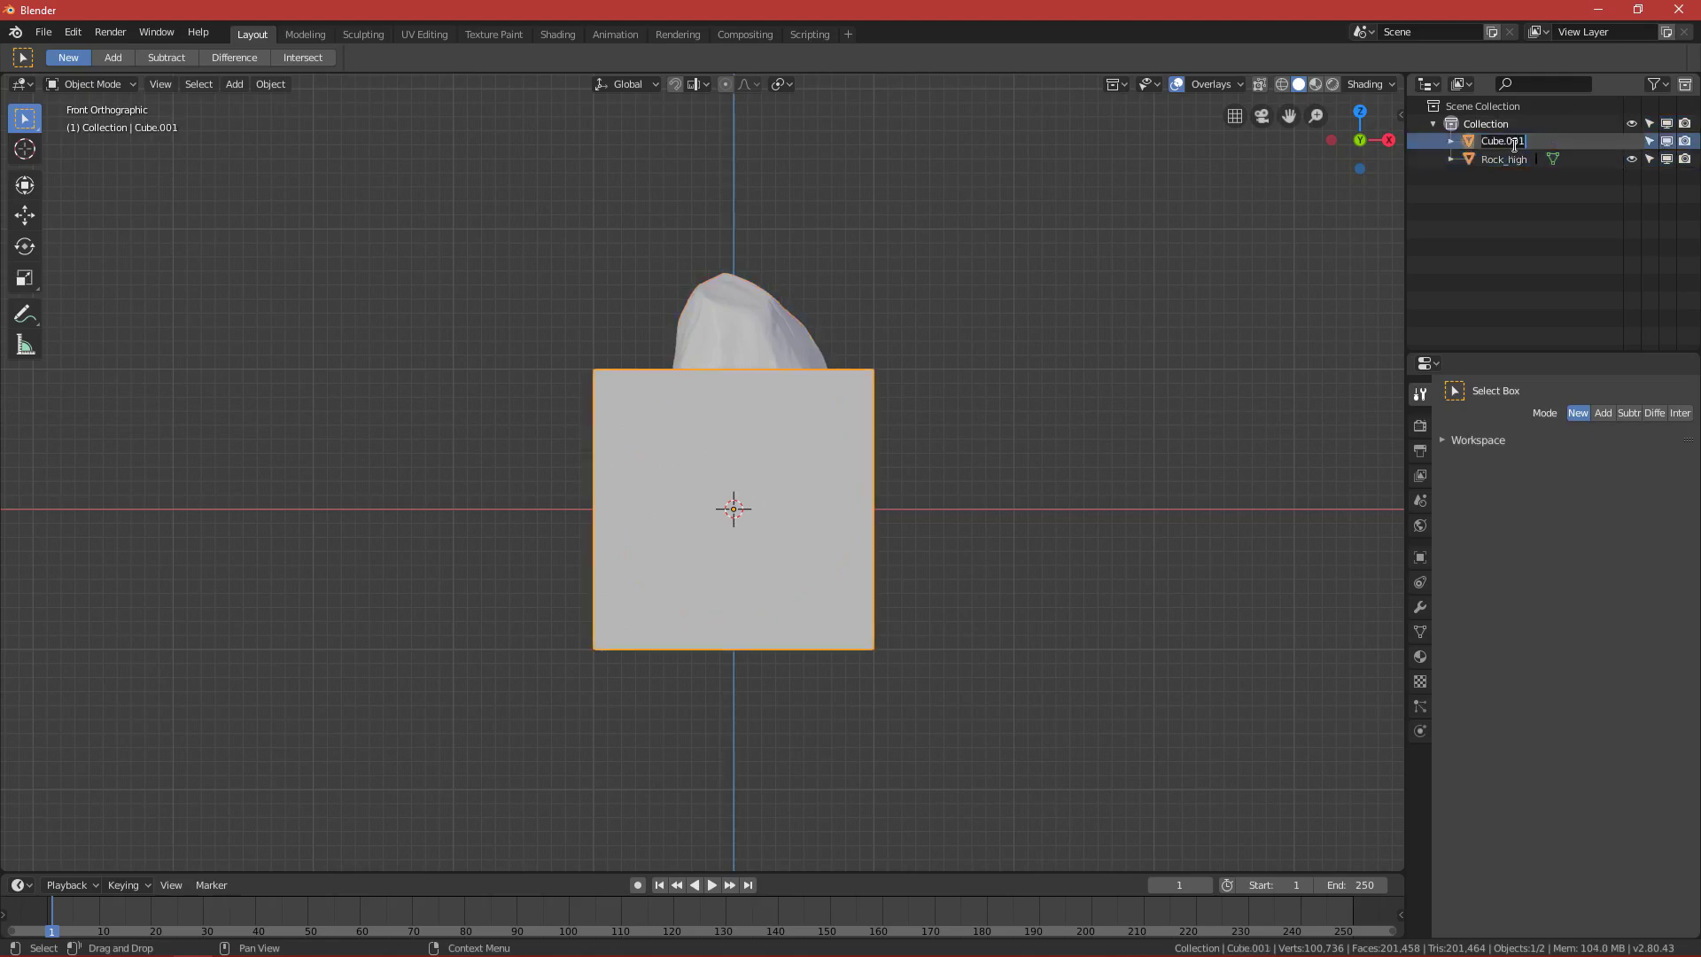
{"action": "type", "text": "Rock_low"}
{"action": "key", "text": "Return"}
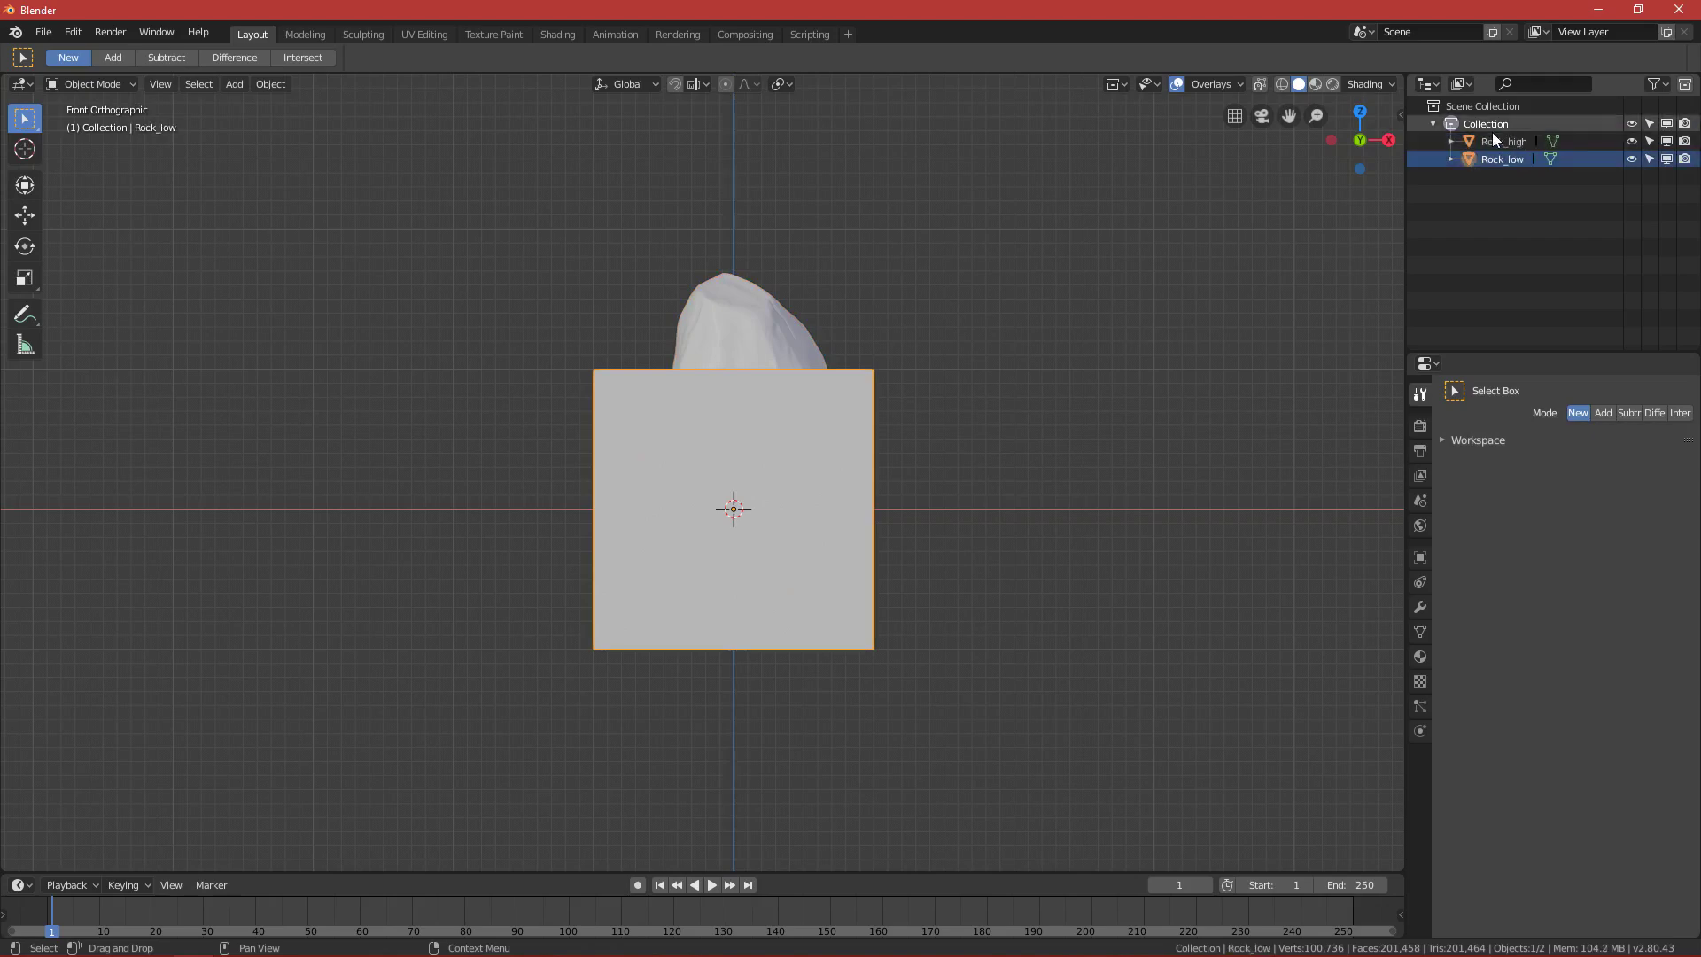
Show the scene in wireframe and stretch Rock_low along the Z axis to about 1.4 times its height.
{"action": "scroll", "coordinate": [865, 478], "scroll_direction": "down", "scroll_amount": 1}
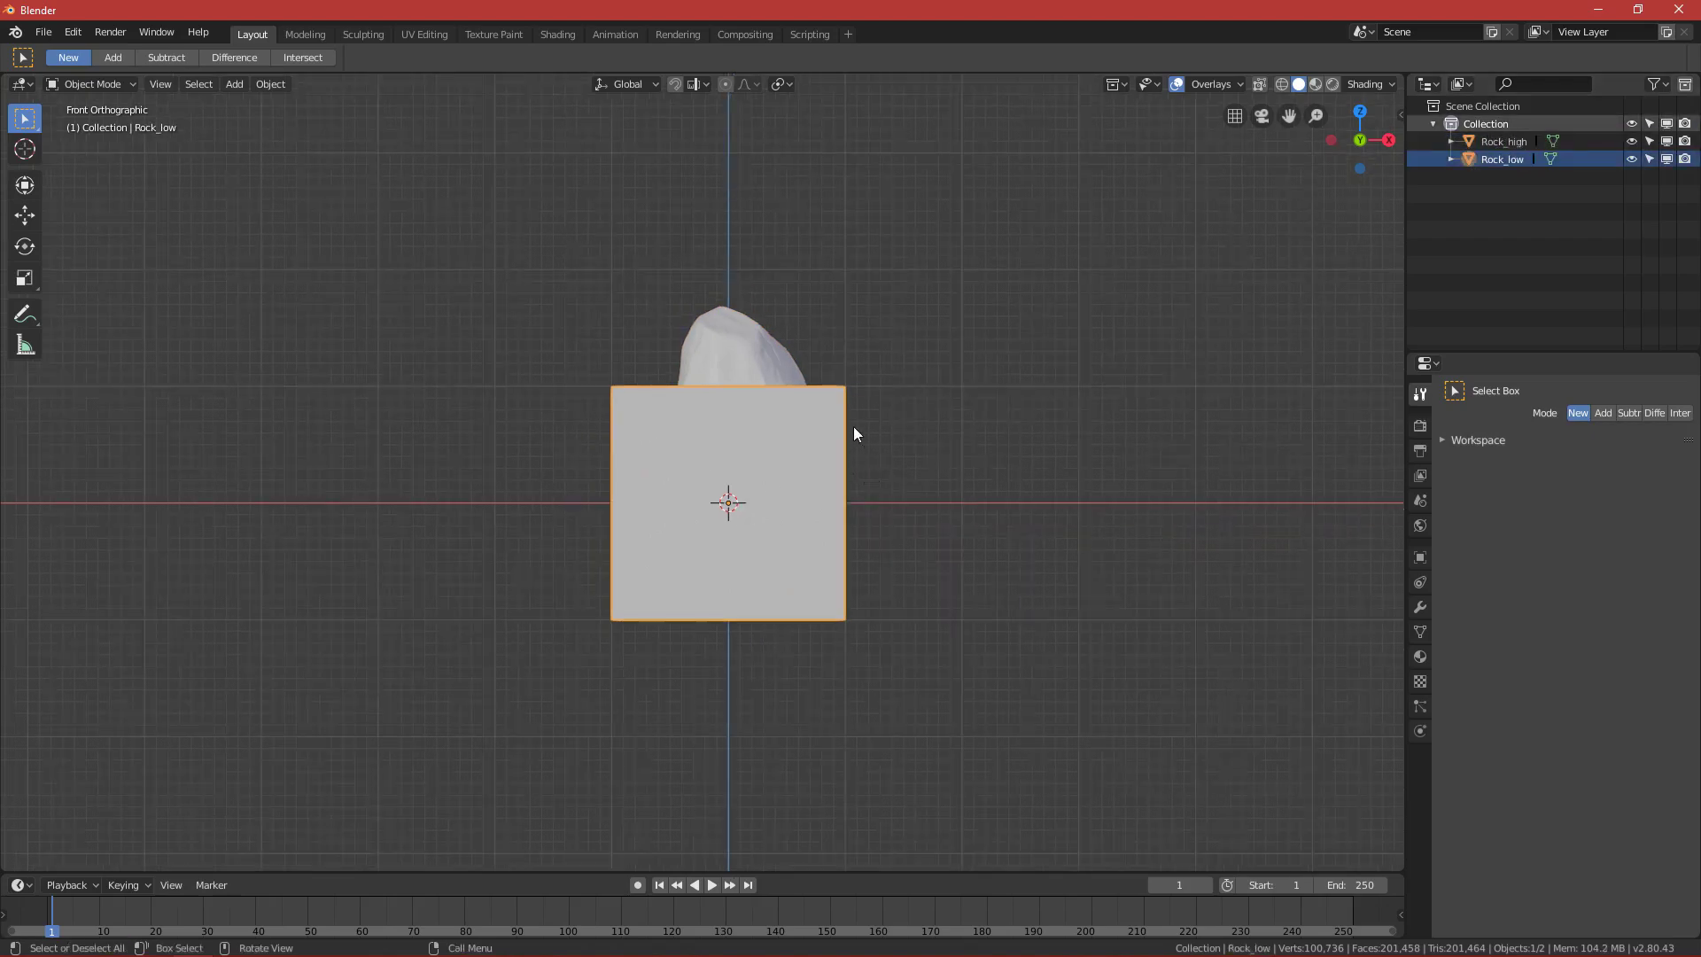
{"action": "key", "text": "z"}
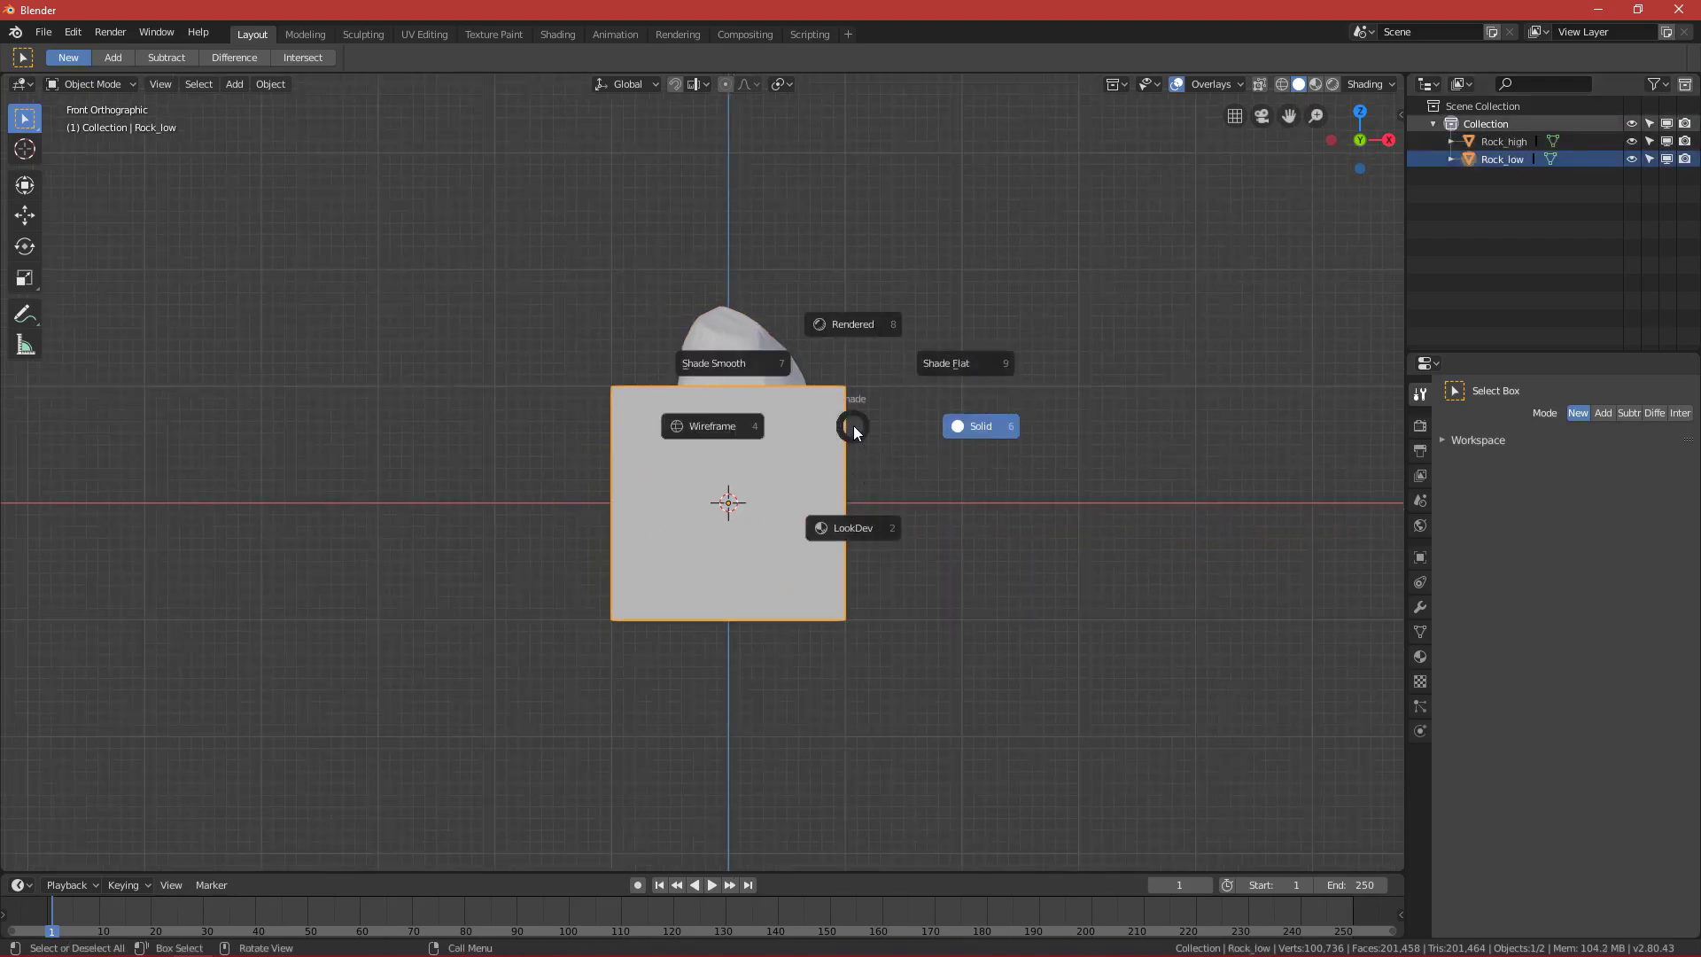
{"action": "left_click", "coordinate": [747, 427]}
{"action": "scroll", "coordinate": [779, 492], "scroll_direction": "up", "scroll_amount": 1}
{"action": "middle_click_drag", "start_coordinate": [835, 502], "coordinate": [758, 499], "text": "shift"}
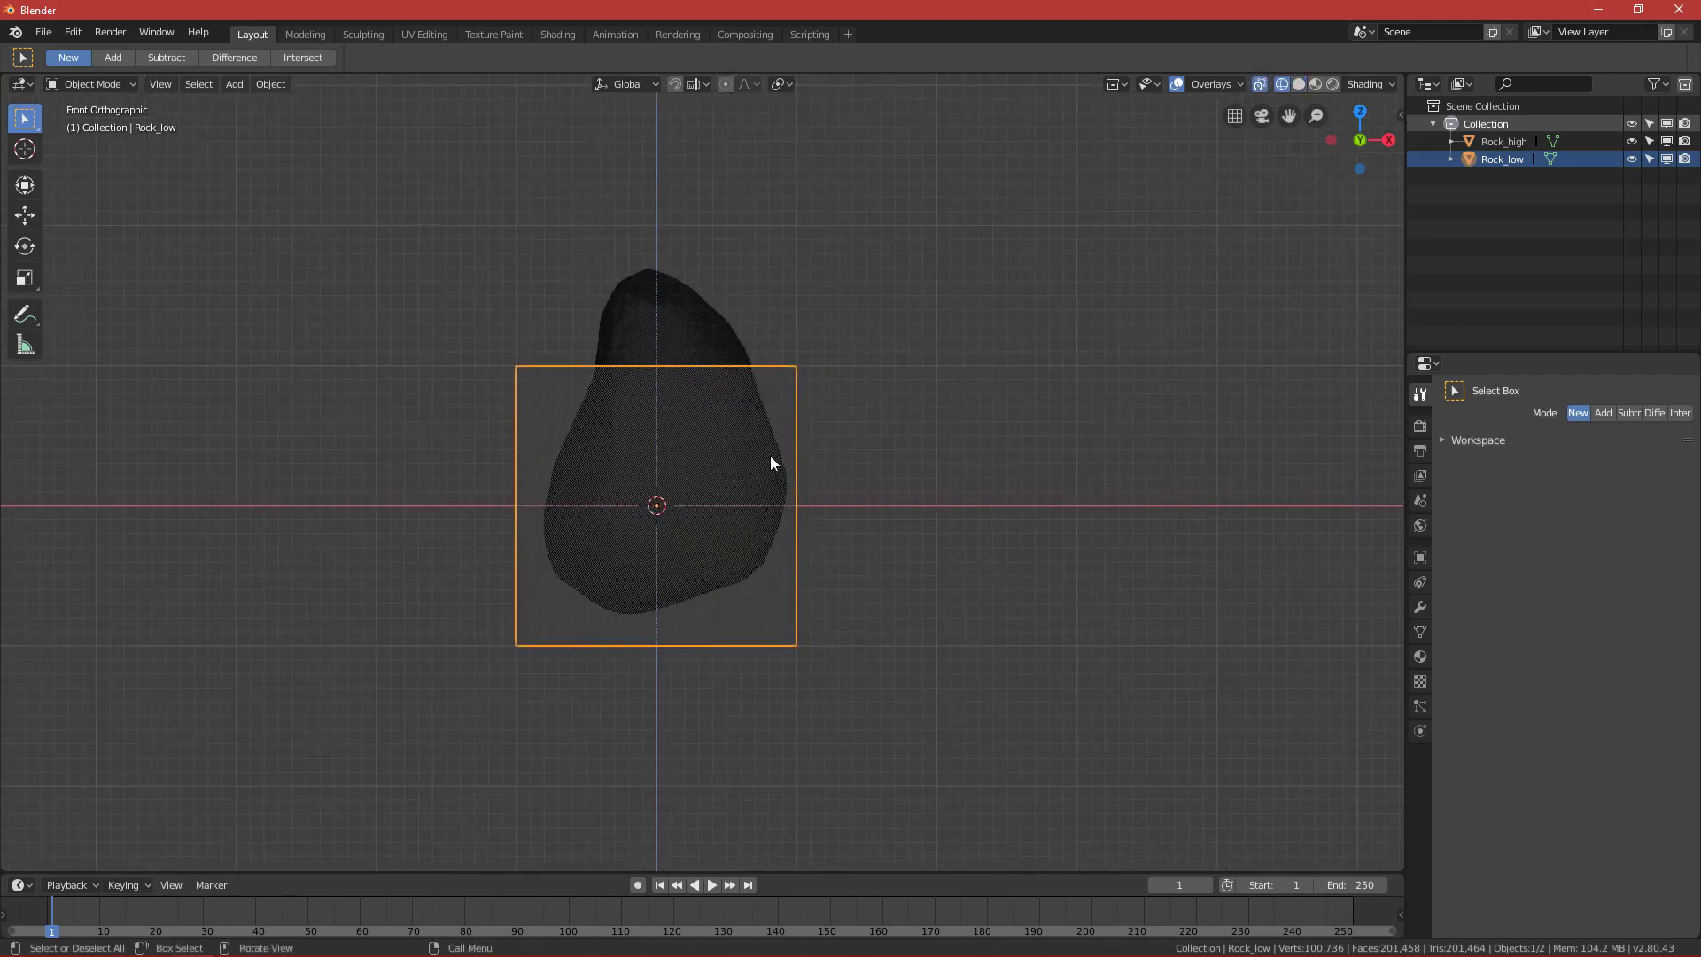
{"action": "right_click", "coordinate": [795, 455]}
{"action": "key", "text": "s"}
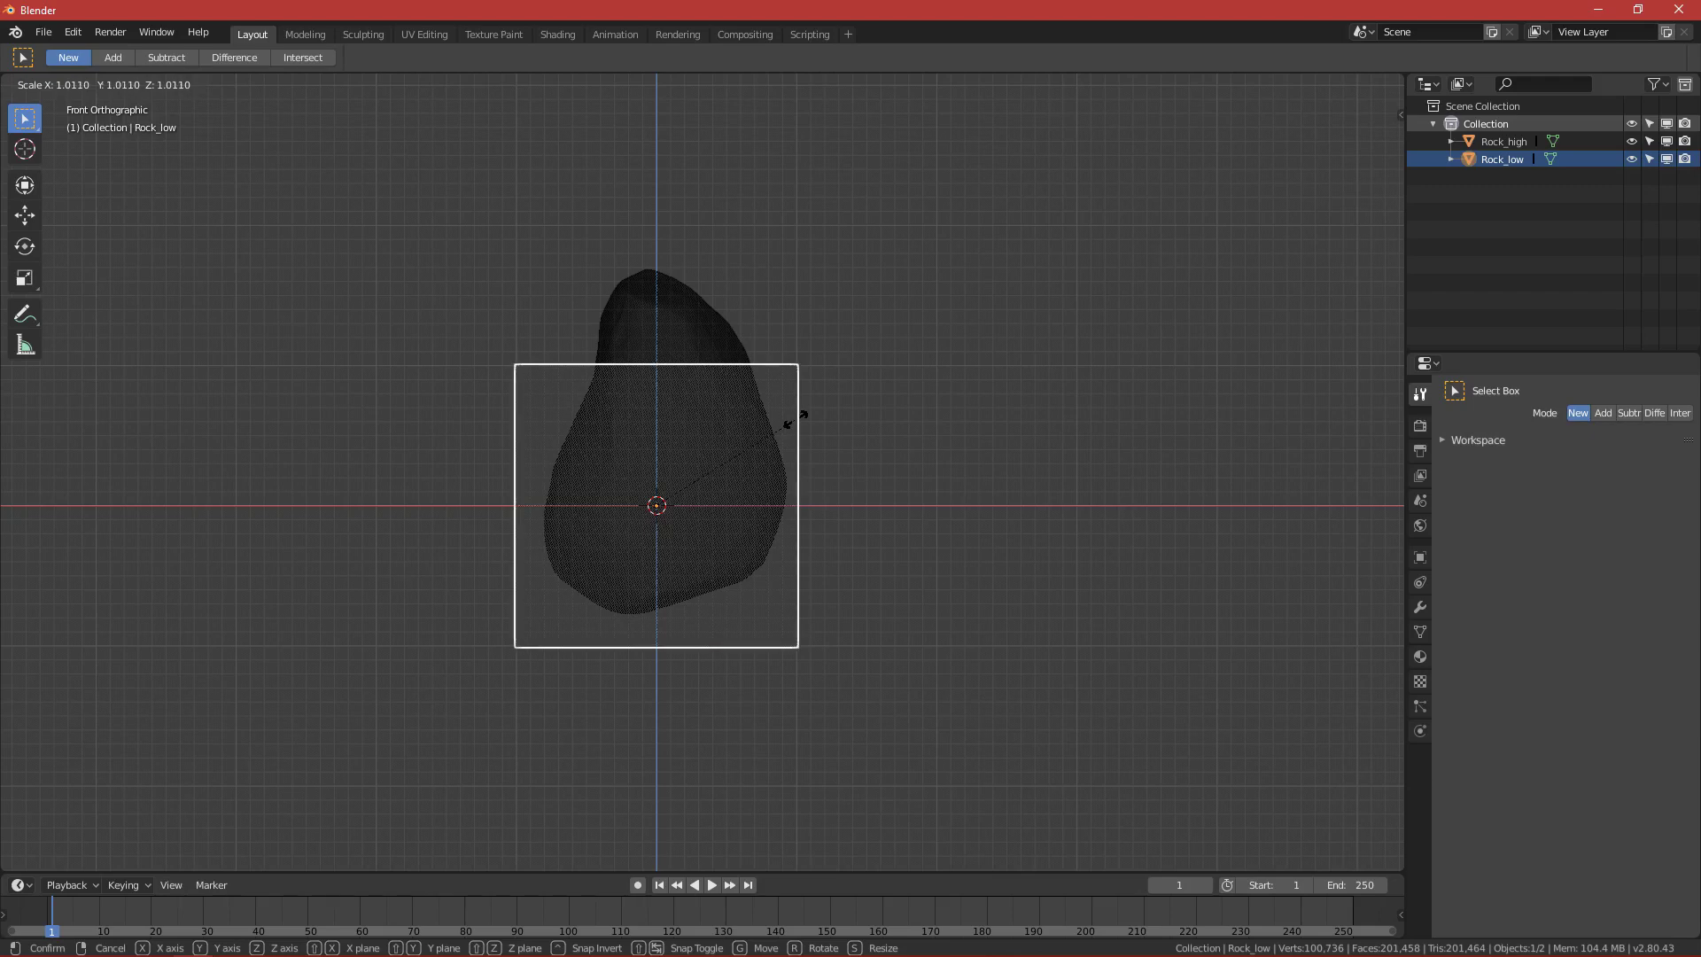
{"action": "key", "text": "z"}
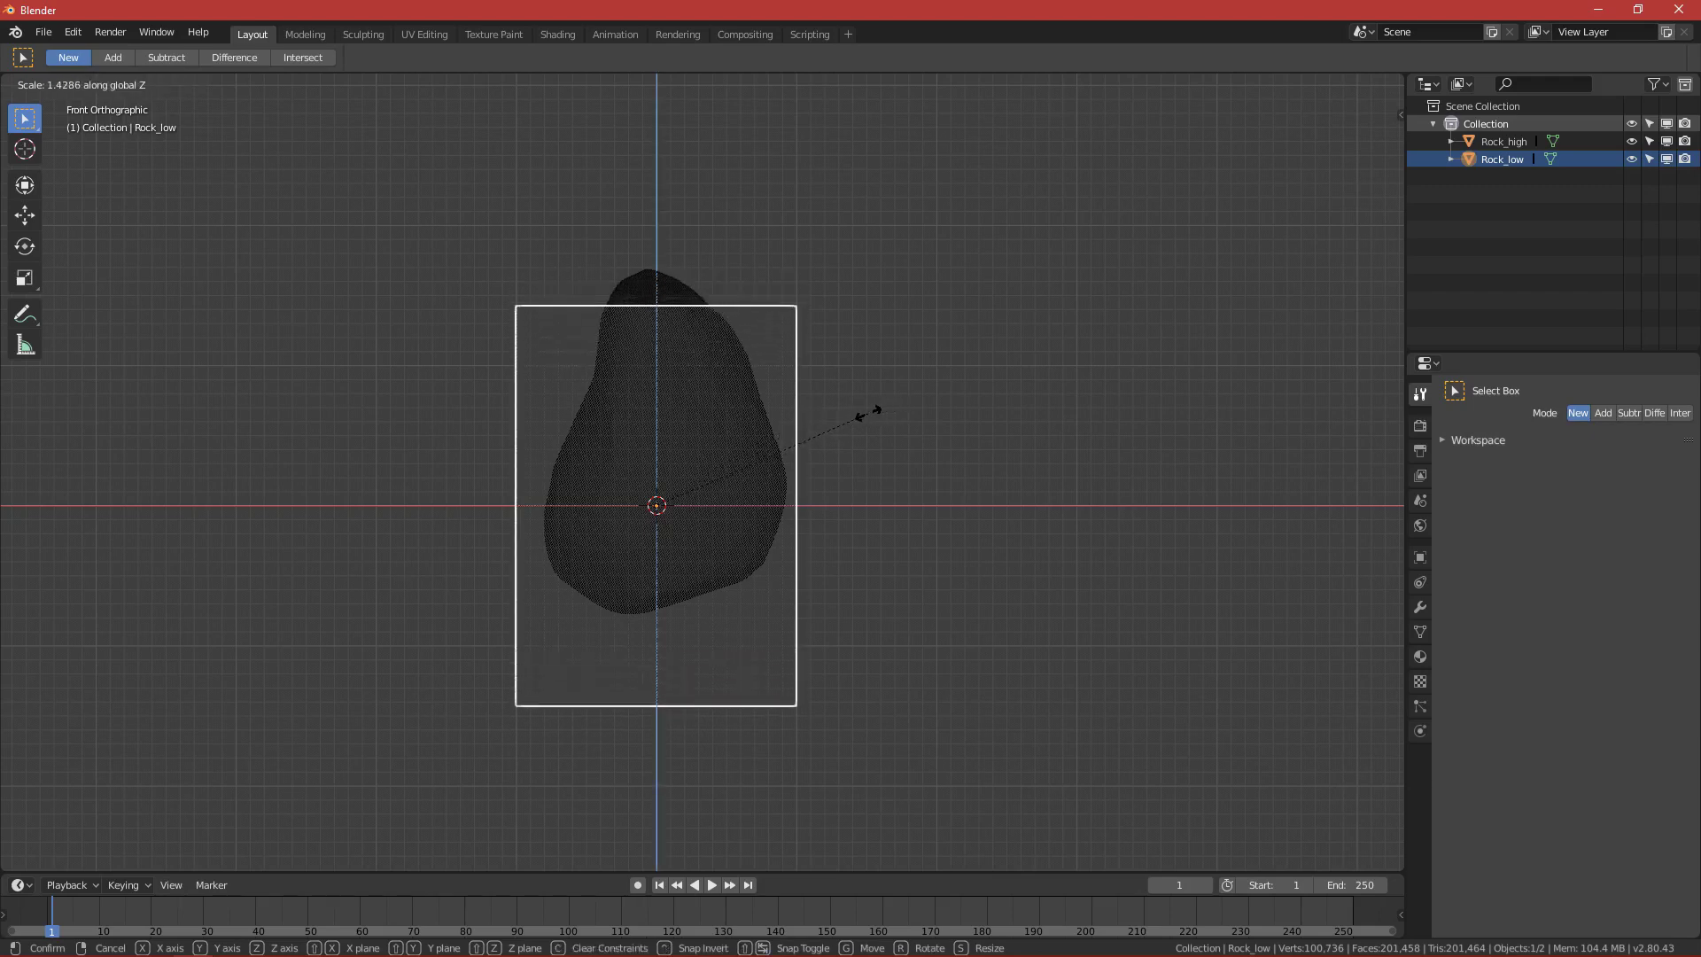
{"action": "left_click", "coordinate": [860, 412]}
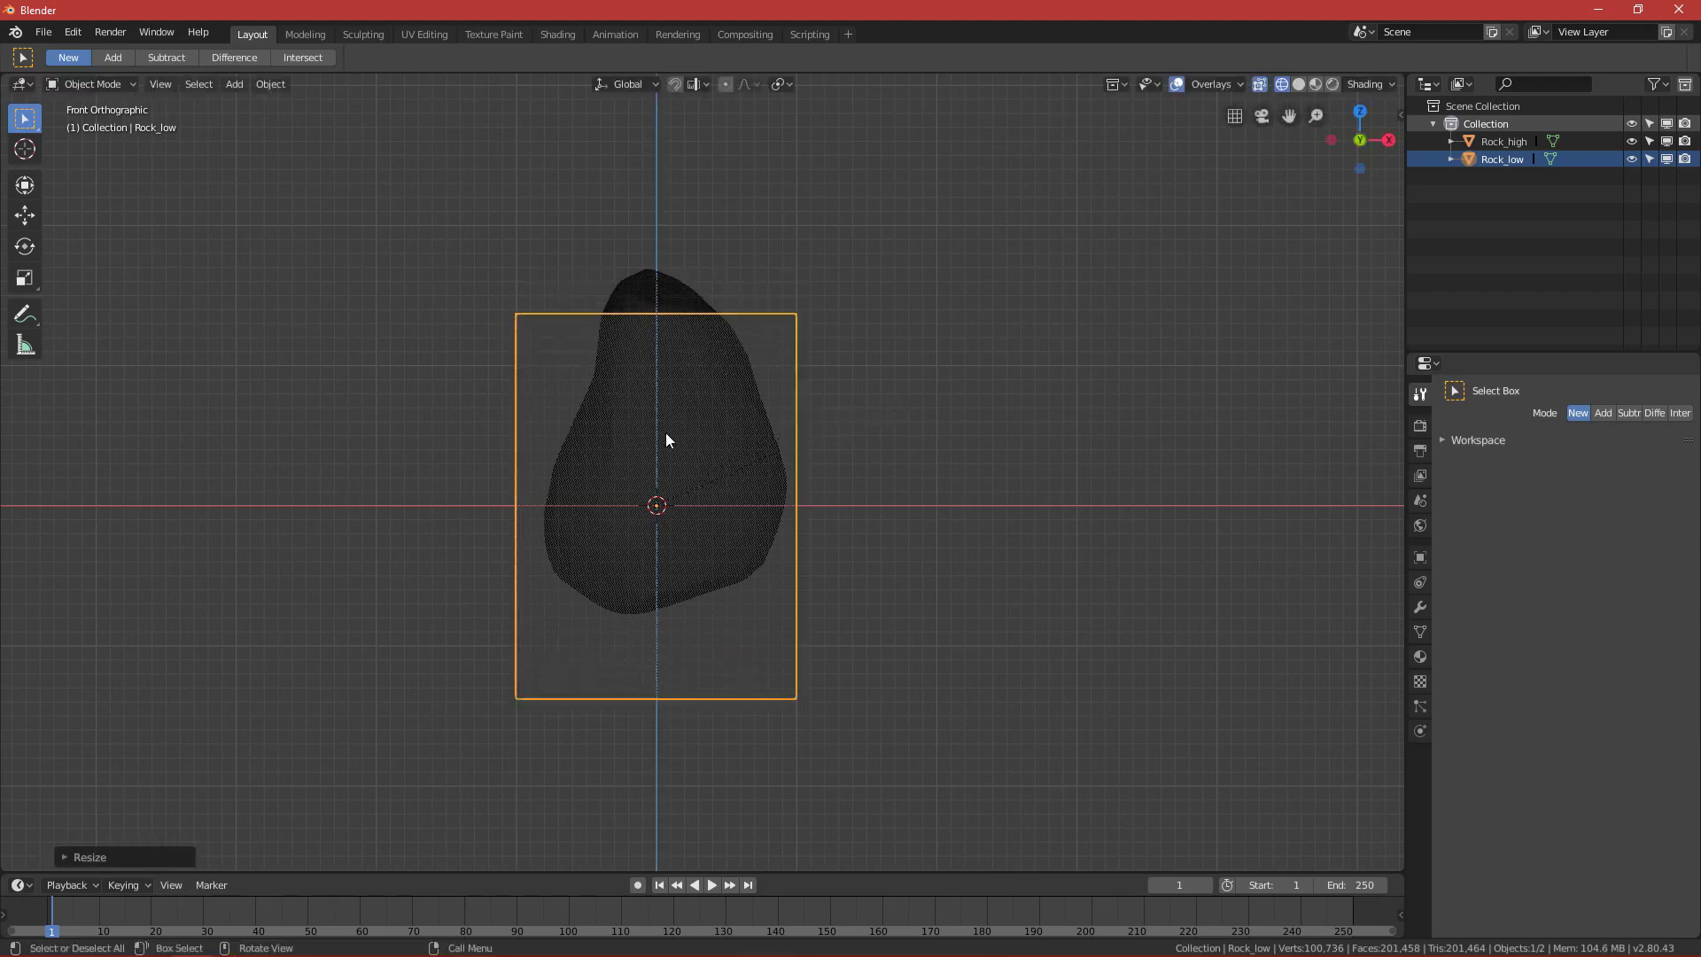
Move Rock_low up along the Z axis until it encloses the whole sculpted rock.
{"action": "key", "text": "g"}
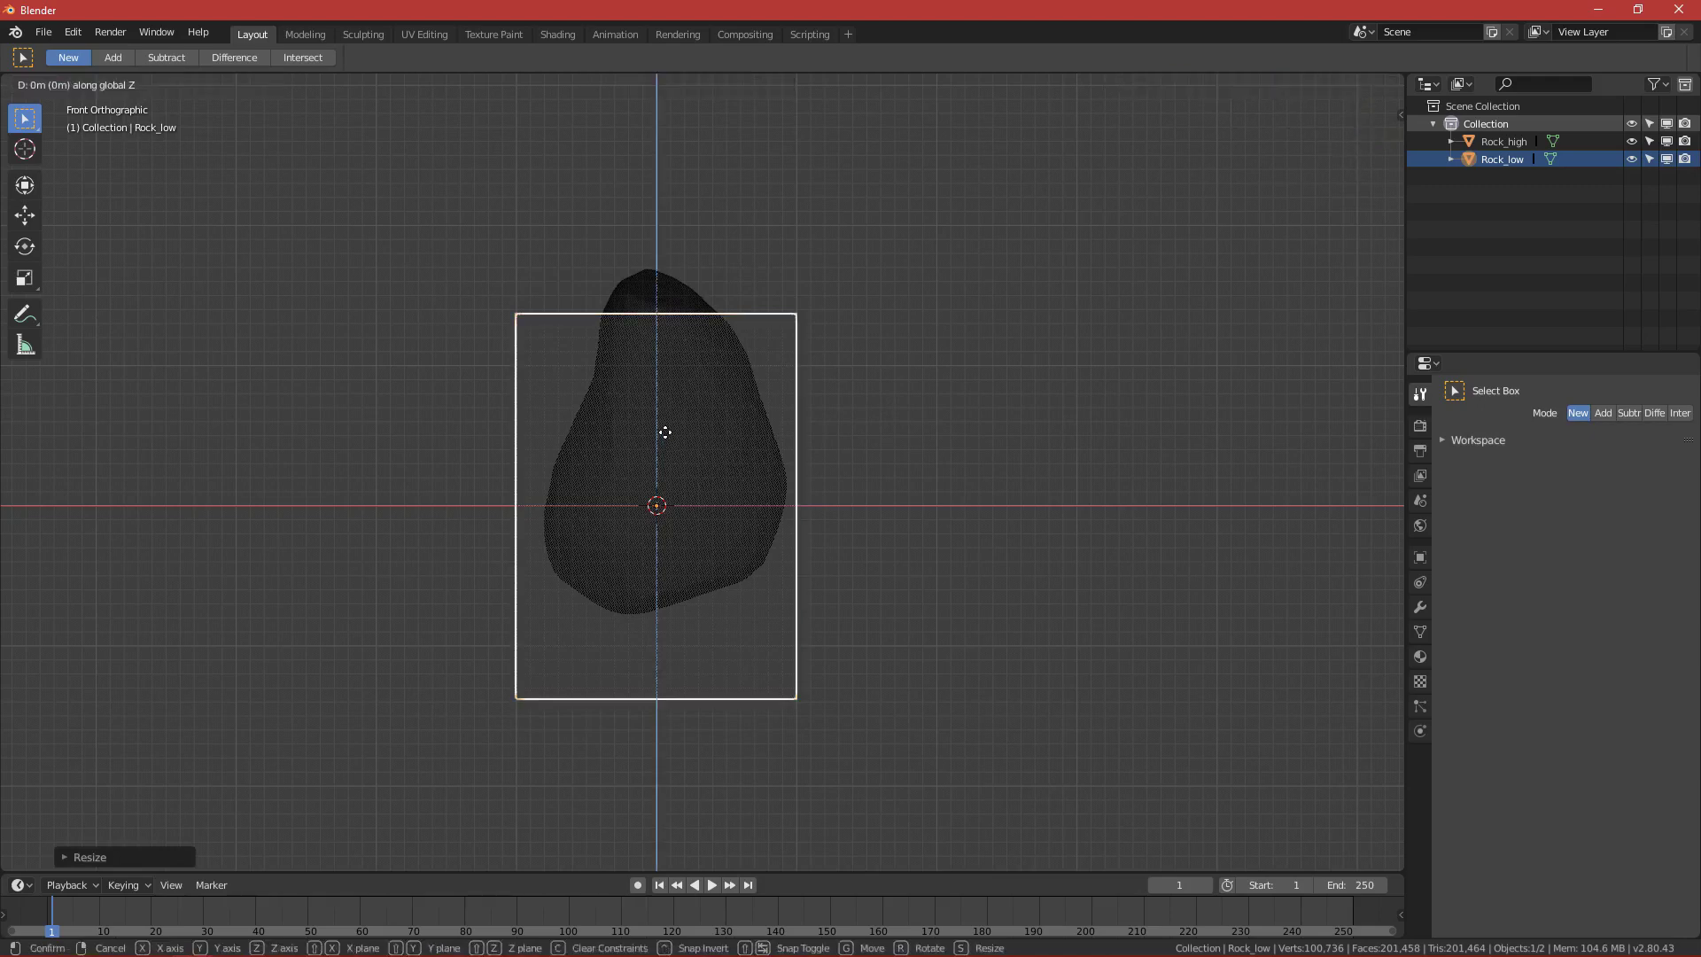
{"action": "key", "text": "z"}
{"action": "left_click", "coordinate": [700, 432]}
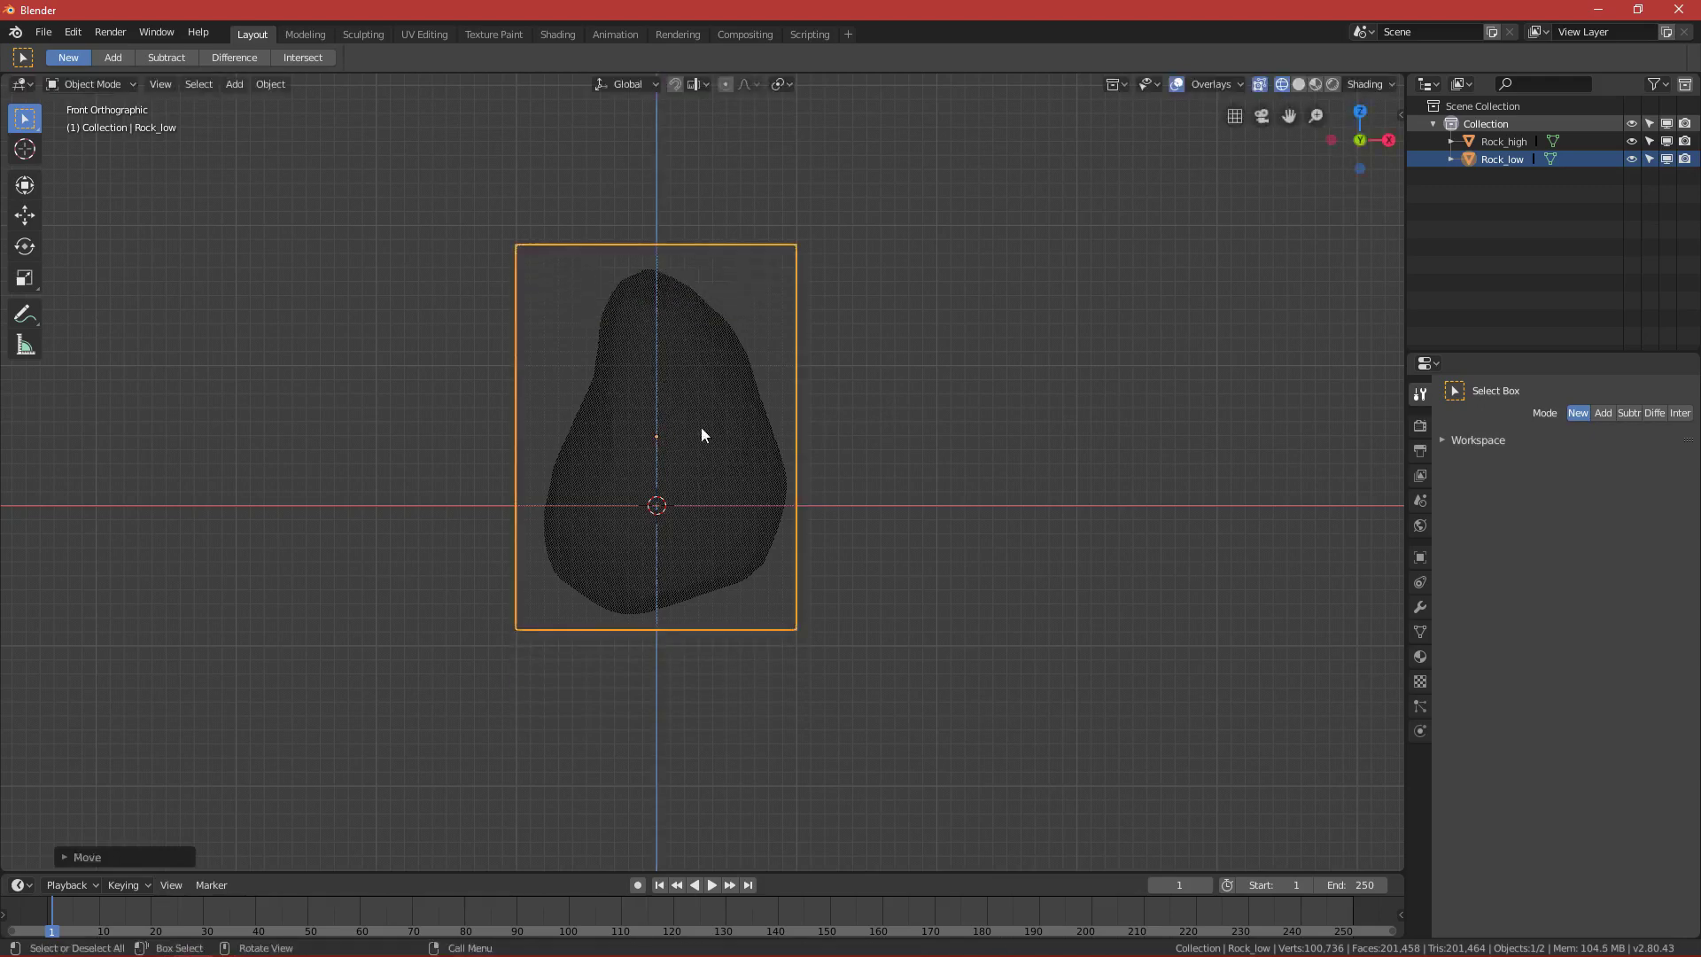
{"action": "scroll", "coordinate": [767, 502], "scroll_direction": "up", "scroll_amount": 2}
{"action": "middle_click_drag", "start_coordinate": [767, 502], "coordinate": [683, 461], "text": "shift"}
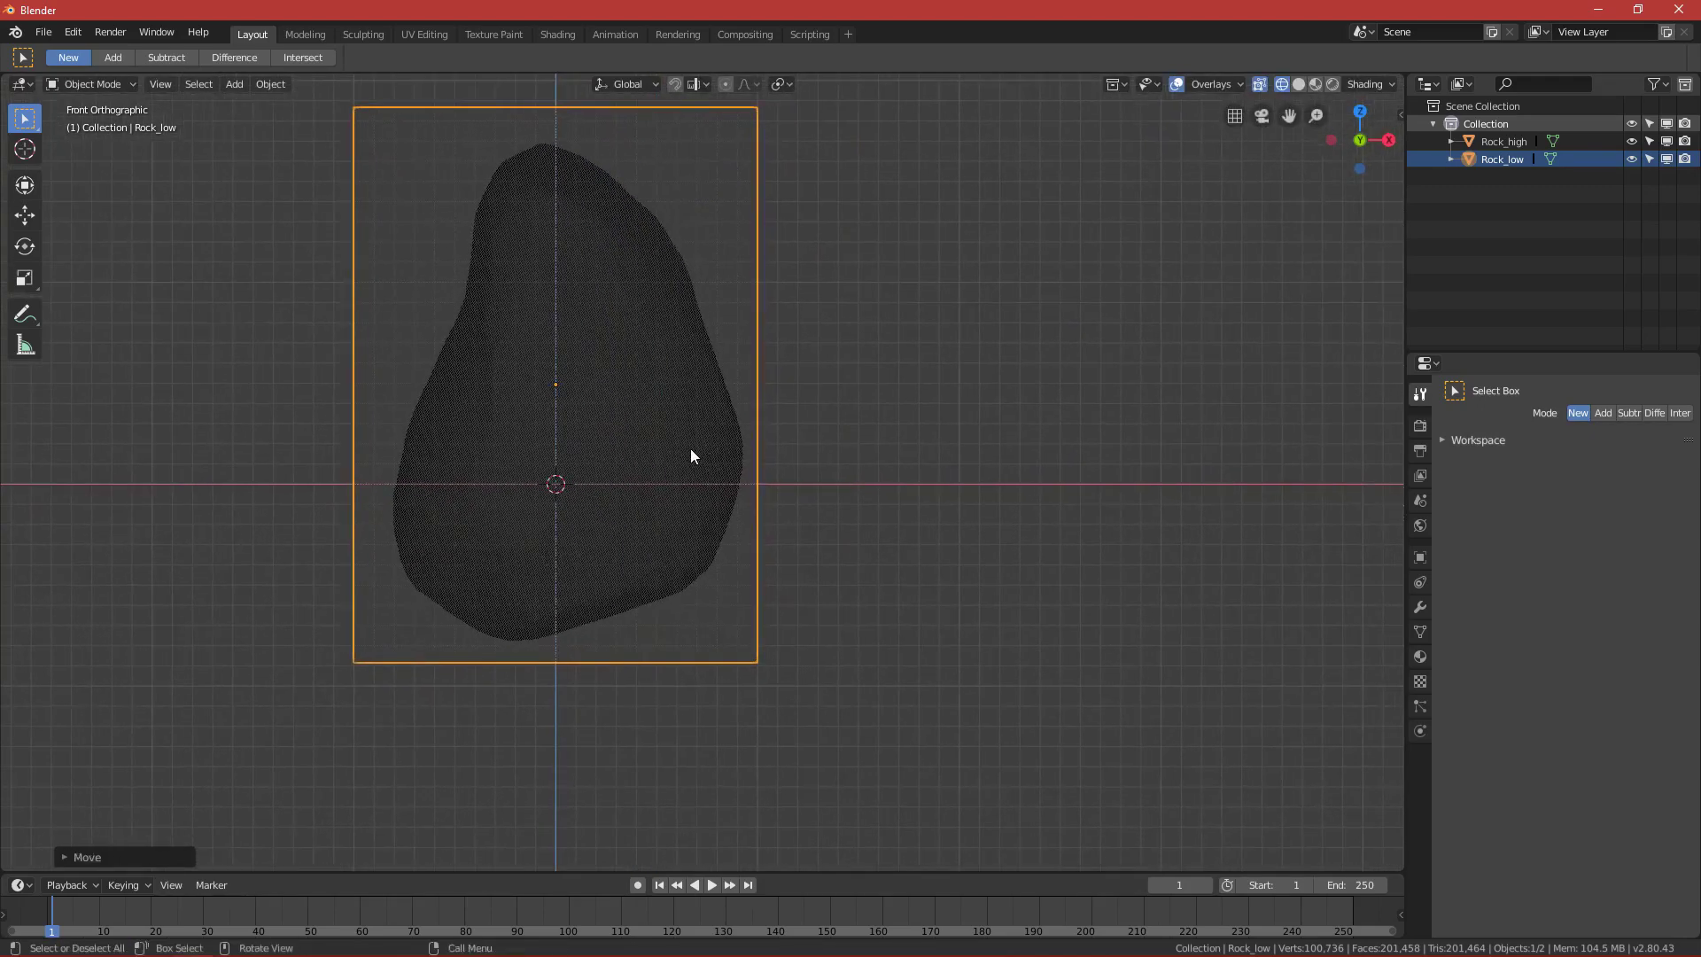
{"action": "scroll", "coordinate": [683, 440], "scroll_direction": "down", "scroll_amount": 2}
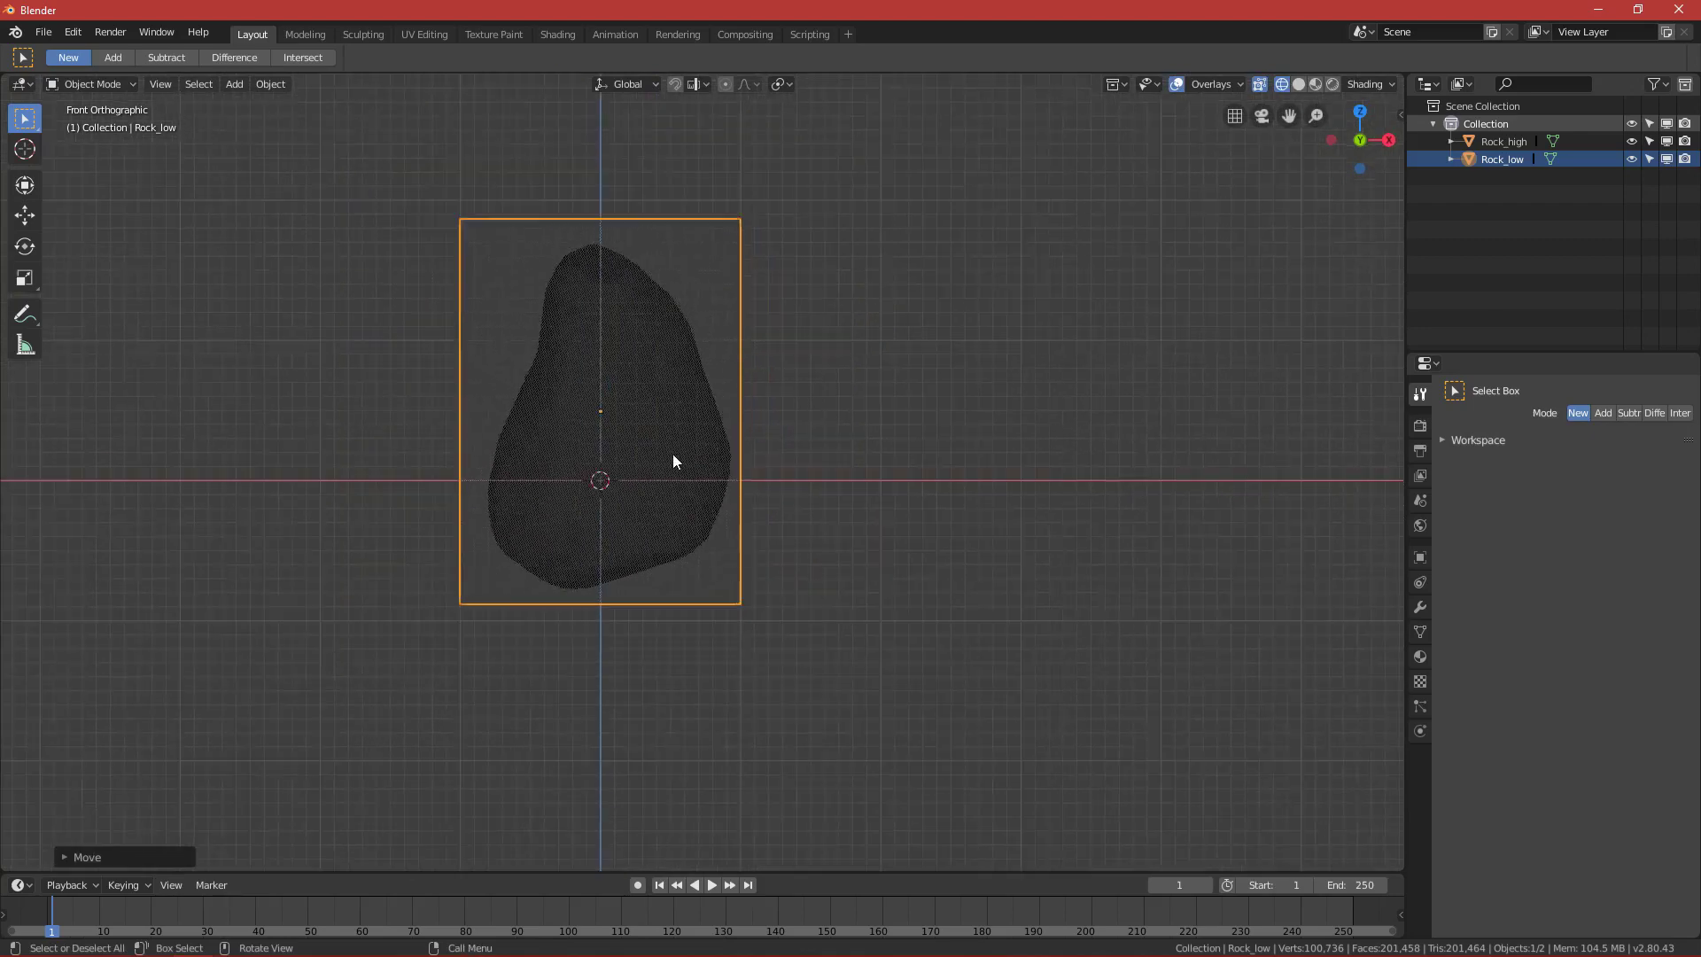
{"action": "middle_click_drag", "start_coordinate": [676, 459], "coordinate": [623, 577]}
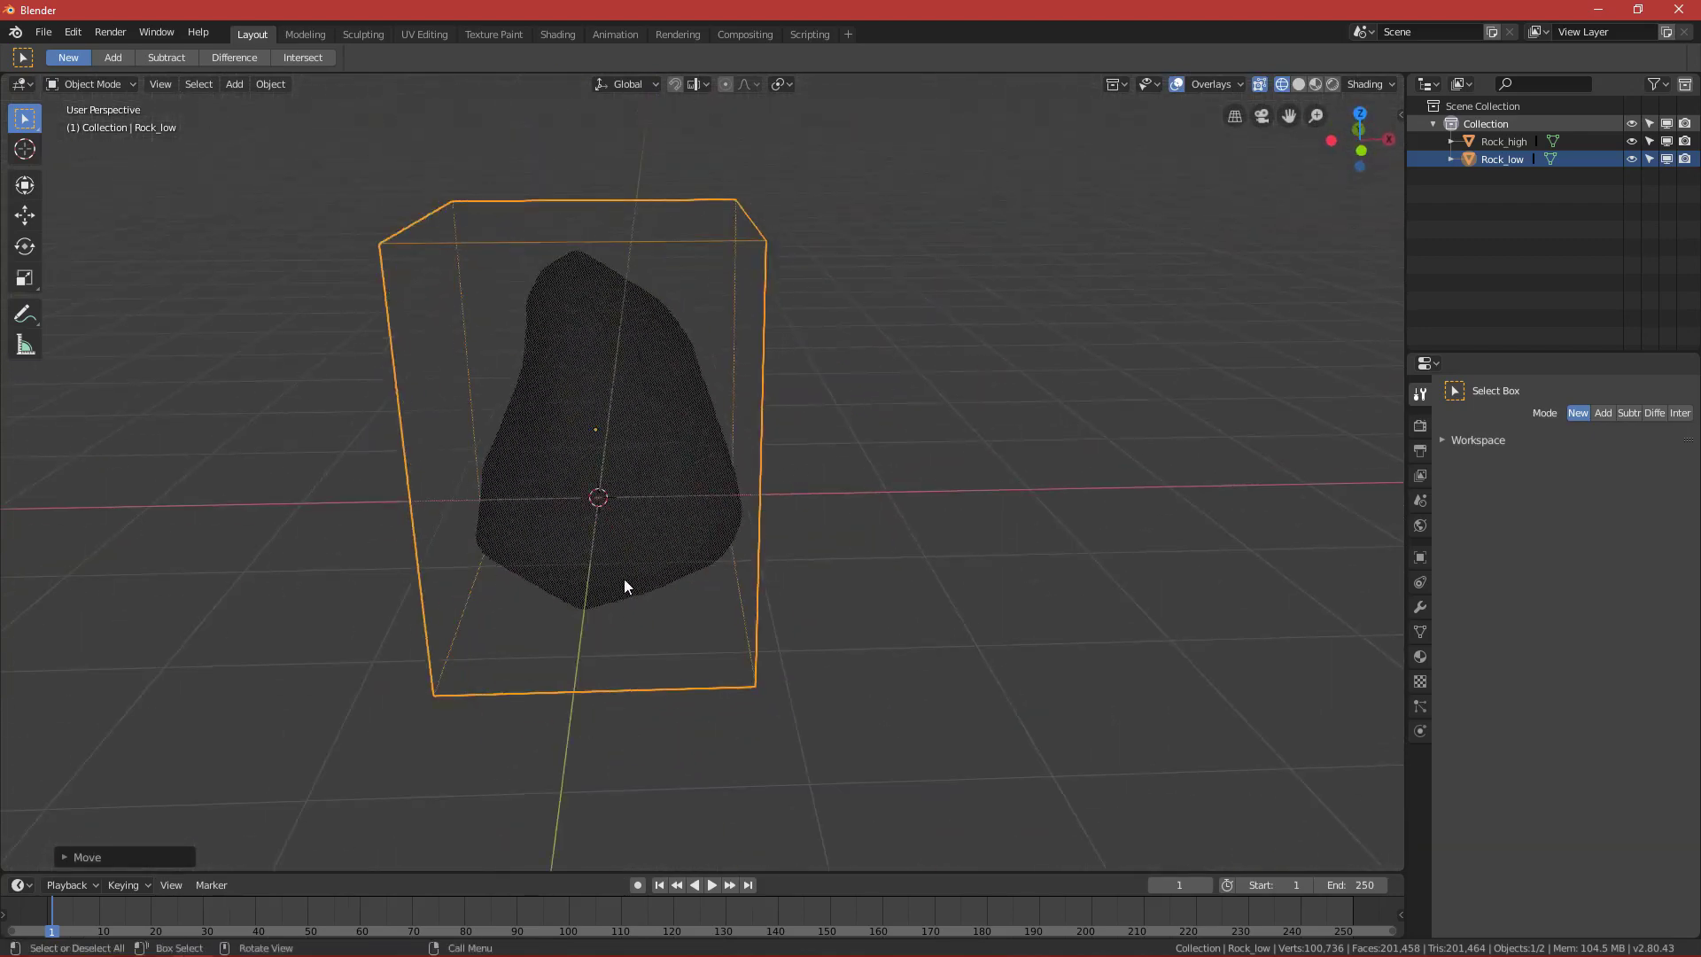
Return to solid shading and add a level 2 Subdivision Surface to Rock_low.
{"action": "key", "text": "KP_1"}
{"action": "middle_click_drag", "start_coordinate": [592, 472], "coordinate": [862, 515], "text": "shift"}
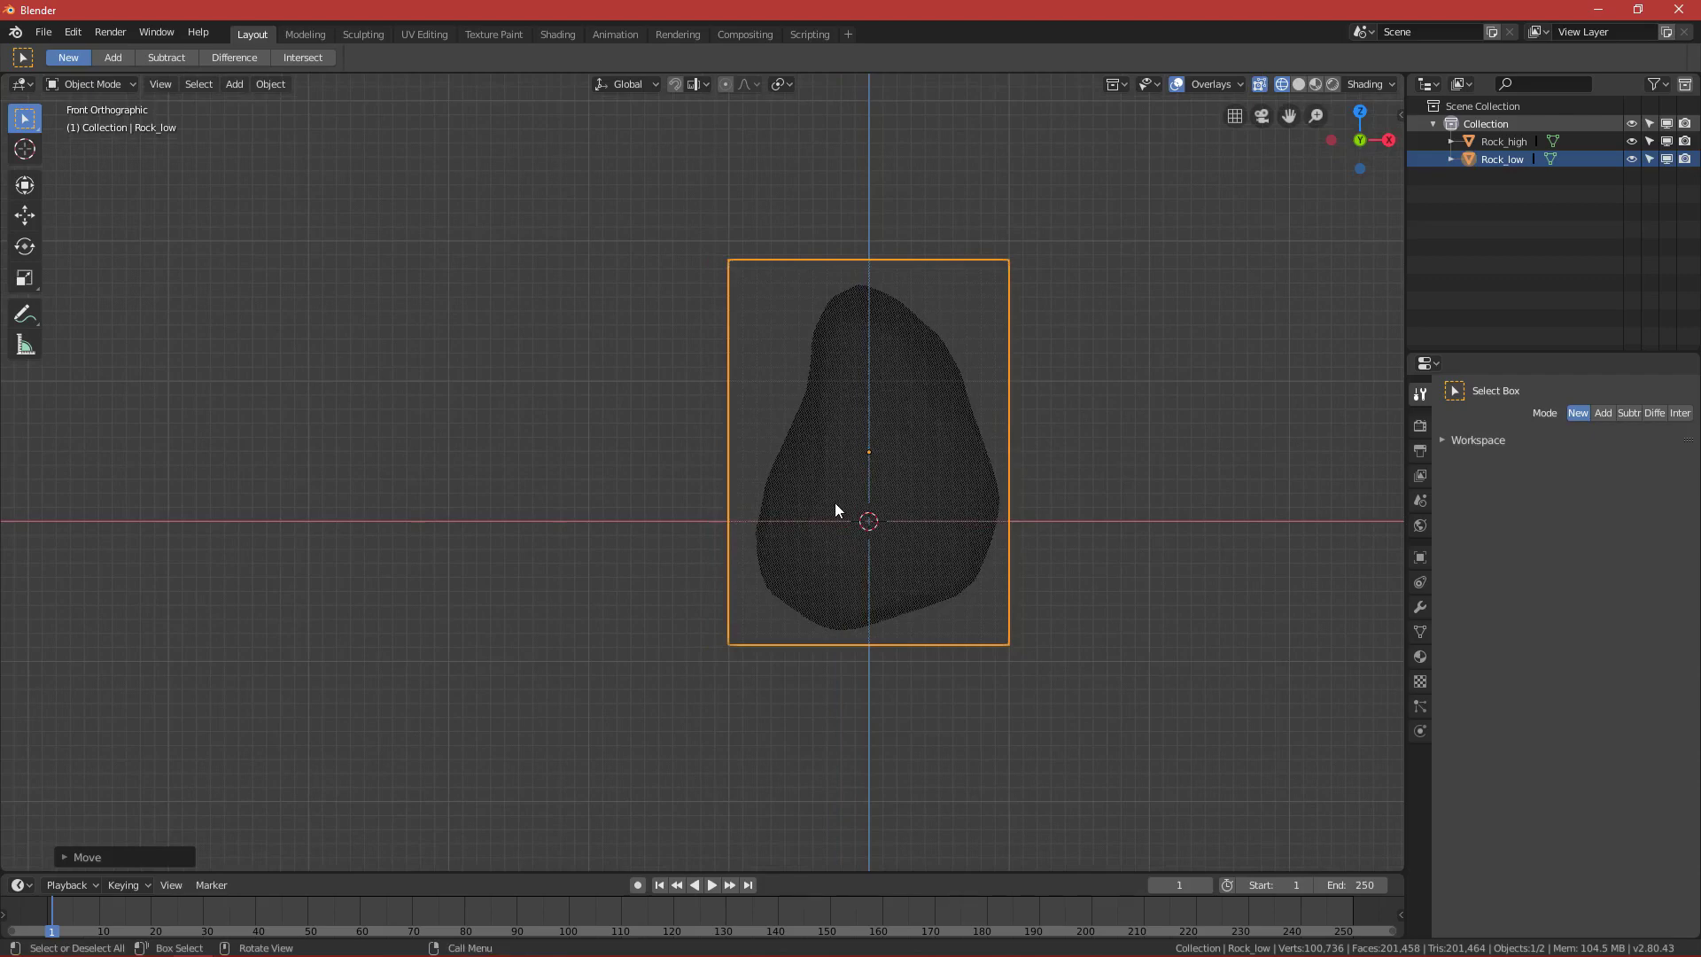
{"action": "scroll", "coordinate": [895, 523], "scroll_direction": "up", "scroll_amount": 2}
{"action": "middle_click_drag", "start_coordinate": [925, 534], "coordinate": [789, 537], "text": "shift"}
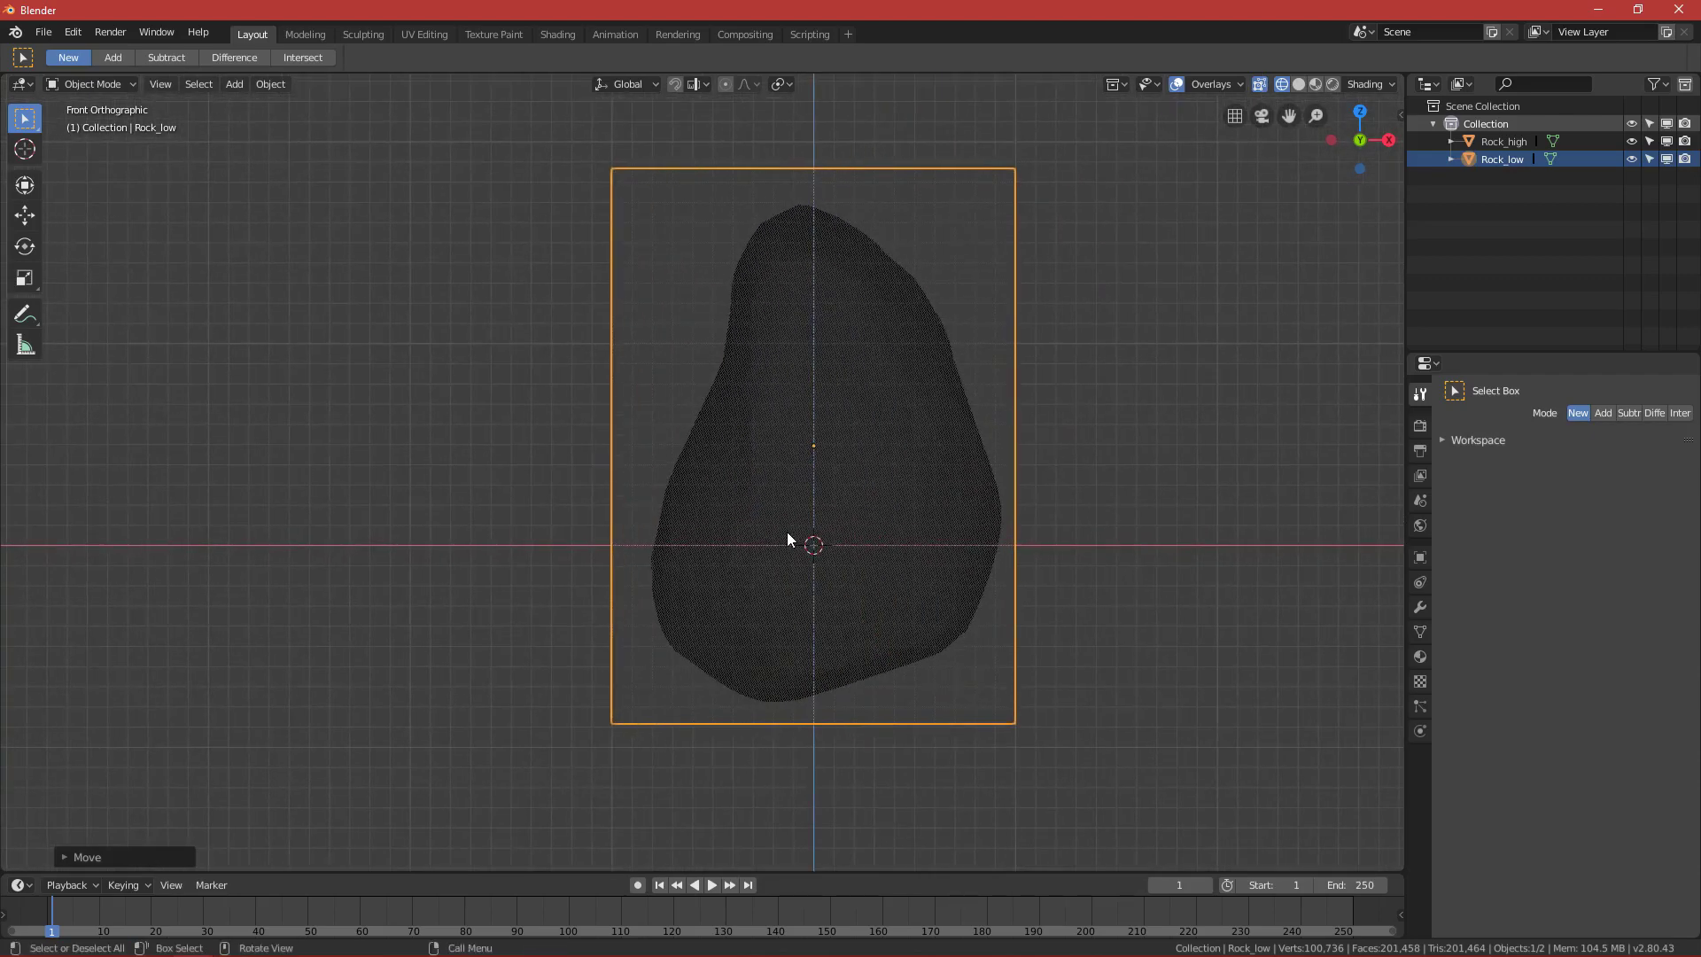
{"action": "key", "text": "z"}
{"action": "left_click", "coordinate": [907, 512]}
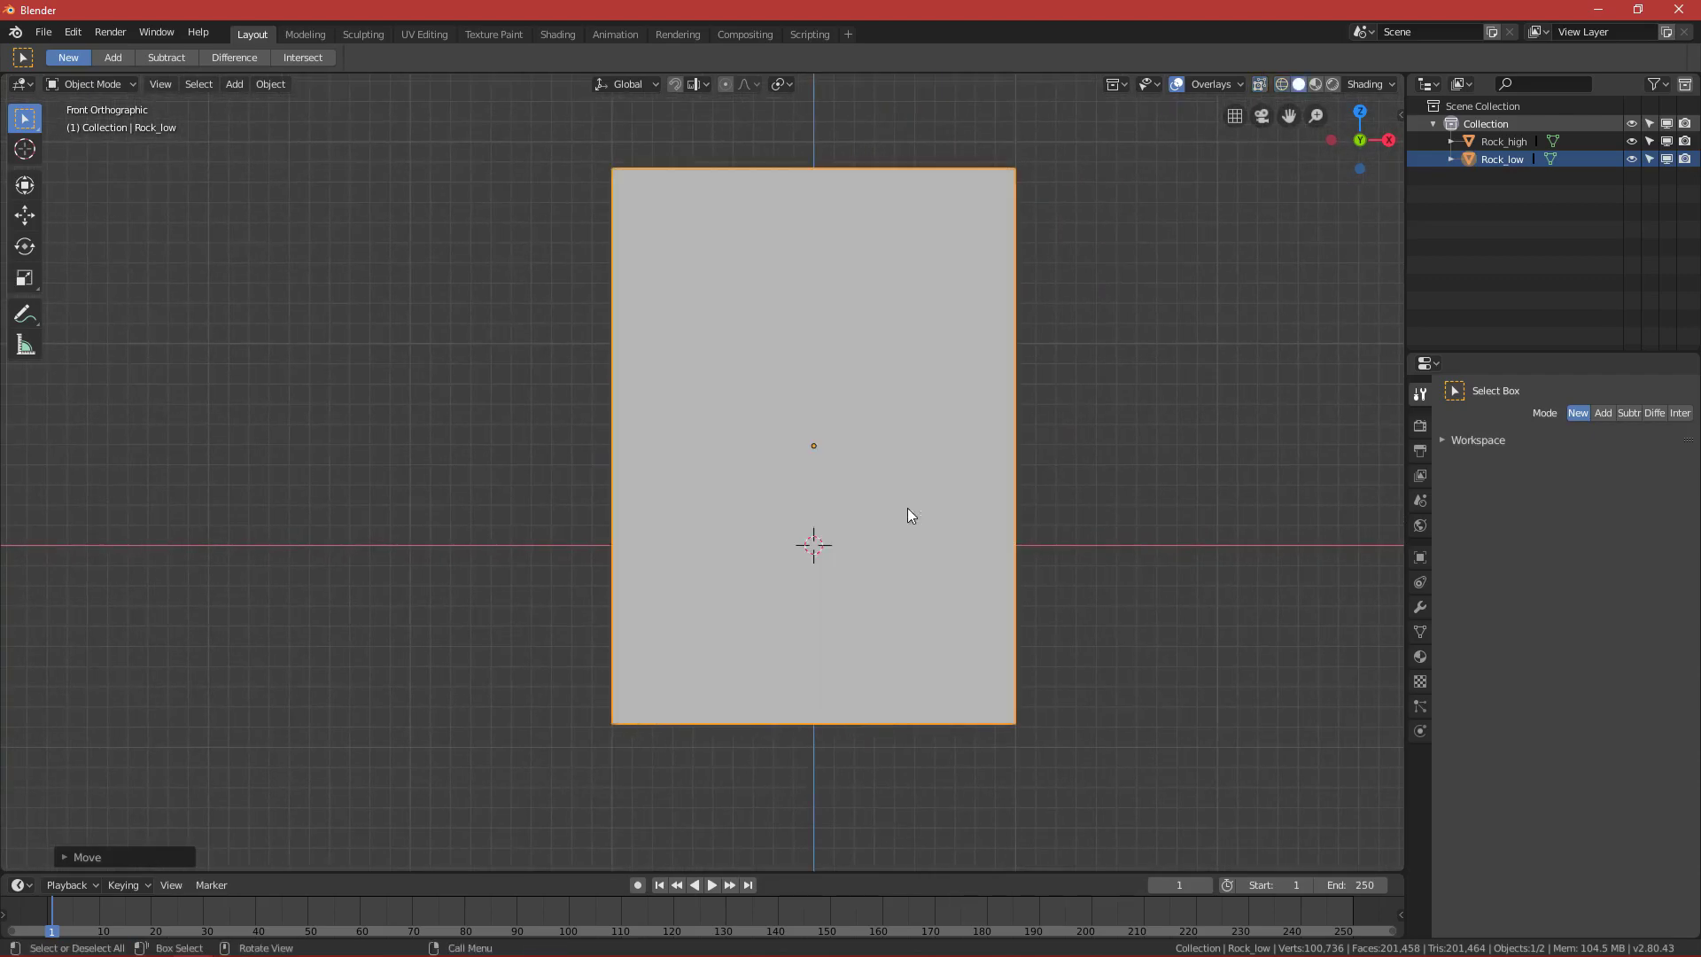
{"action": "middle_click_drag", "start_coordinate": [816, 481], "coordinate": [815, 547]}
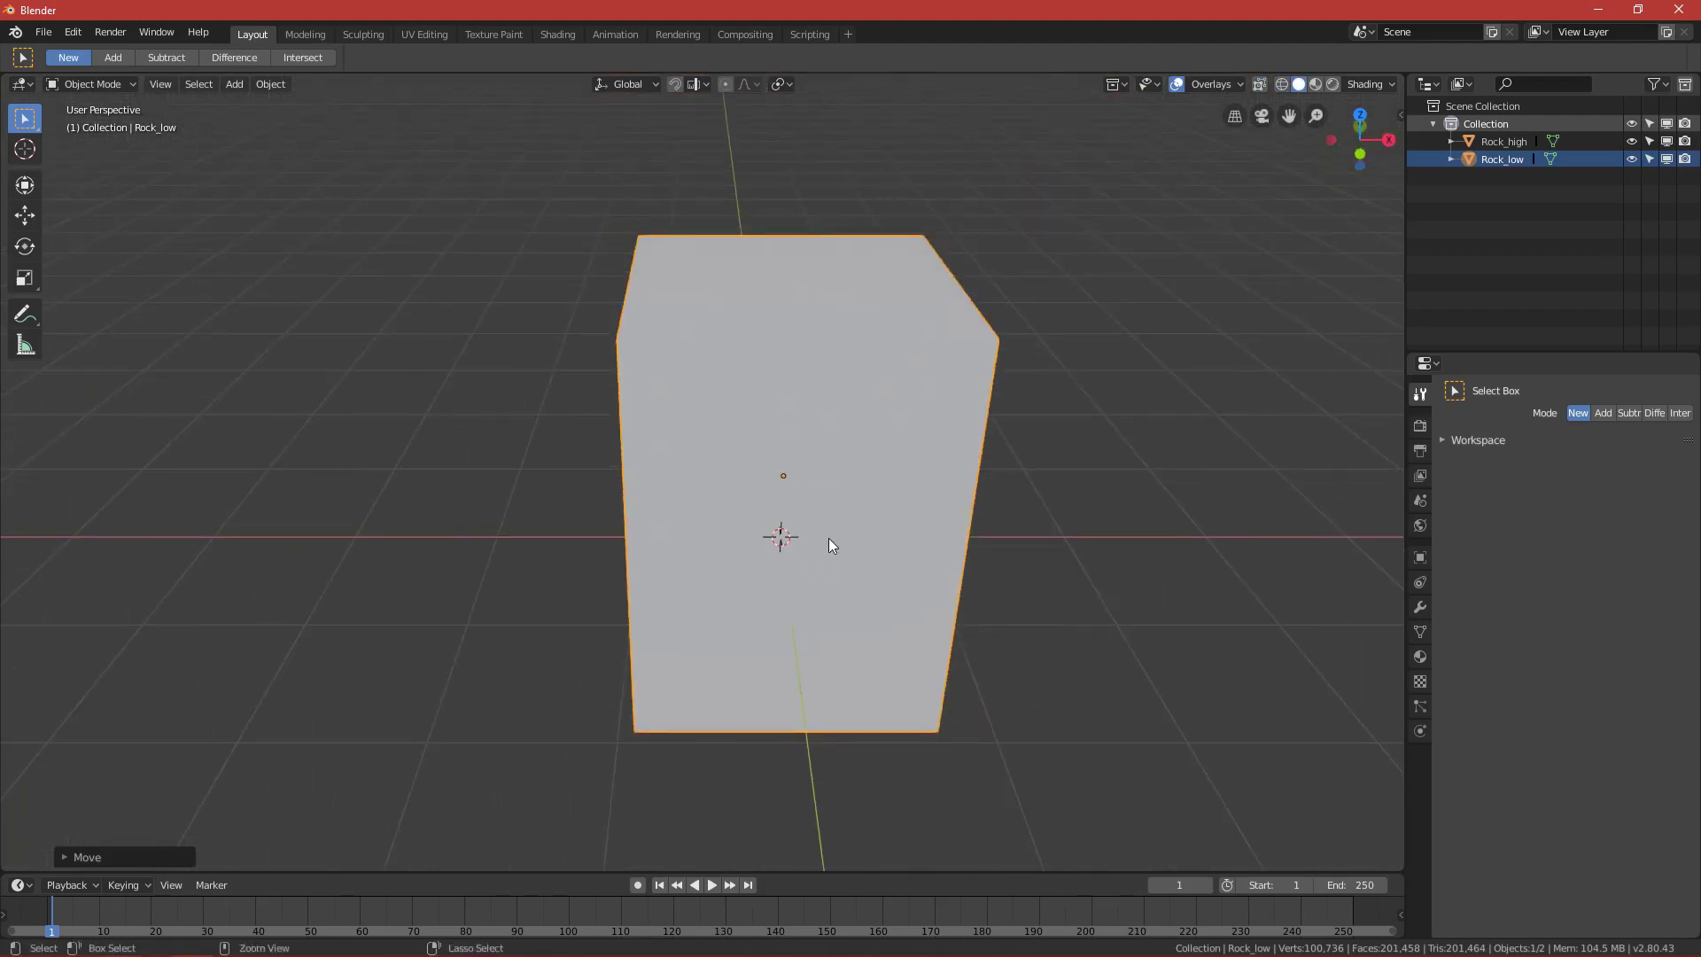
{"action": "key", "text": "ctrl+2"}
{"action": "middle_click_drag", "start_coordinate": [828, 539], "coordinate": [735, 532]}
{"action": "key", "text": "KP_1"}
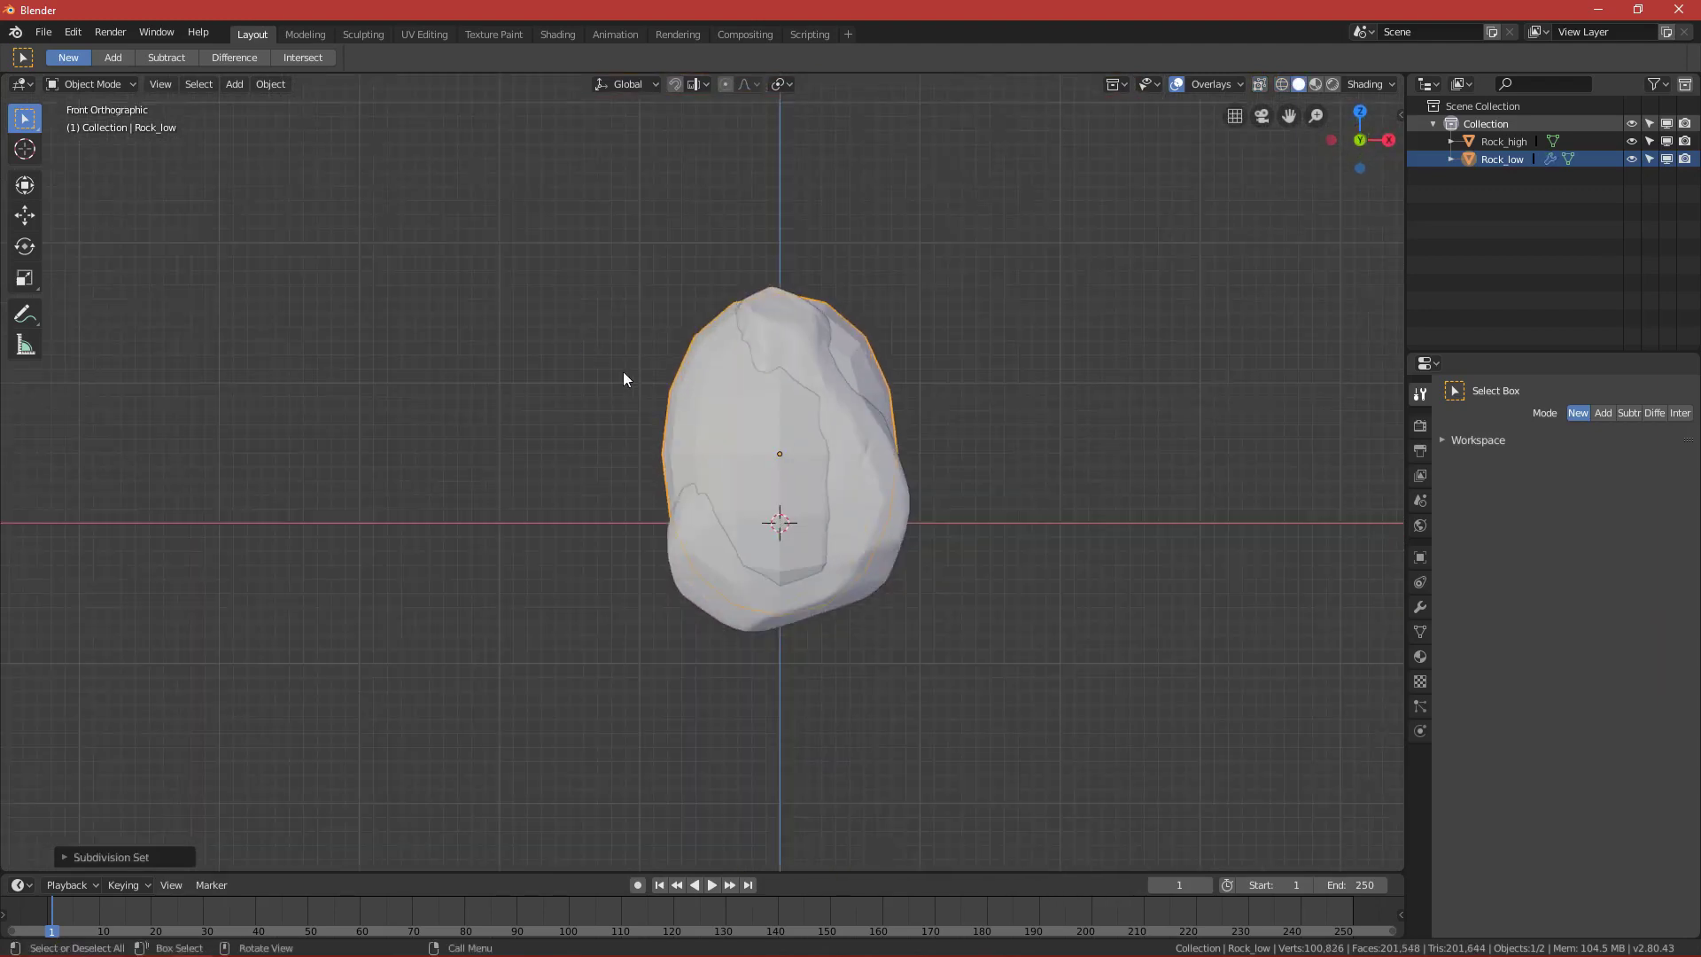
Display the scene in wireframe and compare the subdivided Rock_low cage with the Rock_high outline.
{"action": "scroll", "coordinate": [798, 532], "scroll_direction": "up", "scroll_amount": 3}
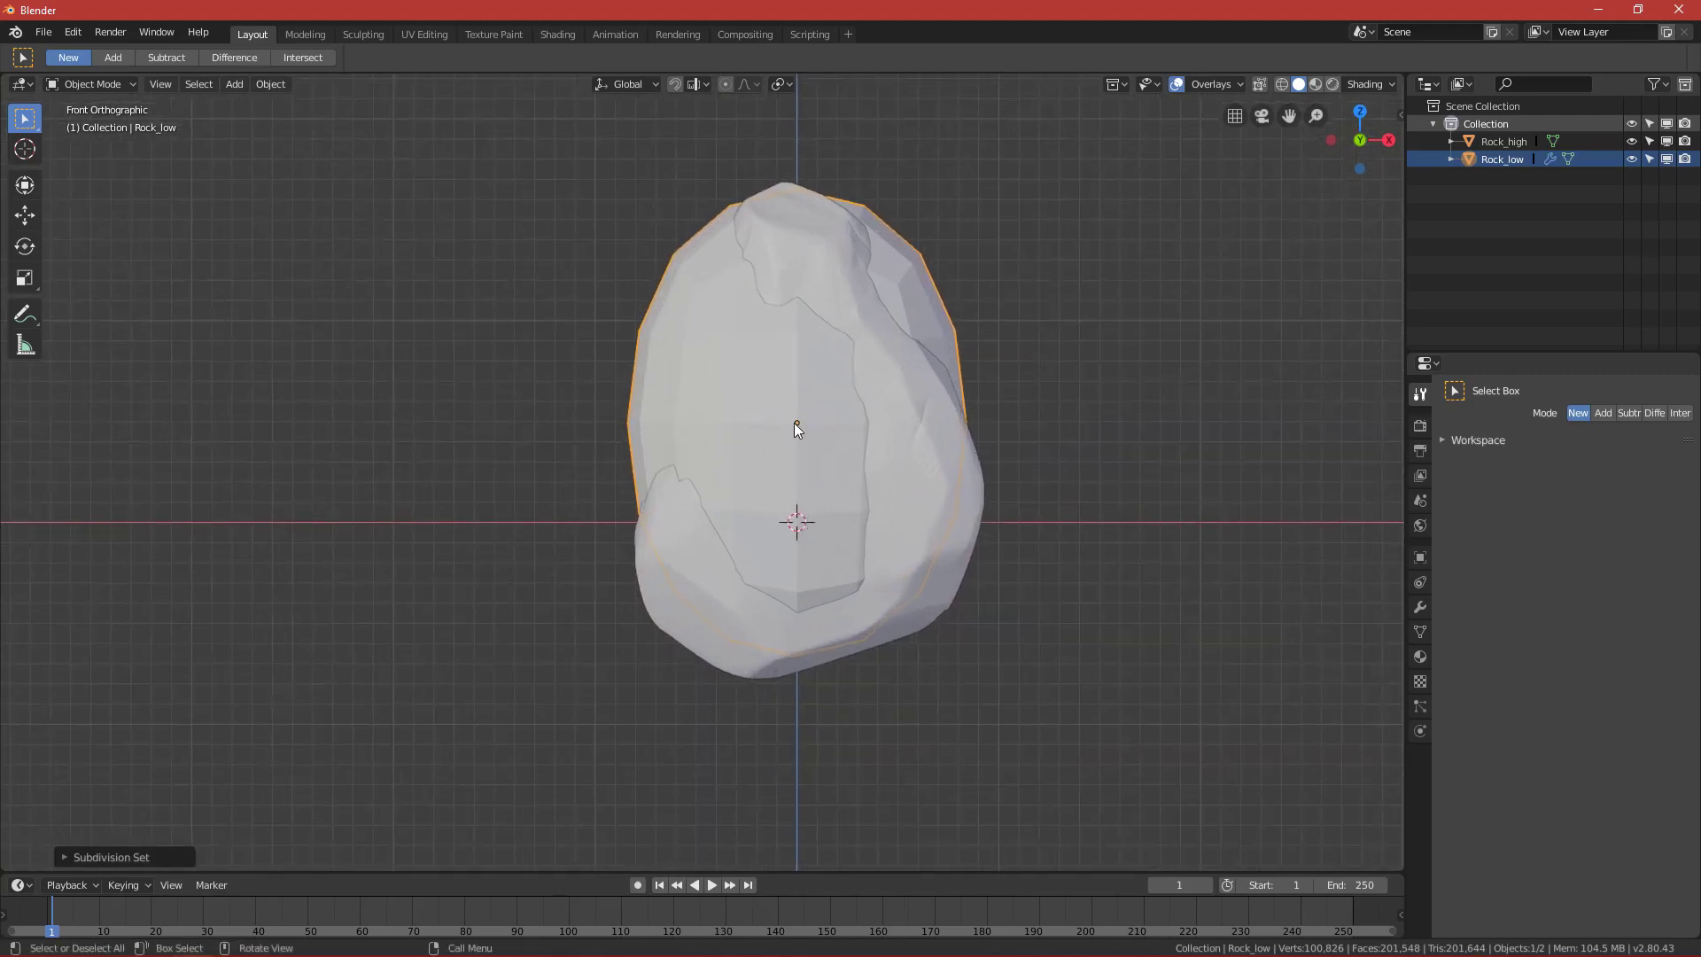
{"action": "key", "text": "z"}
{"action": "left_click", "coordinate": [658, 427]}
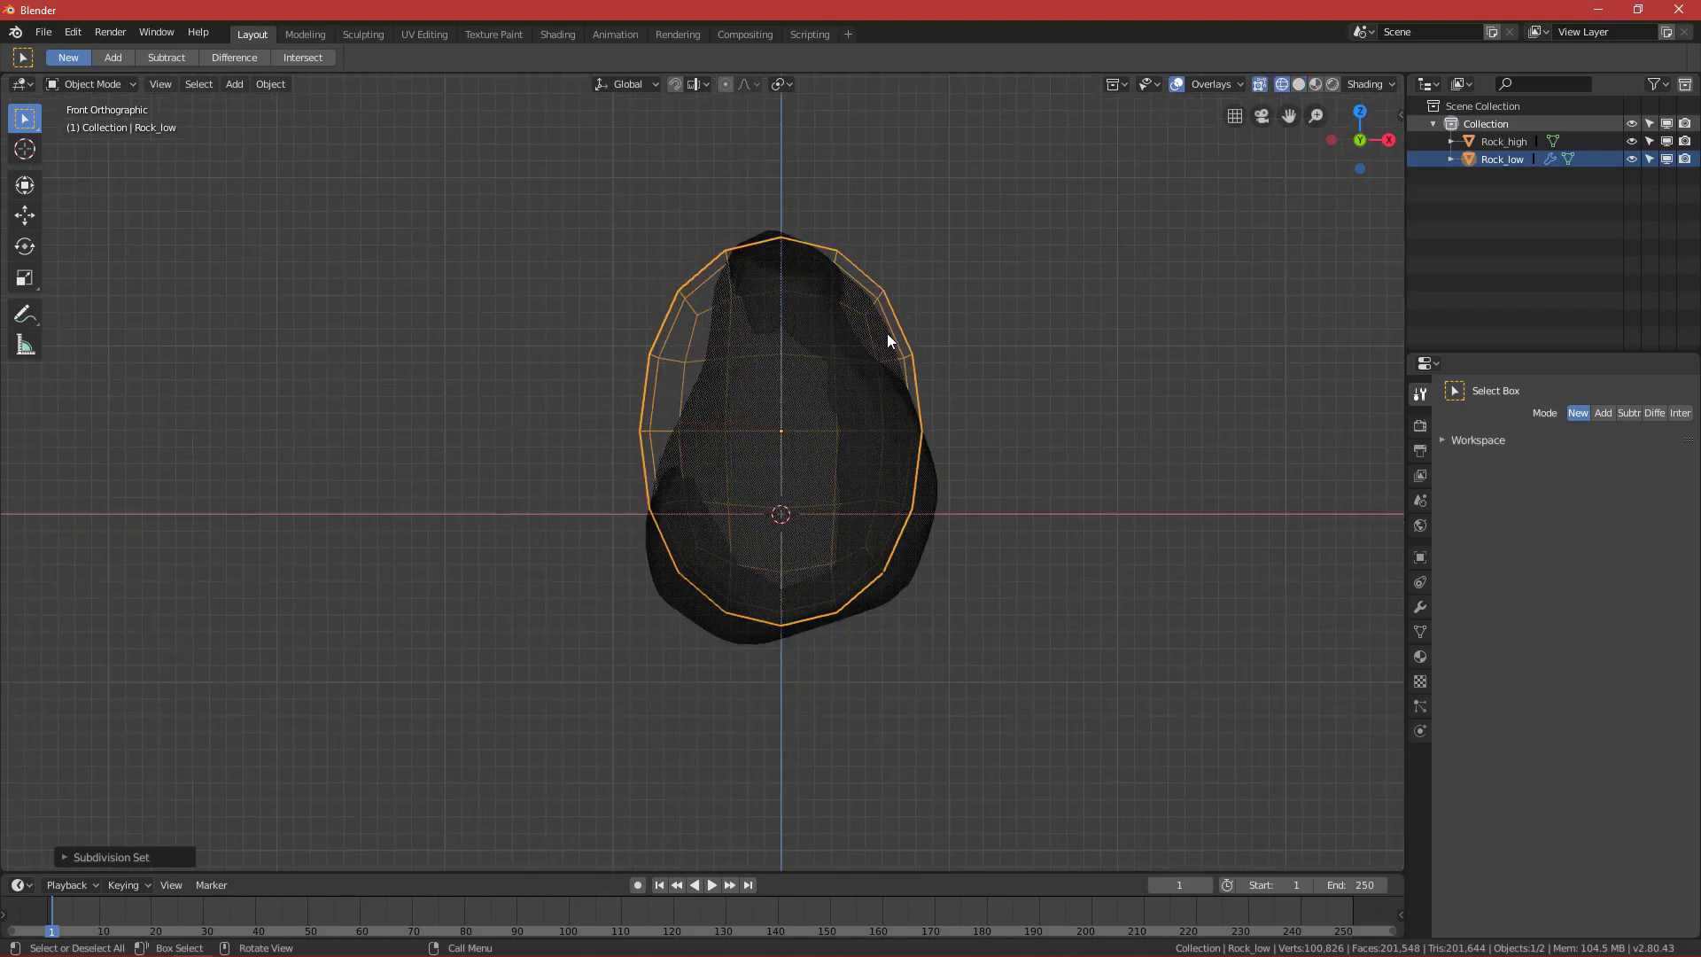
{"action": "scroll", "coordinate": [886, 333], "scroll_direction": "up", "scroll_amount": 2}
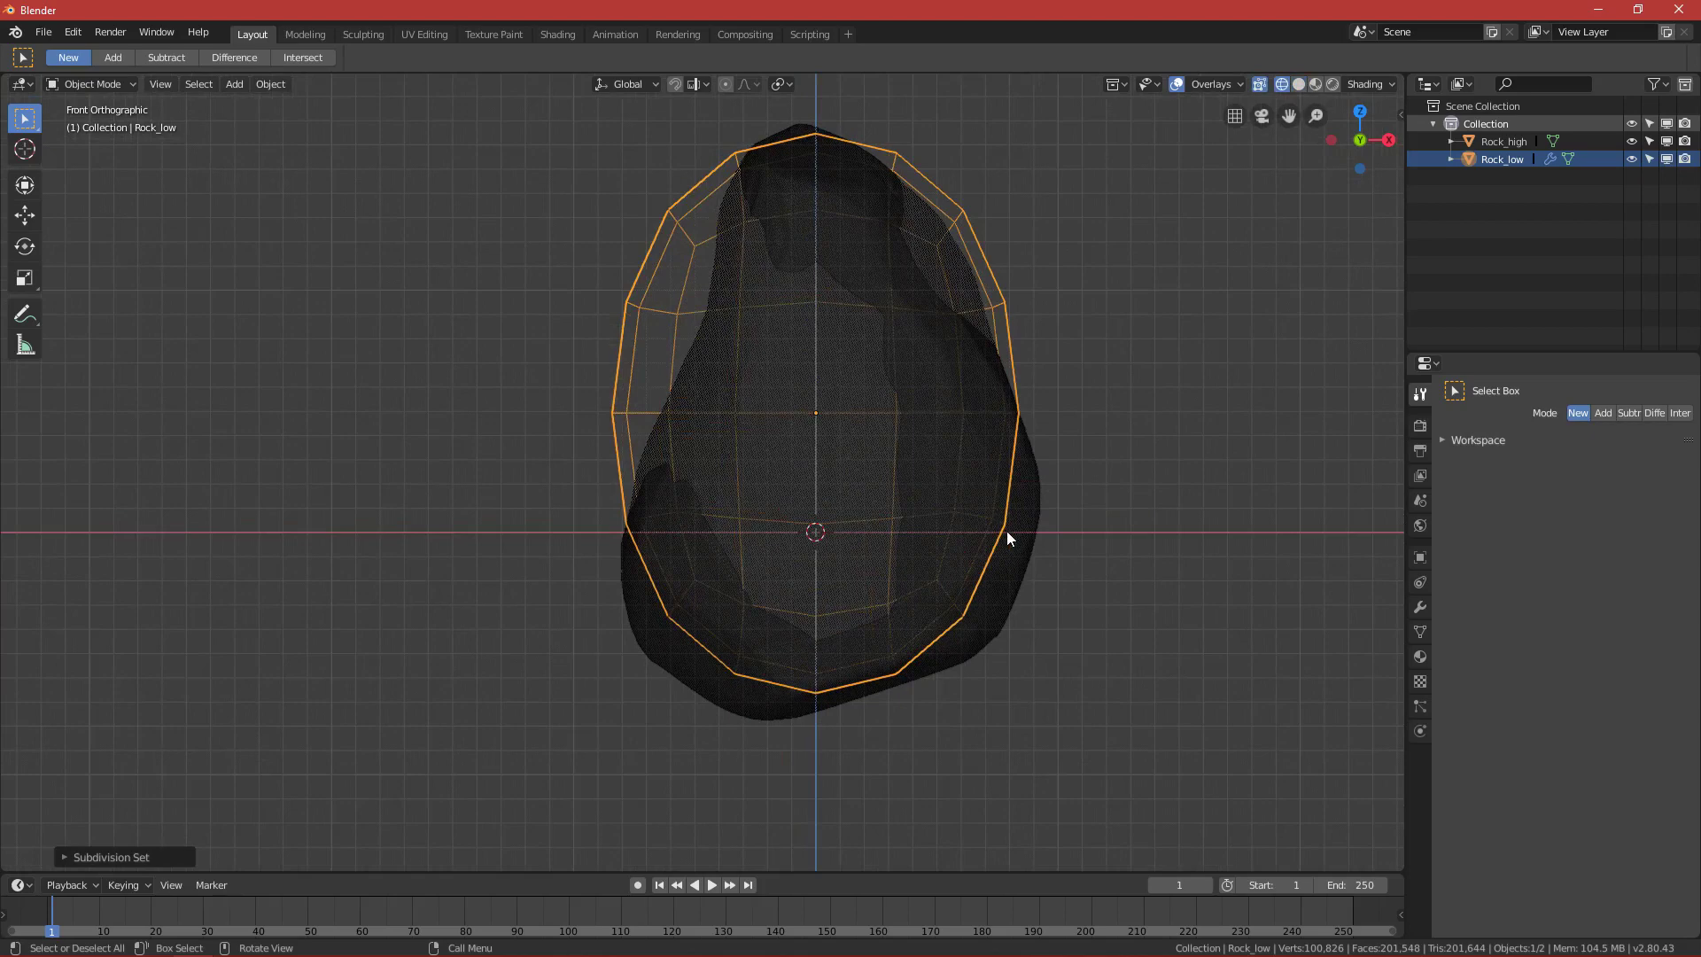
{"action": "middle_click_drag", "start_coordinate": [1007, 528], "coordinate": [794, 493]}
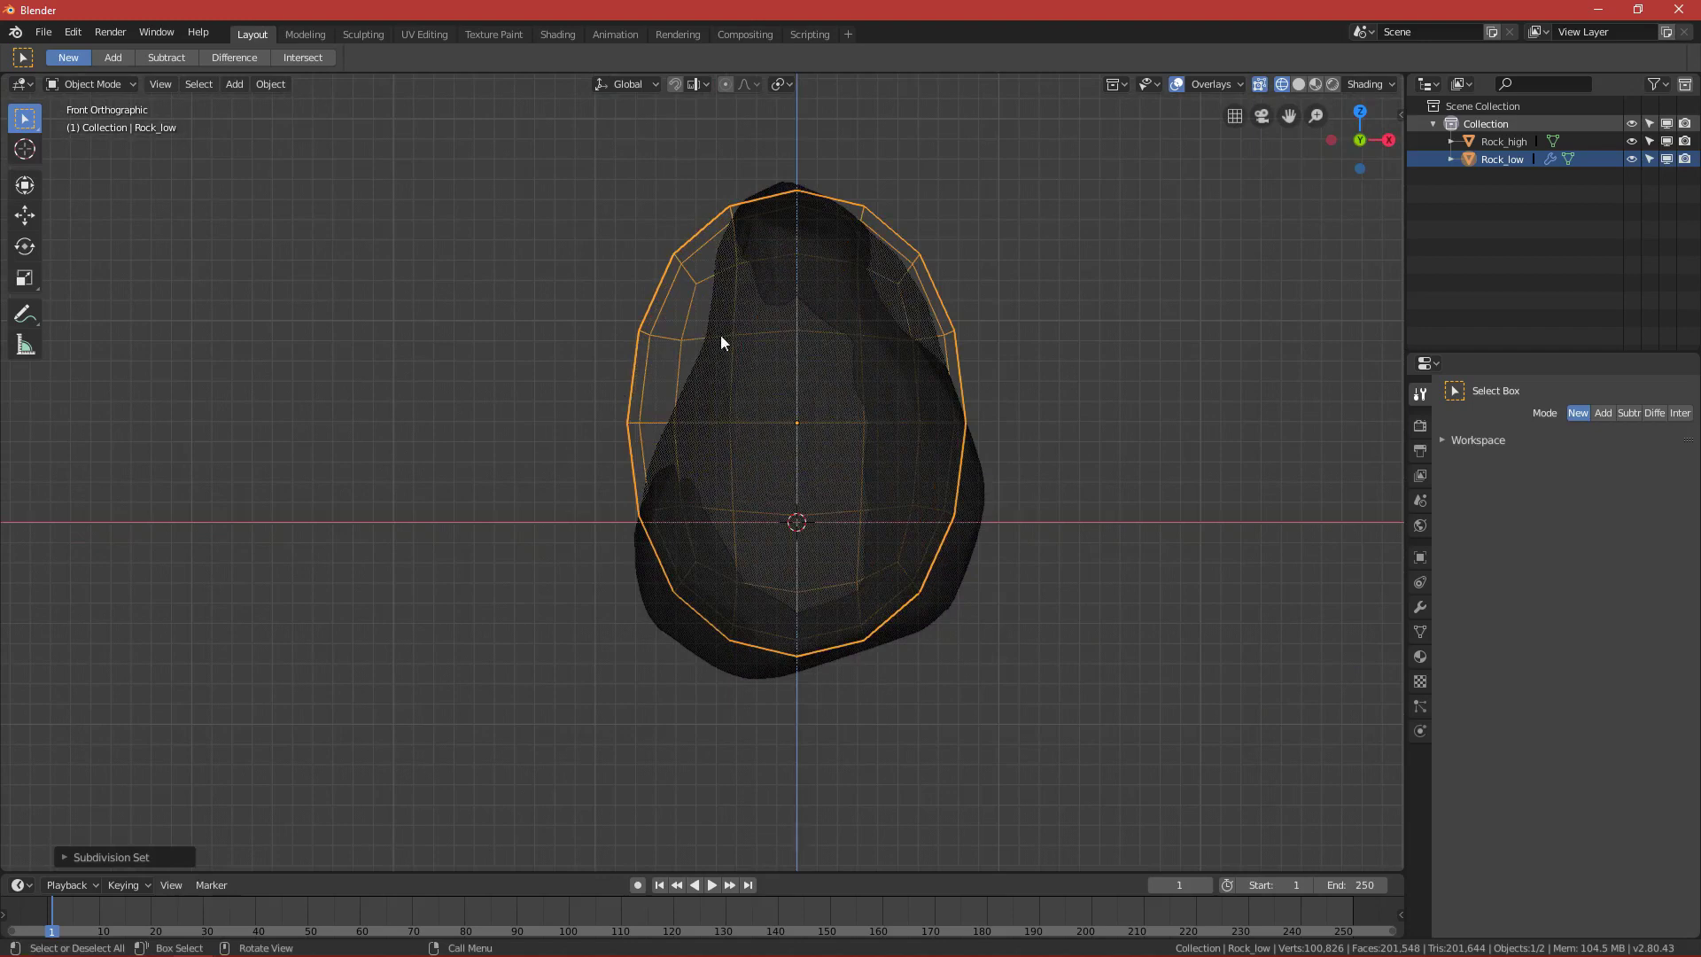
{"action": "key", "text": "ctrl+Tab"}
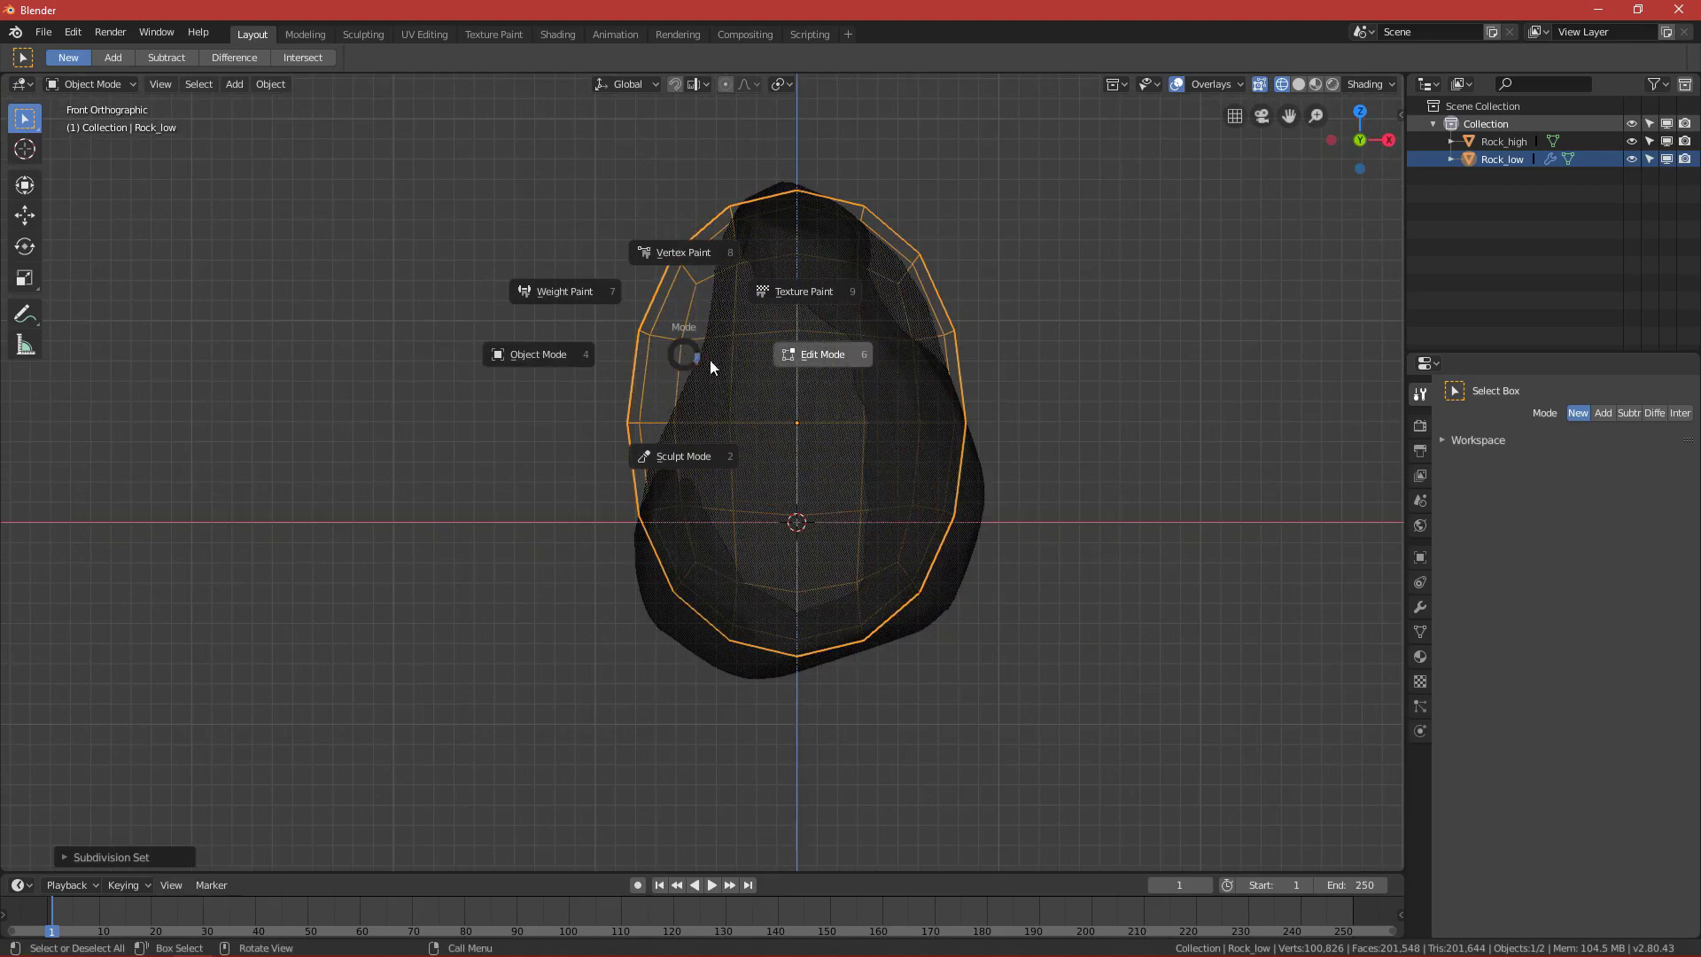
{"action": "left_click", "coordinate": [693, 445]}
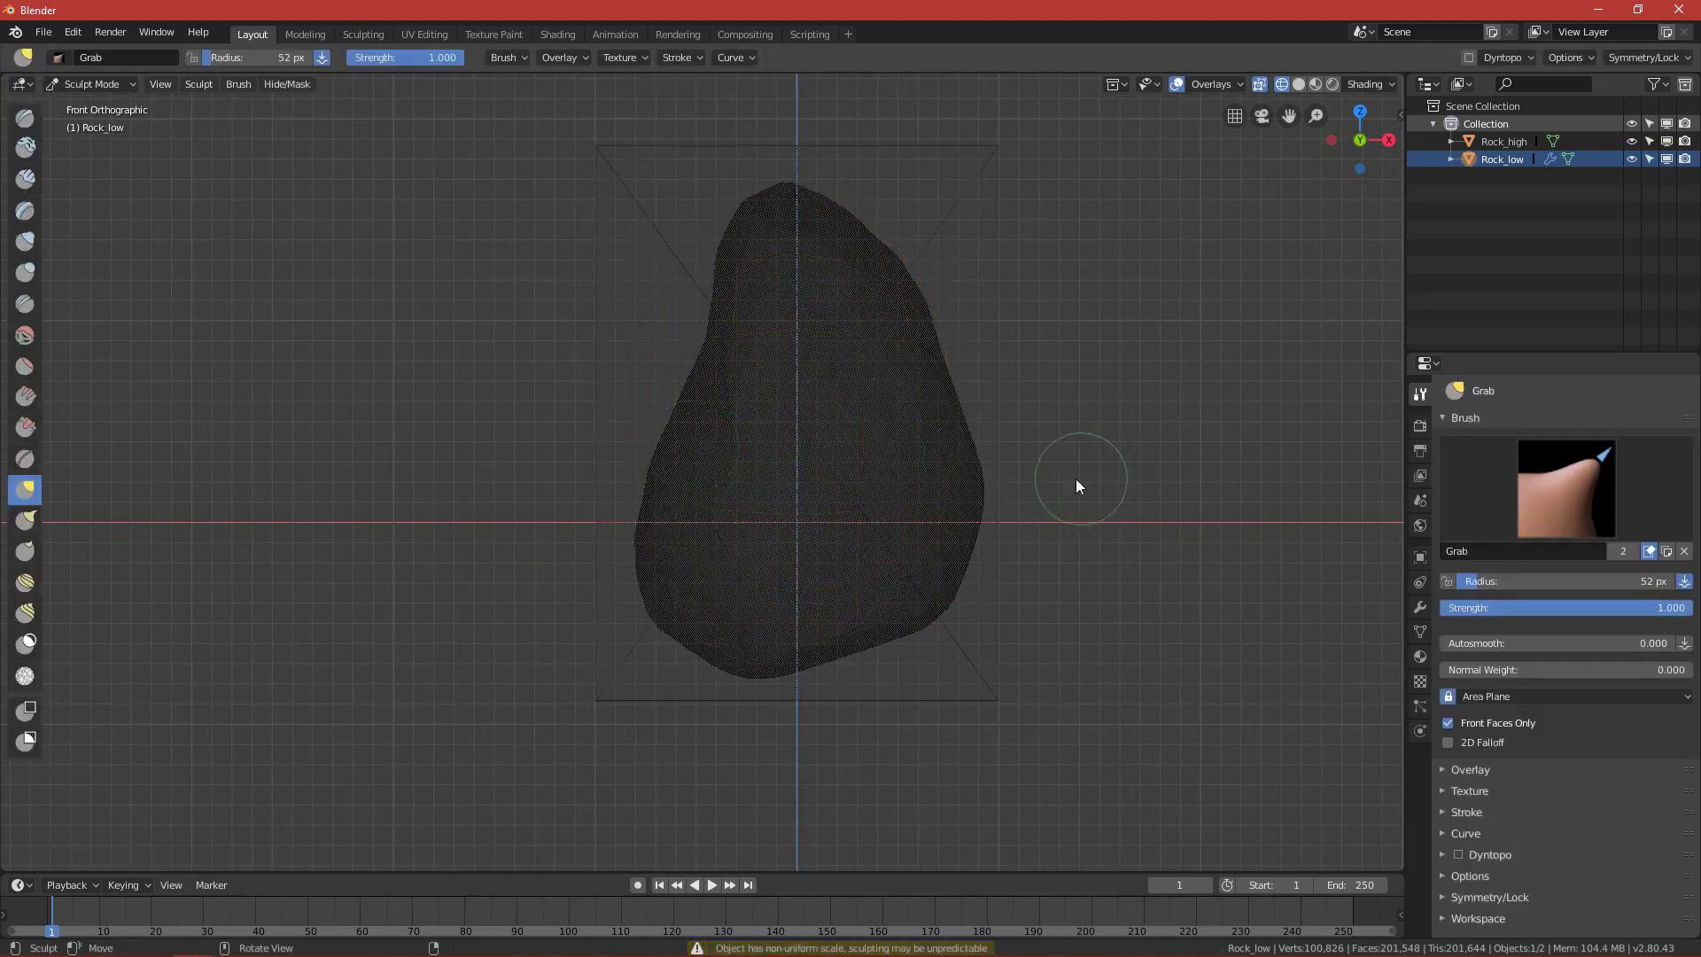
{"action": "key", "text": "ctrl+Tab"}
{"action": "left_click", "coordinate": [611, 440]}
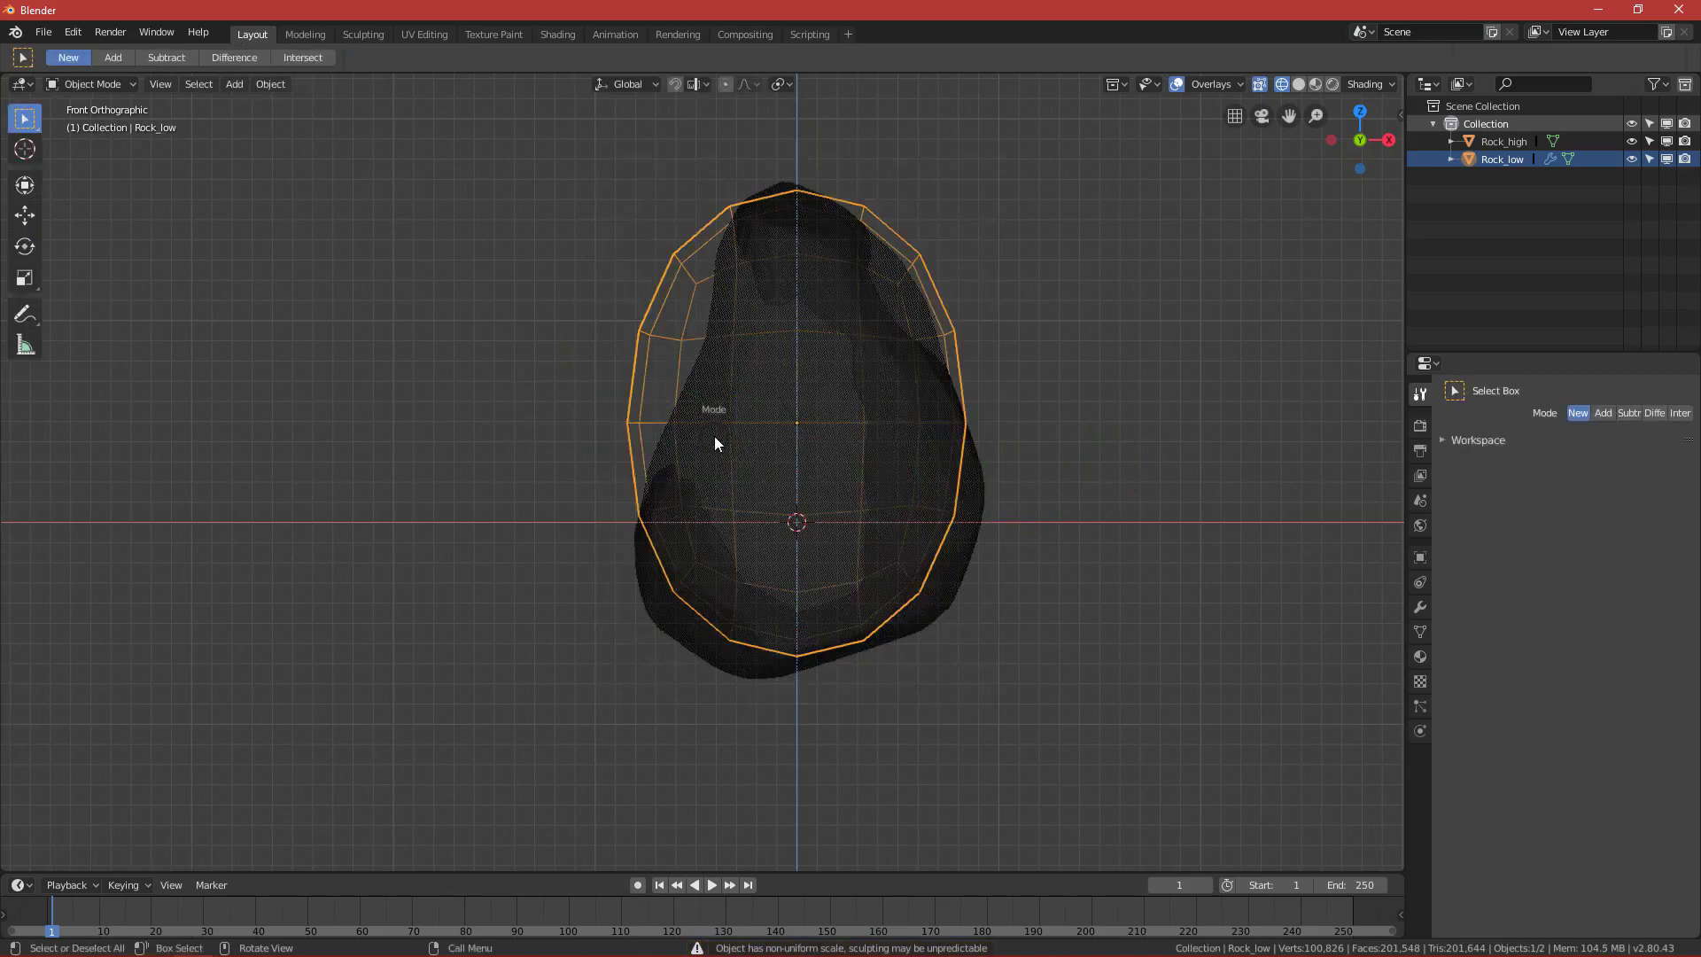
{"action": "key", "text": "ctrl+Tab"}
{"action": "left_click", "coordinate": [638, 441]}
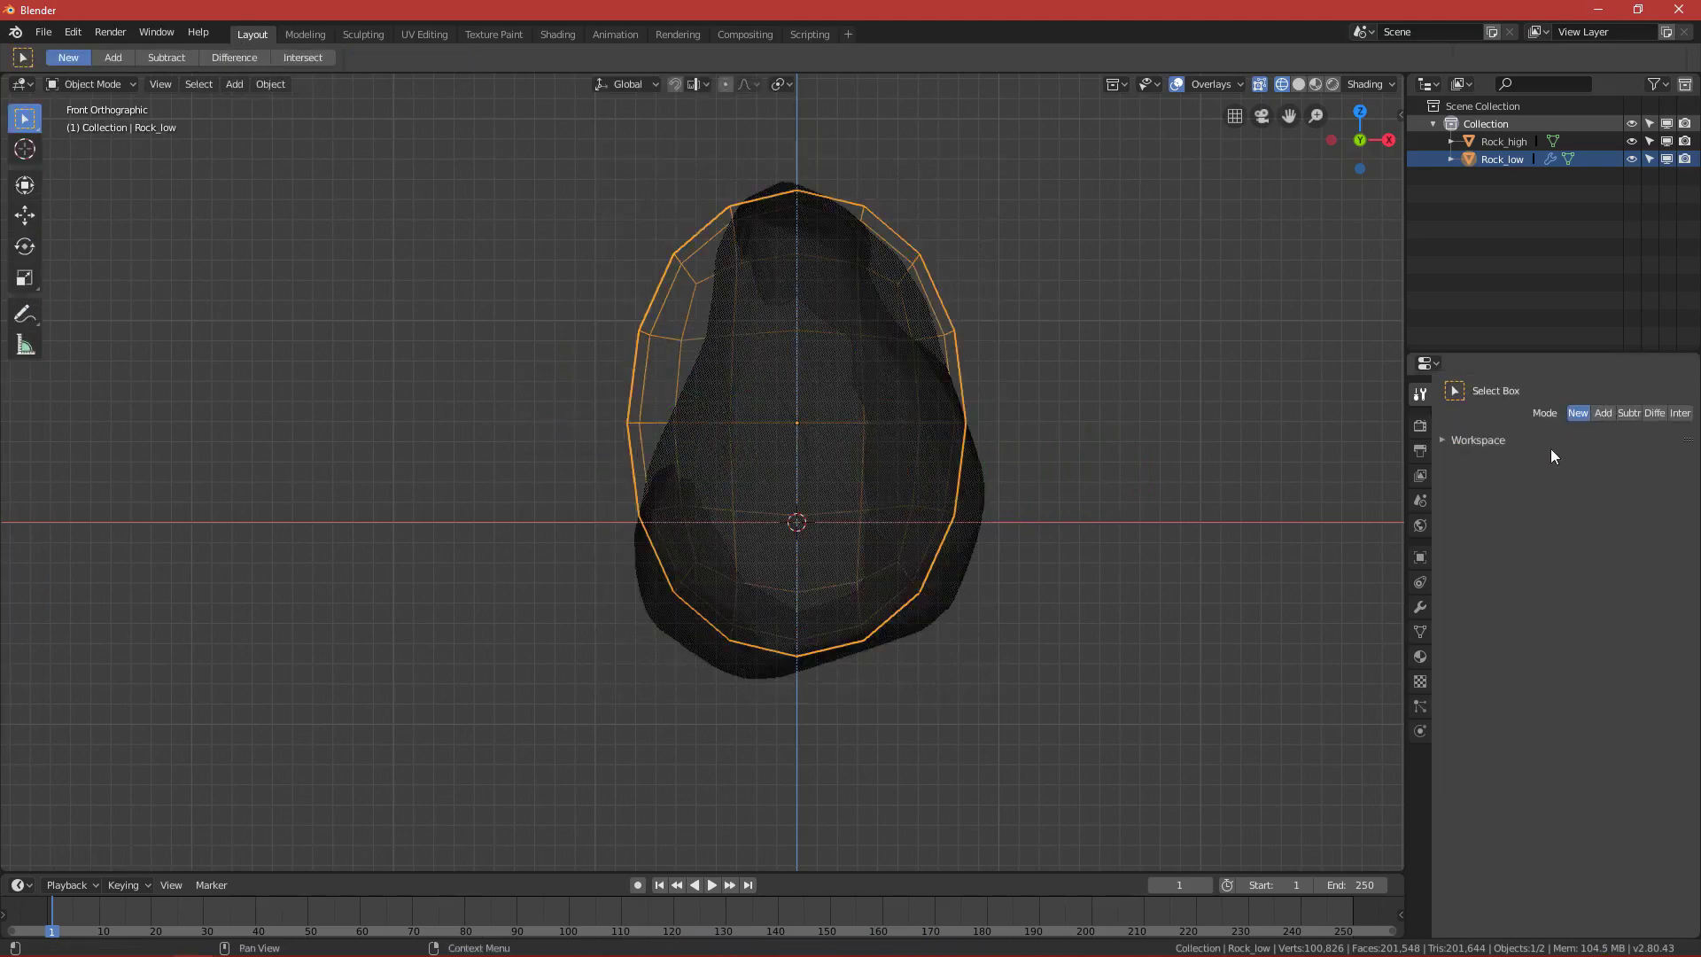
Raise the viewport level of Rock_low's Subdivision Surface to 3 and apply the modifier.
{"action": "middle_click_drag", "start_coordinate": [831, 421], "coordinate": [975, 471]}
{"action": "left_click", "coordinate": [1424, 599]}
{"action": "middle_click_drag", "start_coordinate": [1156, 465], "coordinate": [1112, 463]}
{"action": "left_click", "coordinate": [1555, 507]}
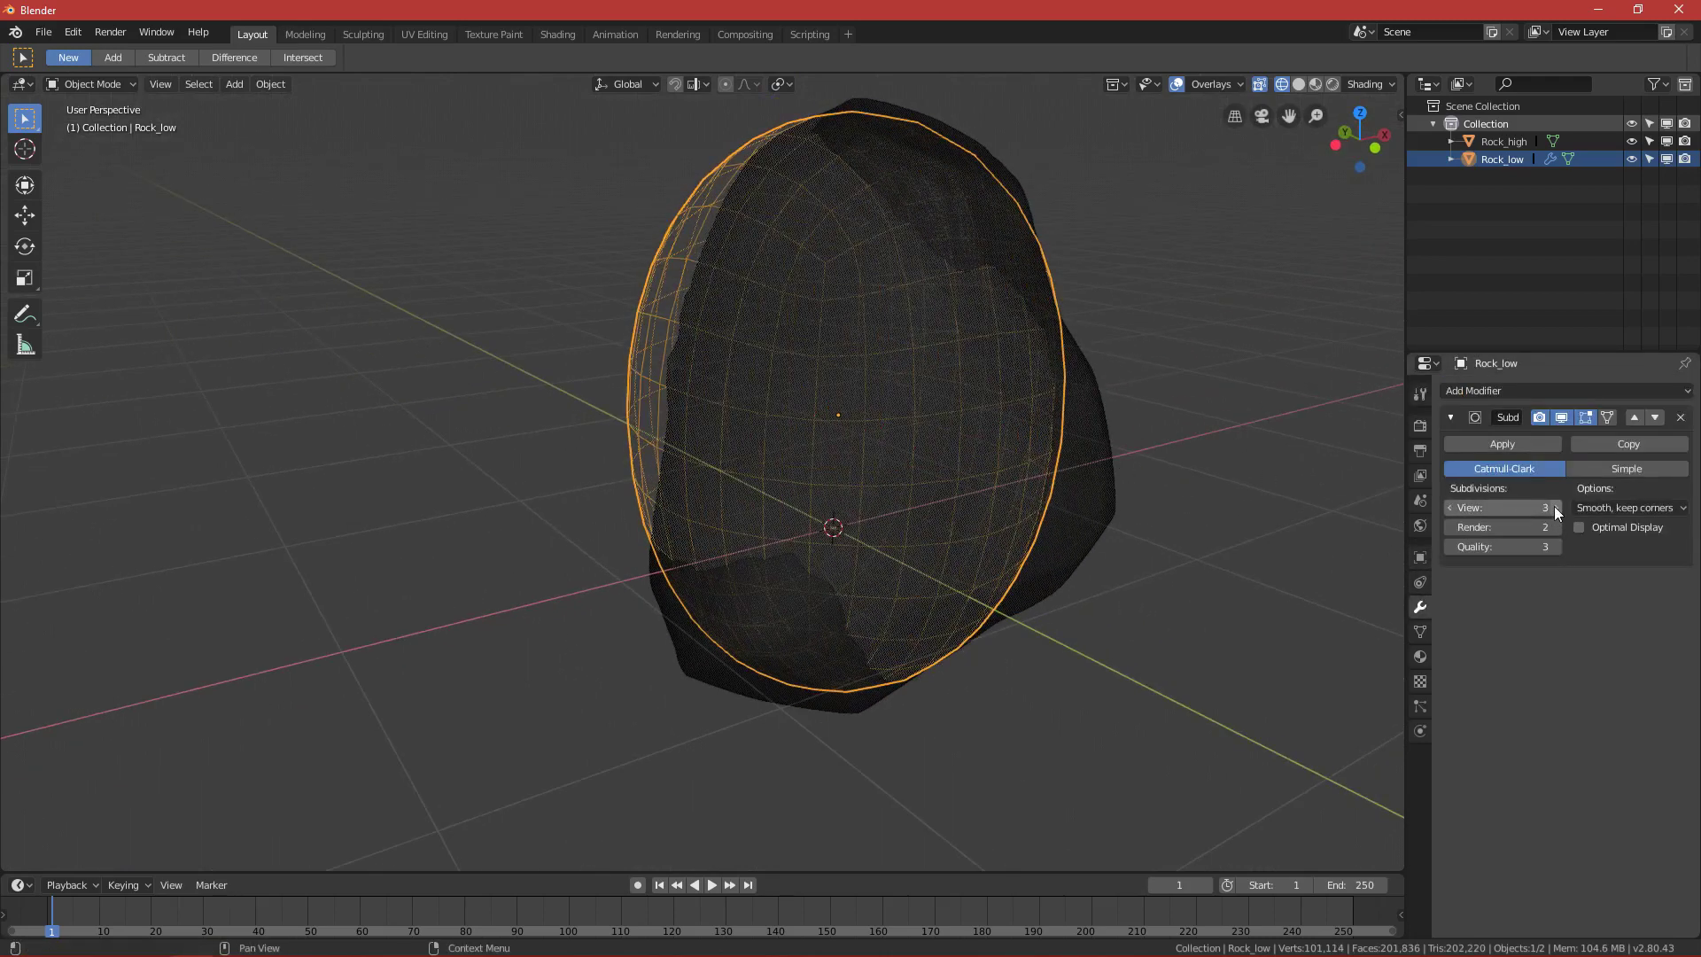
{"action": "middle_click_drag", "start_coordinate": [1382, 521], "coordinate": [1437, 529]}
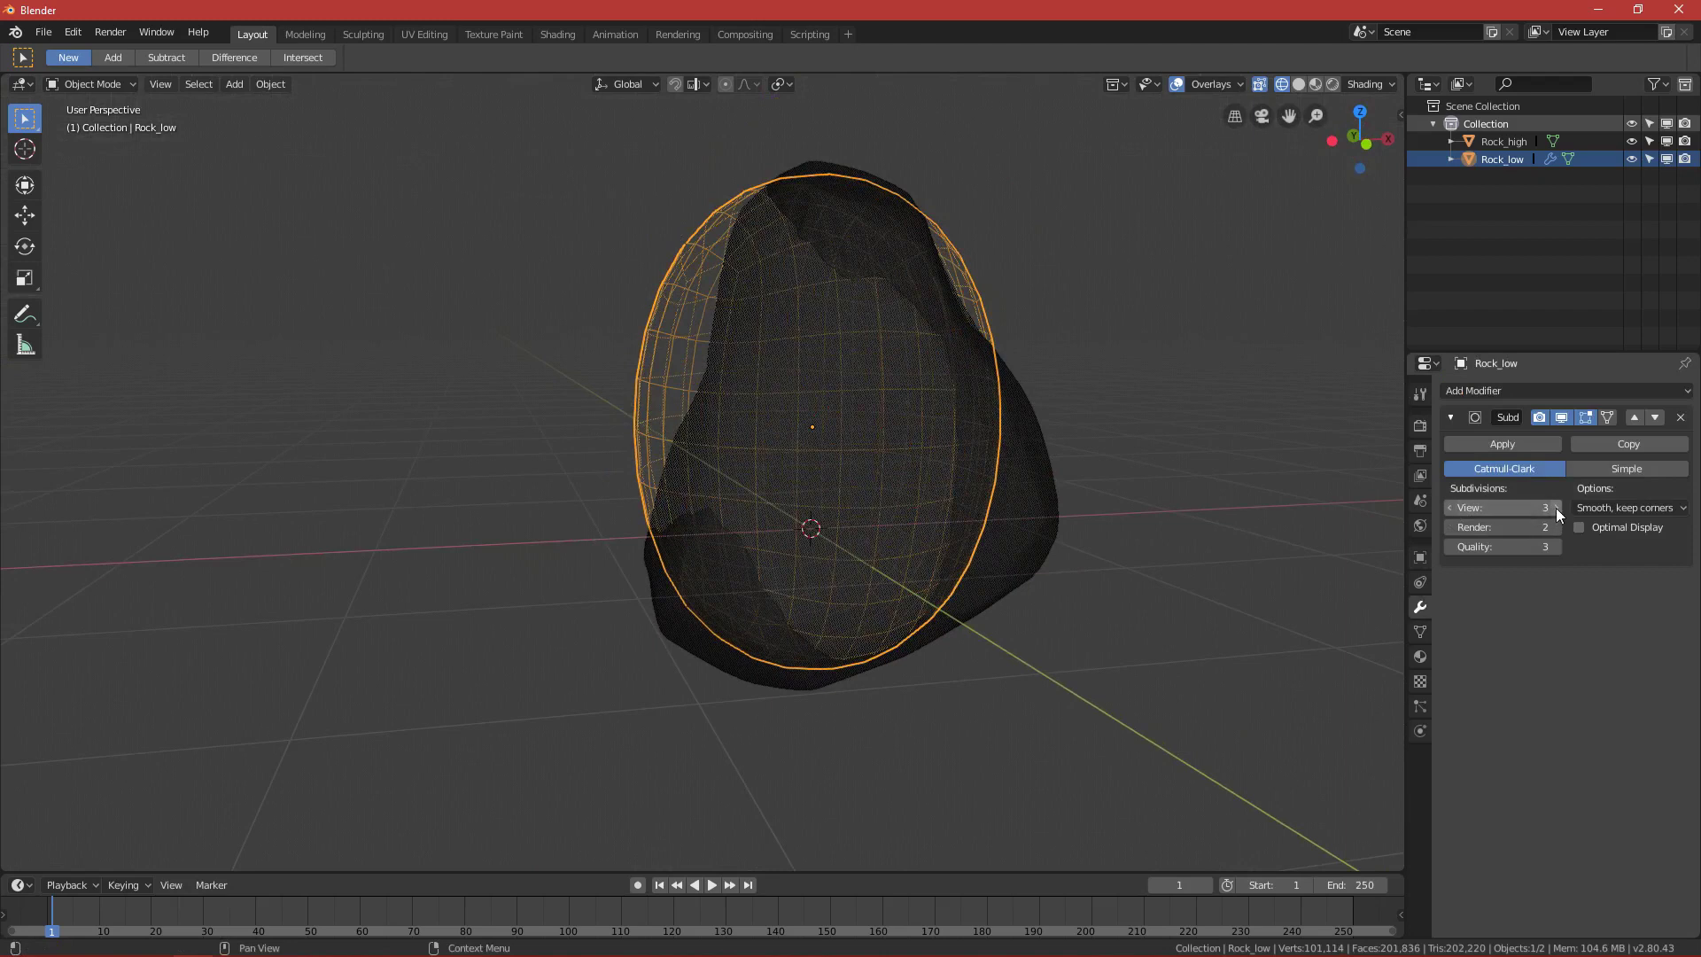
{"action": "key", "text": "KP_1"}
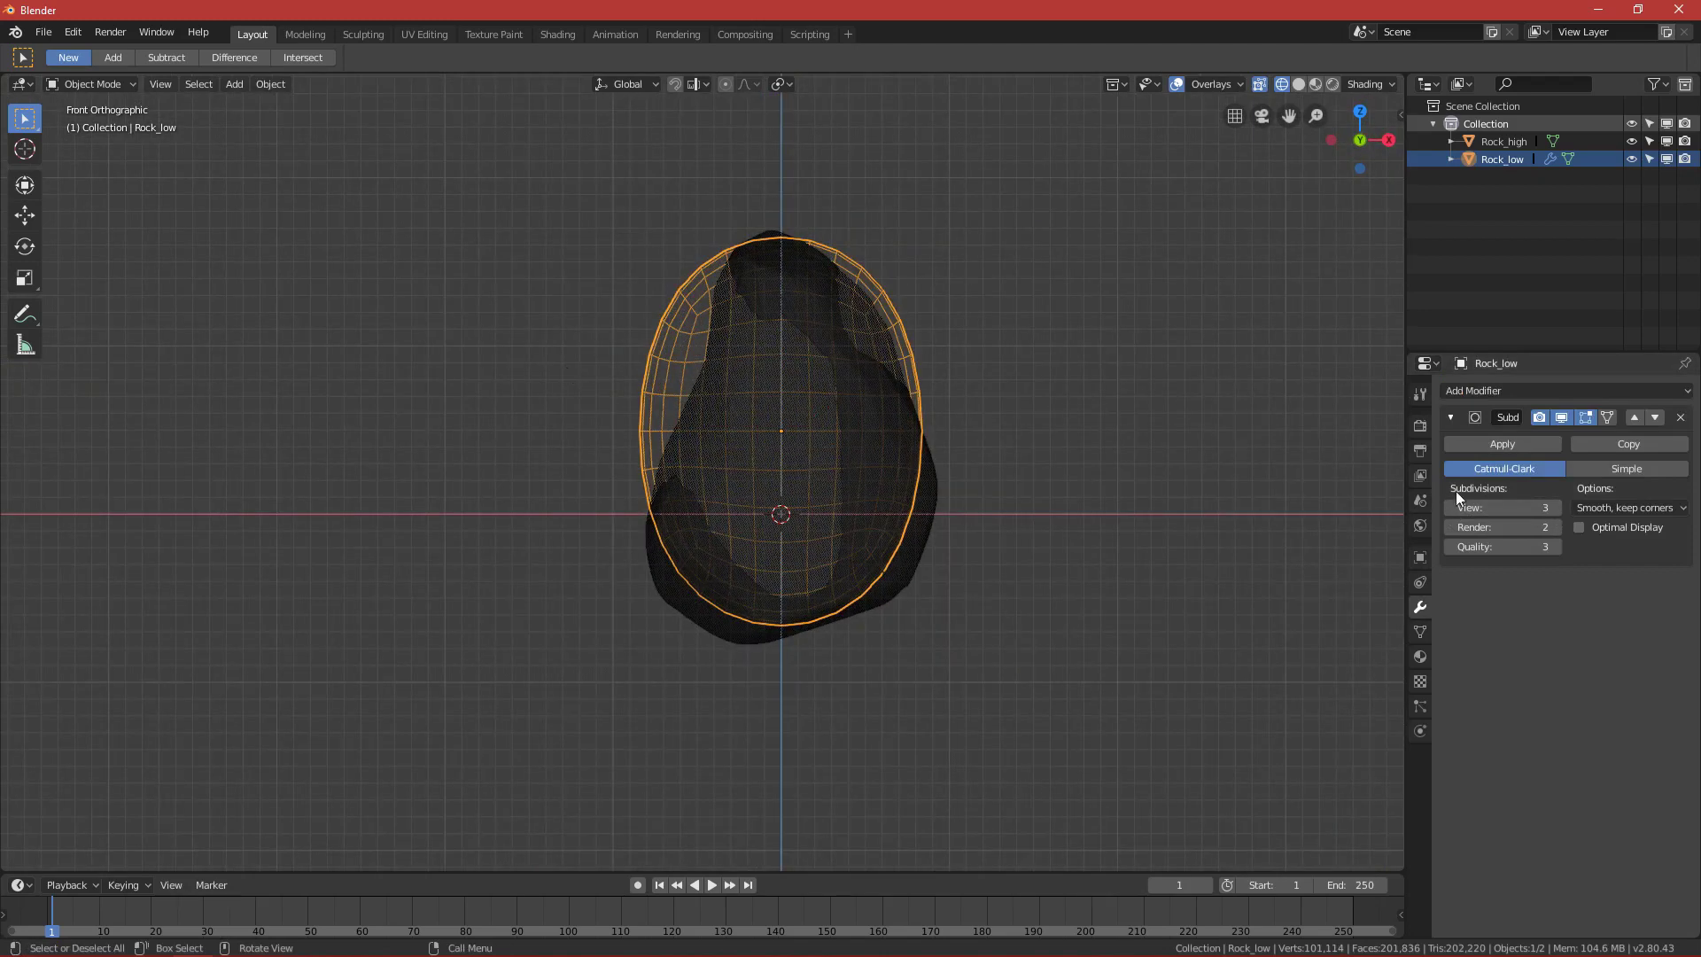
{"action": "left_click", "coordinate": [1506, 448]}
Switch Rock_low to Sculpt Mode and try the Grab brush on its upper part with a radius of 147 px.
{"action": "key", "text": "ctrl+Tab"}
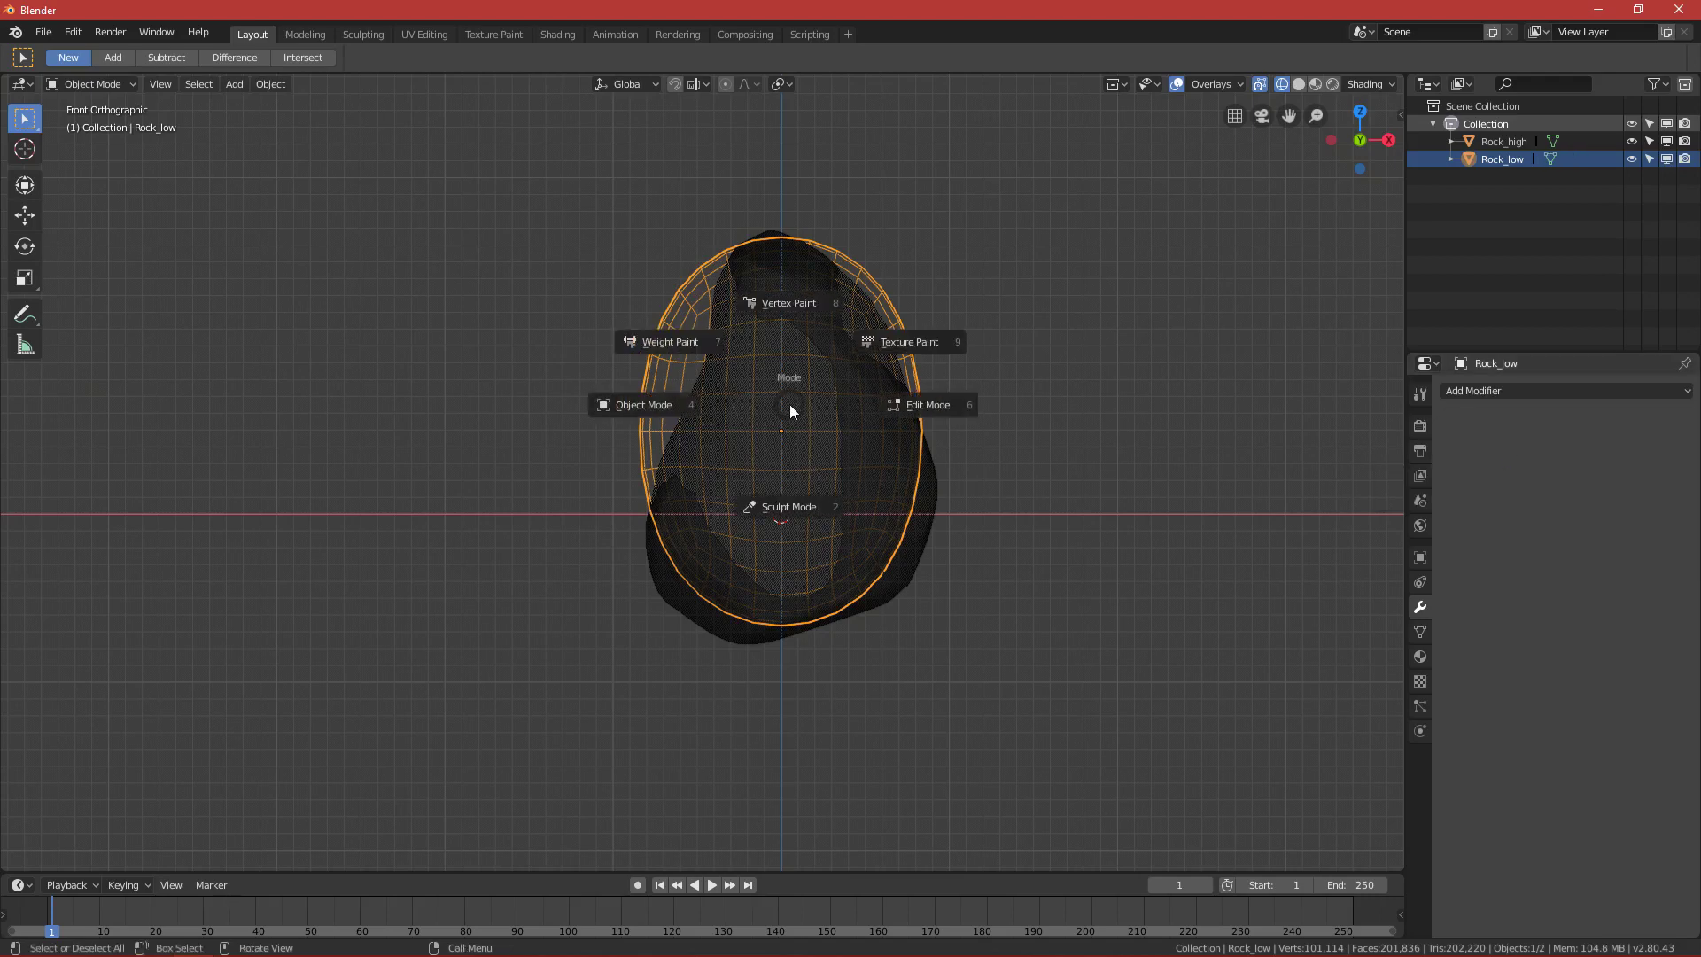
{"action": "left_click", "coordinate": [786, 482]}
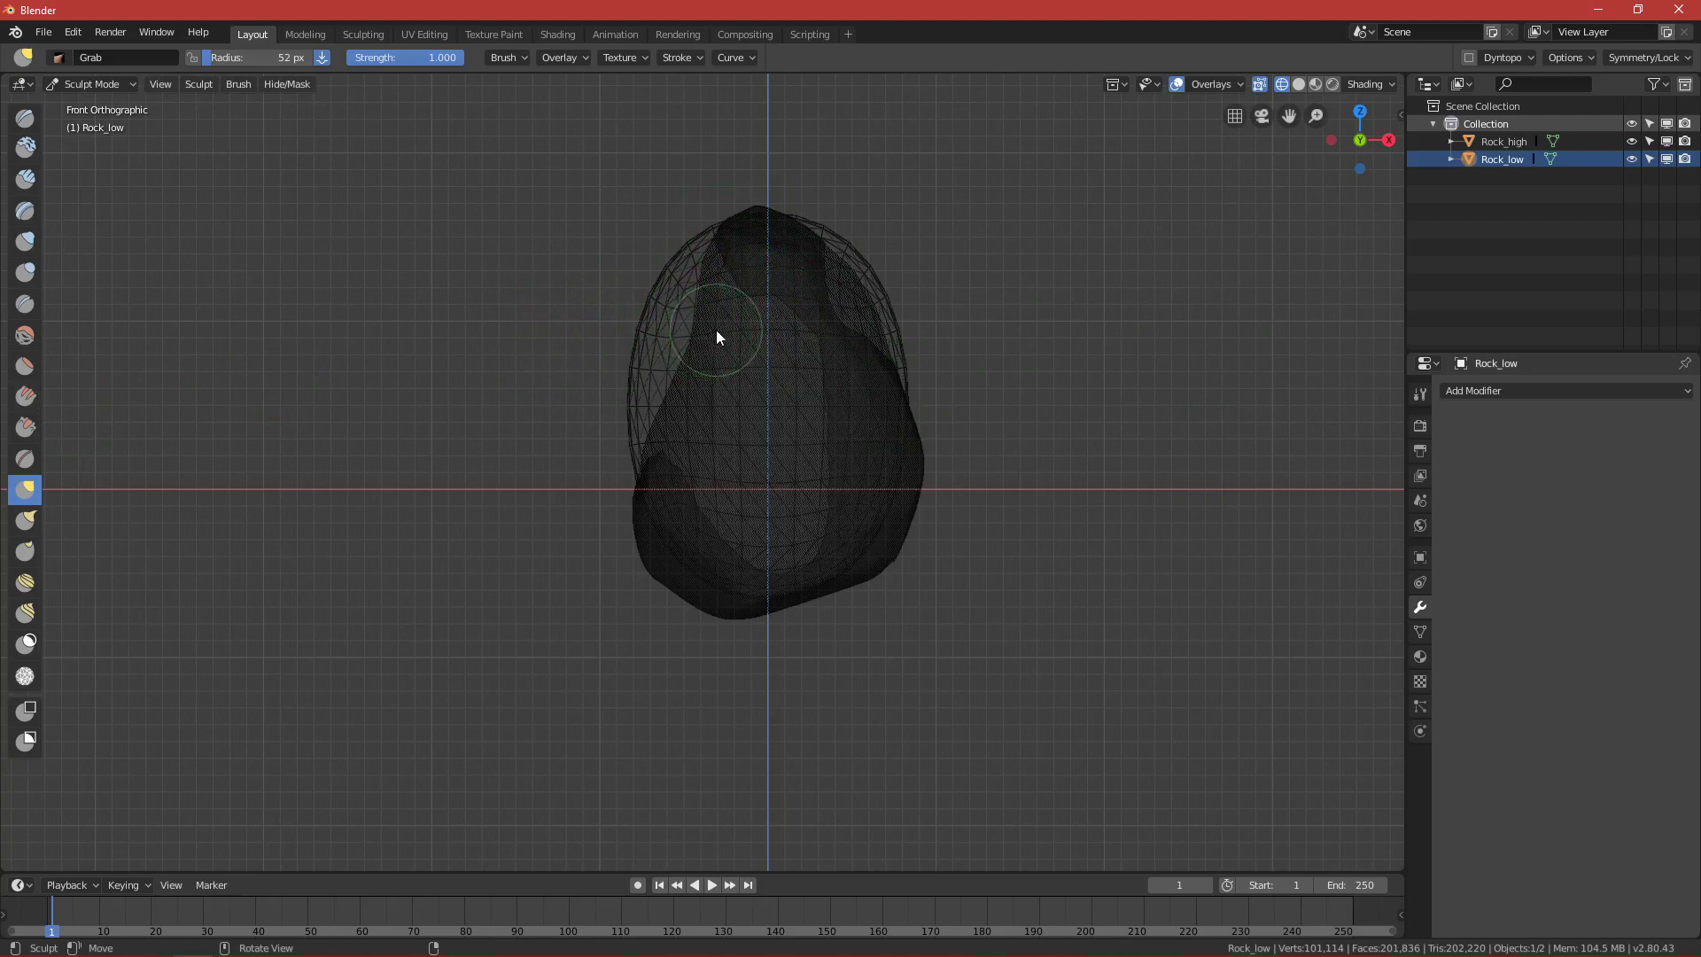
{"action": "key", "text": "f"}
{"action": "left_click", "coordinate": [800, 342]}
{"action": "mouse_move", "coordinate": [827, 269]}
{"action": "left_mouse_down"}
{"action": "mouse_move", "coordinate": [847, 268]}
{"action": "mouse_move", "coordinate": [885, 334]}
{"action": "mouse_move", "coordinate": [889, 266]}
{"action": "mouse_move", "coordinate": [819, 343]}
{"action": "mouse_move", "coordinate": [921, 389]}
{"action": "left_mouse_up"}
{"action": "middle_click_drag", "start_coordinate": [831, 411], "coordinate": [828, 432], "text": "shift"}
Enlarge the Grab brush radius to 315 px and turn off Front Faces Only for the brush.
{"action": "key", "text": "f"}
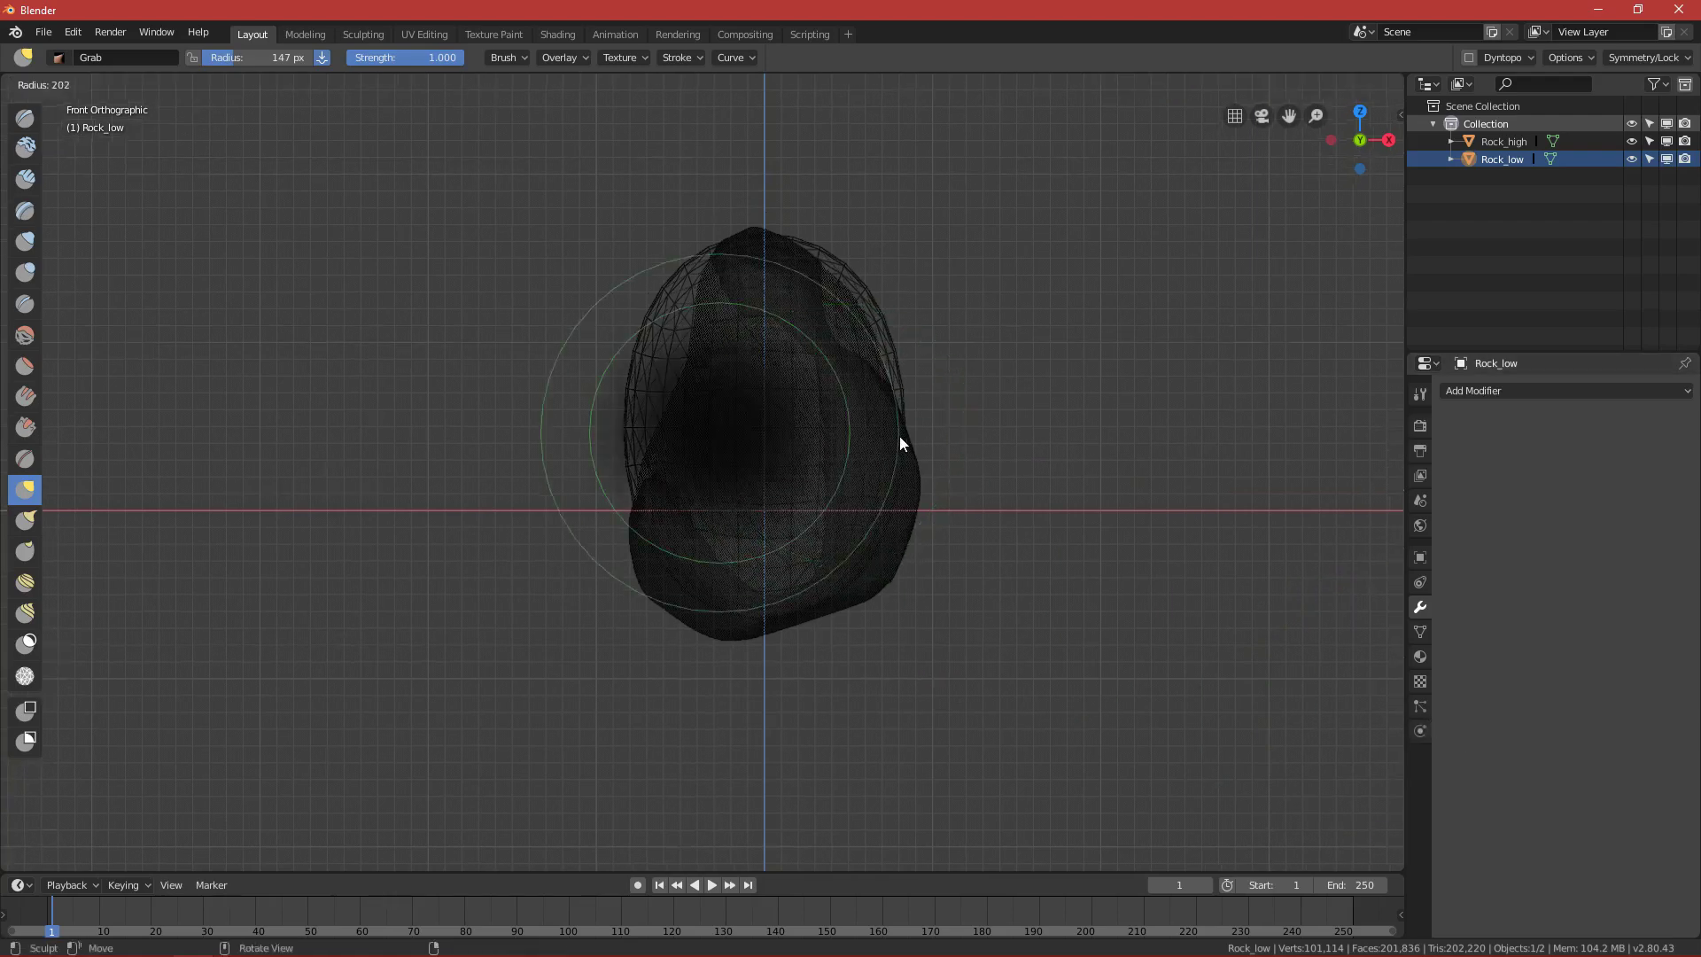
{"action": "left_click", "coordinate": [904, 436]}
{"action": "scroll", "coordinate": [806, 376], "scroll_direction": "up", "scroll_amount": 1}
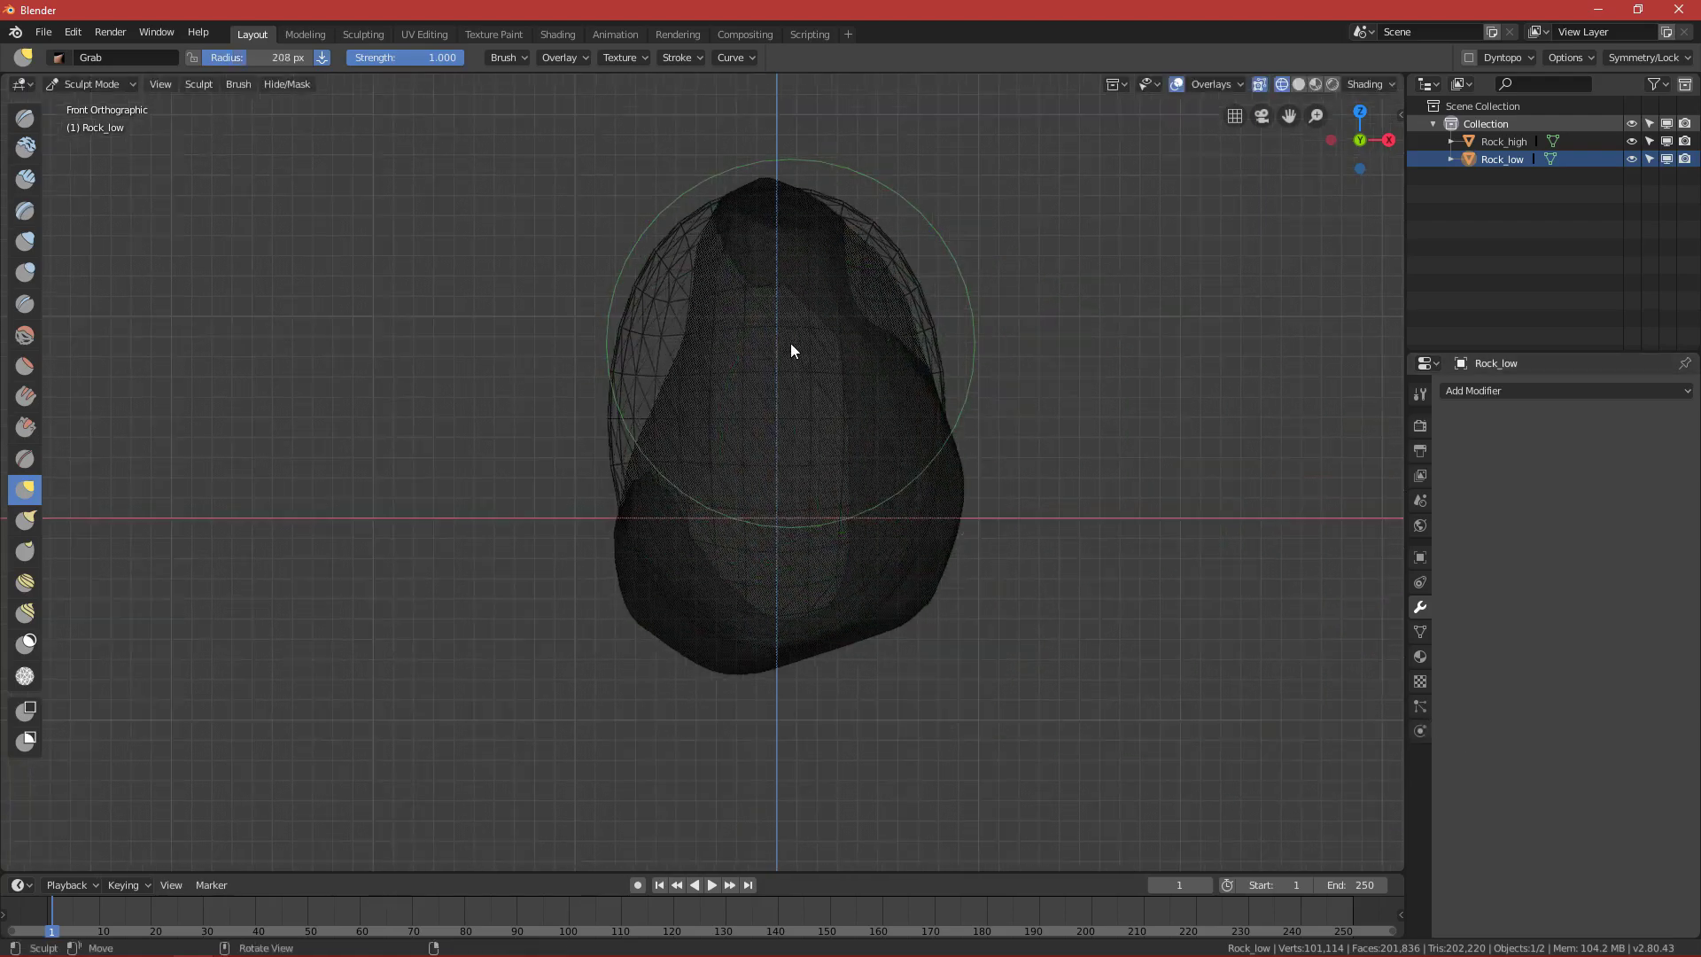
{"action": "middle_click_drag", "start_coordinate": [786, 353], "coordinate": [808, 391], "text": "shift"}
{"action": "key", "text": "f"}
{"action": "left_click", "coordinate": [902, 392]}
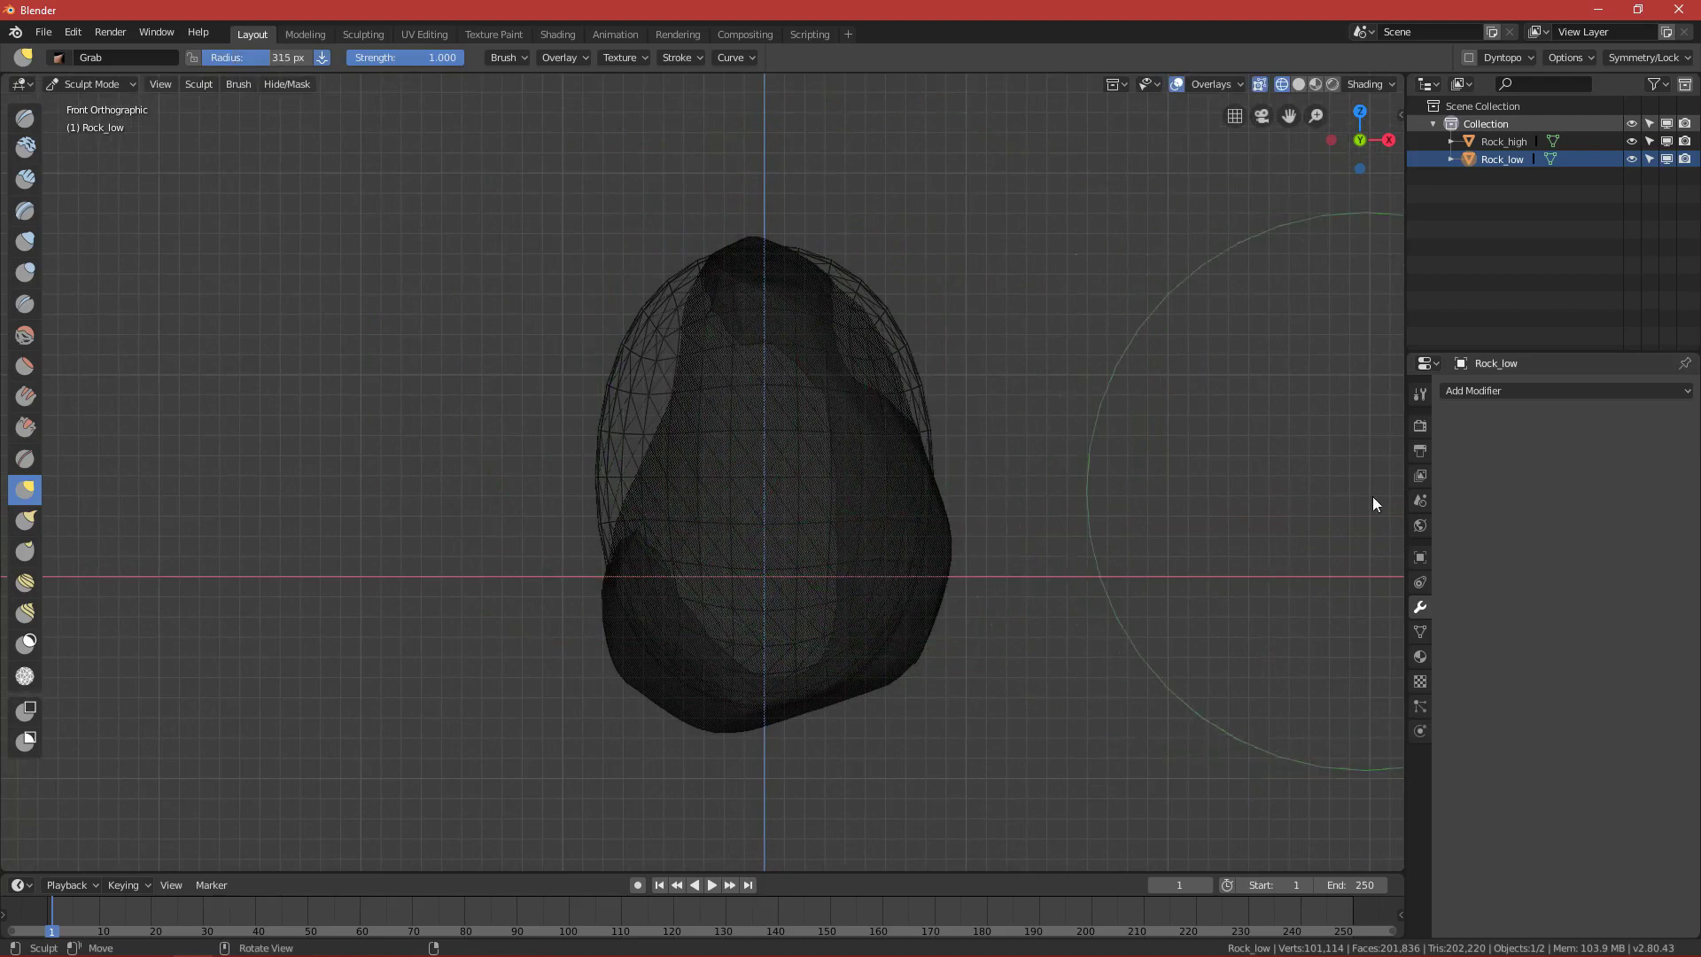
{"action": "left_click", "coordinate": [1421, 396]}
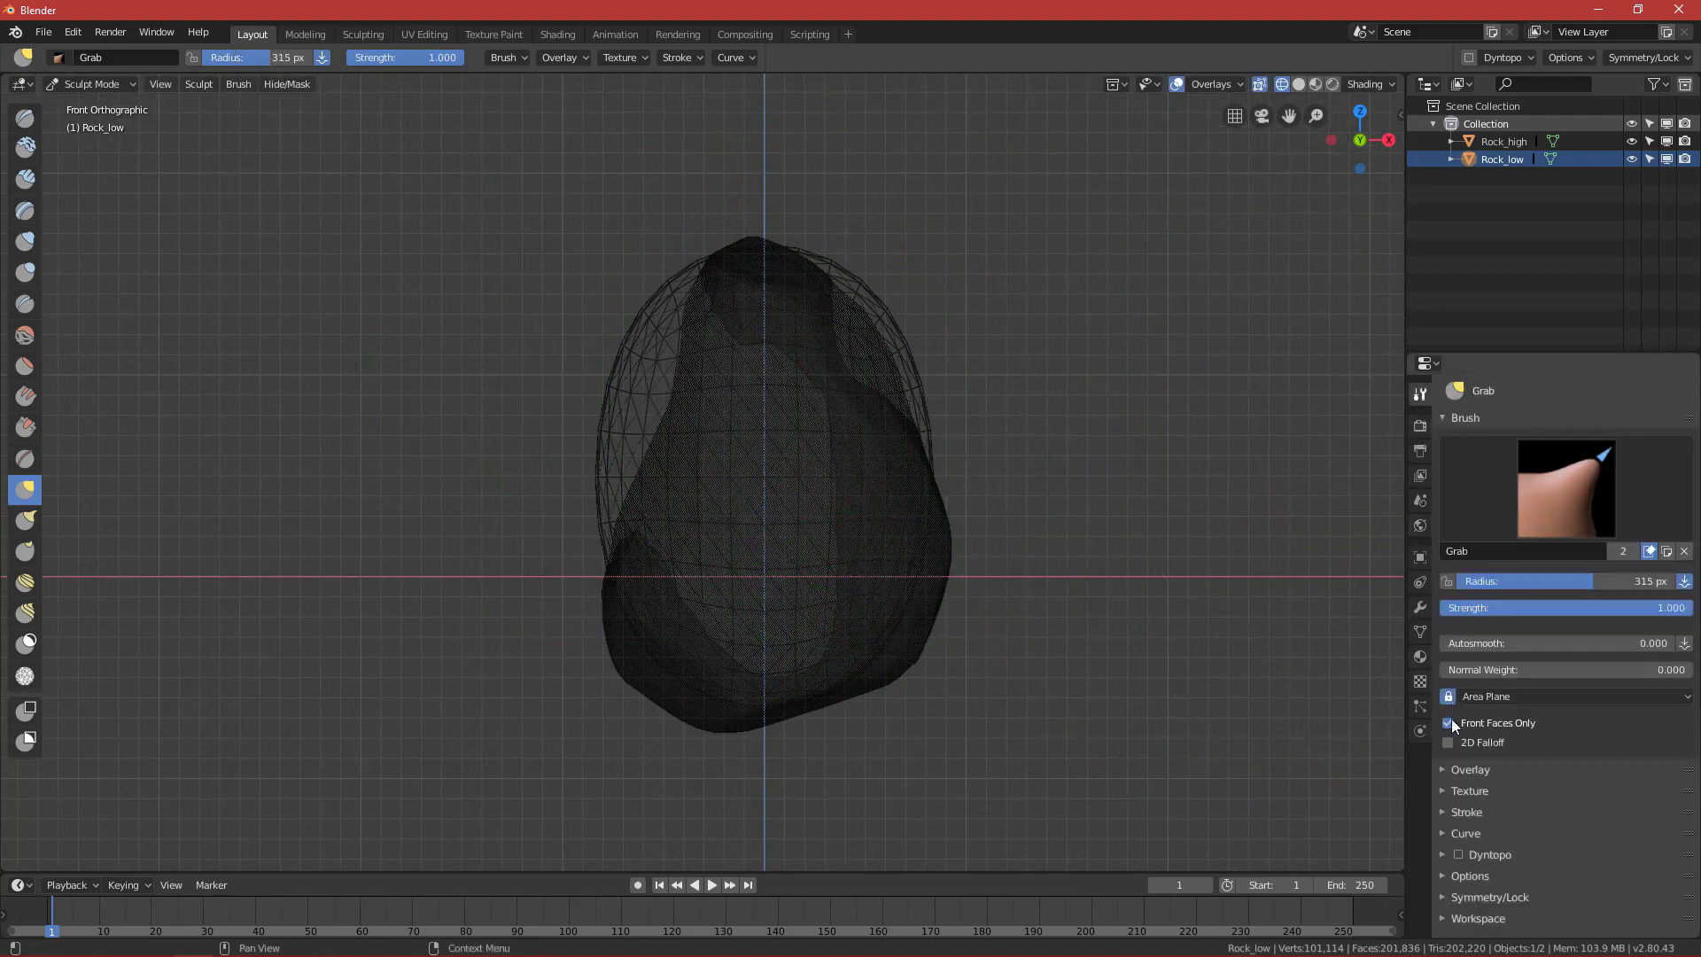
In front view, pull Rock_low's top upward and both lower sides outward with Grab until the mesh surrounds Rock_high.
{"action": "left_click_drag", "start_coordinate": [788, 301], "coordinate": [787, 278]}
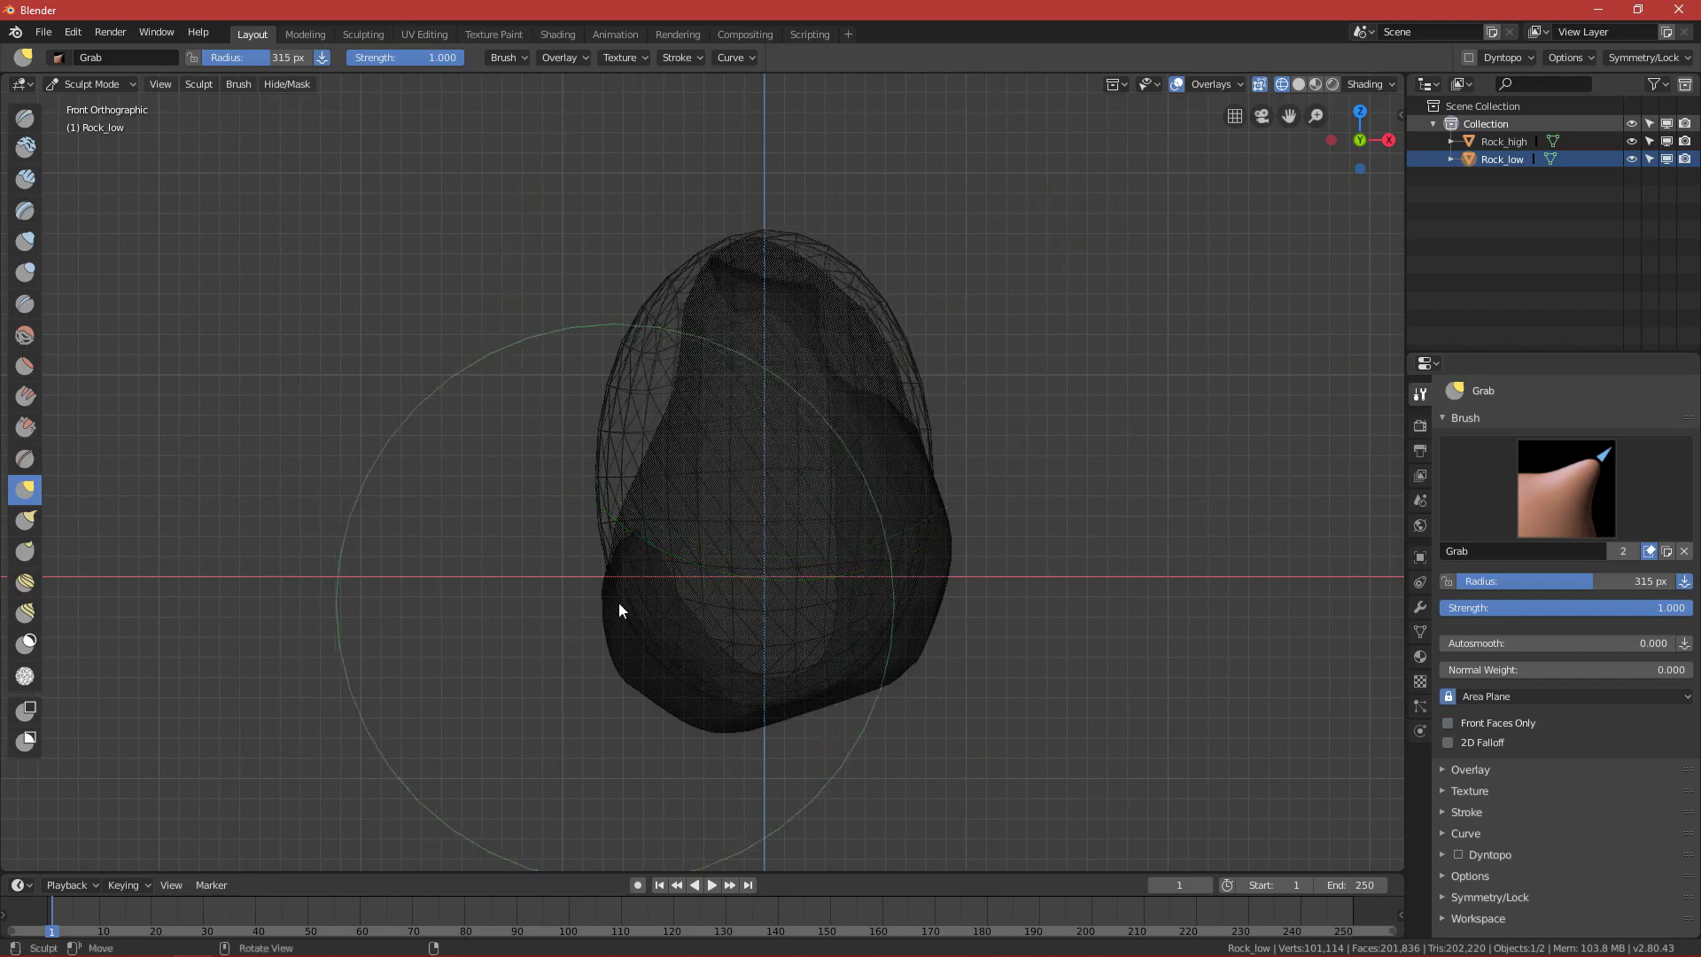
{"action": "mouse_move", "coordinate": [641, 604]}
{"action": "left_mouse_down"}
{"action": "mouse_move", "coordinate": [619, 650]}
{"action": "mouse_move", "coordinate": [638, 657]}
{"action": "left_mouse_up"}
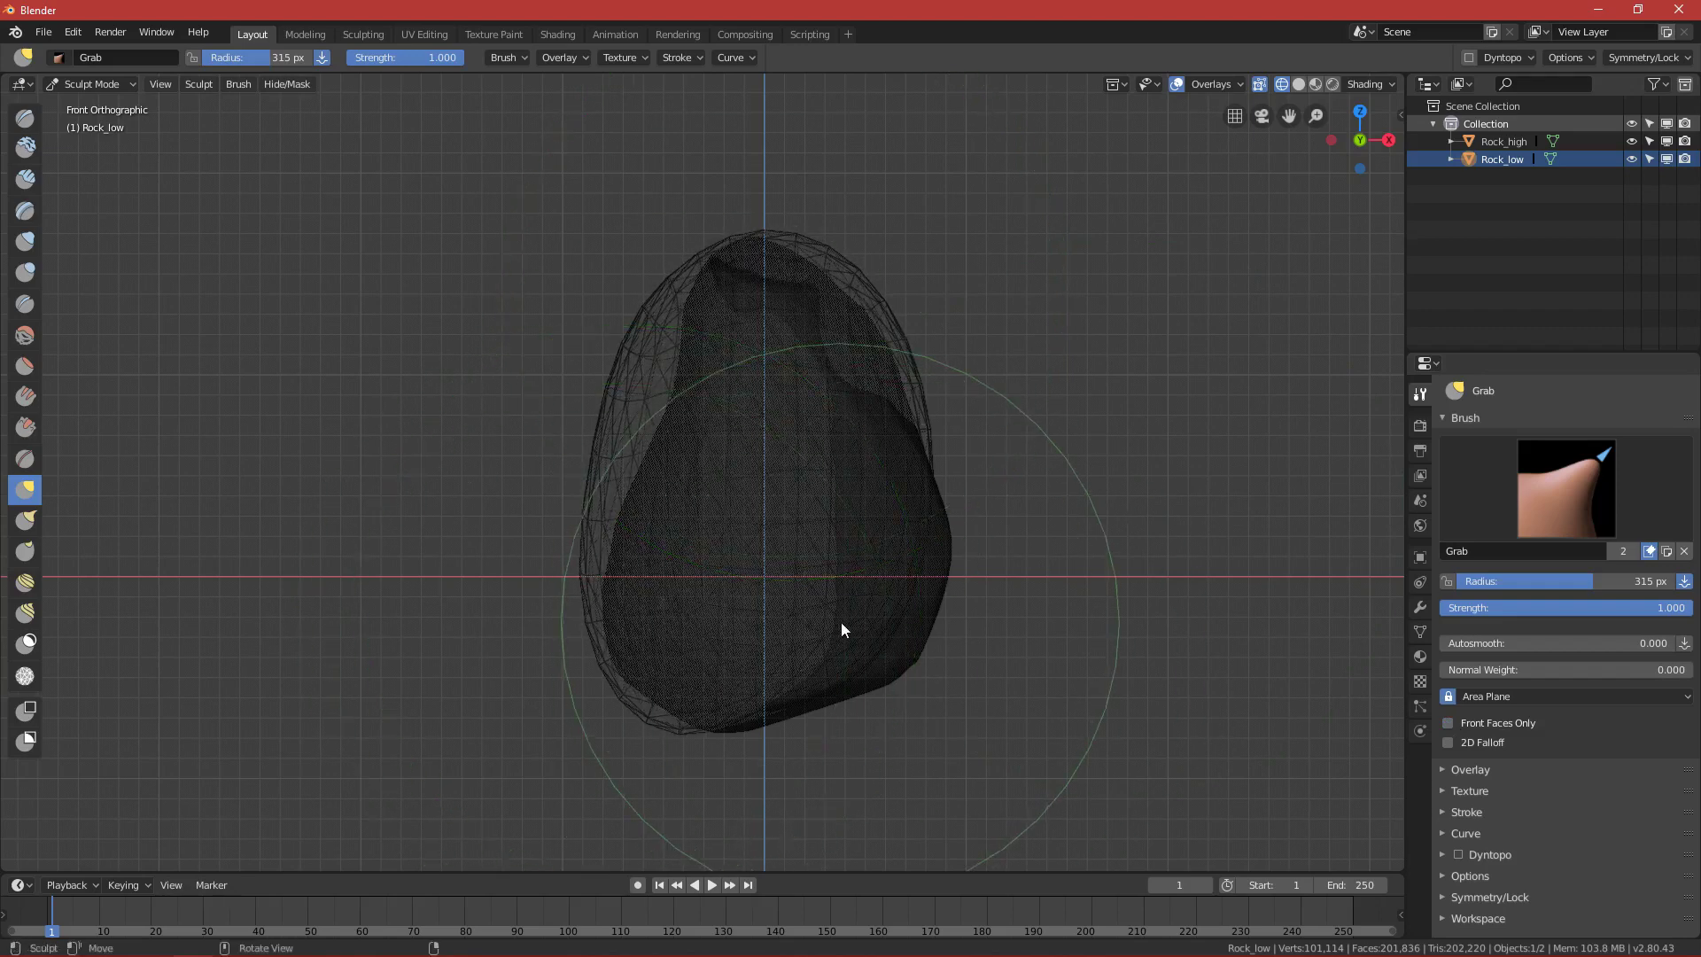
{"action": "mouse_move", "coordinate": [842, 622]}
{"action": "left_mouse_down"}
{"action": "mouse_move", "coordinate": [858, 647]}
{"action": "mouse_move", "coordinate": [898, 627]}
{"action": "mouse_move", "coordinate": [944, 662]}
{"action": "left_mouse_up"}
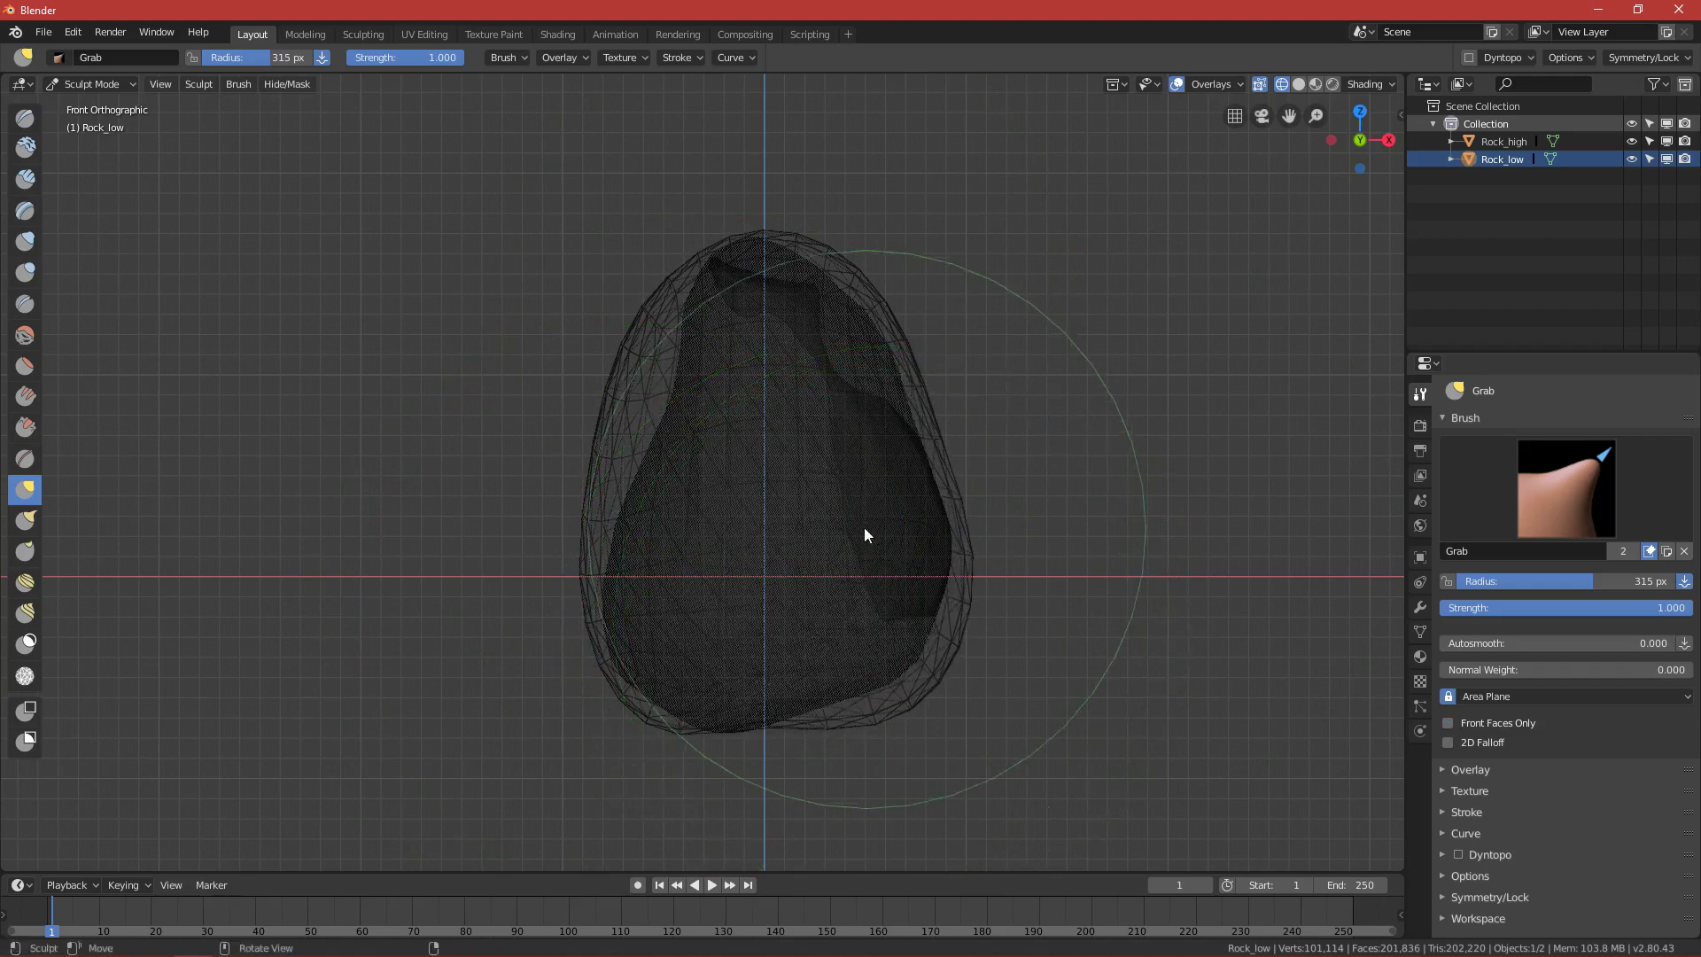
{"action": "mouse_move", "coordinate": [864, 528]}
{"action": "left_mouse_down"}
{"action": "mouse_move", "coordinate": [911, 522]}
{"action": "mouse_move", "coordinate": [887, 523]}
{"action": "left_mouse_up"}
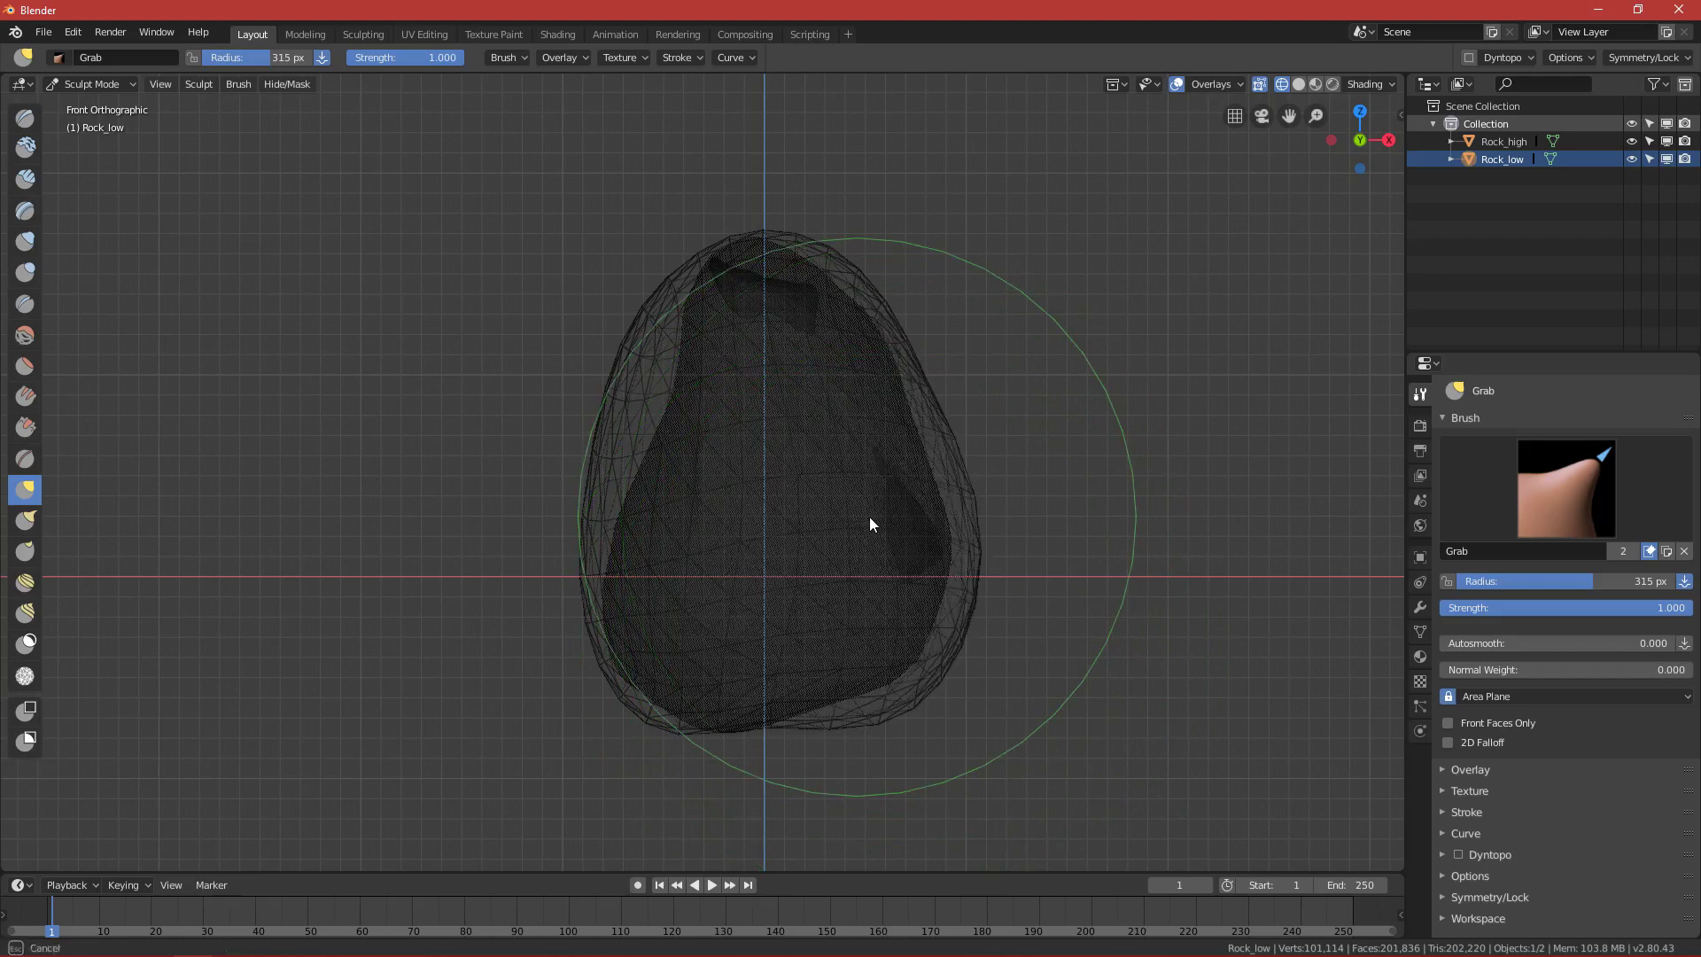
Reduce the Grab brush radius to 269 px and push Rock_low's upper-left side inward toward Rock_high in front view.
{"action": "key", "text": "f"}
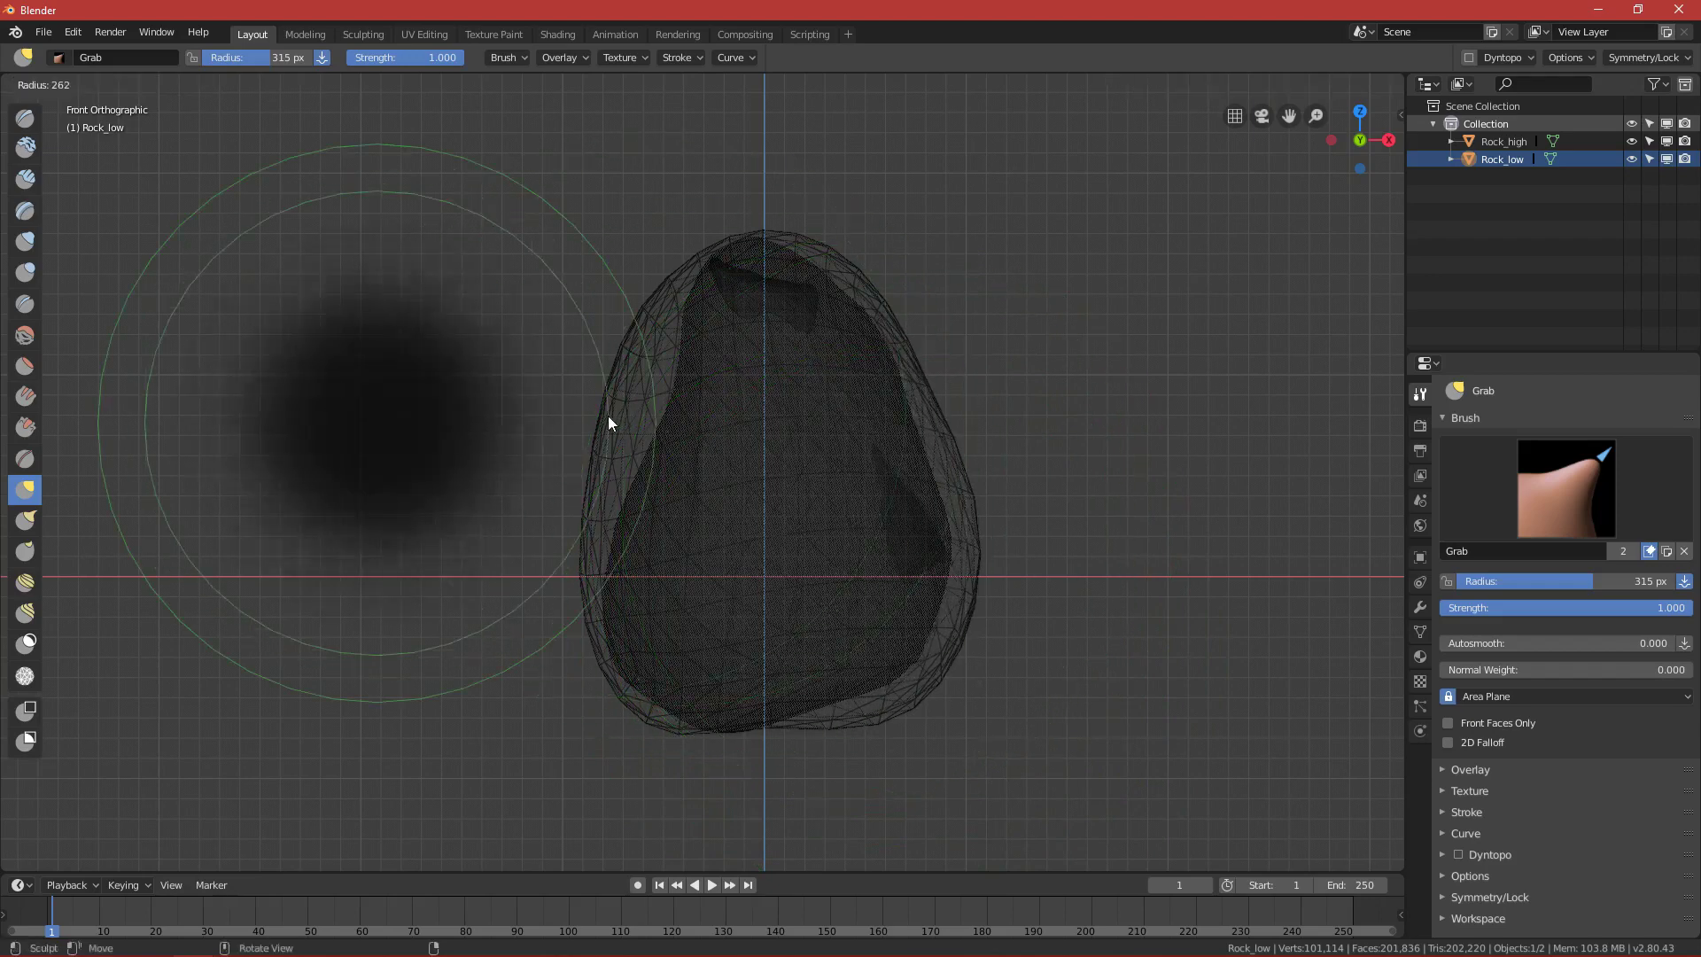
{"action": "left_click", "coordinate": [607, 418]}
{"action": "scroll", "coordinate": [605, 413], "scroll_direction": "up", "scroll_amount": 1}
{"action": "mouse_move", "coordinate": [586, 360]}
{"action": "left_mouse_down"}
{"action": "mouse_move", "coordinate": [620, 360]}
{"action": "mouse_move", "coordinate": [616, 345]}
{"action": "mouse_move", "coordinate": [655, 358]}
{"action": "left_mouse_up"}
{"action": "key", "text": "f"}
{"action": "left_click", "coordinate": [617, 345]}
Set the Grab brush radius to 229 px and pull Rock_low's underside down so it encloses the base of Rock_high.
{"action": "key", "text": "f"}
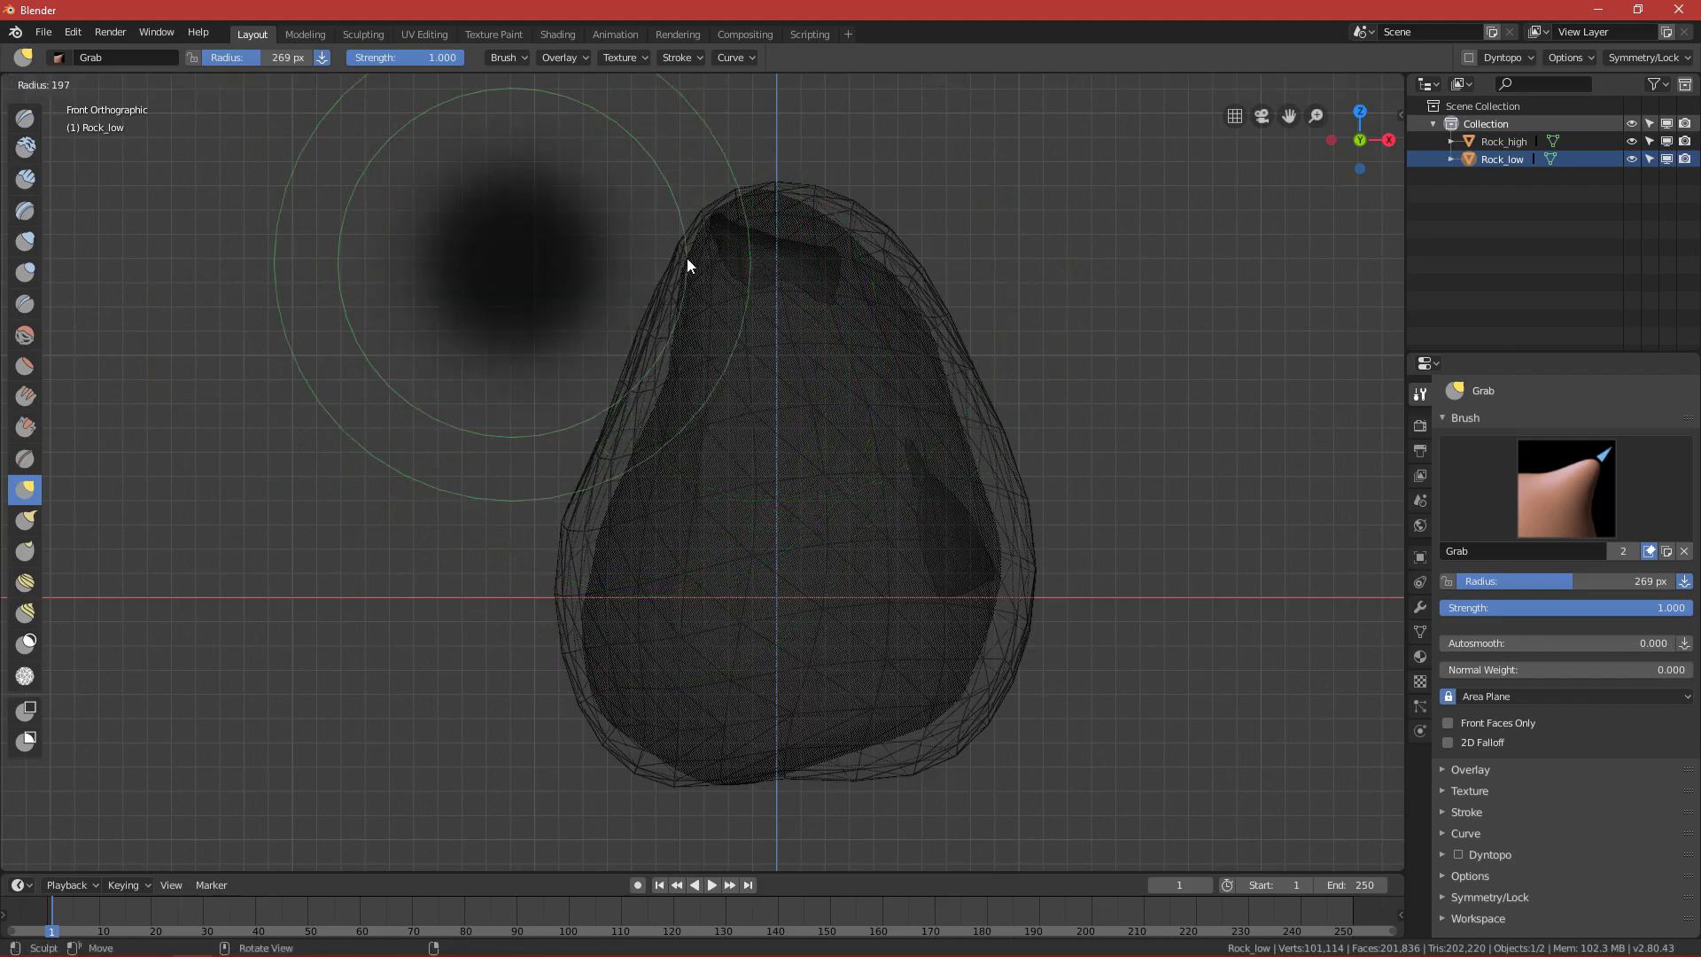
{"action": "left_click", "coordinate": [688, 258]}
{"action": "scroll", "coordinate": [771, 271], "scroll_direction": "up", "scroll_amount": 2}
{"action": "scroll", "coordinate": [775, 273], "scroll_direction": "down", "scroll_amount": 2}
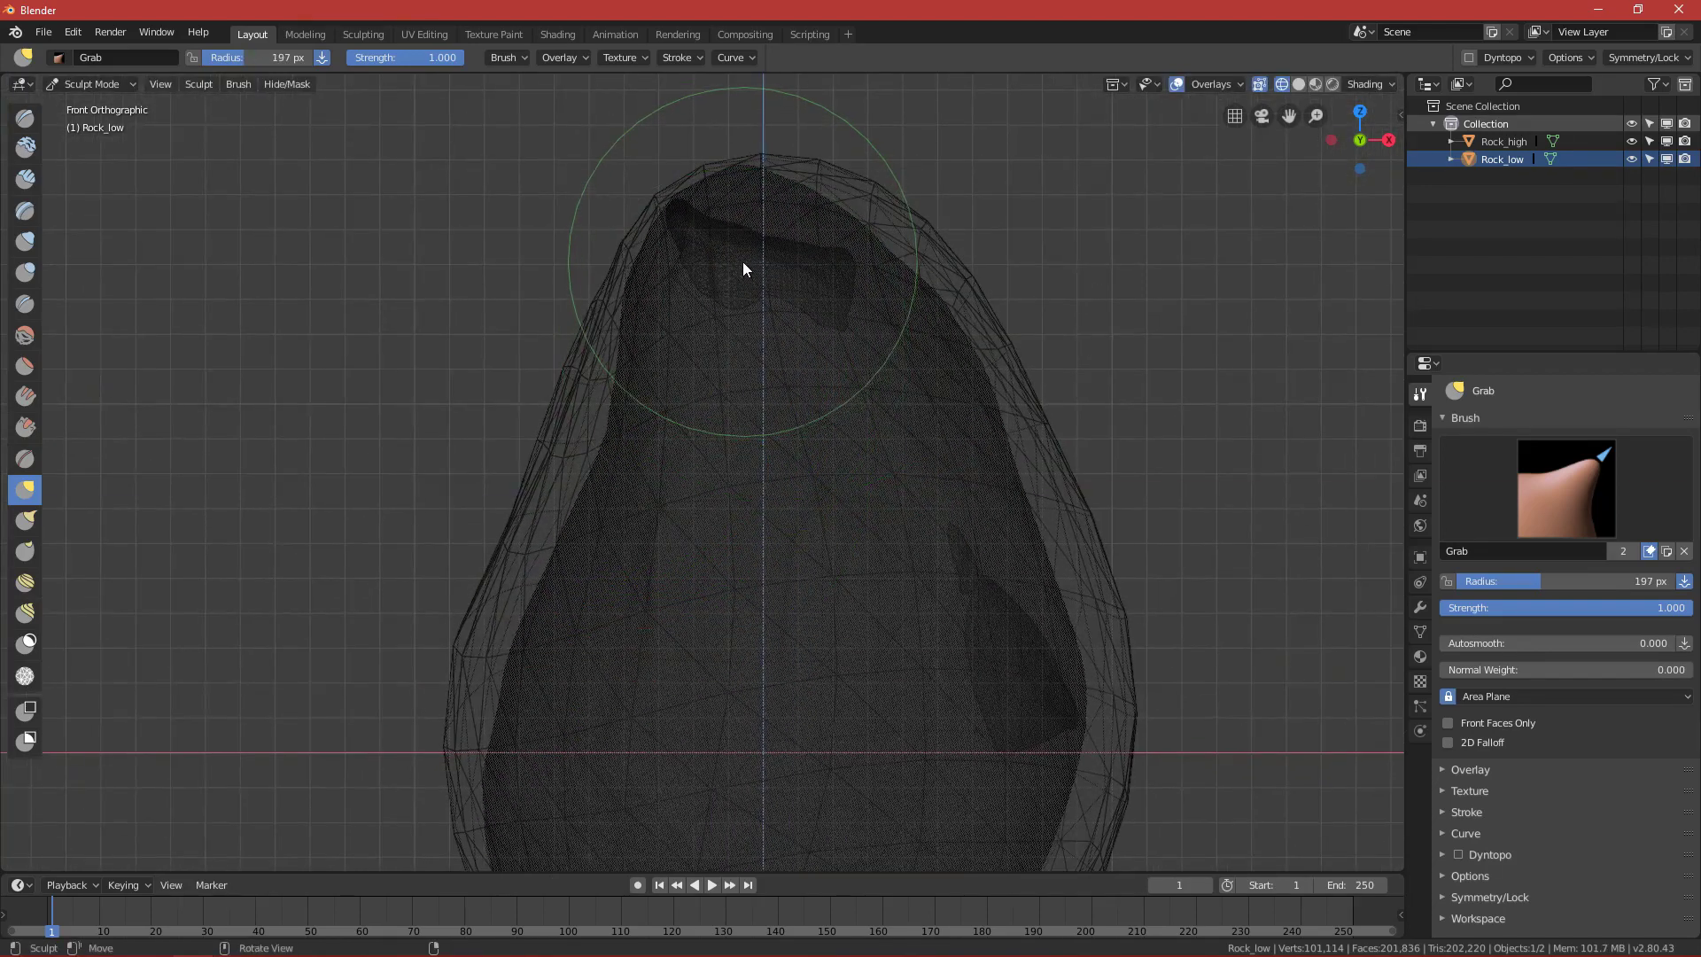
{"action": "scroll", "coordinate": [753, 316], "scroll_direction": "down", "scroll_amount": 1}
{"action": "middle_click_drag", "start_coordinate": [918, 651], "coordinate": [834, 518], "text": "shift"}
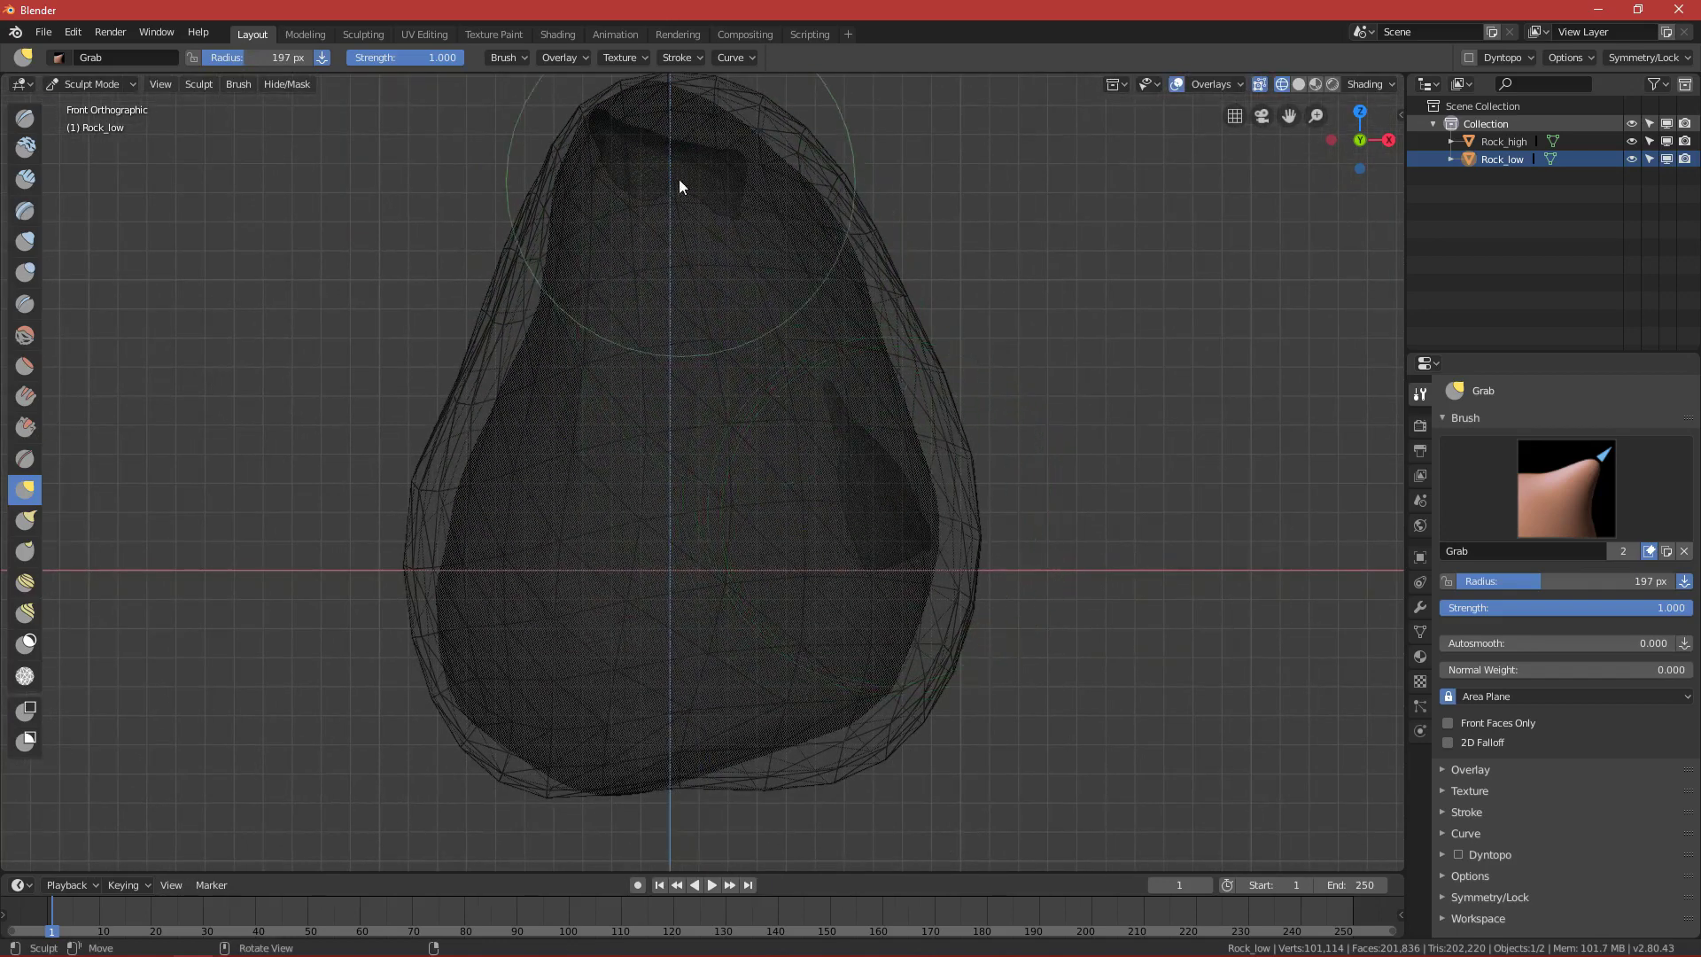
{"action": "scroll", "coordinate": [771, 389], "scroll_direction": "down", "scroll_amount": 1}
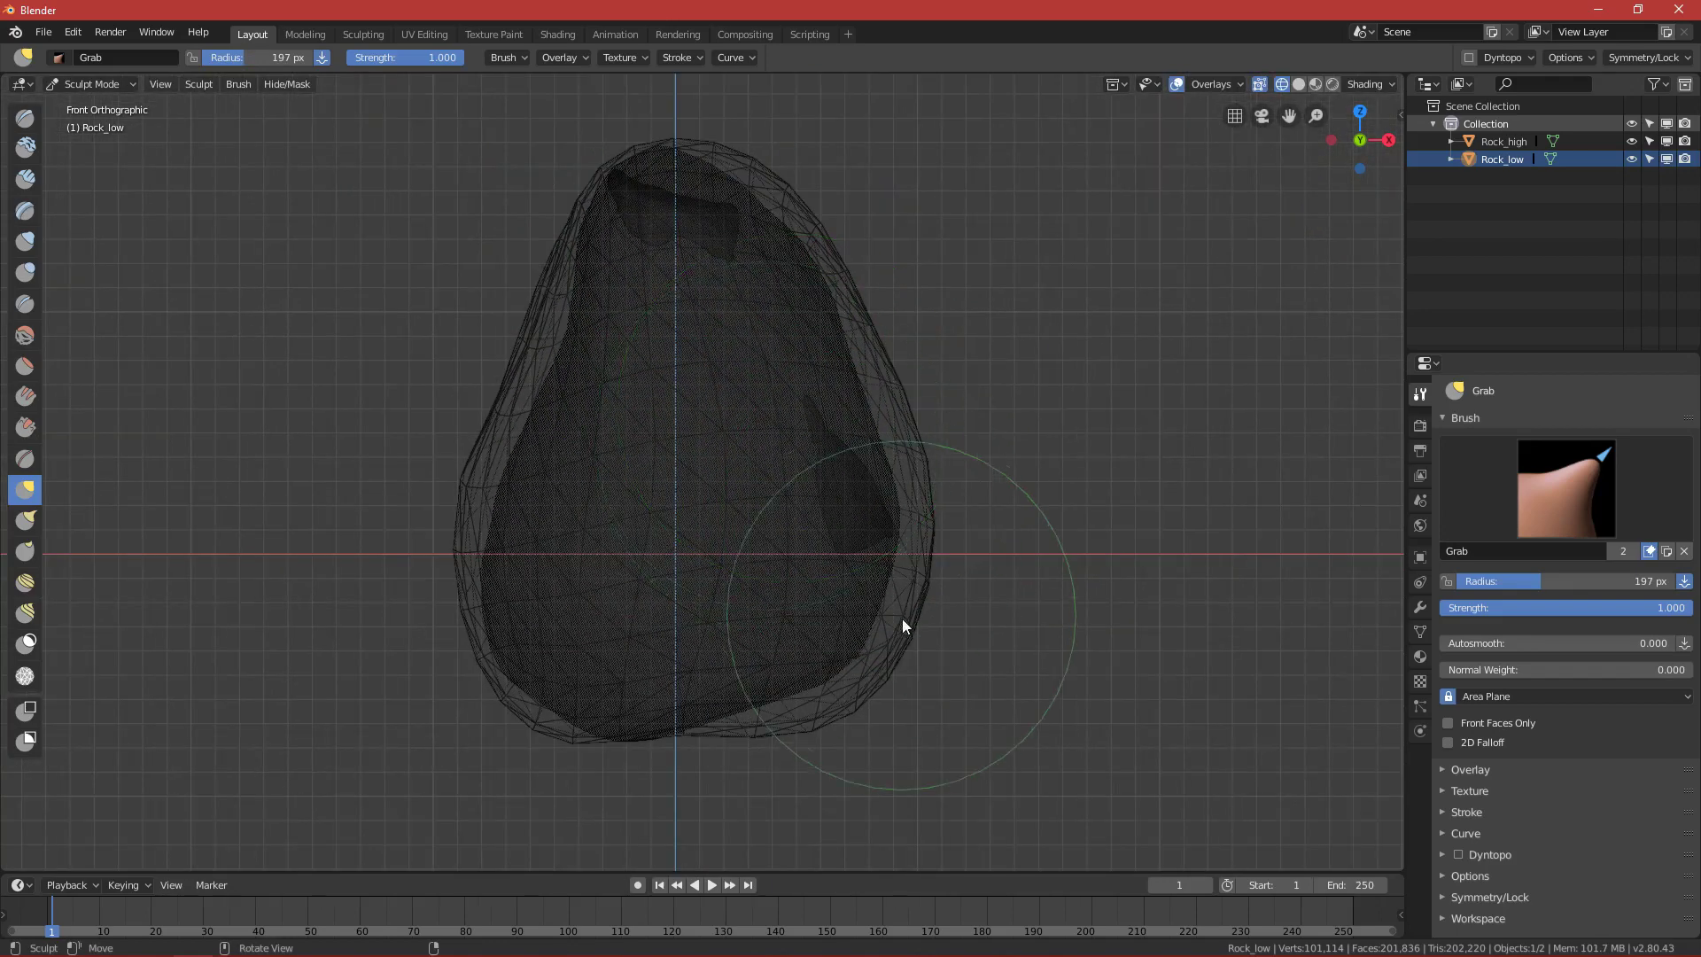
{"action": "middle_click_drag", "start_coordinate": [766, 689], "coordinate": [751, 564], "text": "shift"}
{"action": "key", "text": "f"}
{"action": "left_click", "coordinate": [779, 563]}
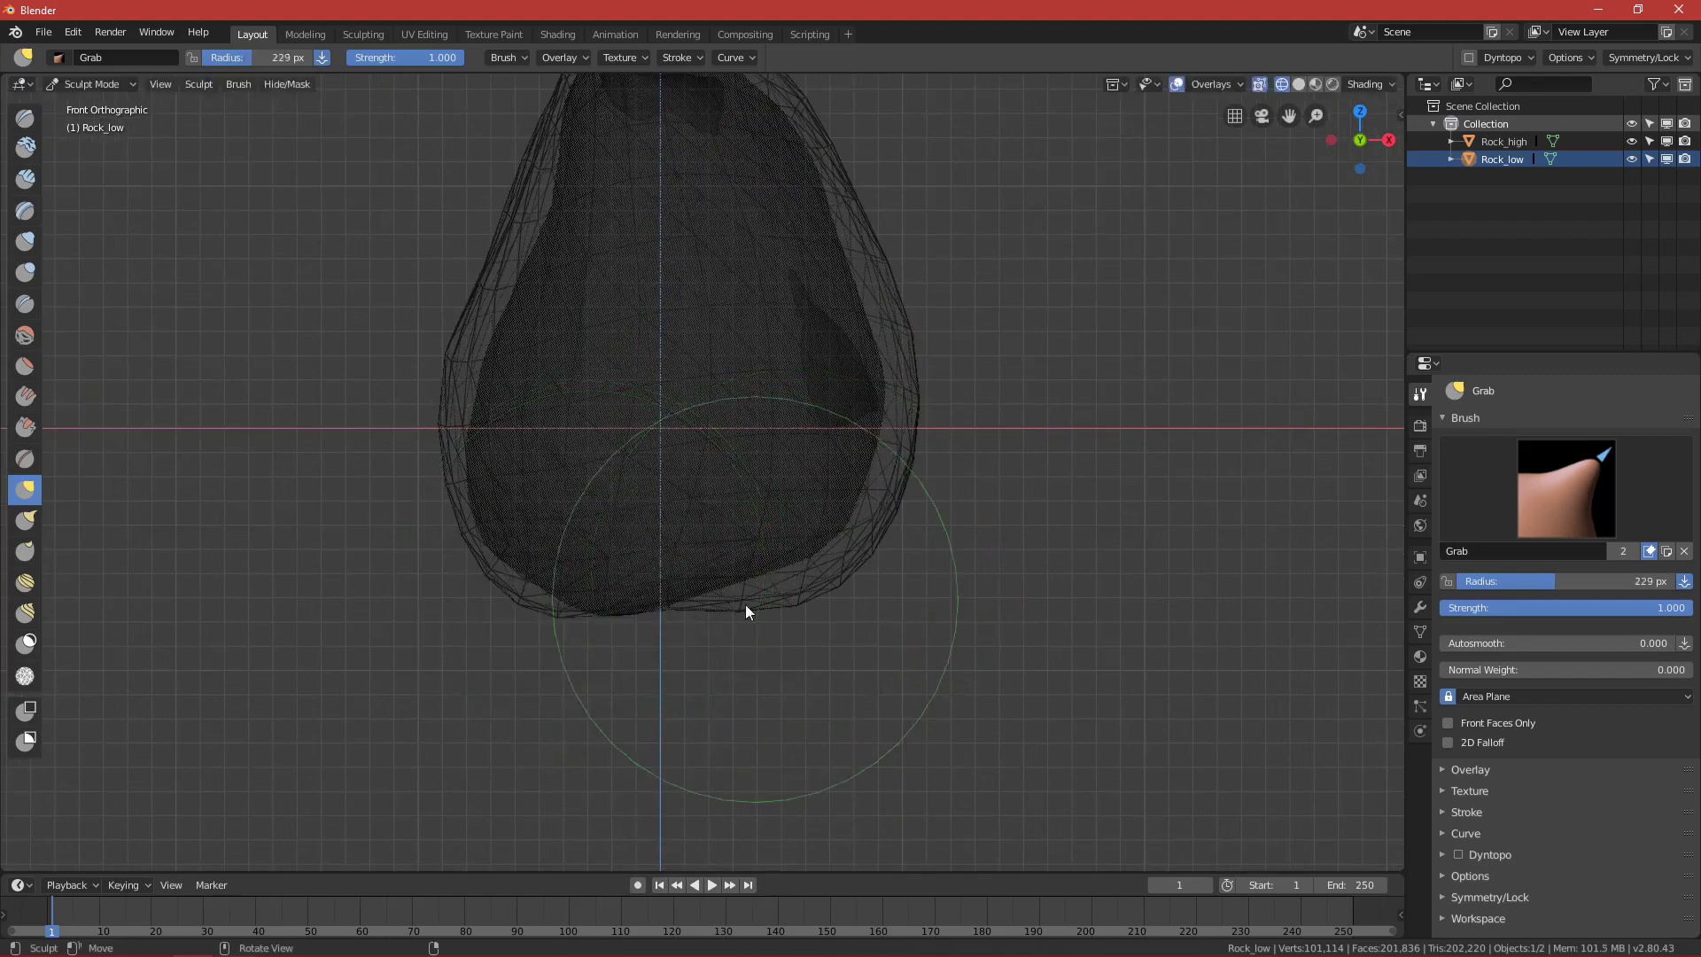
{"action": "left_click_drag", "start_coordinate": [646, 604], "coordinate": [651, 620]}
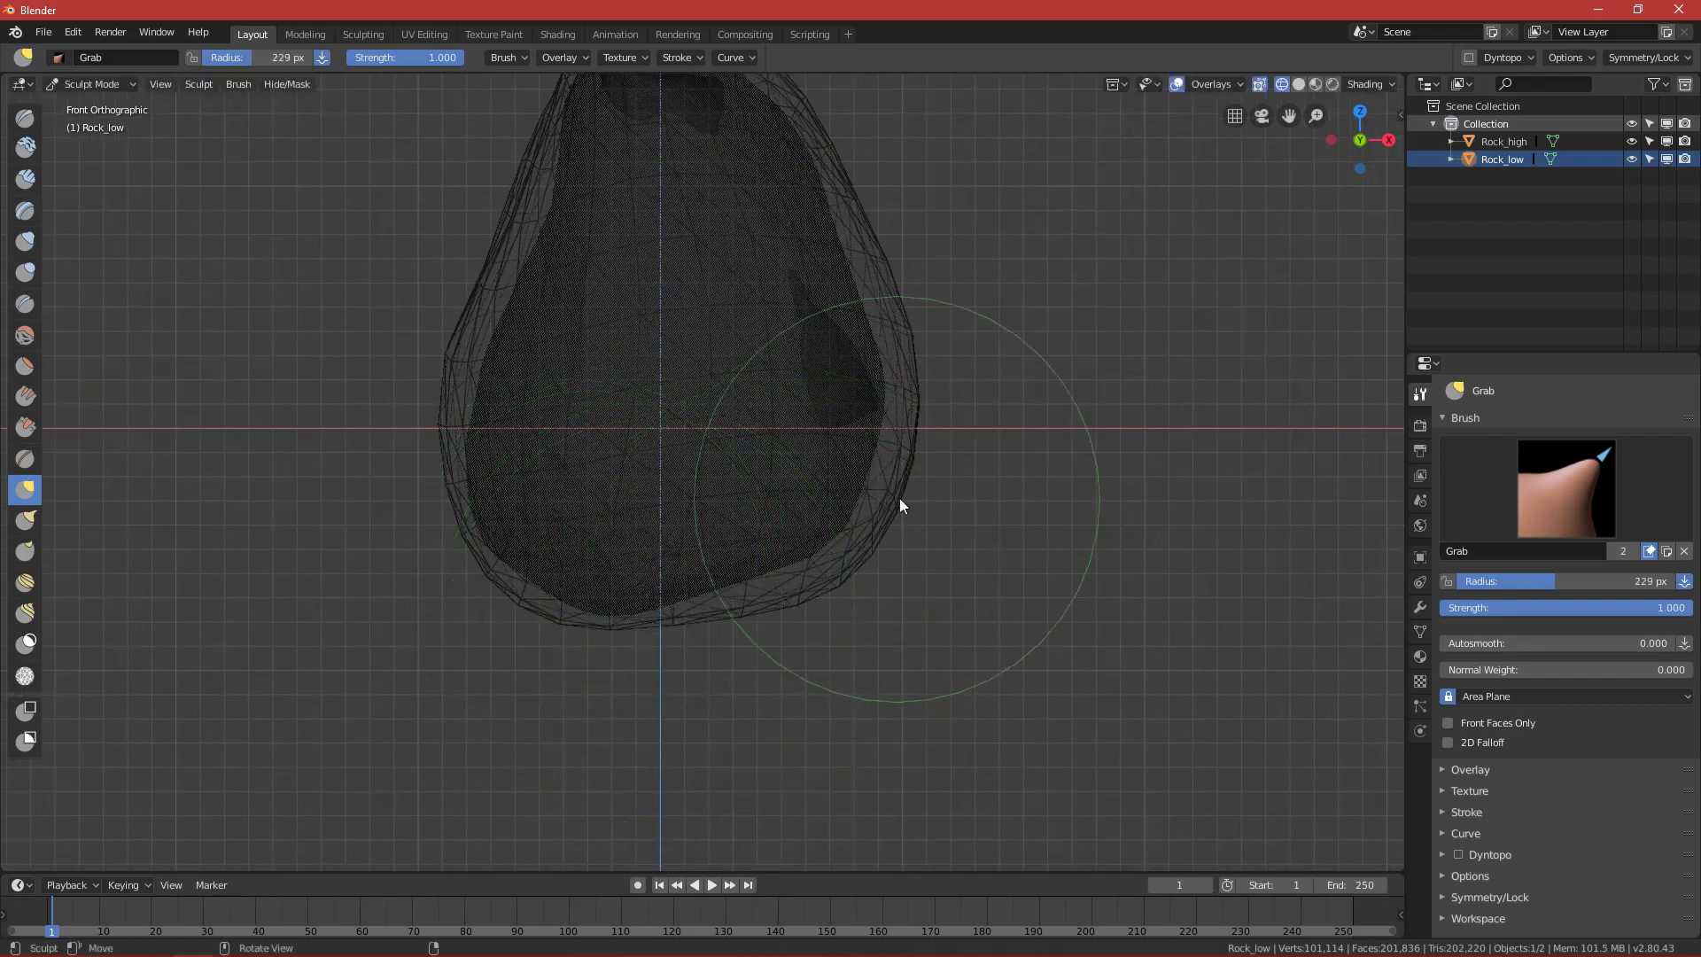
Set the Grab brush radius to 260 px and tighten Rock_low's lower-right side against Rock_high in front view.
{"action": "key", "text": "f"}
{"action": "left_click", "coordinate": [980, 500]}
{"action": "left_click_drag", "start_coordinate": [907, 477], "coordinate": [907, 477]}
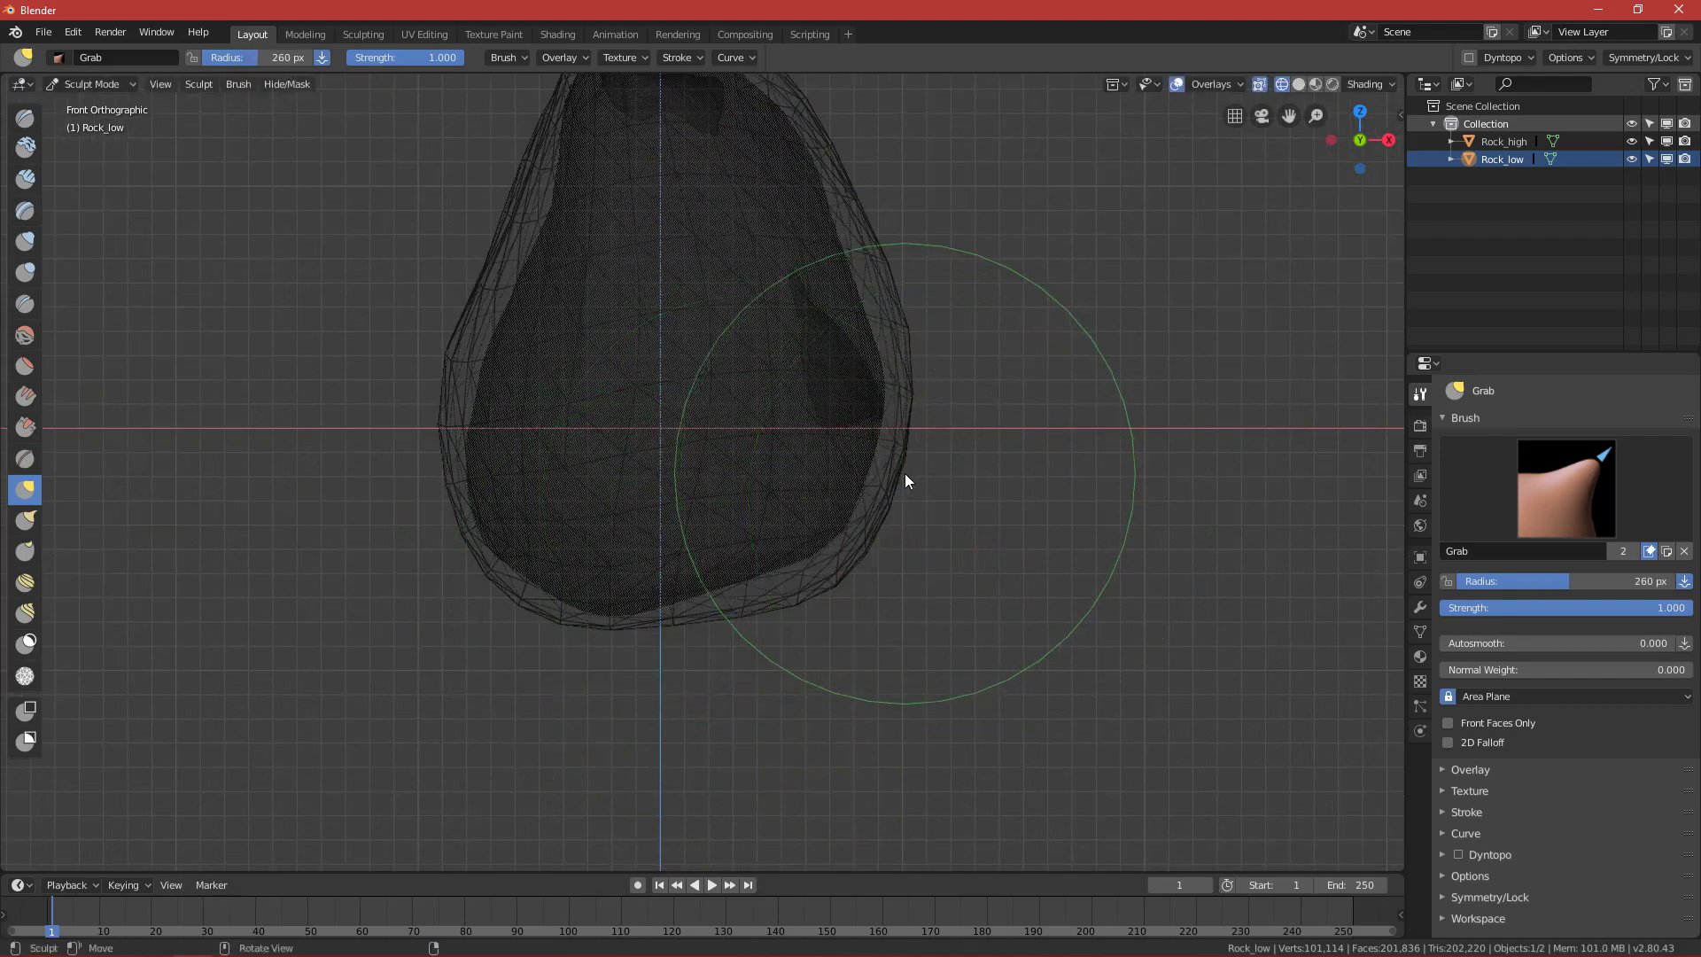
{"action": "scroll", "coordinate": [906, 465], "scroll_direction": "down", "scroll_amount": 1}
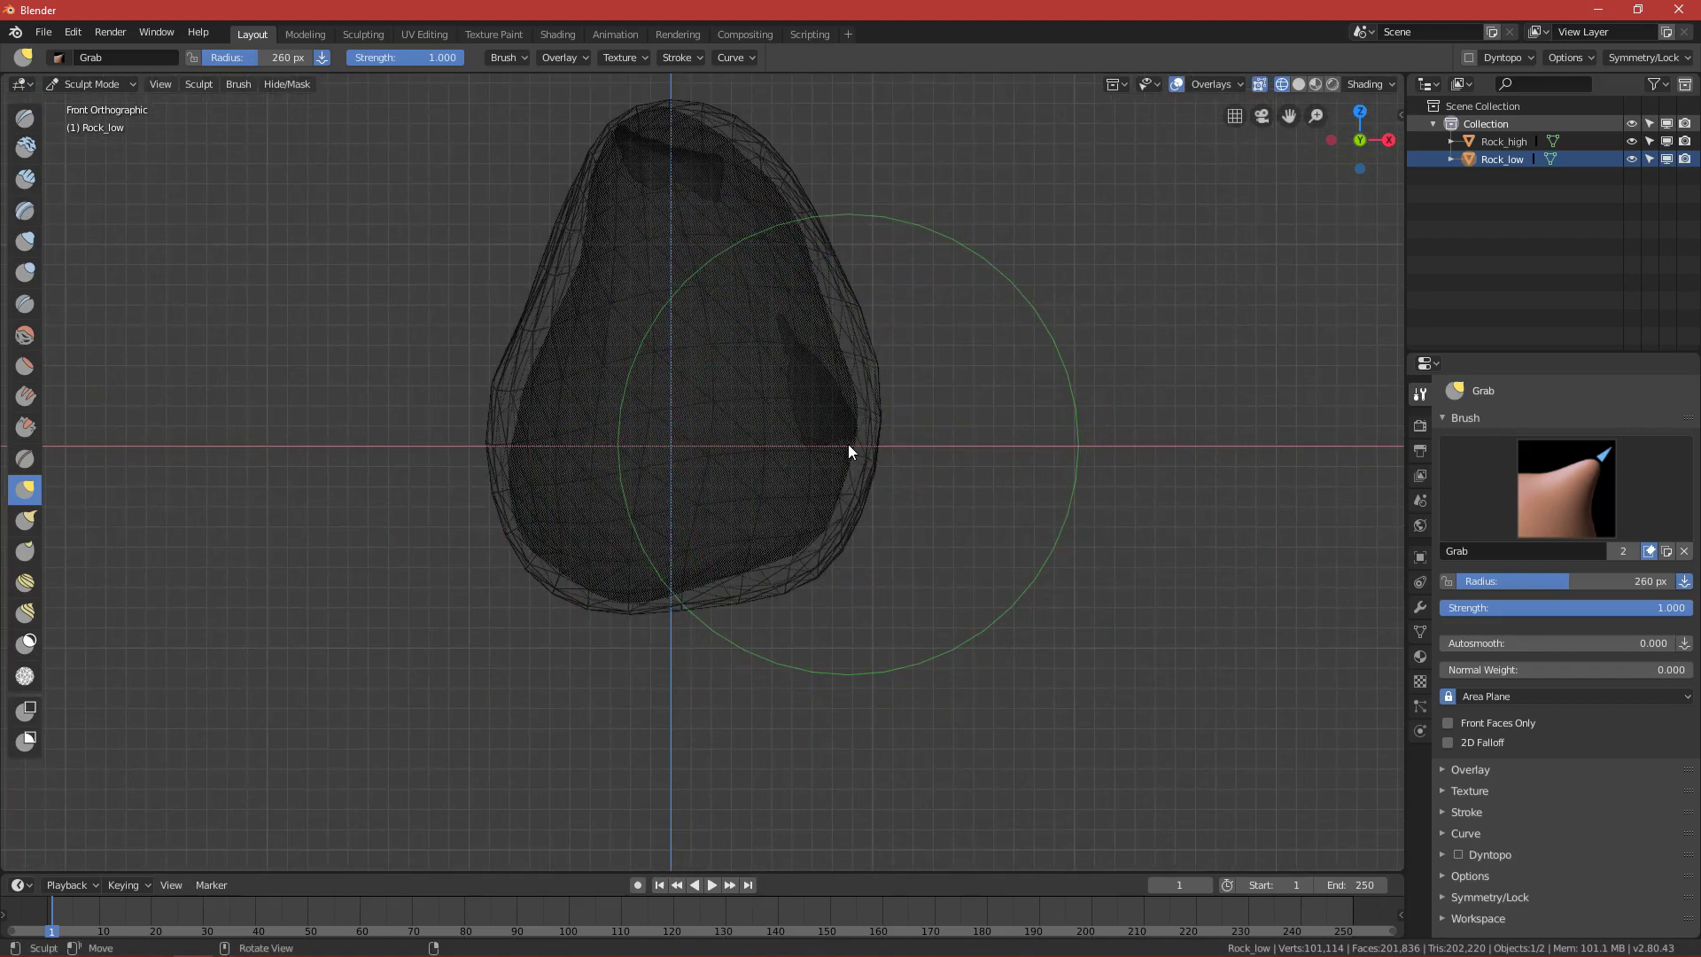
In right view, set the Grab radius to 335 px and pull Rock_low's bottom and right side out around Rock_high.
{"action": "key", "text": "grave"}
{"action": "left_click", "coordinate": [955, 450]}
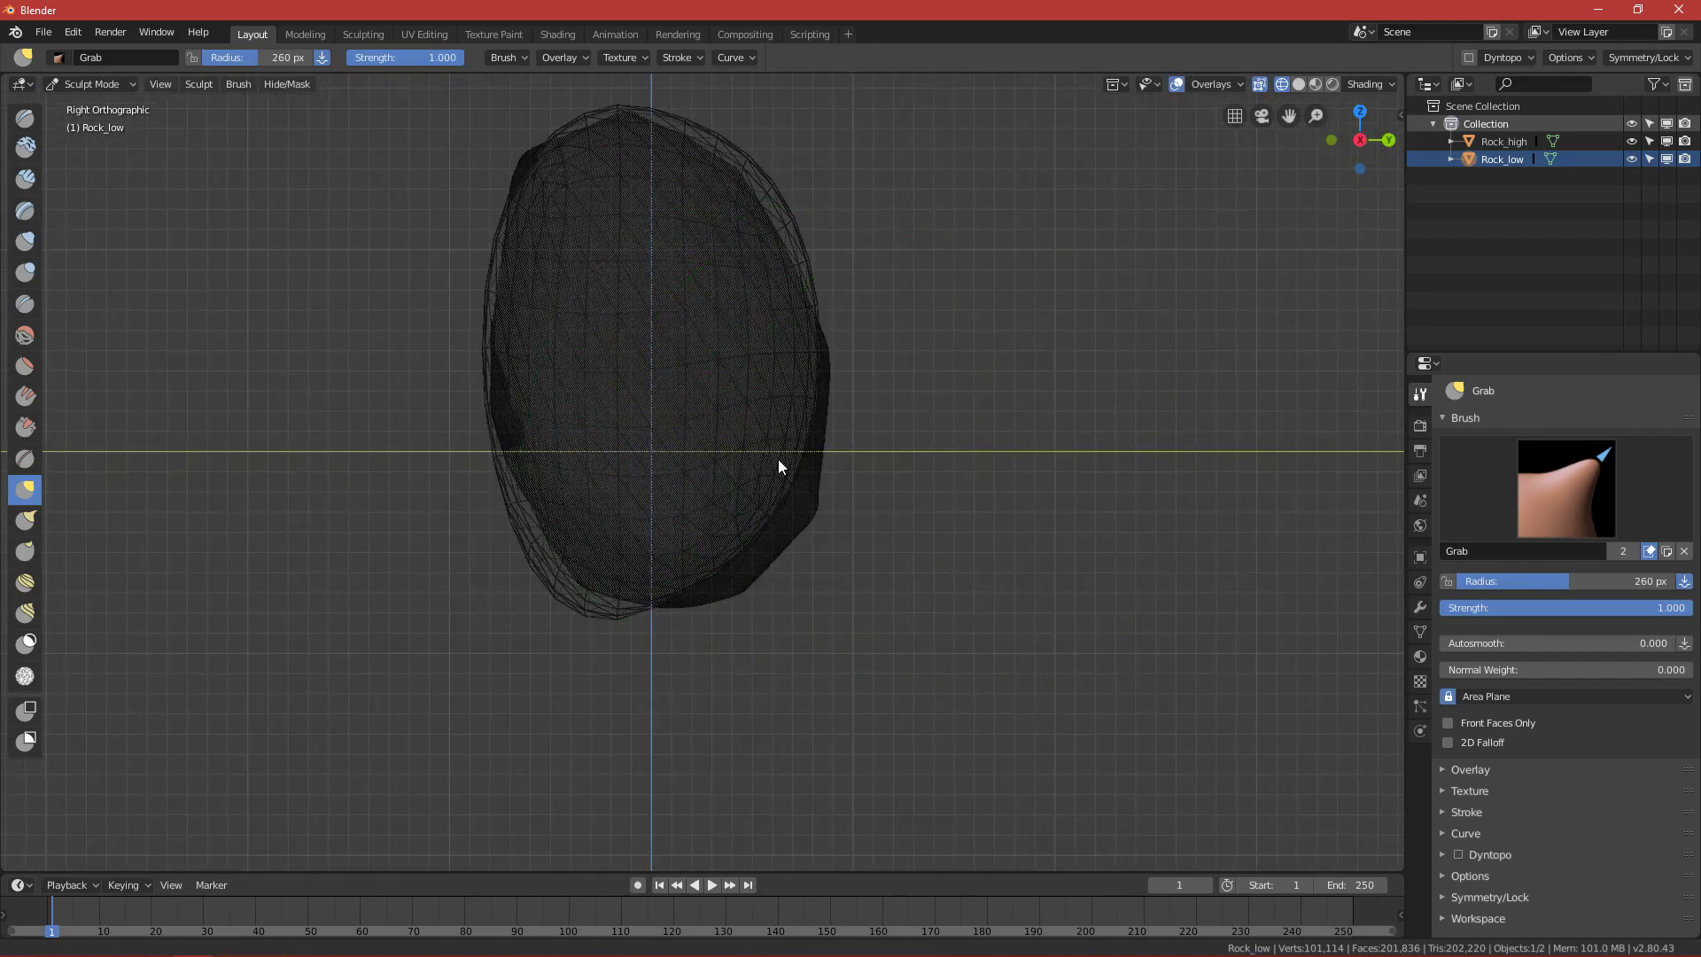
{"action": "key", "text": "f"}
{"action": "left_click", "coordinate": [861, 528]}
{"action": "mouse_move", "coordinate": [778, 505]}
{"action": "left_mouse_down"}
{"action": "mouse_move", "coordinate": [818, 534]}
{"action": "mouse_move", "coordinate": [664, 620]}
{"action": "left_mouse_up"}
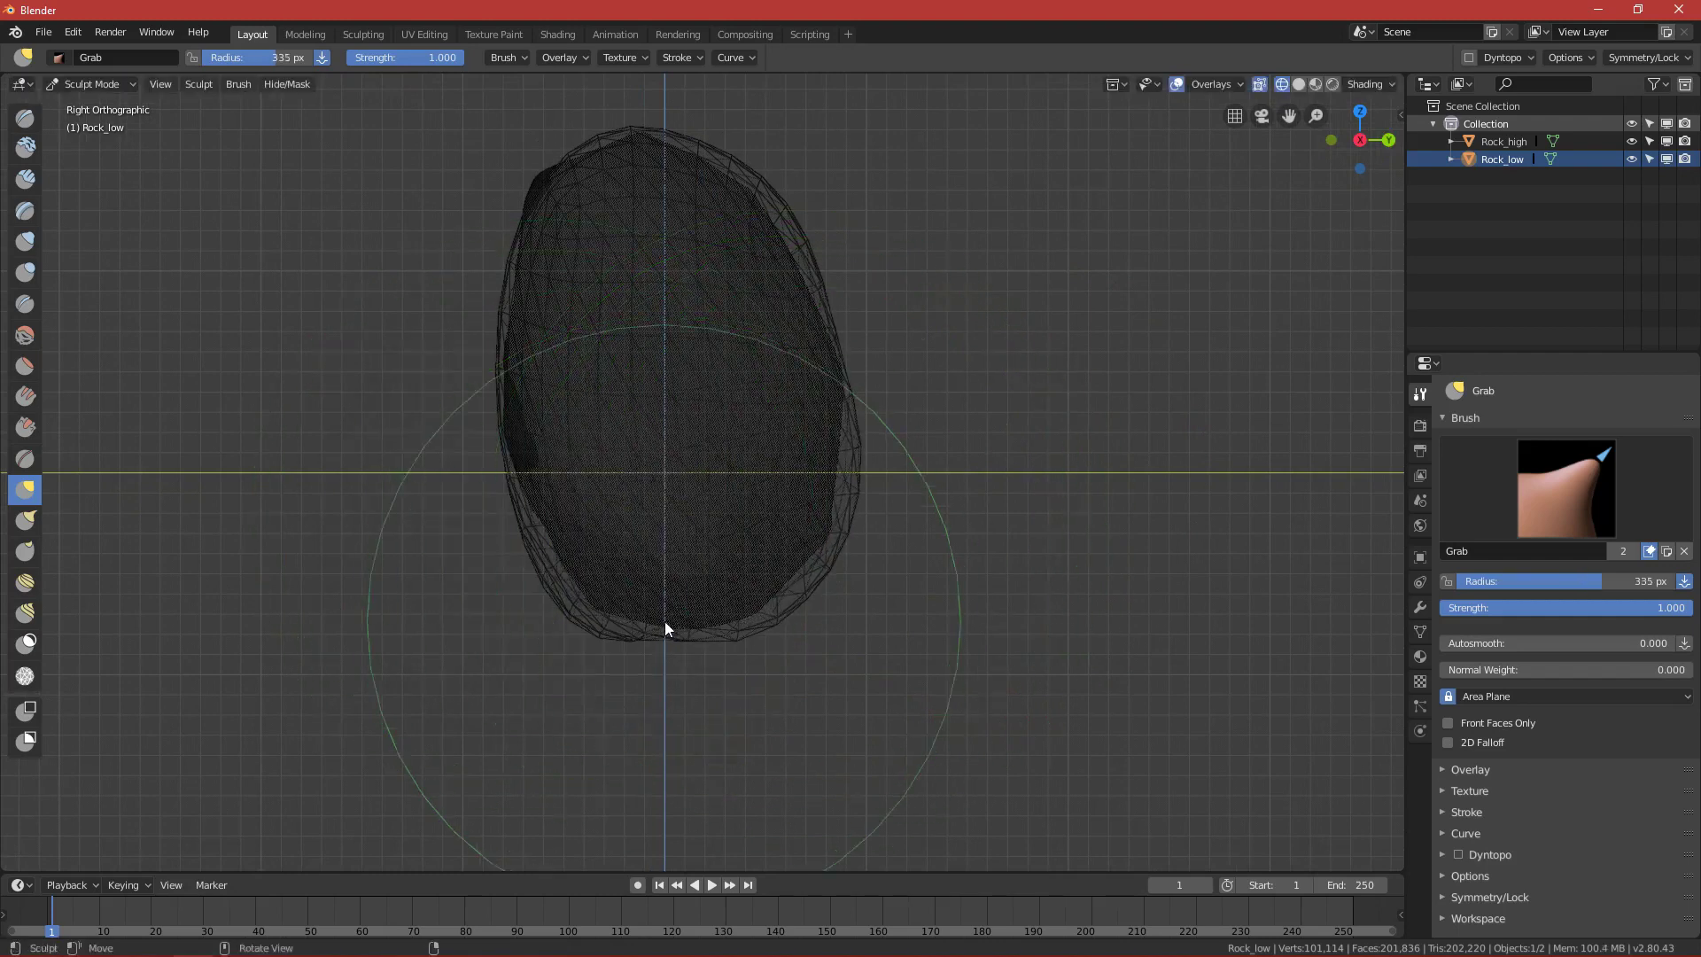
{"action": "left_click_drag", "start_coordinate": [810, 271], "coordinate": [820, 274]}
Reduce the Grab radius to 266 px and pull Rock_low's left side outward near the top and middle in right view.
{"action": "middle_click_drag", "start_coordinate": [709, 434], "coordinate": [767, 477], "text": "shift"}
{"action": "key", "text": "f"}
{"action": "left_click", "coordinate": [560, 277]}
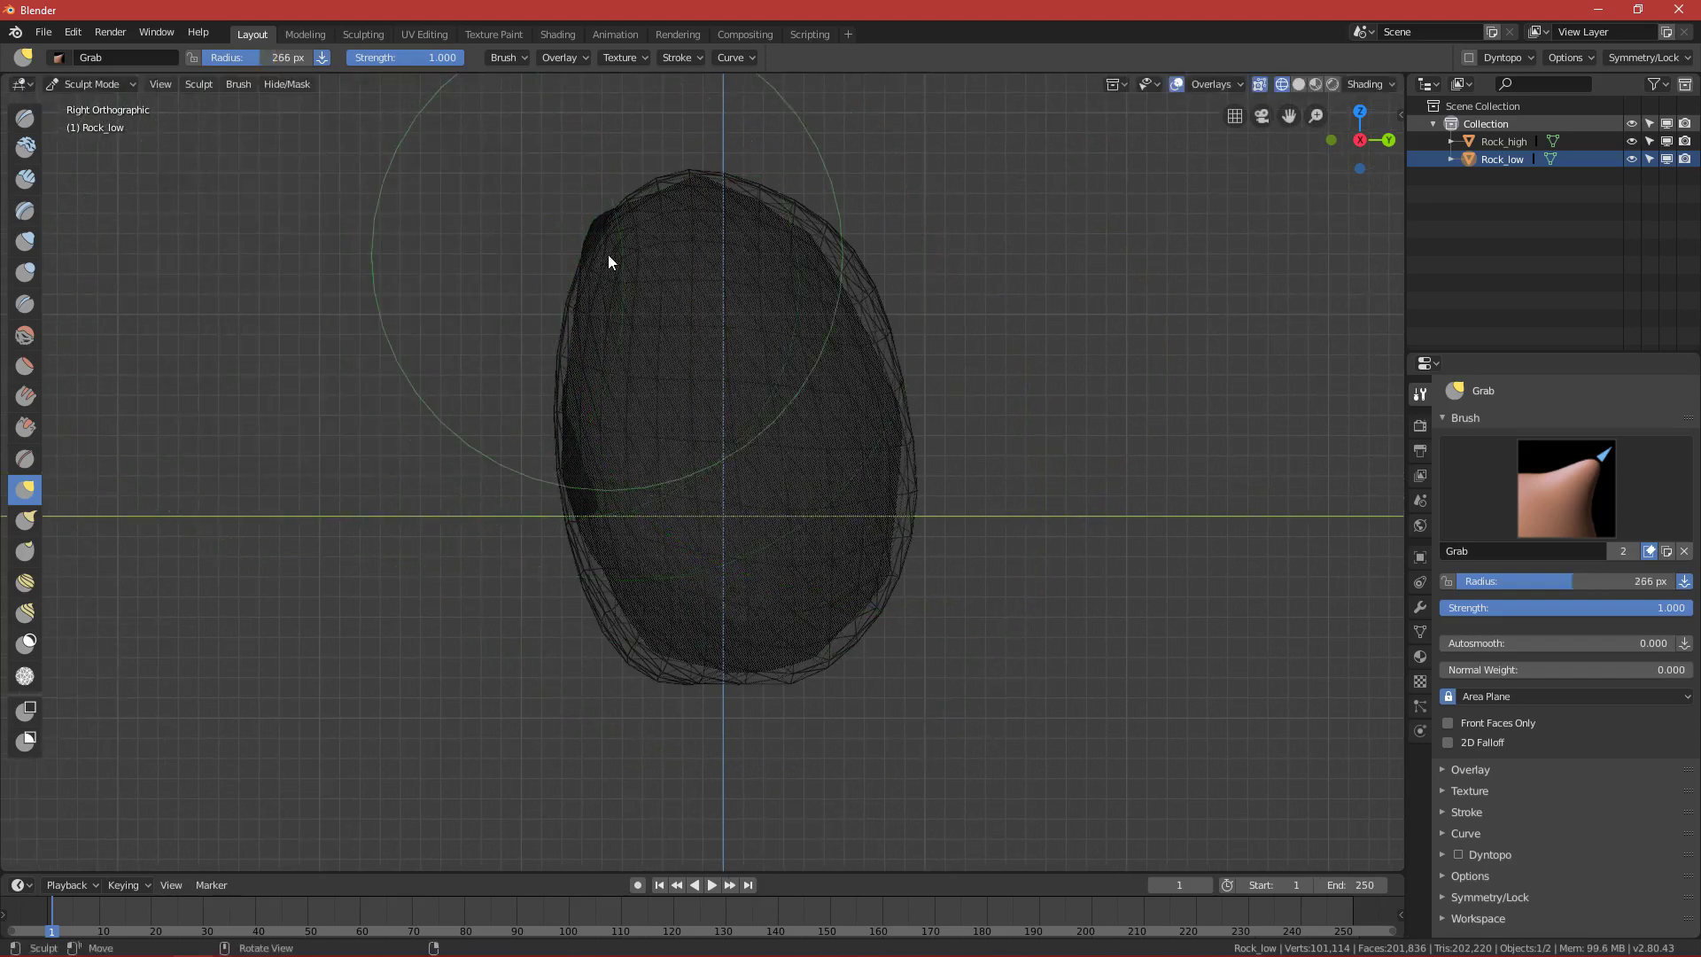
{"action": "left_click_drag", "start_coordinate": [607, 253], "coordinate": [590, 242]}
{"action": "left_click_drag", "start_coordinate": [592, 464], "coordinate": [577, 472]}
{"action": "scroll", "coordinate": [816, 545], "scroll_direction": "down", "scroll_amount": 1}
In back view, shrink the Grab brush and fit Rock_low's lower-left corner and upper-left edge more closely to Rock_high.
{"action": "middle_click_drag", "start_coordinate": [802, 507], "coordinate": [1017, 475]}
{"action": "key", "text": "KP_3"}
{"action": "middle_click_drag", "start_coordinate": [867, 508], "coordinate": [1054, 383], "text": "alt"}
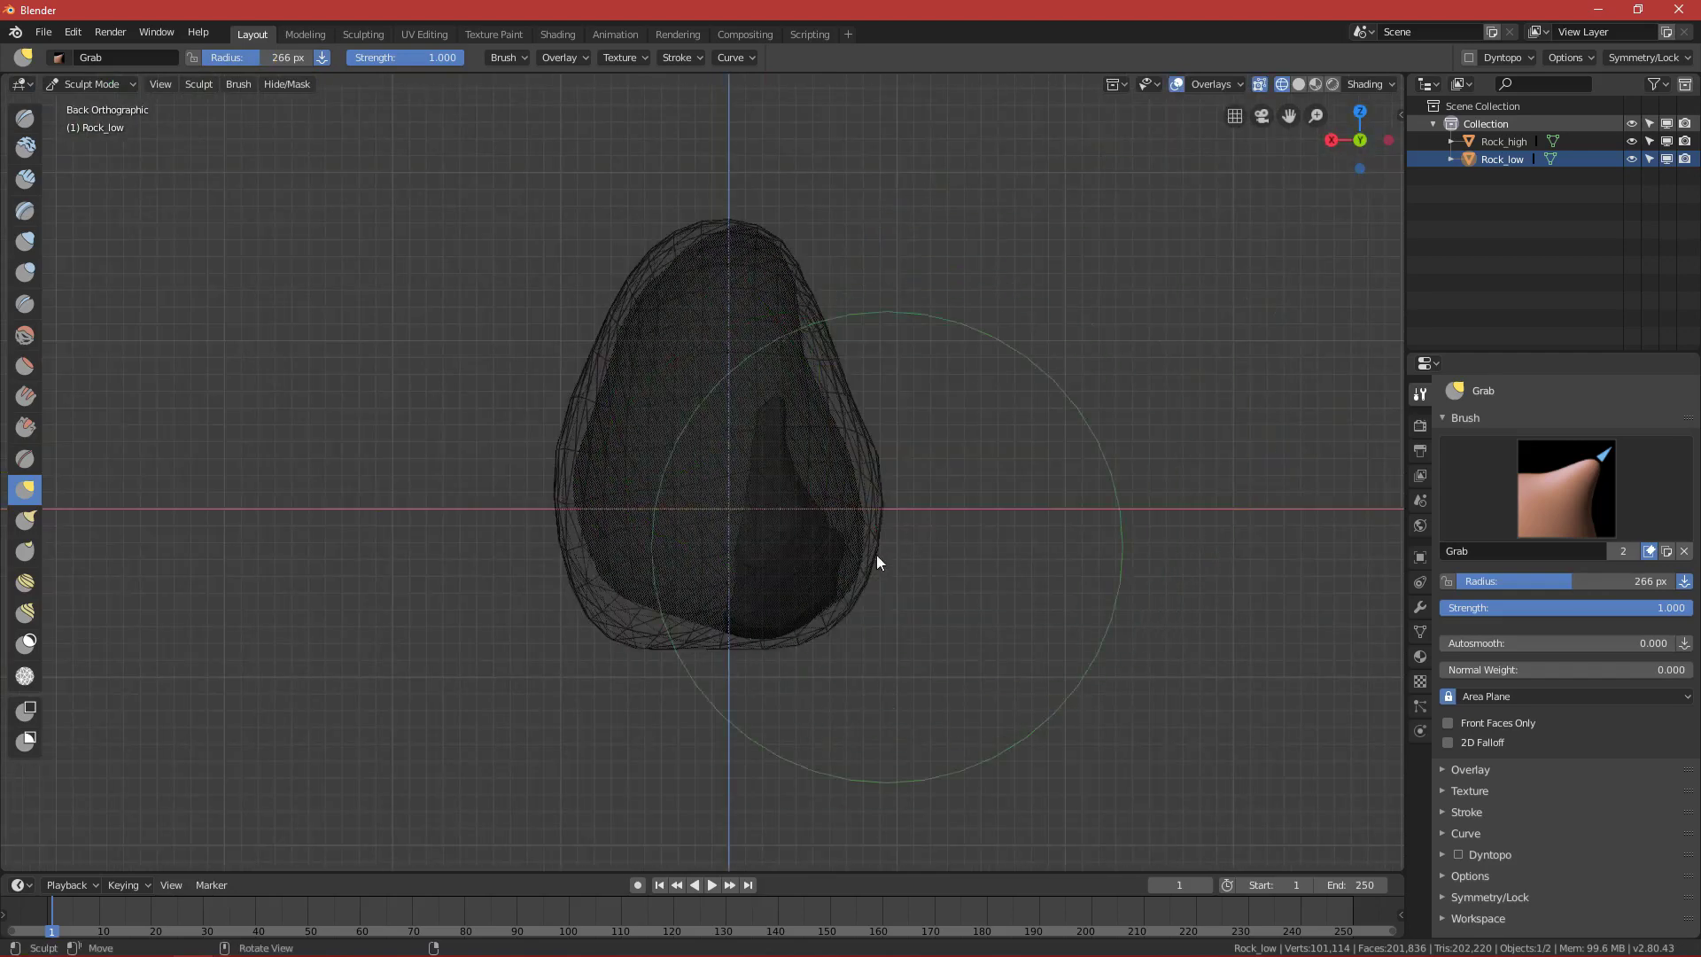
{"action": "key", "text": "f"}
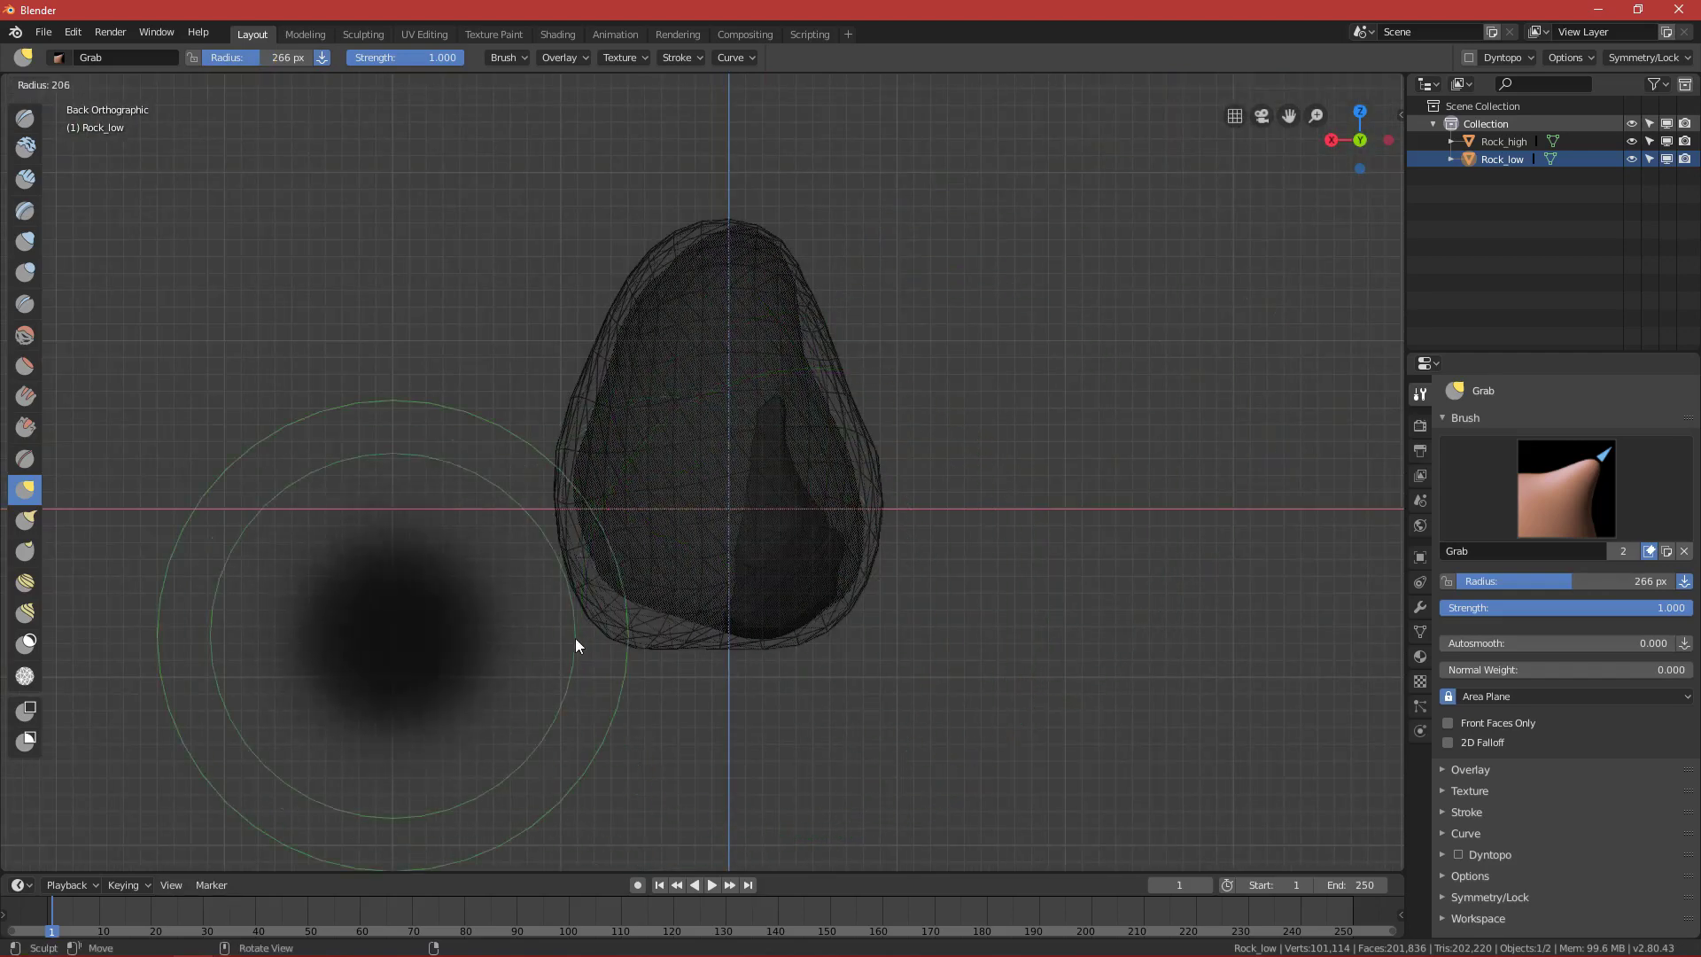
{"action": "left_click", "coordinate": [562, 638]}
{"action": "mouse_move", "coordinate": [635, 615]}
{"action": "left_mouse_down"}
{"action": "mouse_move", "coordinate": [624, 633]}
{"action": "mouse_move", "coordinate": [626, 615]}
{"action": "left_mouse_up"}
{"action": "left_click_drag", "start_coordinate": [577, 381], "coordinate": [585, 382]}
Shift Rock_low's top slightly to the right in back view with a 240 px Grab brush, and enlarge the radius to 270 px.
{"action": "key", "text": "f"}
{"action": "left_click", "coordinate": [792, 235]}
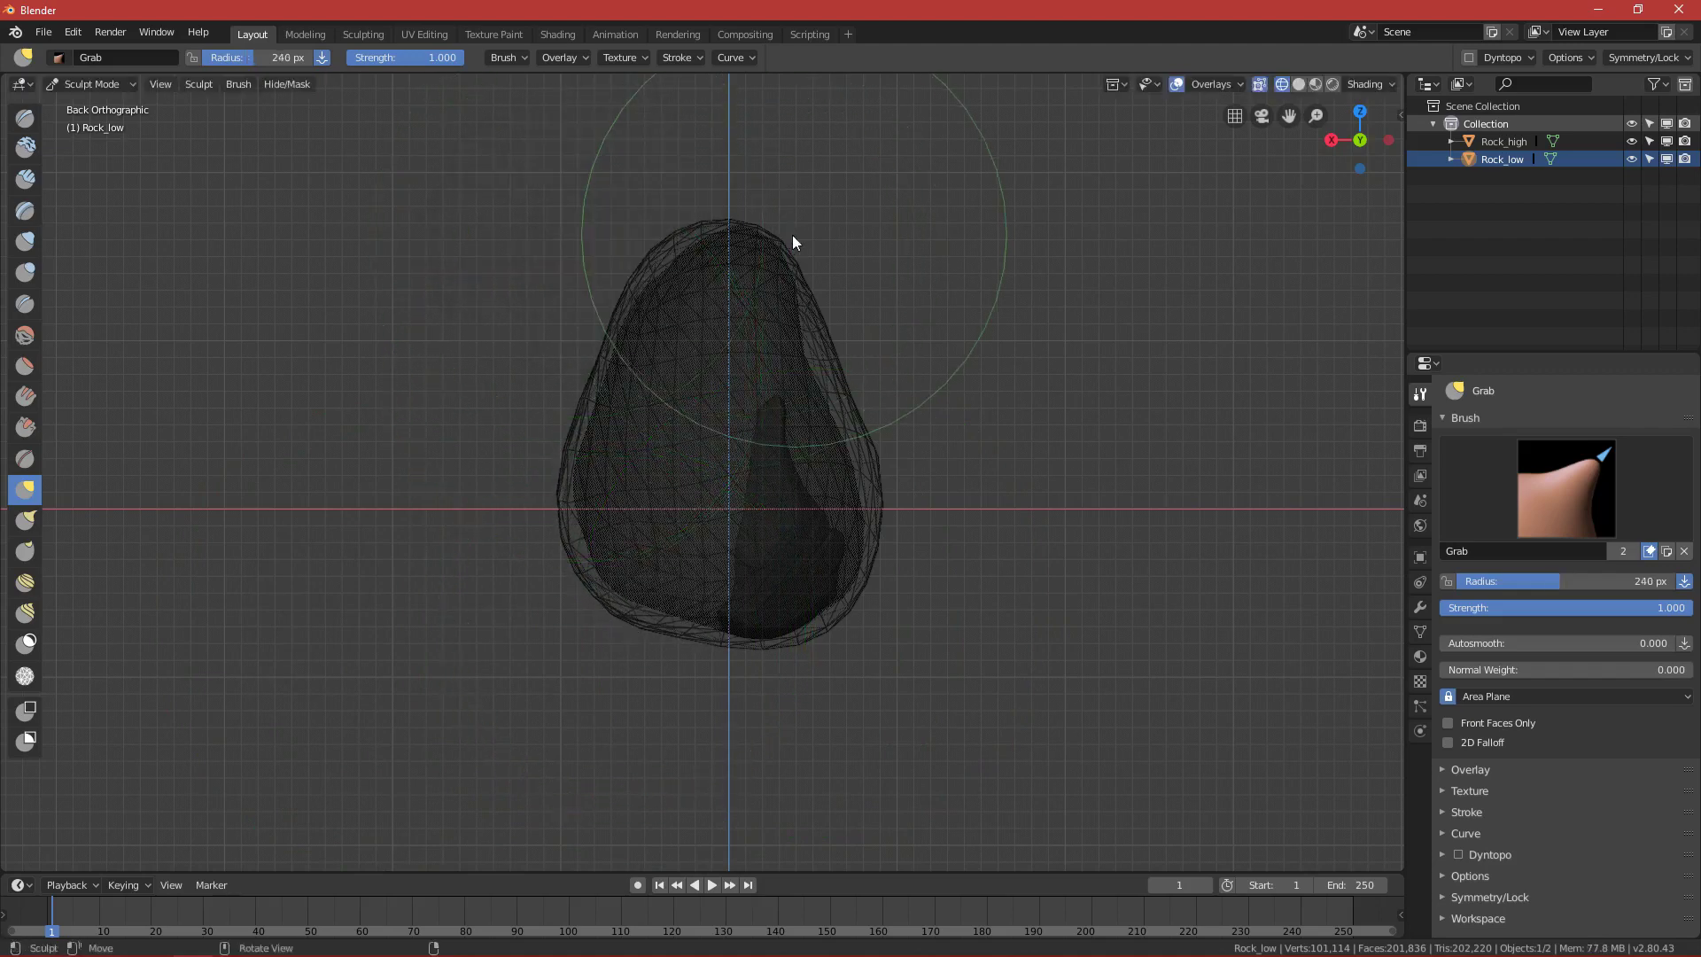
{"action": "left_click_drag", "start_coordinate": [738, 242], "coordinate": [749, 245]}
{"action": "scroll", "coordinate": [838, 350], "scroll_direction": "up", "scroll_amount": 2}
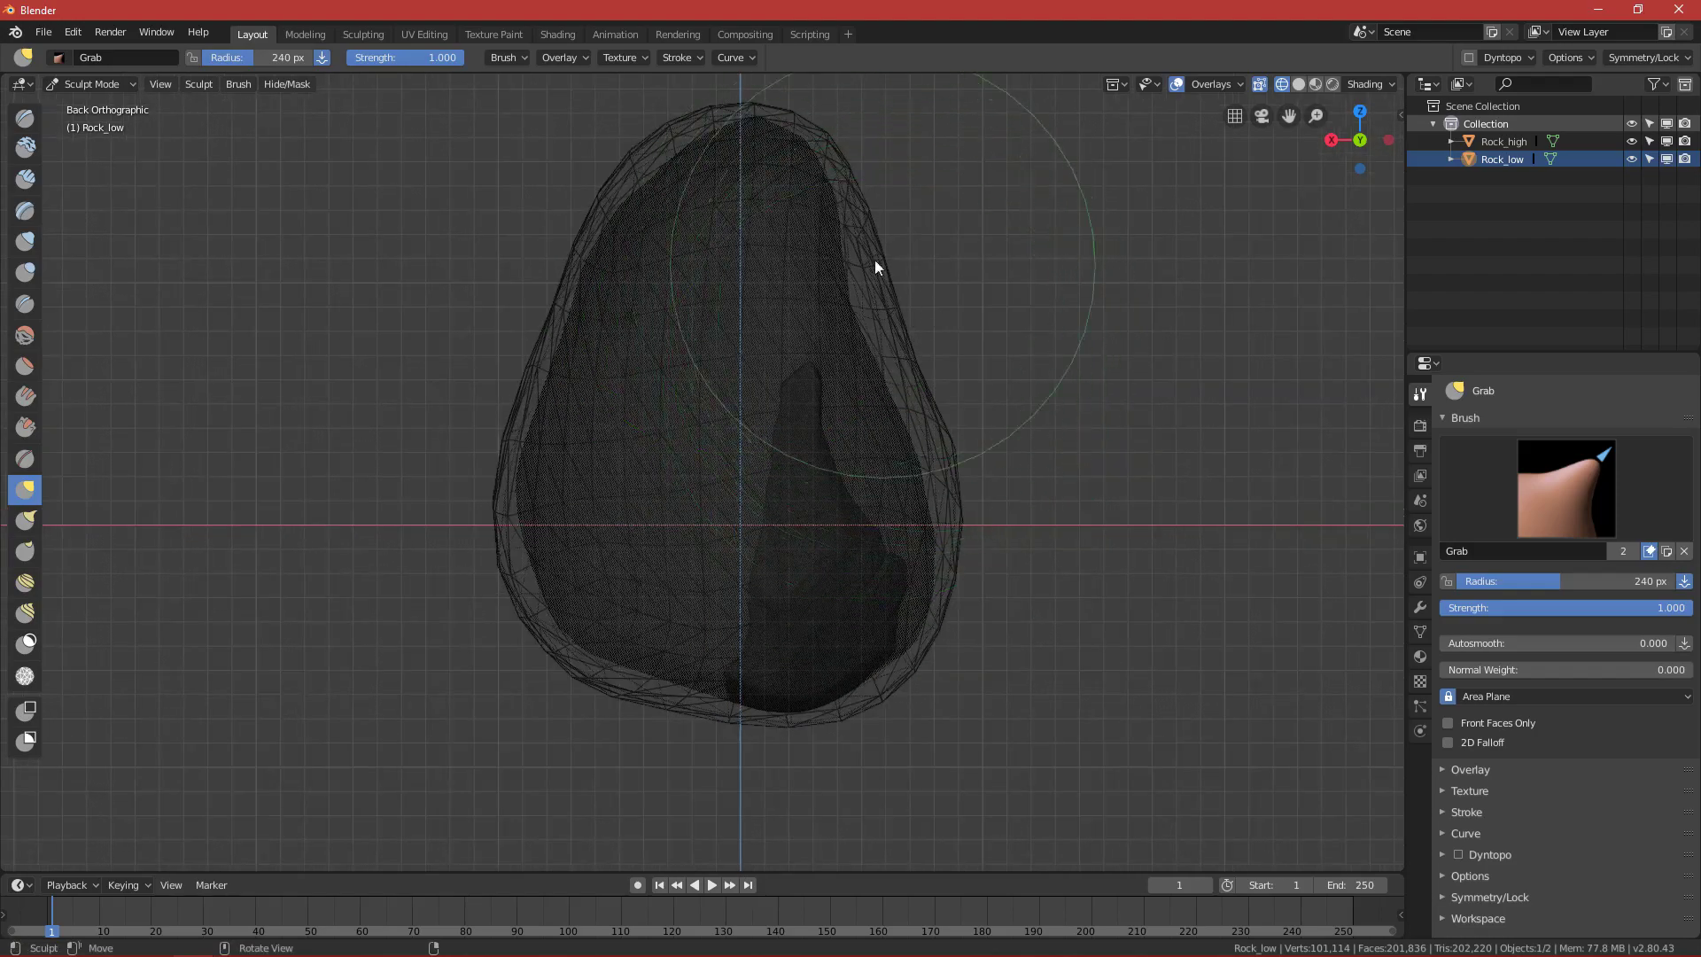
{"action": "scroll", "coordinate": [931, 364], "scroll_direction": "down", "scroll_amount": 2}
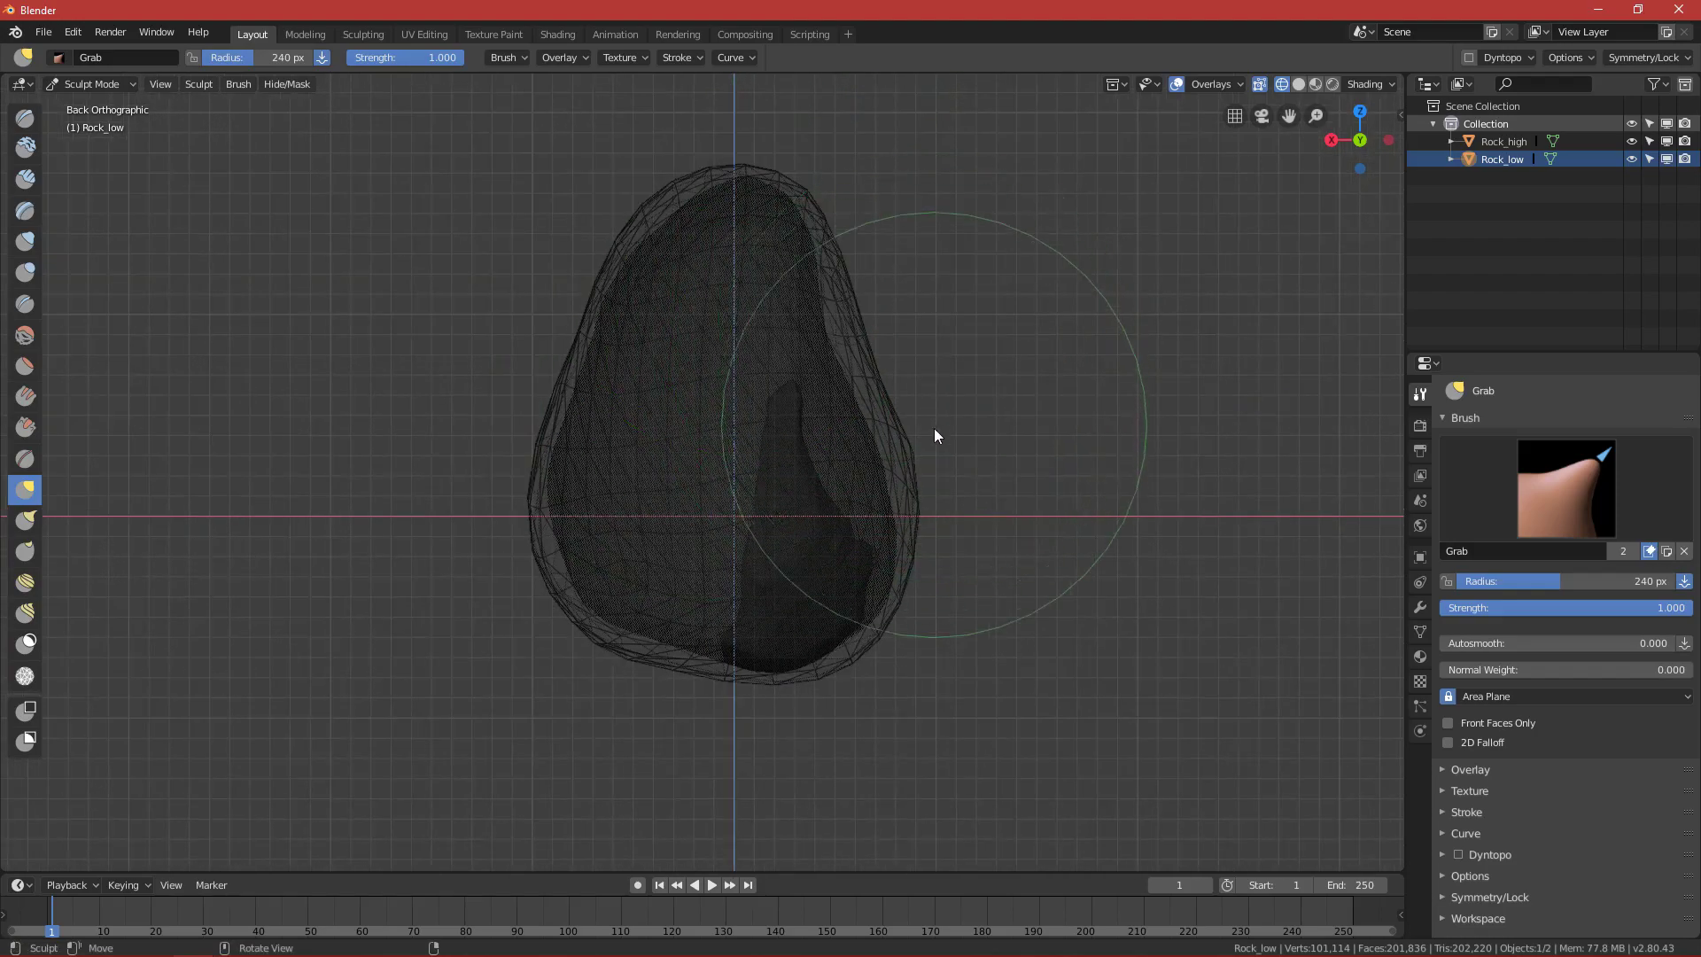
{"action": "key", "text": "f"}
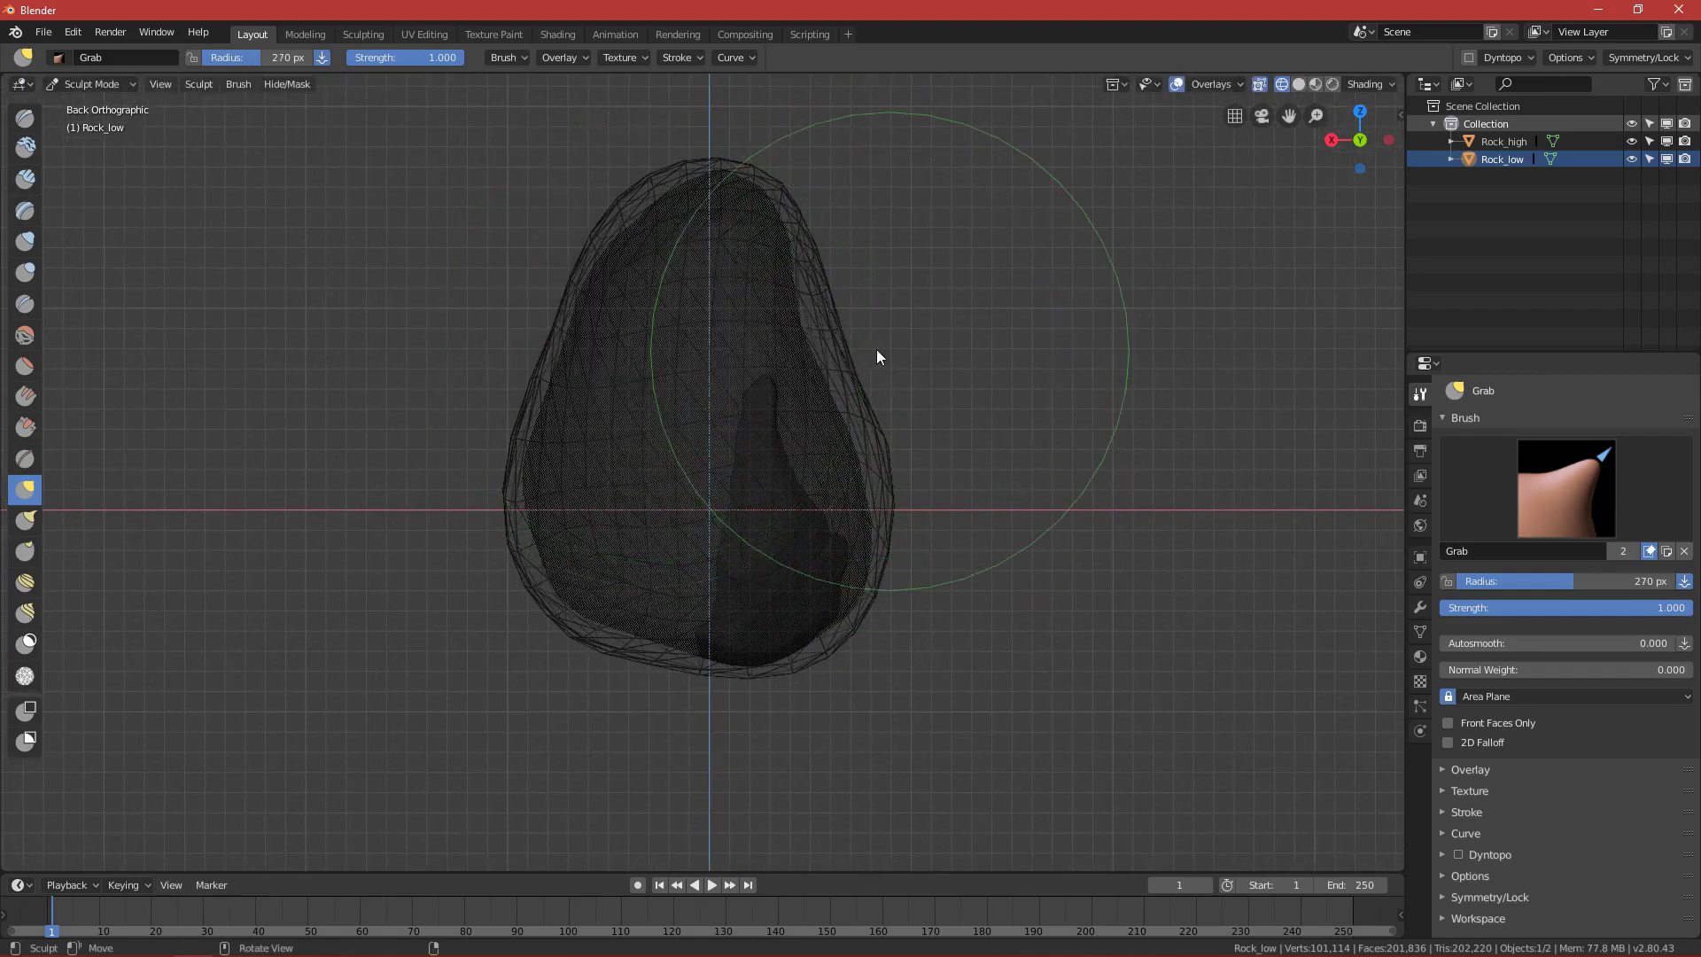
Push Rock_low's right edge inward in back view, and pull its left side outward in left view with the 270 px Grab brush.
{"action": "left_click", "coordinate": [833, 348]}
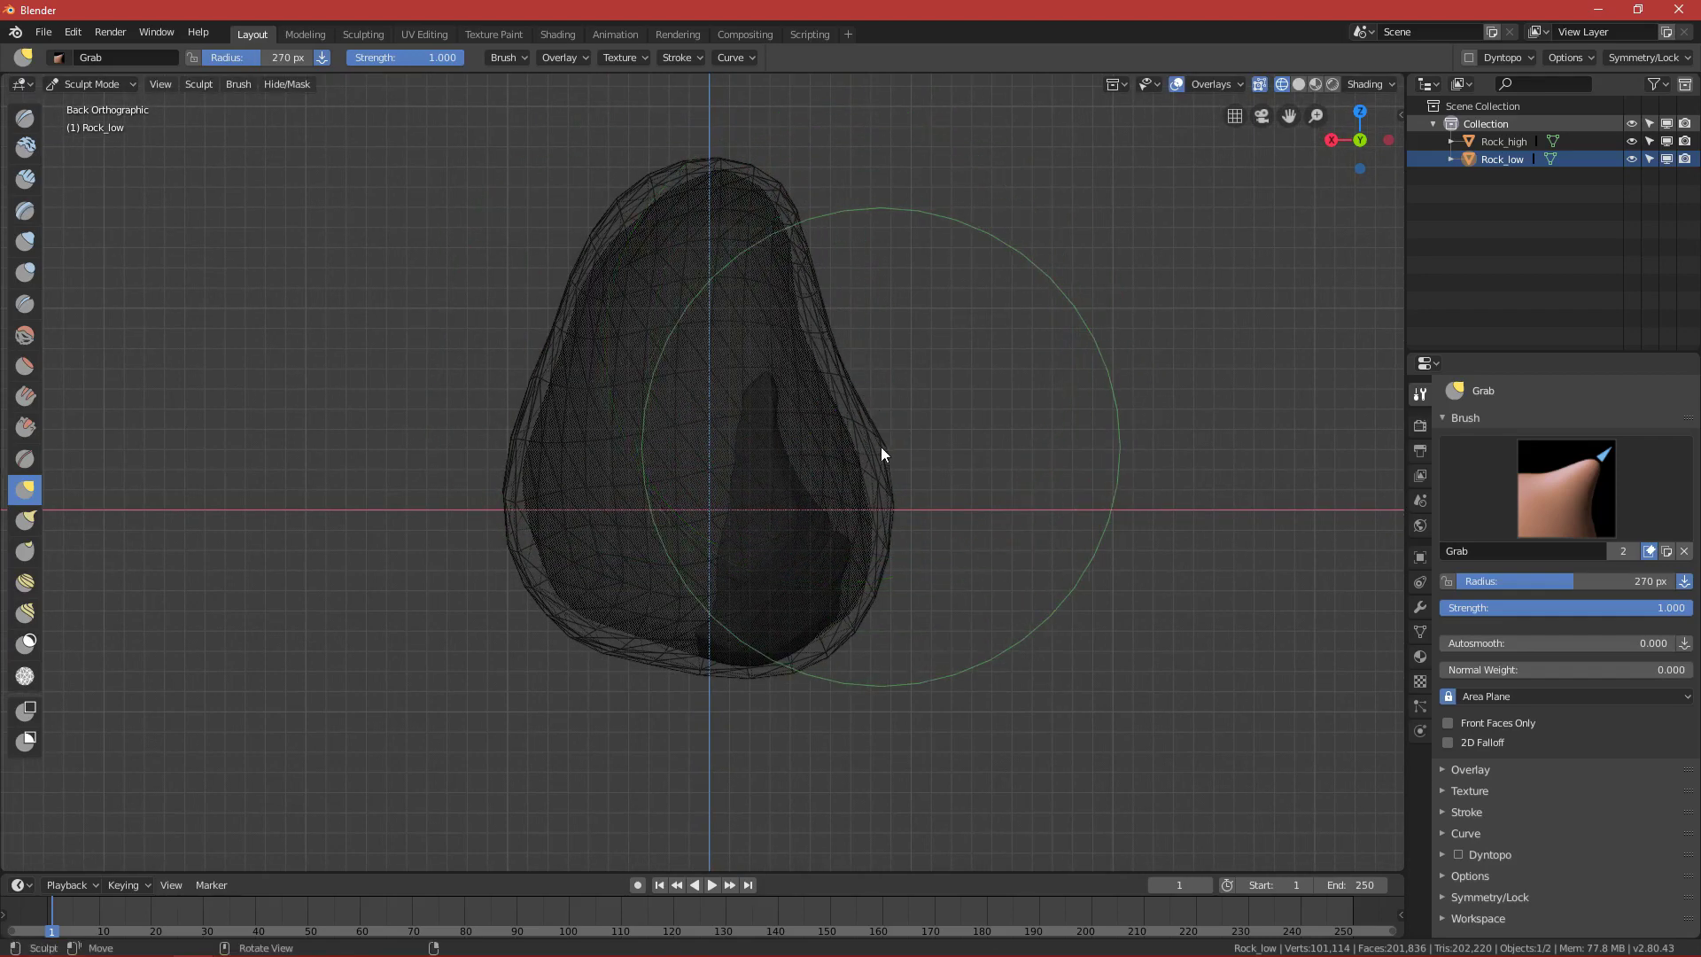
{"action": "middle_click_drag", "start_coordinate": [871, 454], "coordinate": [791, 493]}
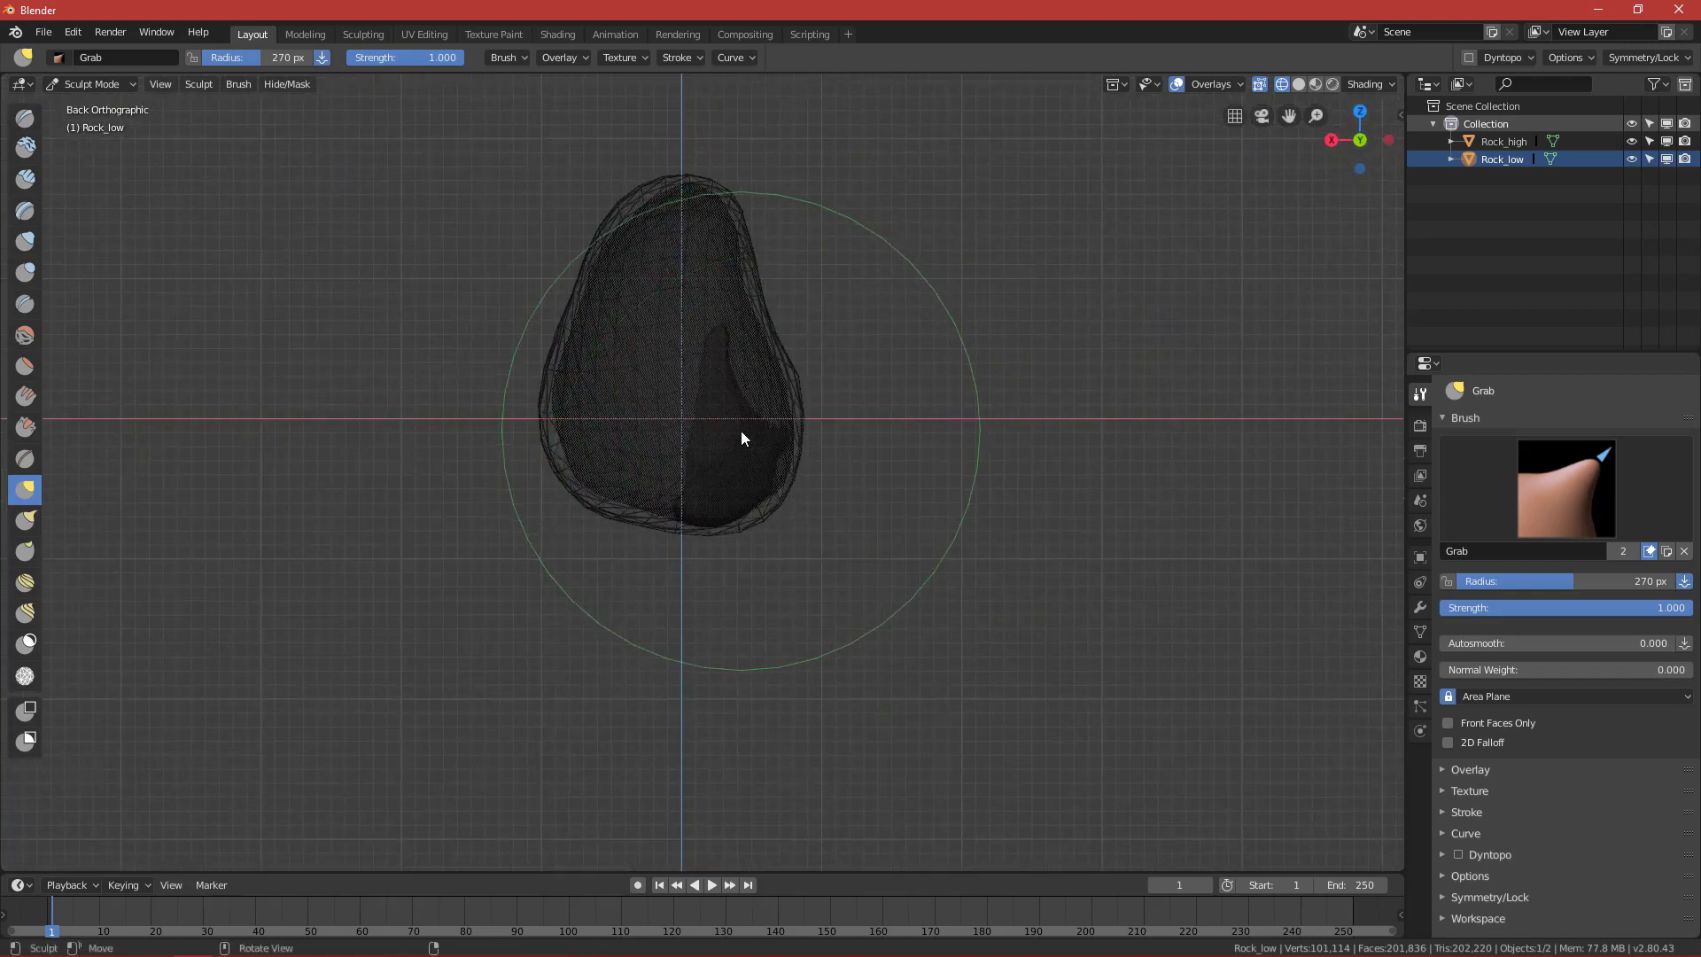
{"action": "key", "text": "grave"}
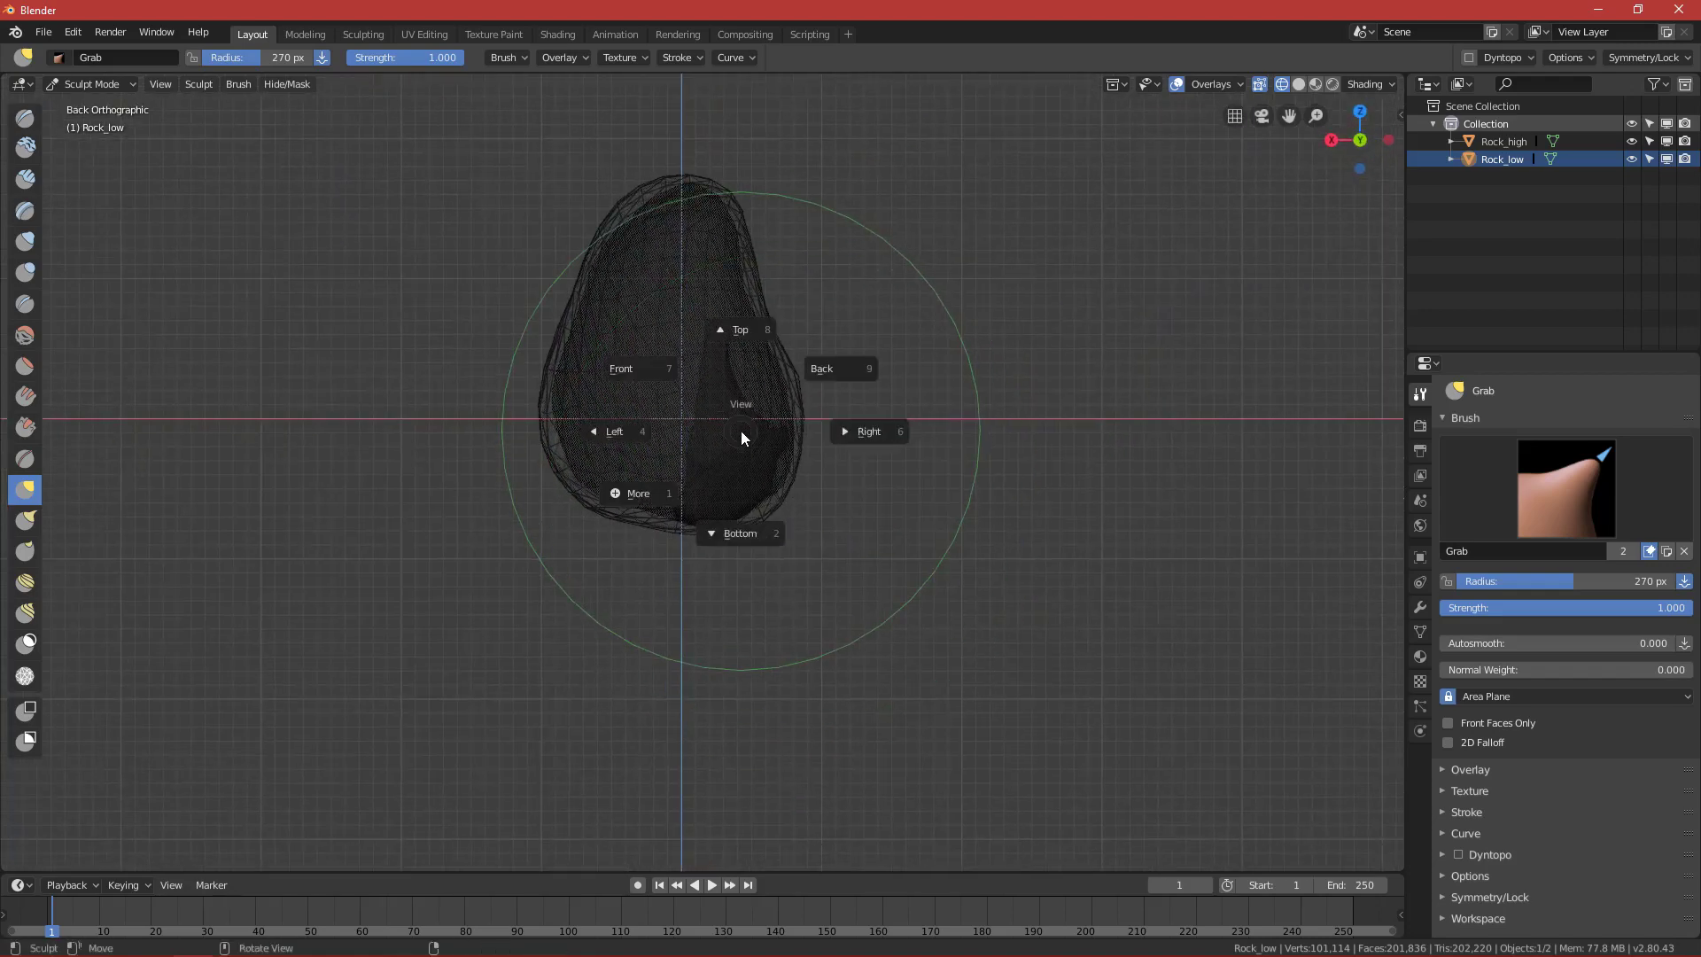
{"action": "left_click", "coordinate": [639, 431]}
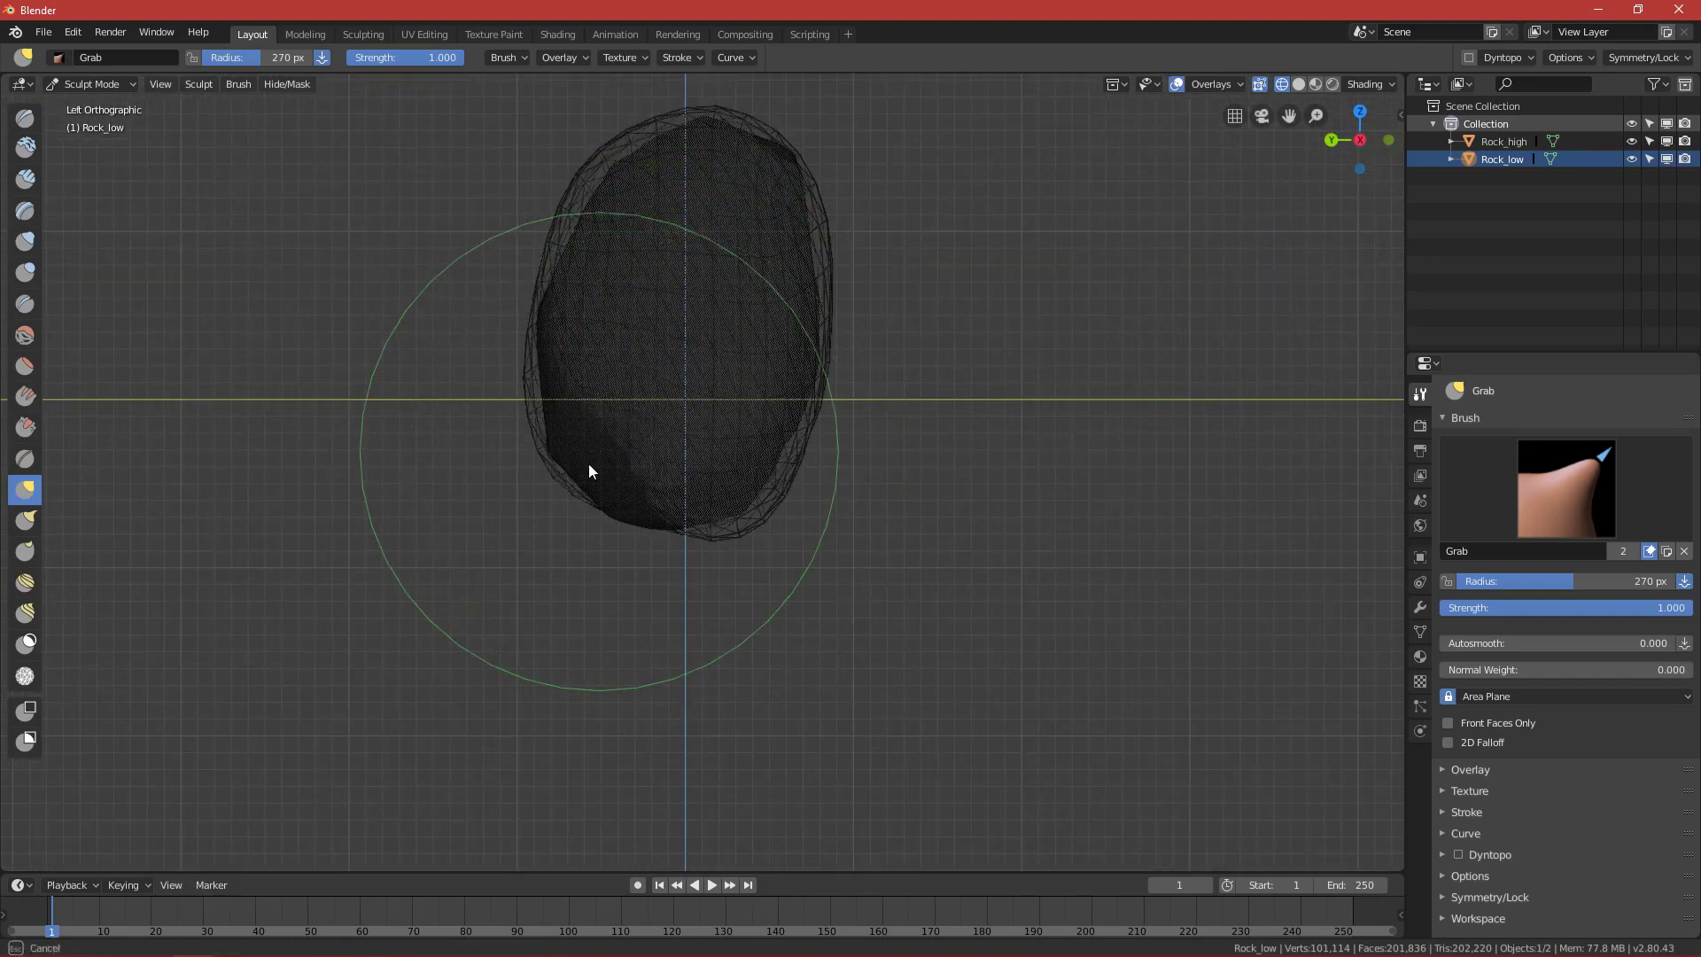
{"action": "left_click_drag", "start_coordinate": [588, 465], "coordinate": [582, 475]}
{"action": "left_click_drag", "start_coordinate": [577, 338], "coordinate": [557, 337]}
{"action": "middle_click_drag", "start_coordinate": [696, 307], "coordinate": [670, 391], "text": "shift"}
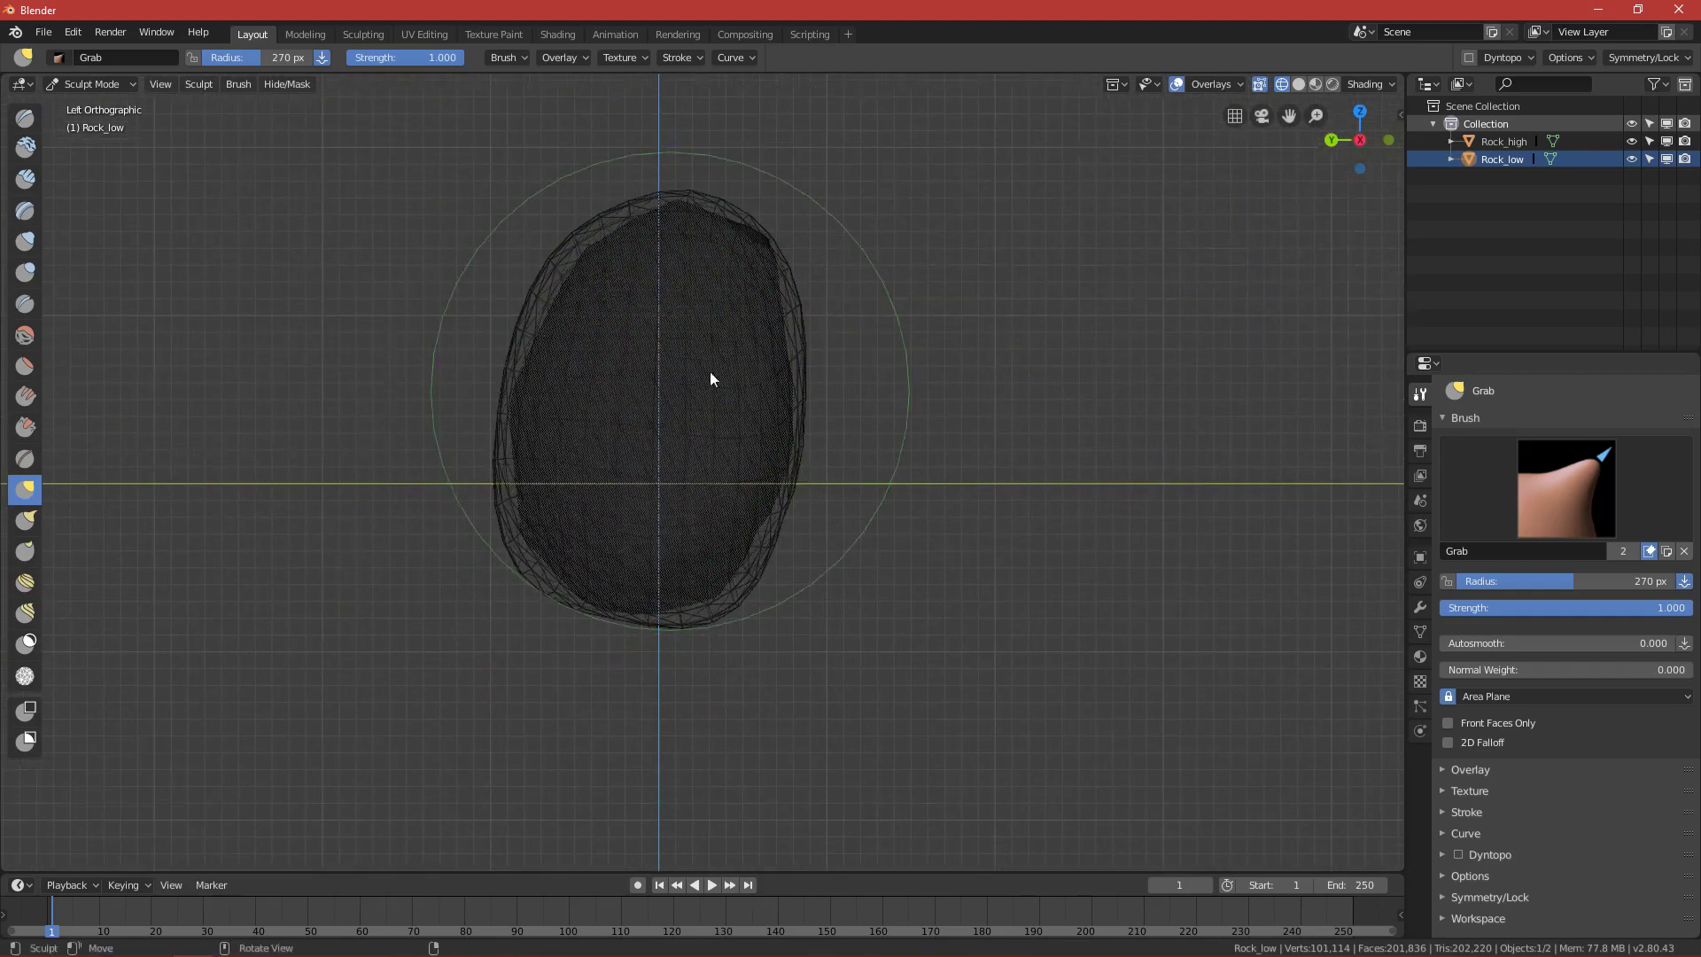
In left view, pull Rock_low's upper-right corner outward at 189 px Grab radius, and refine its upper-left edge at 163 px.
{"action": "key", "text": "f"}
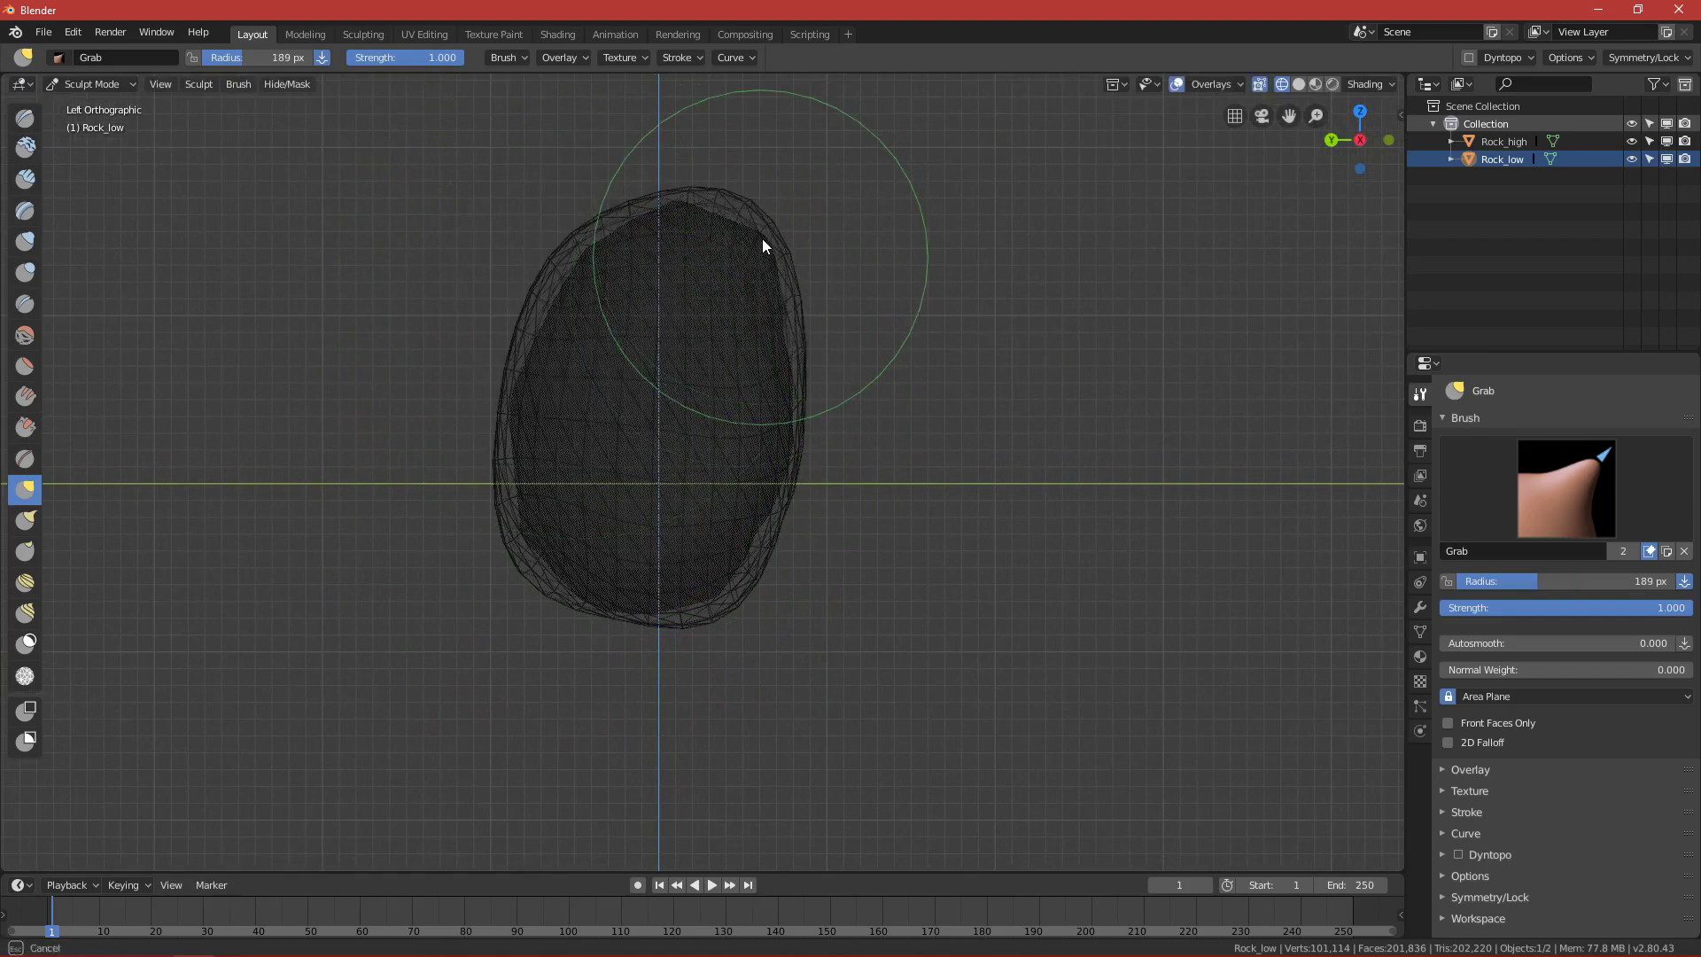
{"action": "key", "text": "f"}
{"action": "left_click", "coordinate": [539, 248]}
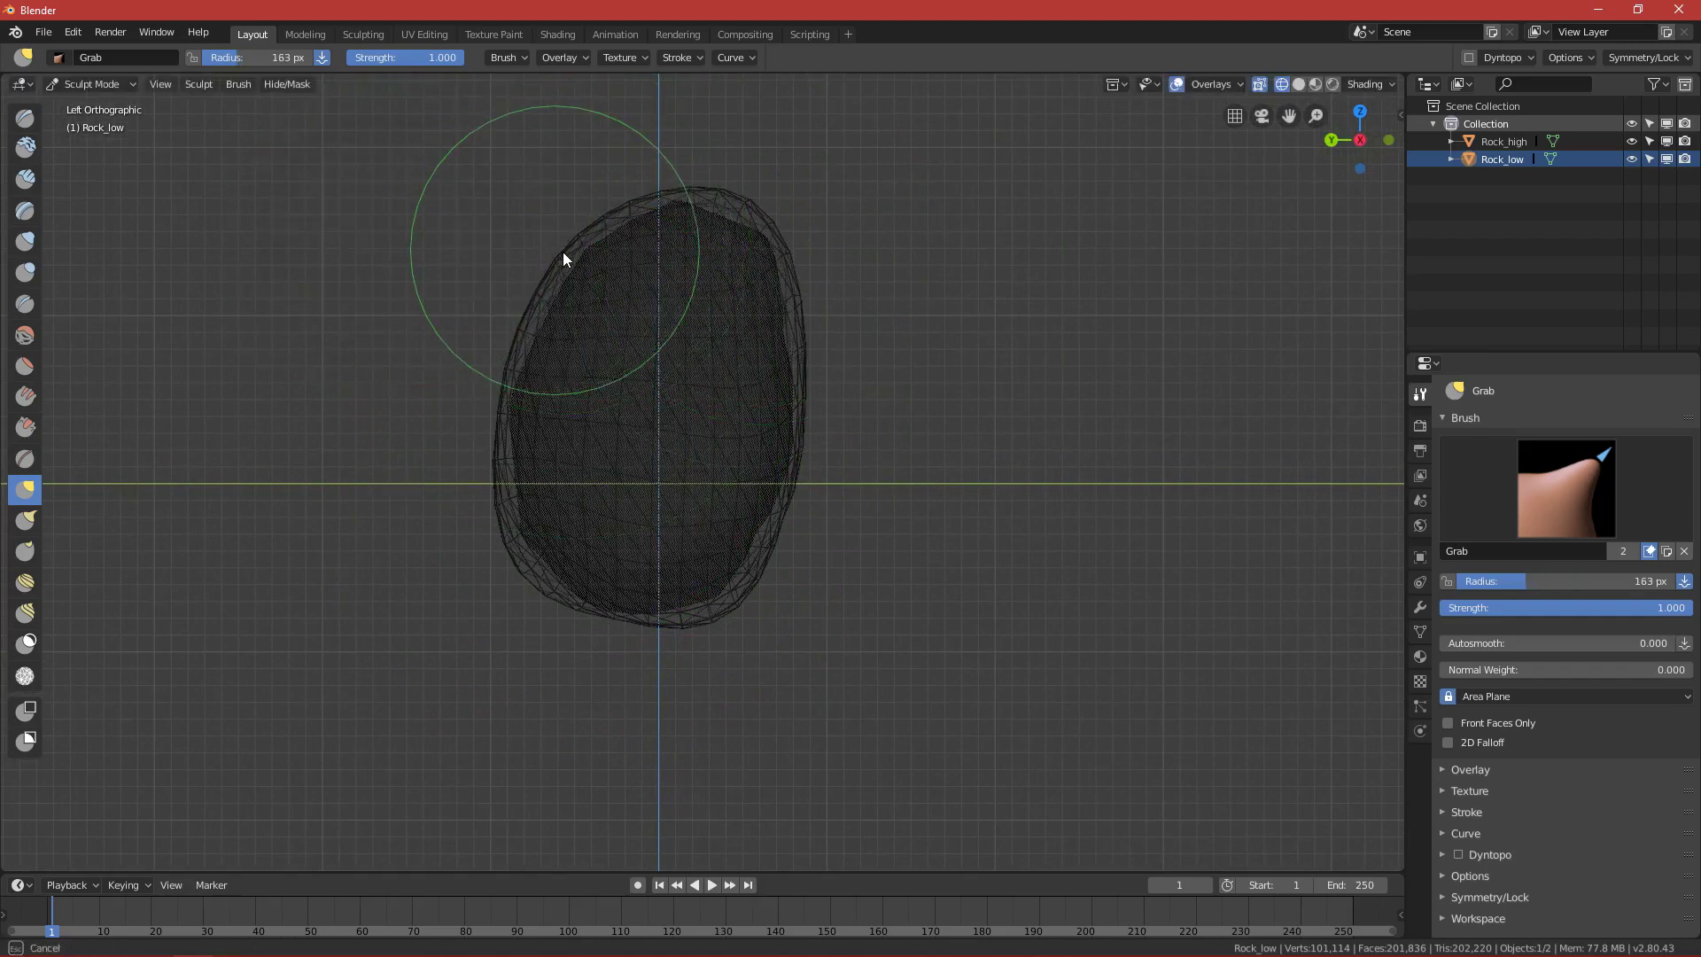
{"action": "left_click", "coordinate": [562, 252]}
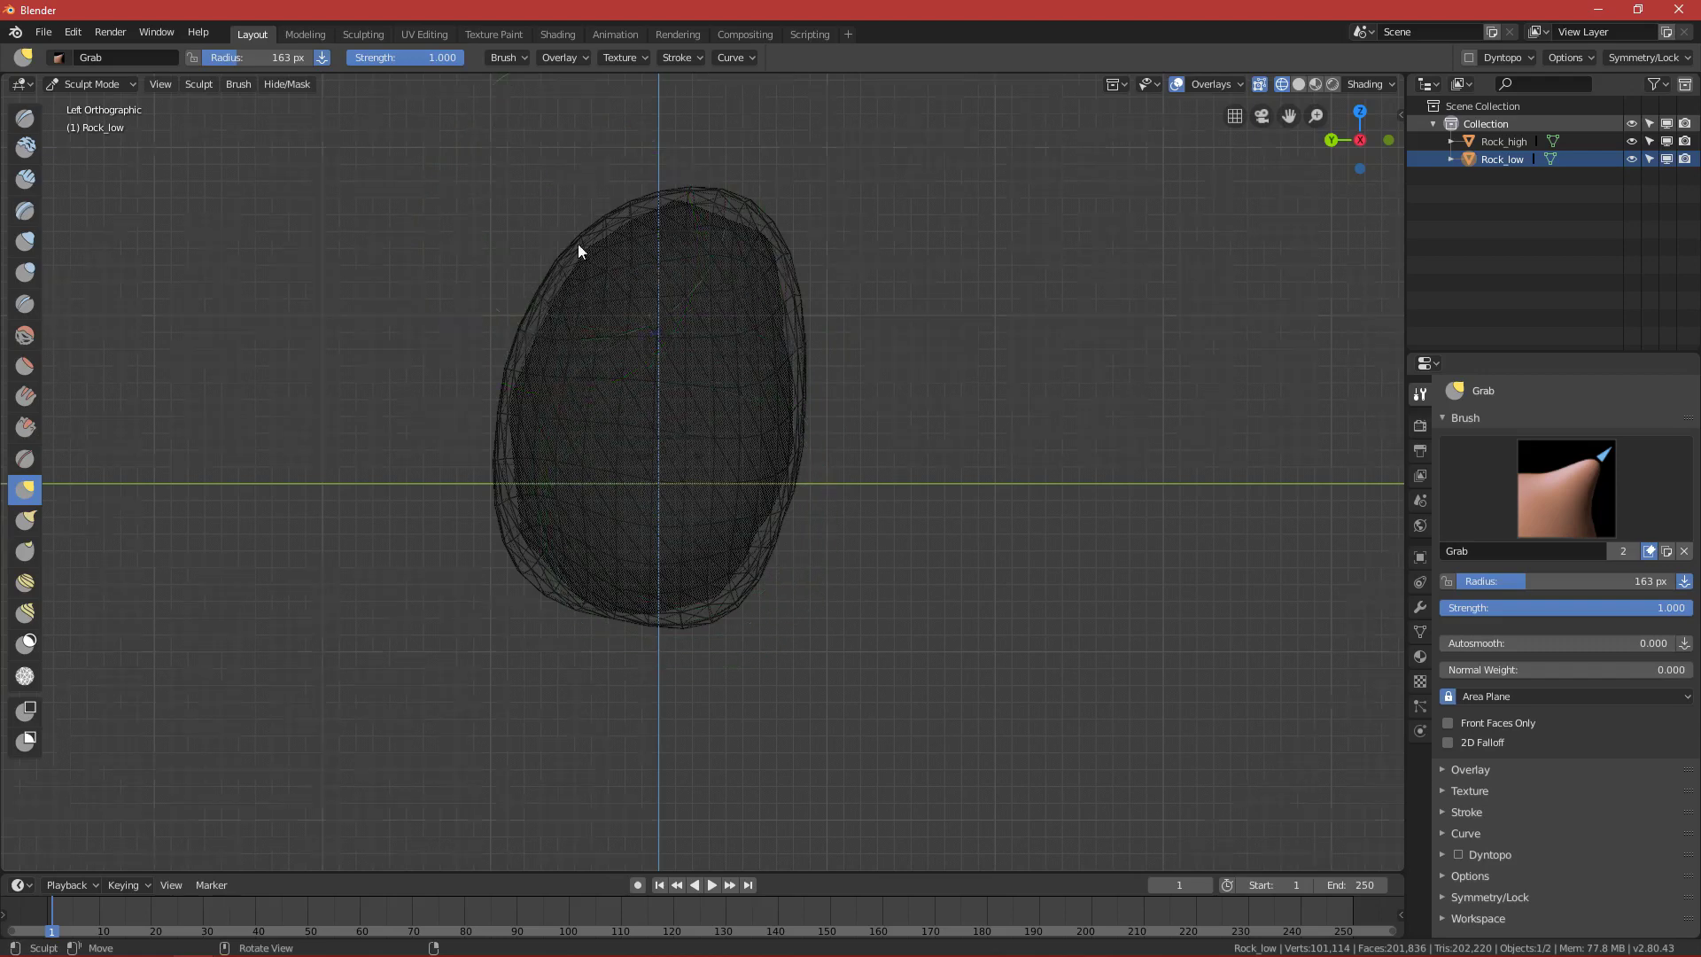
In top view, set the Grab radius to 302 px and push Rock_low's upper-right, right and bottom edges in toward Rock_high.
{"action": "key", "text": "KP_1"}
{"action": "key", "text": "KP_7"}
{"action": "key", "text": "f"}
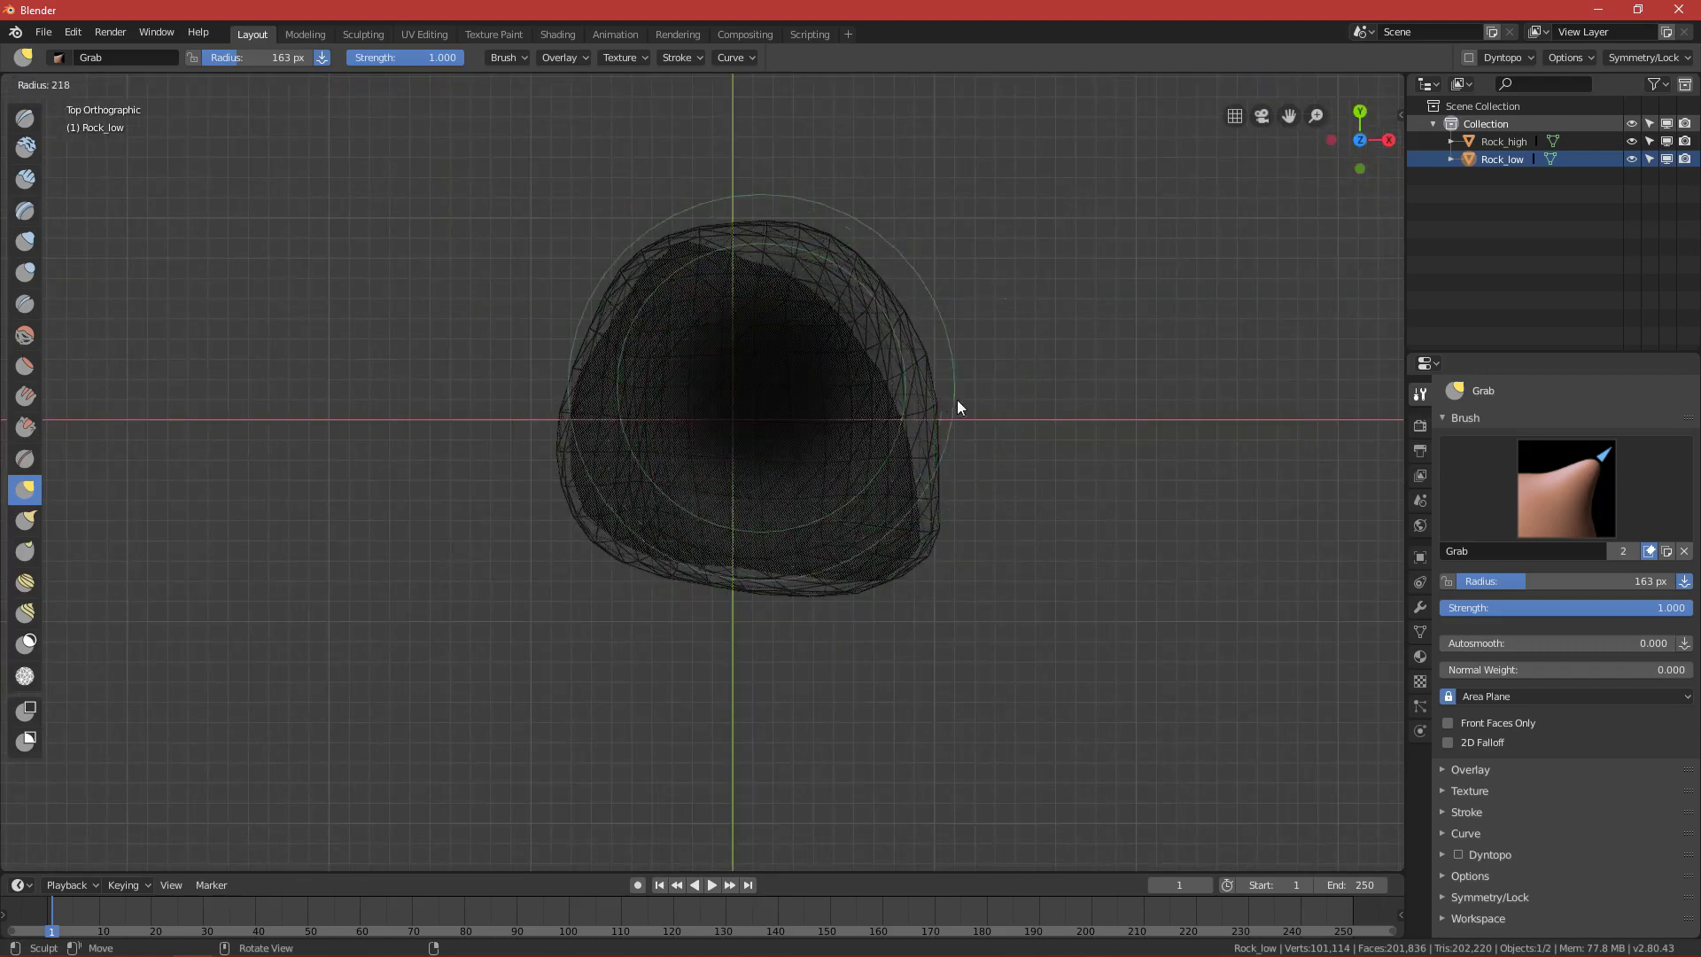
{"action": "left_click", "coordinate": [1027, 397]}
{"action": "left_click_drag", "start_coordinate": [869, 269], "coordinate": [857, 297]}
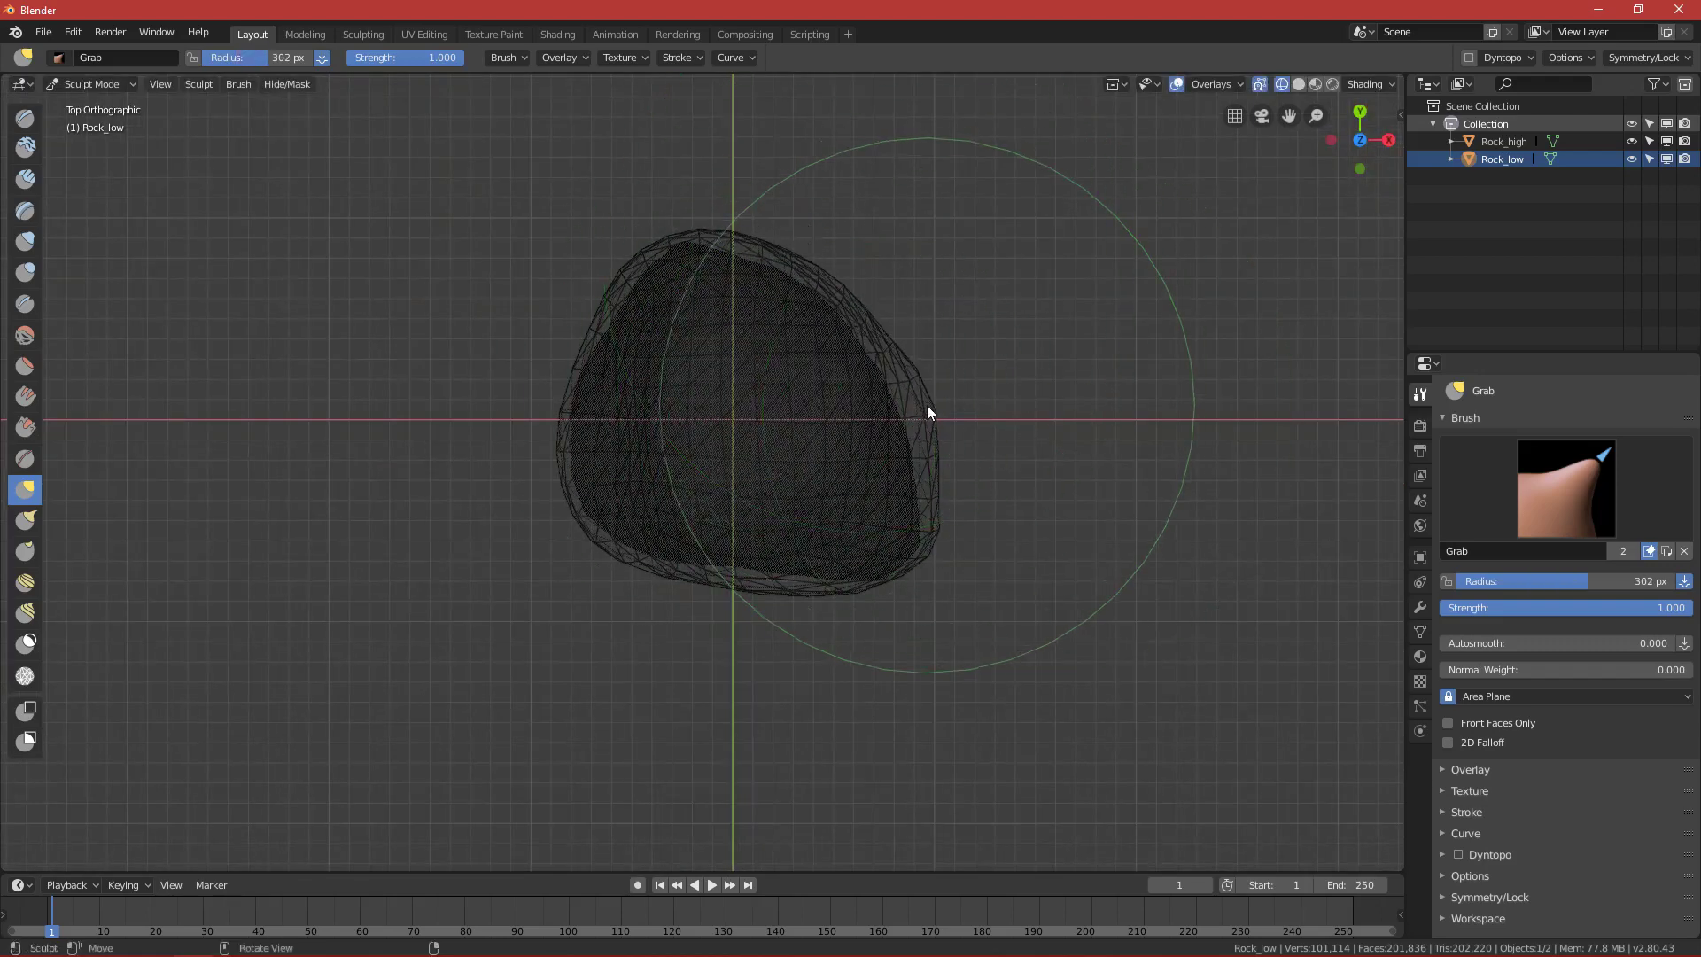
{"action": "mouse_move", "coordinate": [926, 406]}
{"action": "left_mouse_down"}
{"action": "mouse_move", "coordinate": [732, 600]}
{"action": "mouse_move", "coordinate": [740, 584]}
{"action": "left_mouse_up"}
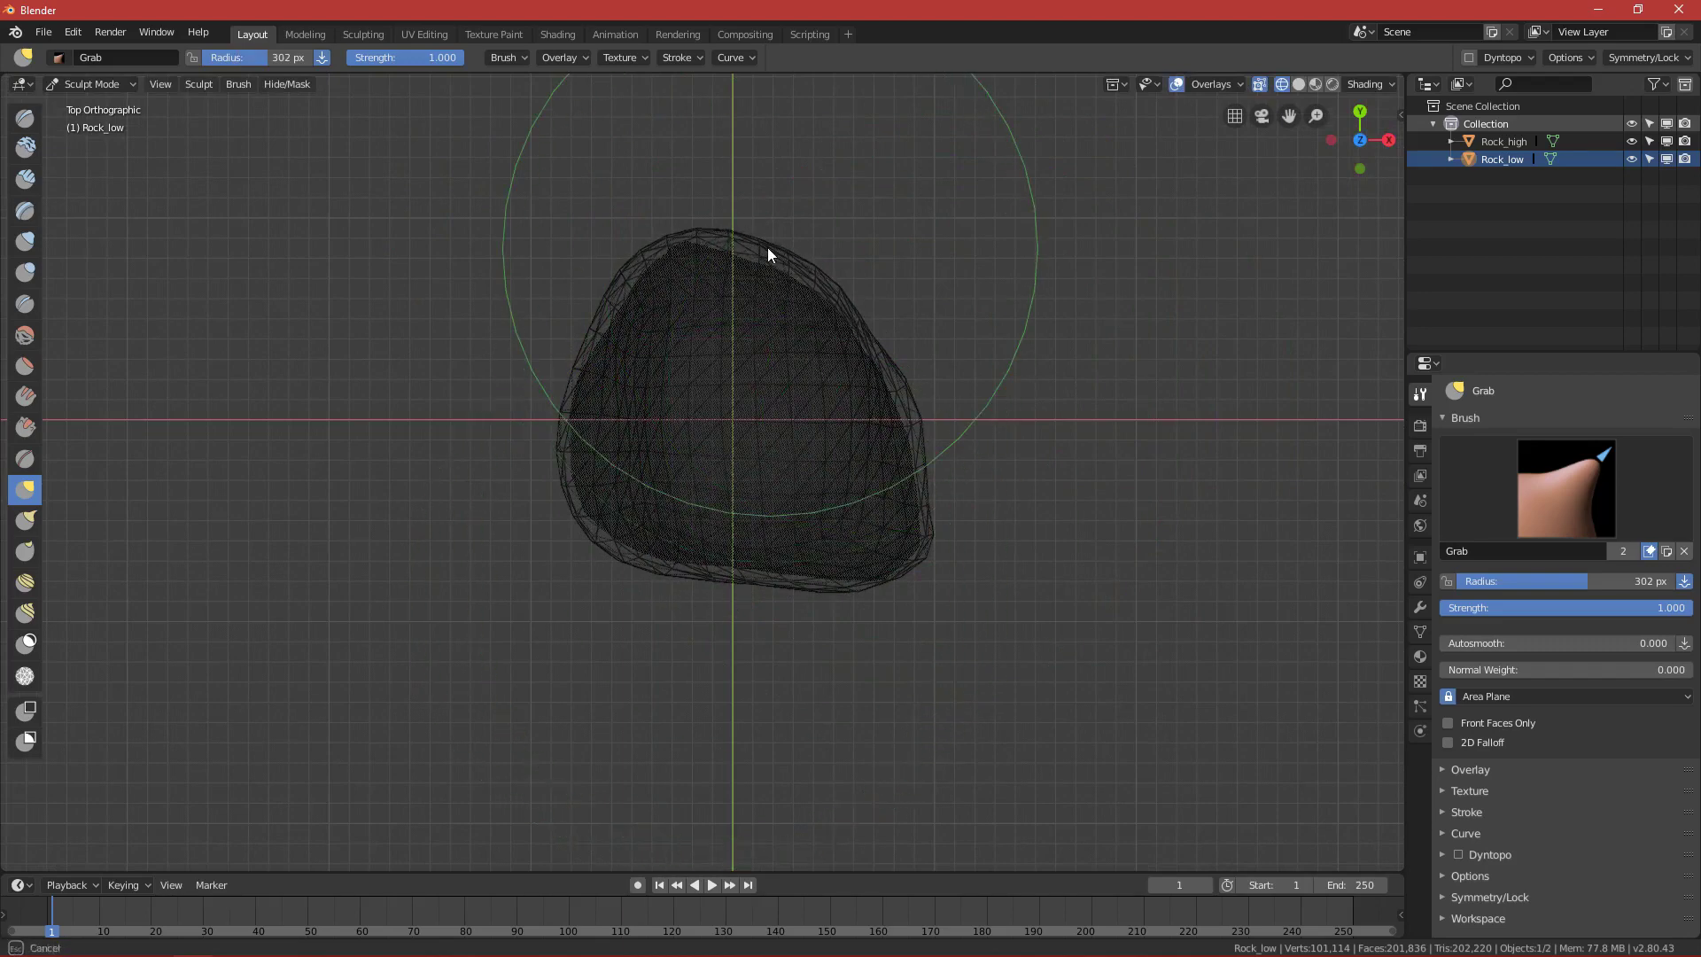
Reduce the Grab radius to 216 px in bottom view, and nudge Rock_low's lower-left edge upward in front view.
{"action": "key", "text": "grave"}
{"action": "left_click", "coordinate": [768, 649]}
{"action": "key", "text": "f"}
{"action": "left_click", "coordinate": [693, 702]}
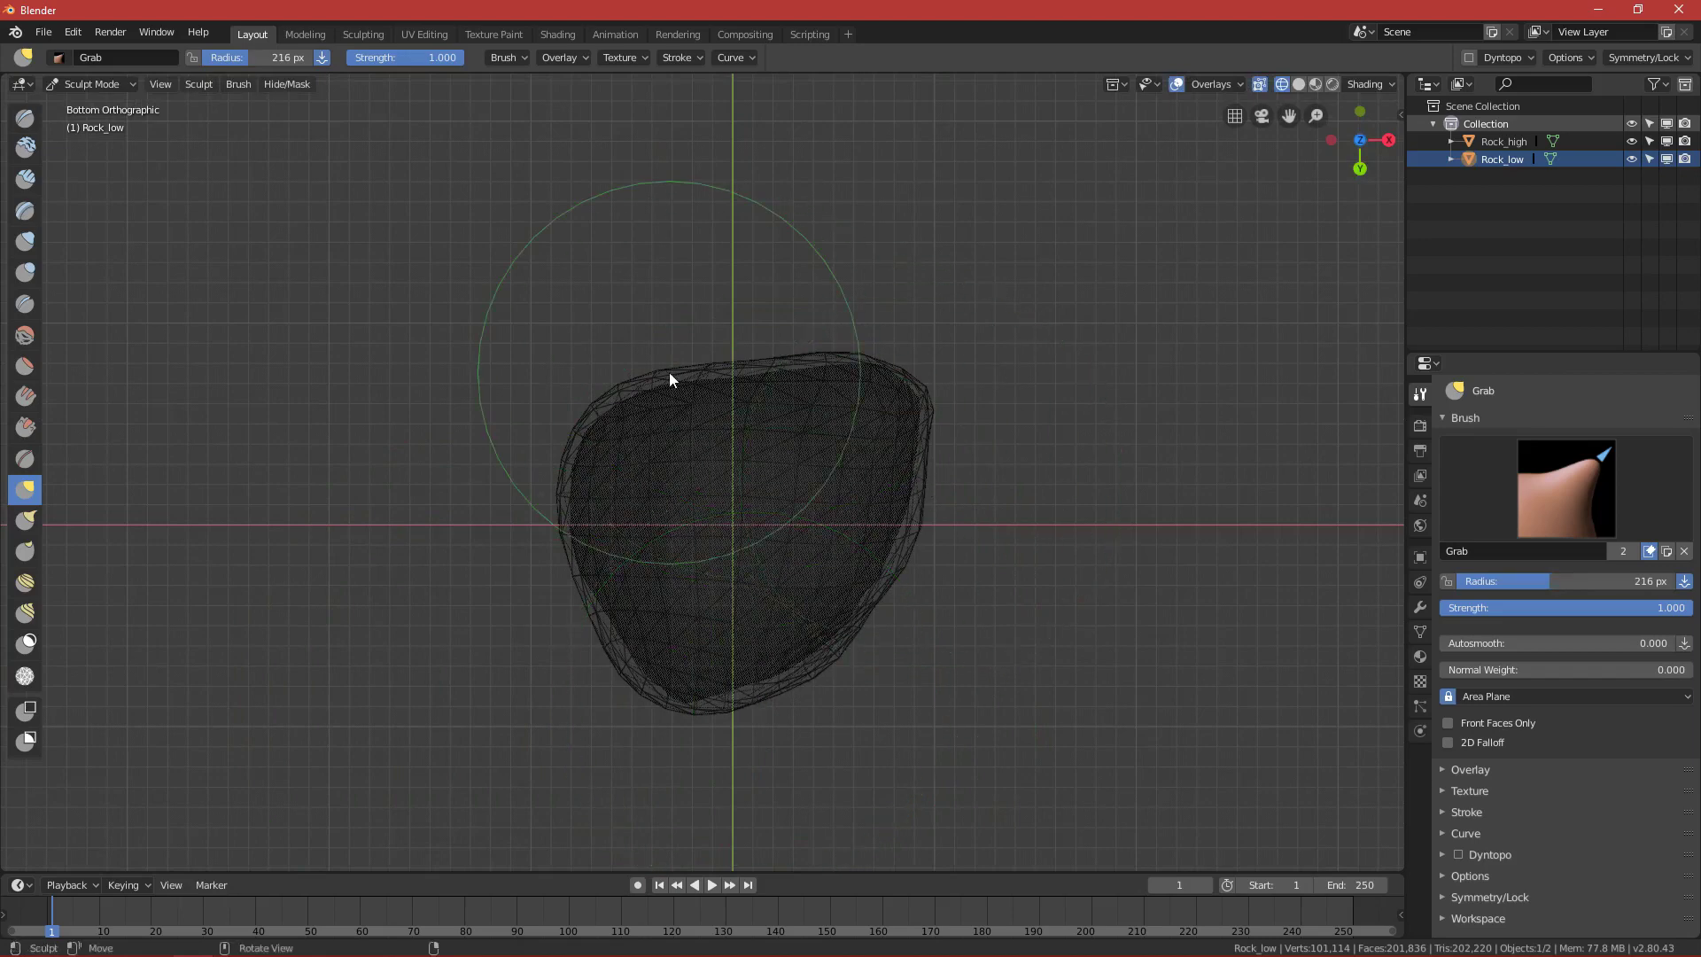
{"action": "key", "text": "grave"}
{"action": "left_click", "coordinate": [455, 376]}
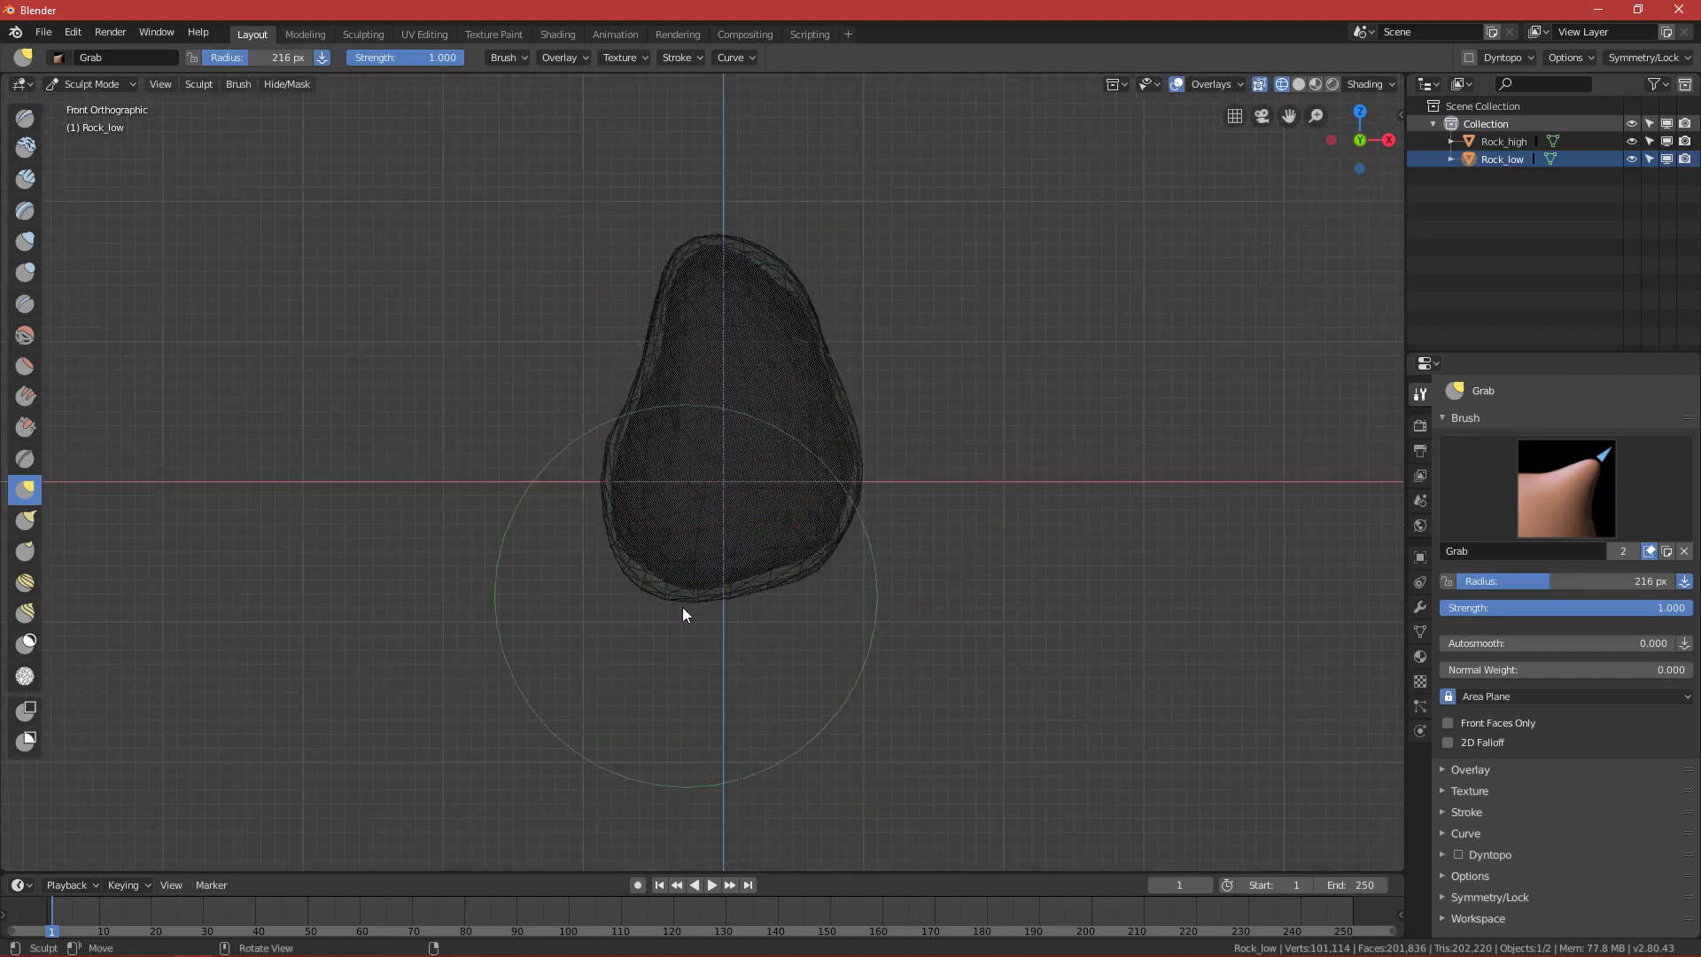
{"action": "left_click_drag", "start_coordinate": [648, 596], "coordinate": [648, 586]}
Return Rock_low to Object Mode and switch the viewport from wireframe to shaded display.
{"action": "key", "text": "ctrl+Tab"}
{"action": "left_click", "coordinate": [551, 395]}
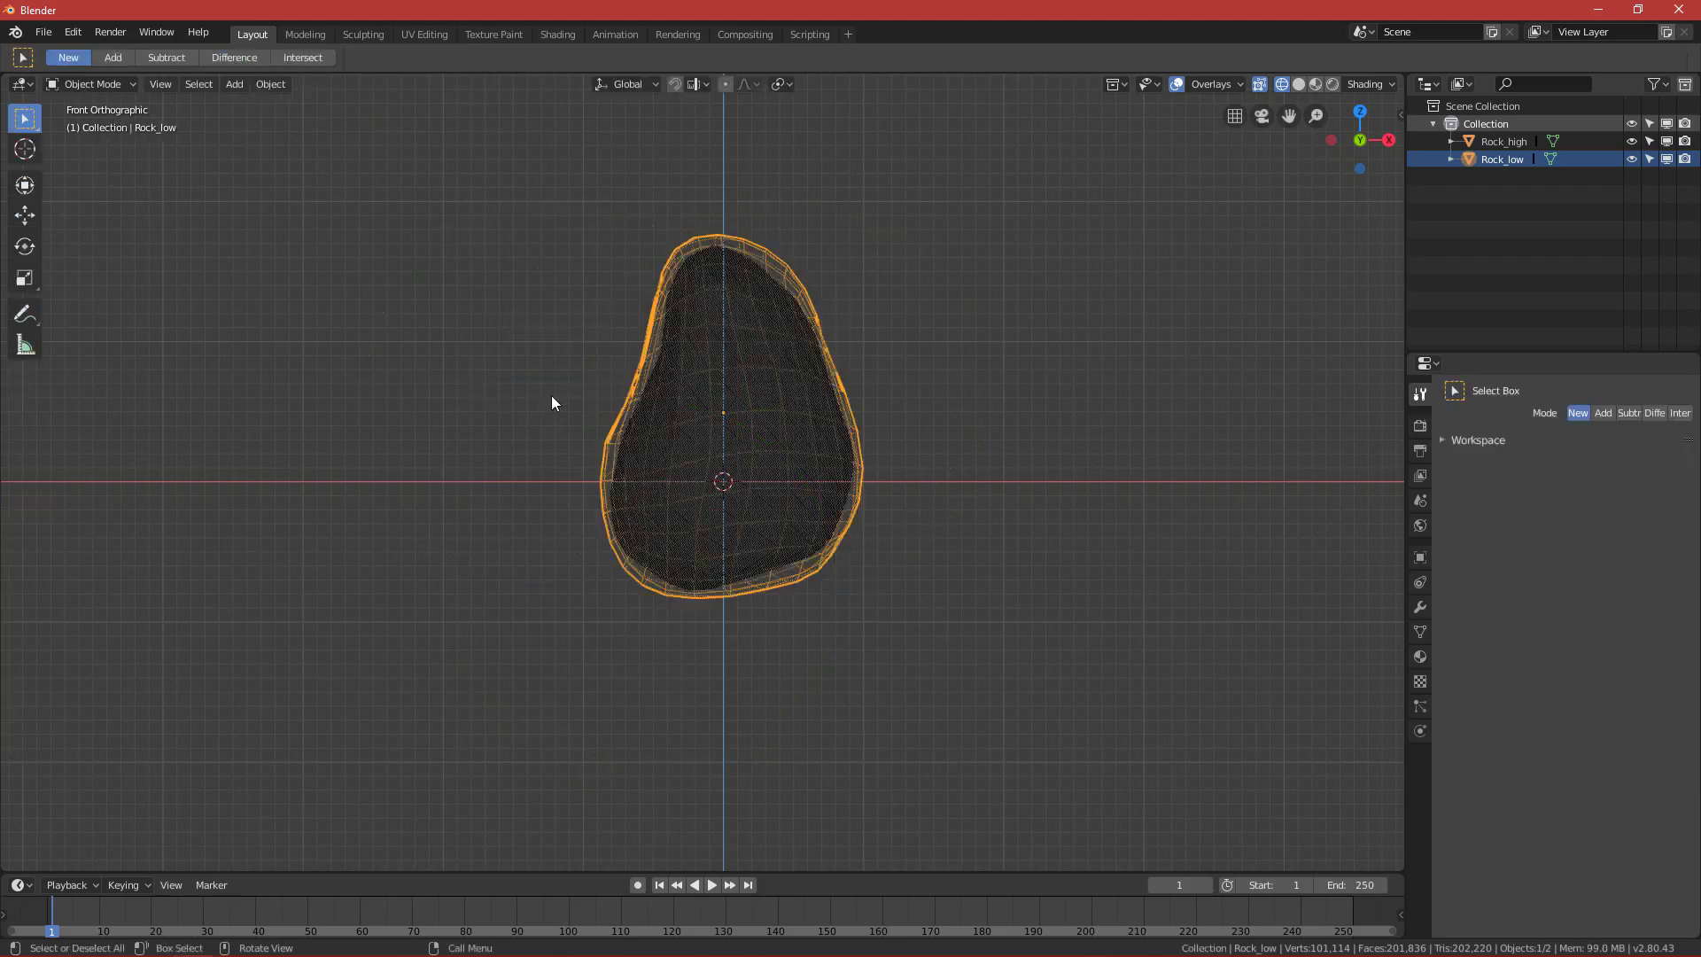
{"action": "key", "text": "z"}
{"action": "left_click", "coordinate": [735, 534]}
{"action": "scroll", "coordinate": [751, 495], "scroll_direction": "up", "scroll_amount": 1}
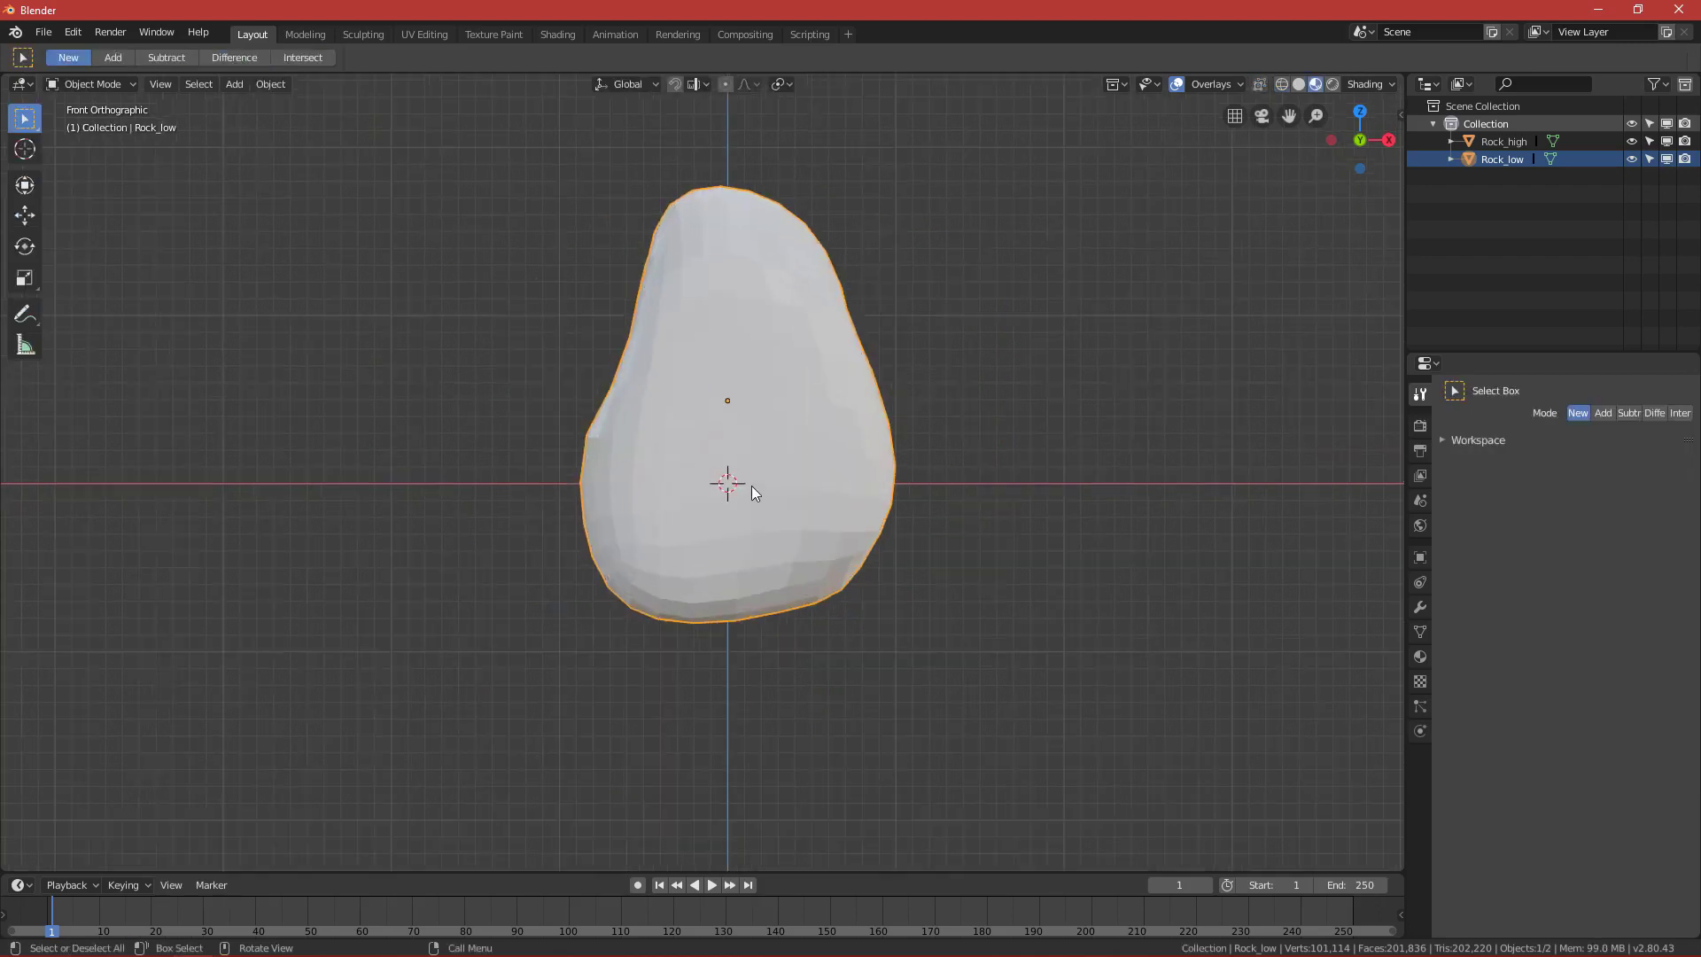
{"action": "scroll", "coordinate": [736, 415], "scroll_direction": "down", "scroll_amount": 1}
{"action": "key", "text": "ctrl+Tab"}
{"action": "left_click", "coordinate": [629, 408]}
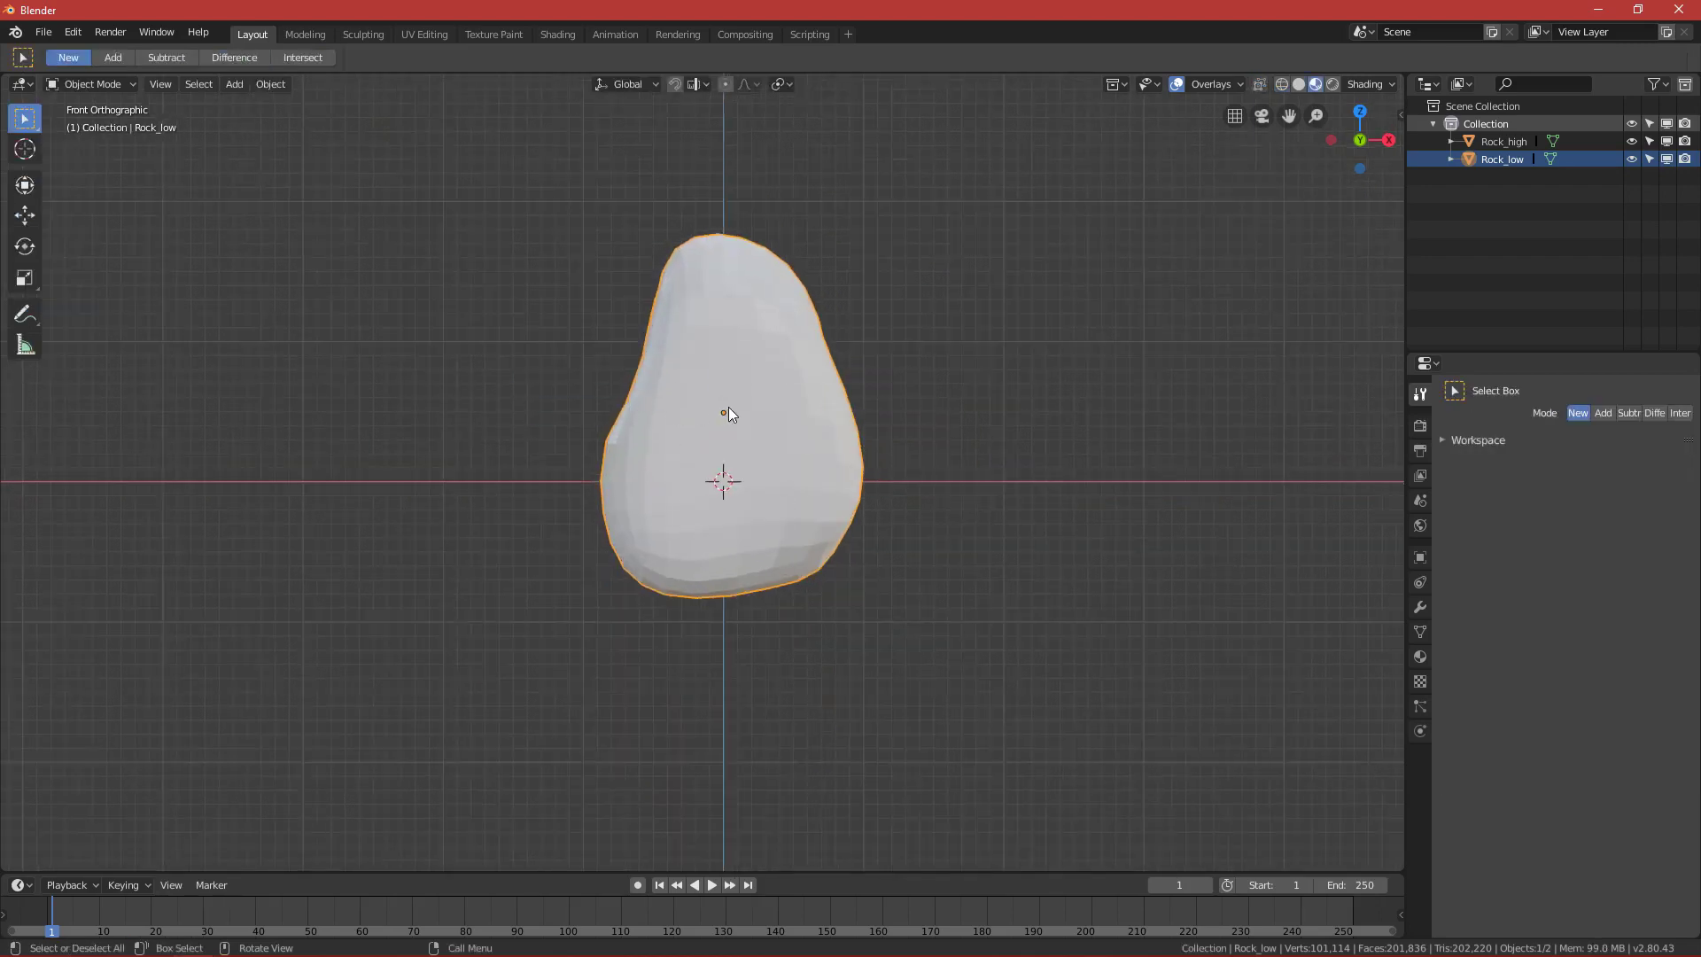
{"action": "middle_click_drag", "start_coordinate": [779, 440], "coordinate": [510, 400]}
{"action": "scroll", "coordinate": [694, 464], "scroll_direction": "up", "scroll_amount": 1}
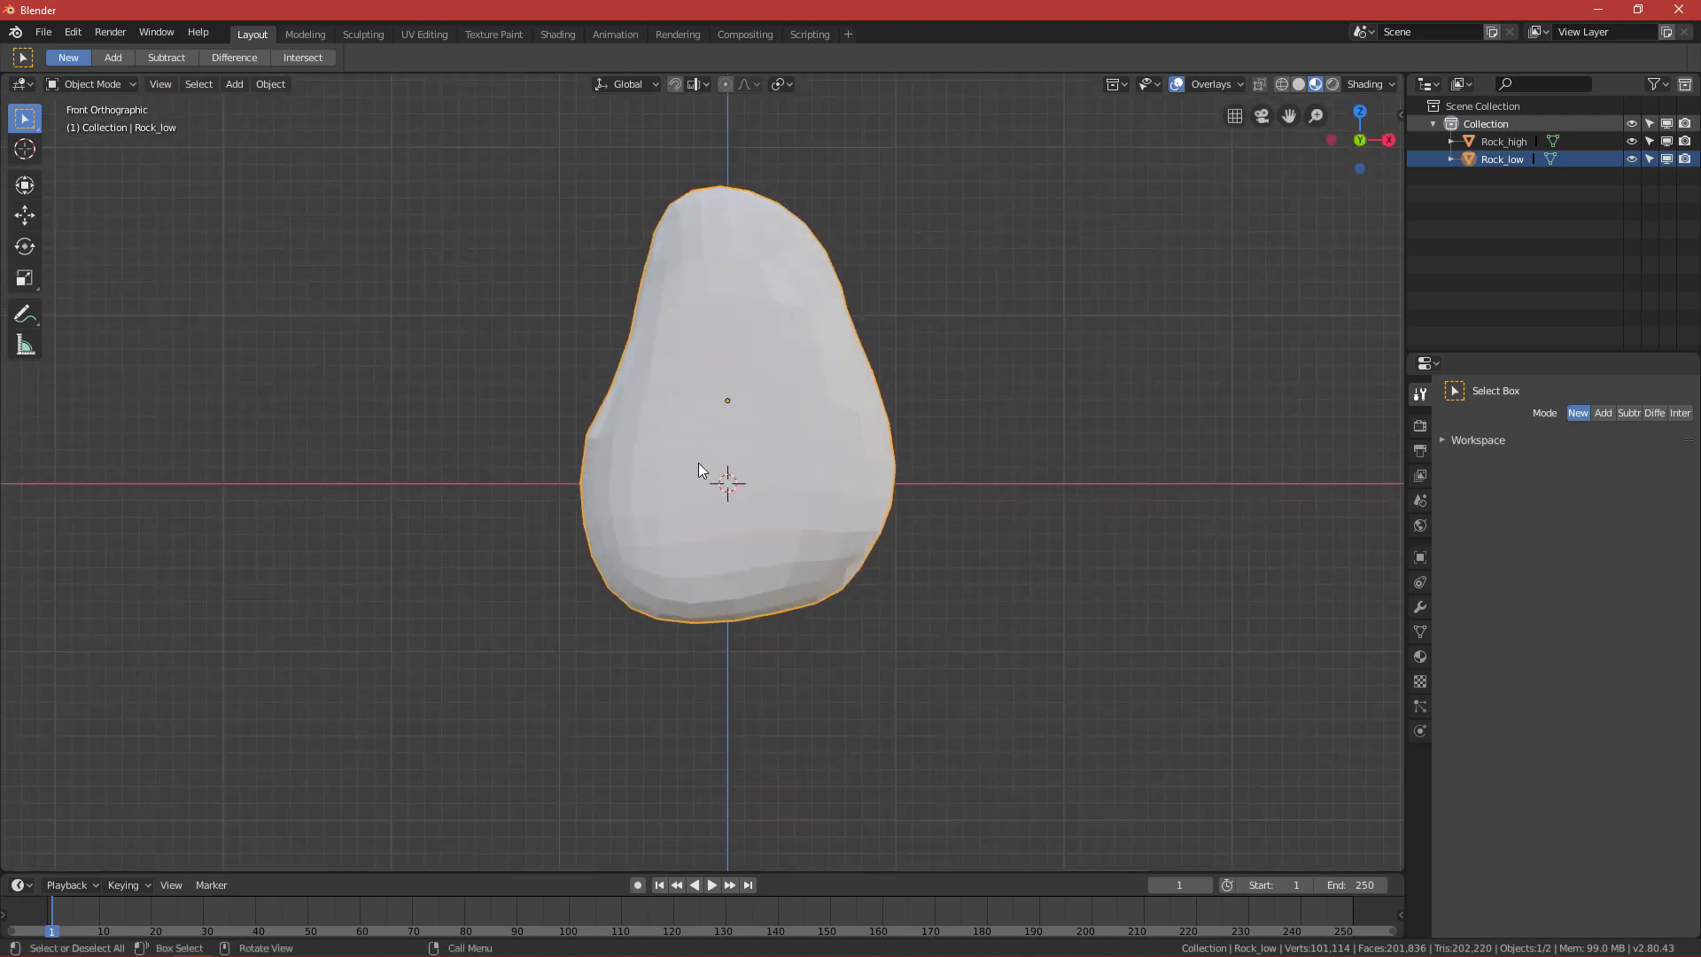
Save the scene as Rock_Stylized.blend in the Blender Projects folder.
{"action": "key", "text": "ctrl"}
{"action": "key", "text": "ctrl+s"}
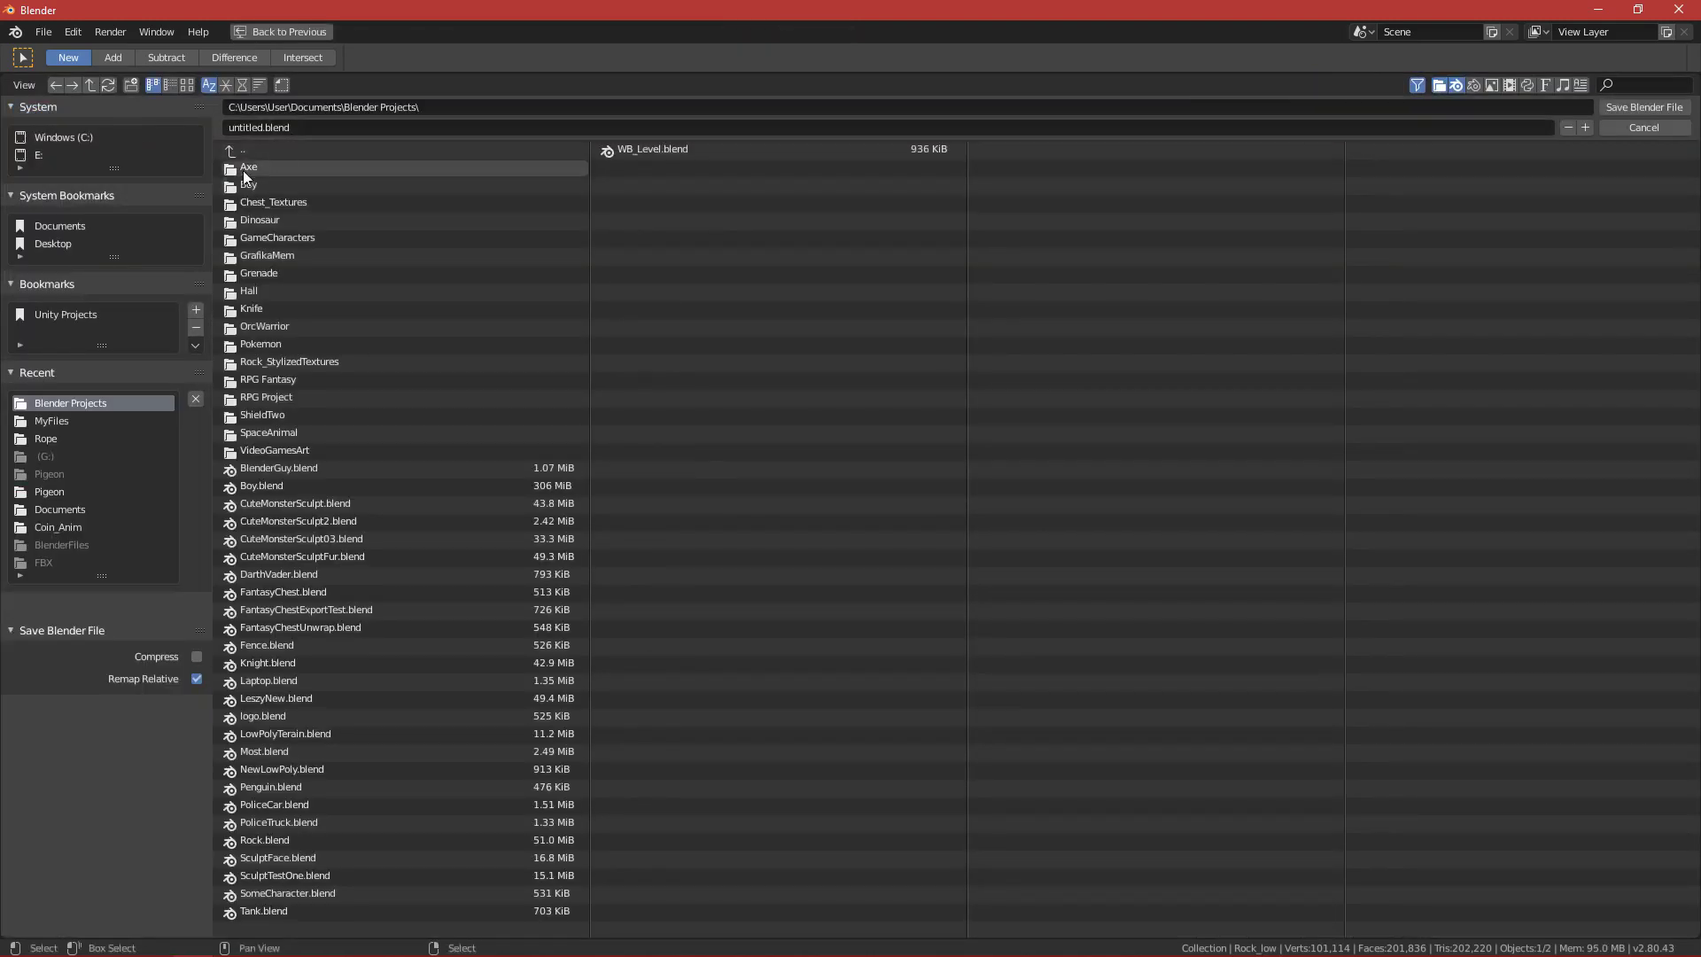
{"action": "left_click", "coordinate": [258, 125]}
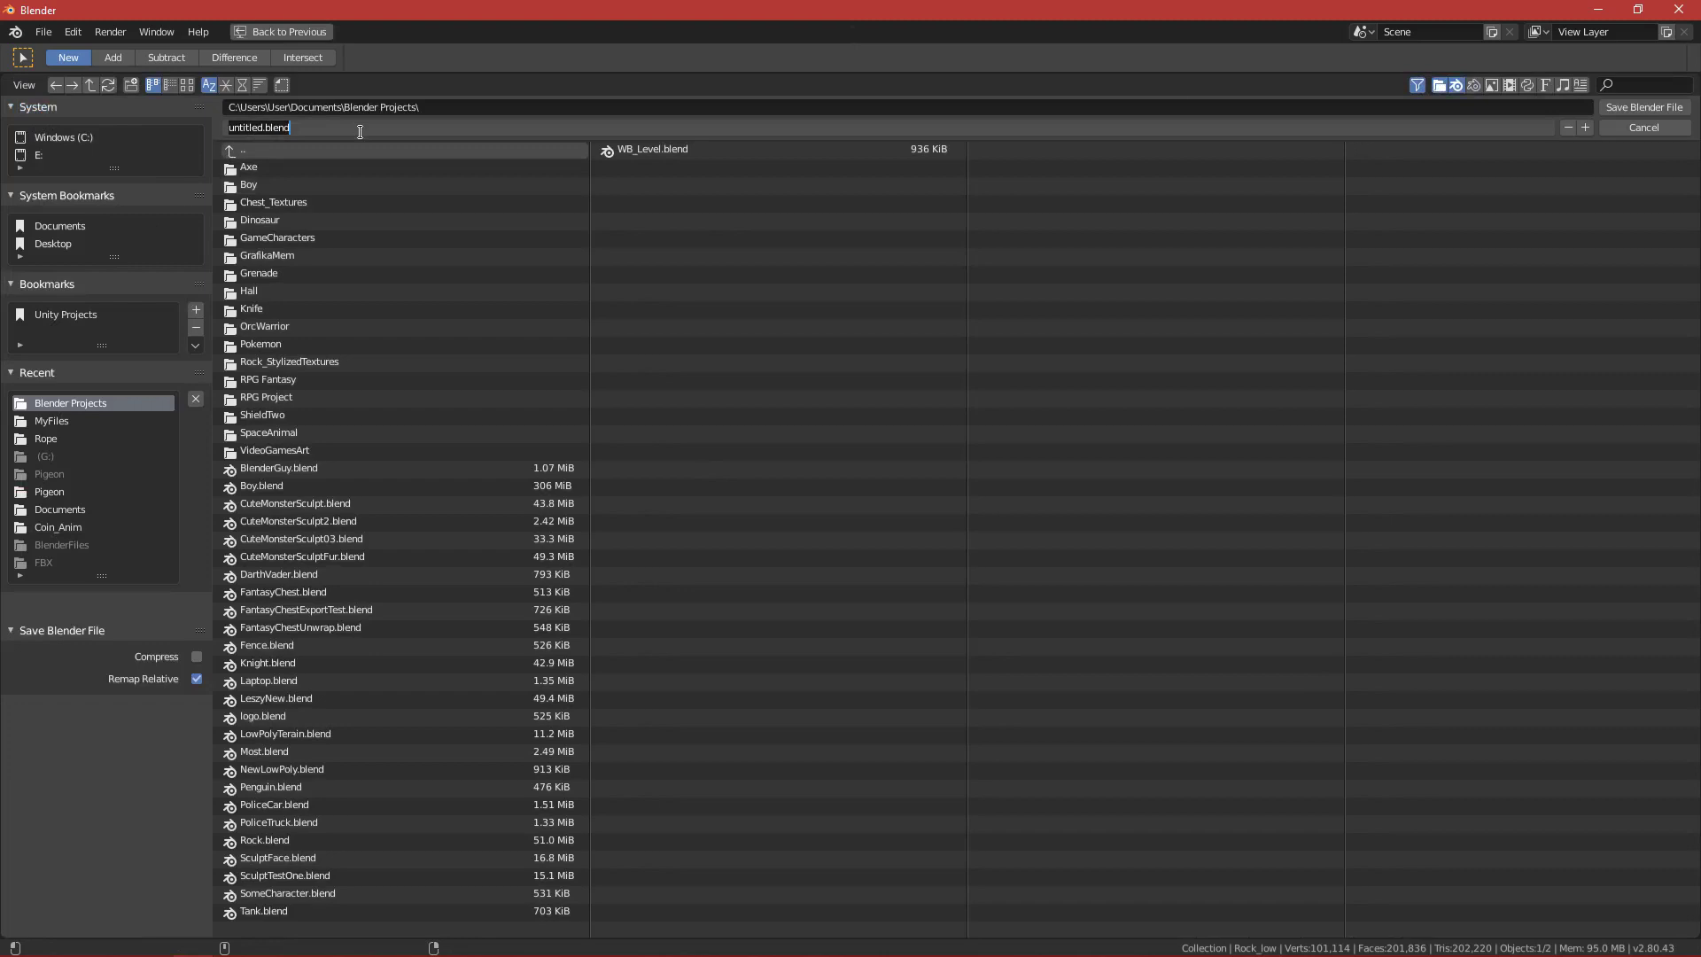
{"action": "type", "text": "Rock_Stylized"}
{"action": "key", "text": "Return"}
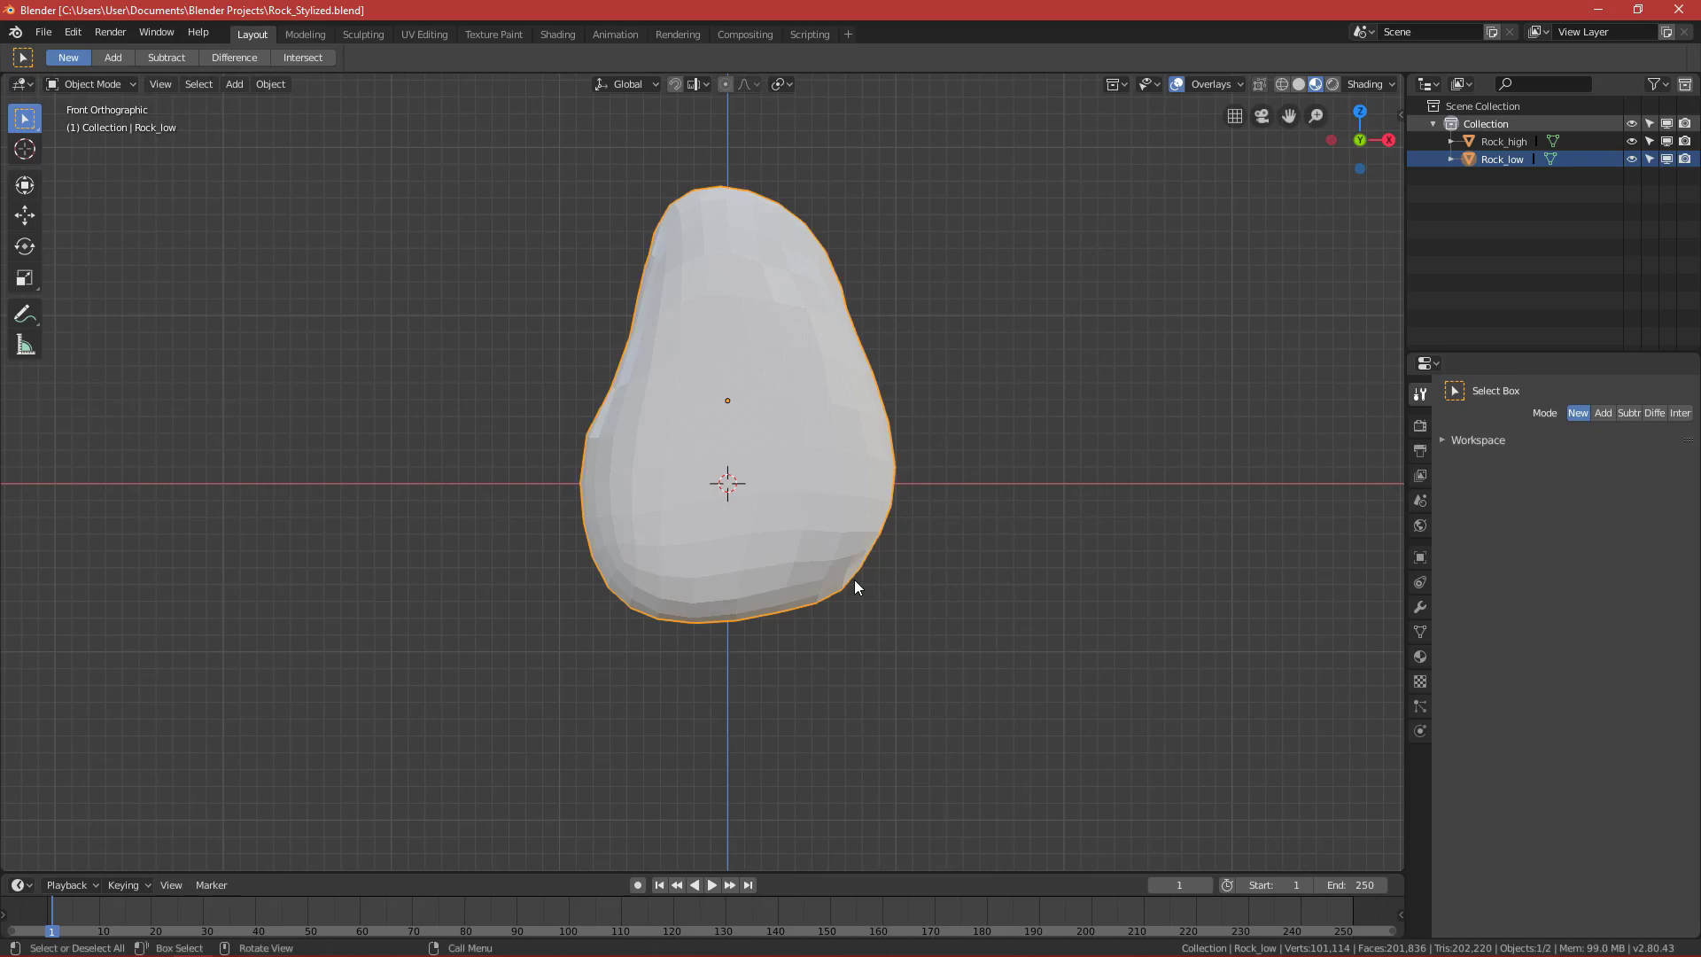
{"action": "middle_click_drag", "start_coordinate": [804, 453], "coordinate": [750, 521]}
{"action": "middle_click_drag", "start_coordinate": [844, 479], "coordinate": [835, 406]}
{"action": "right_click", "coordinate": [820, 406]}
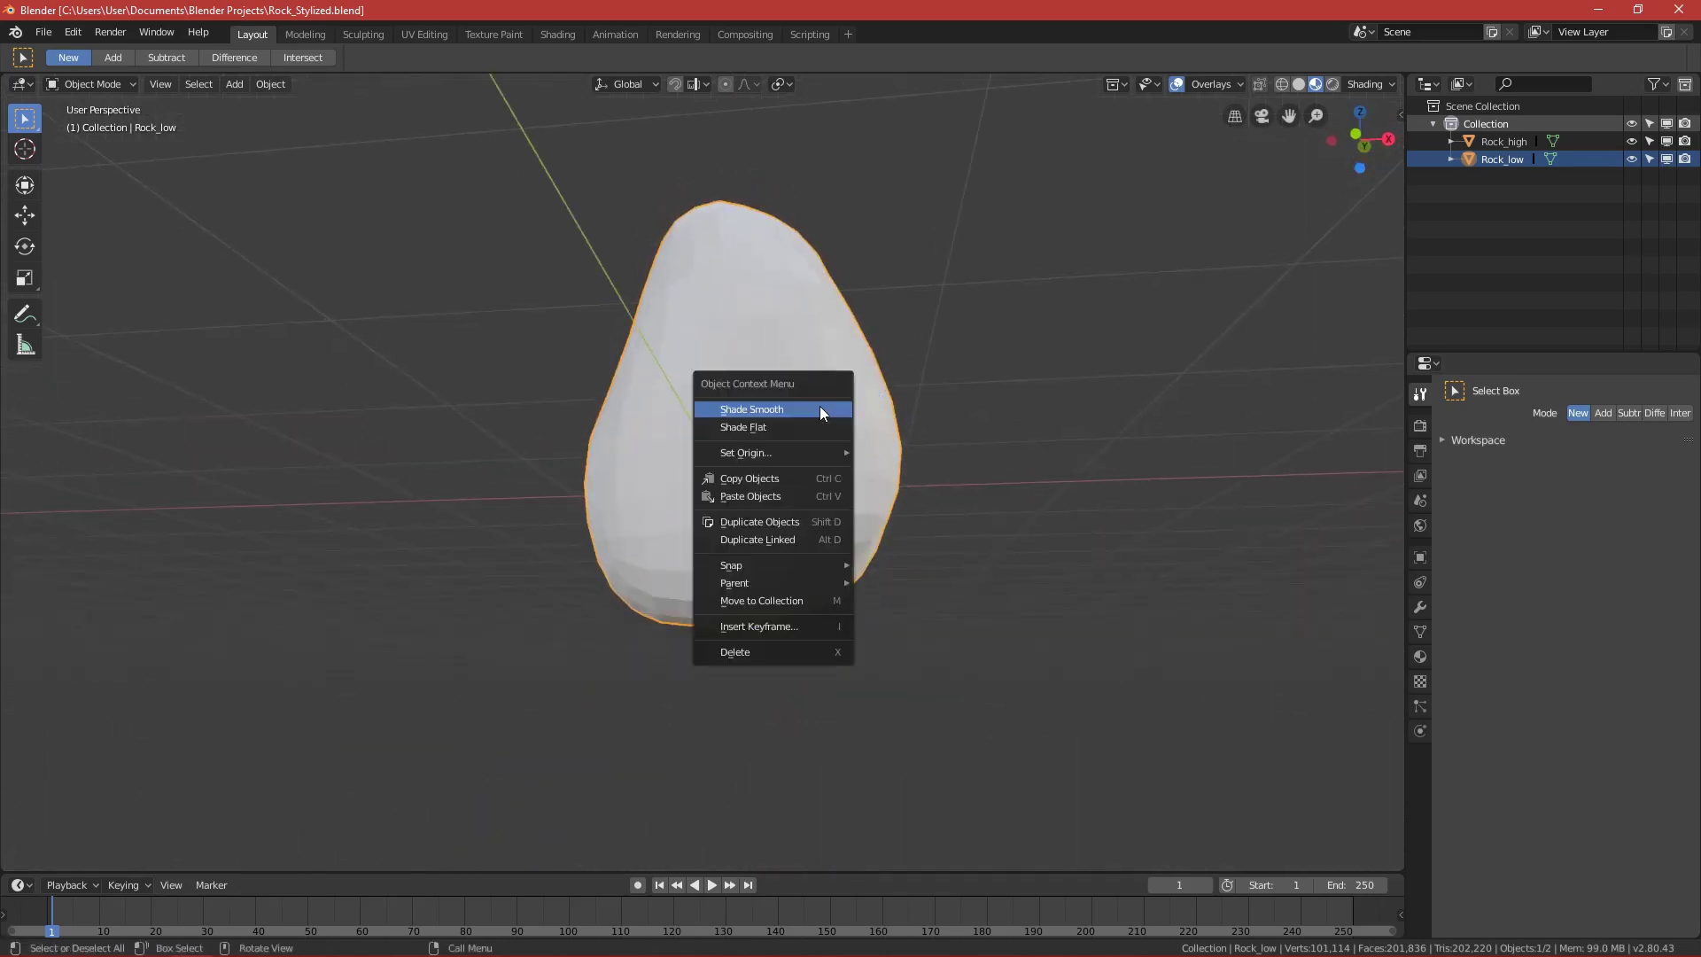
{"action": "middle_click_drag", "start_coordinate": [781, 305], "coordinate": [741, 438], "text": "alt"}
{"action": "left_click", "coordinate": [794, 452]}
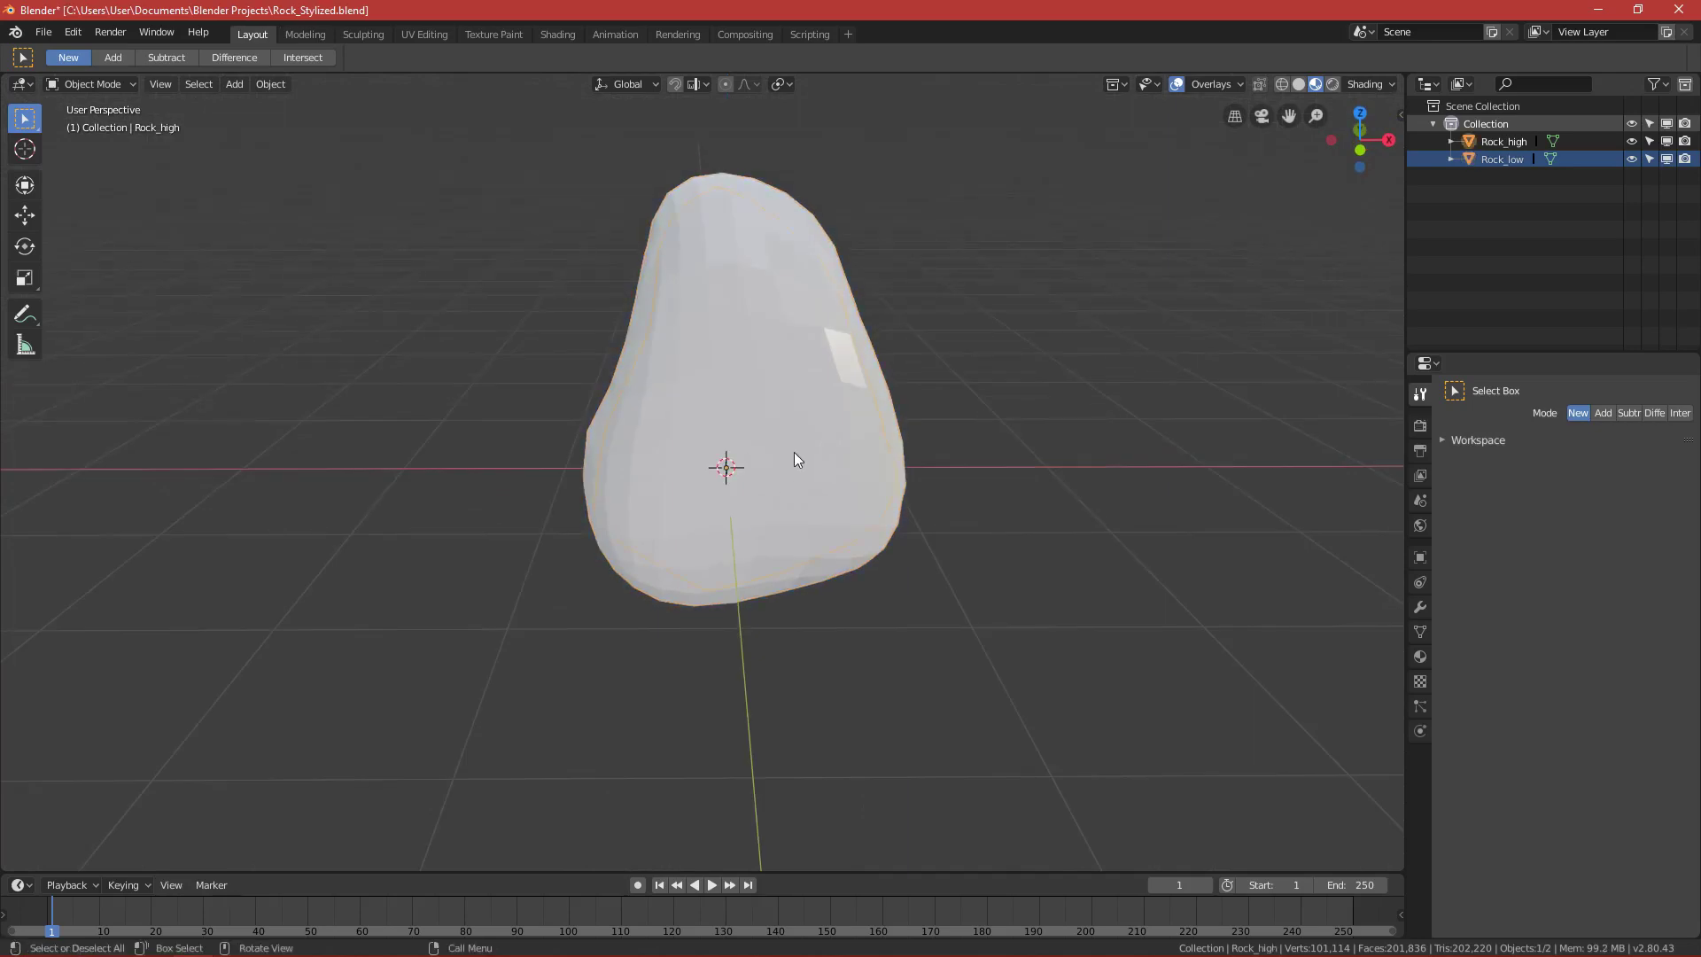
{"action": "left_click", "coordinate": [783, 213]}
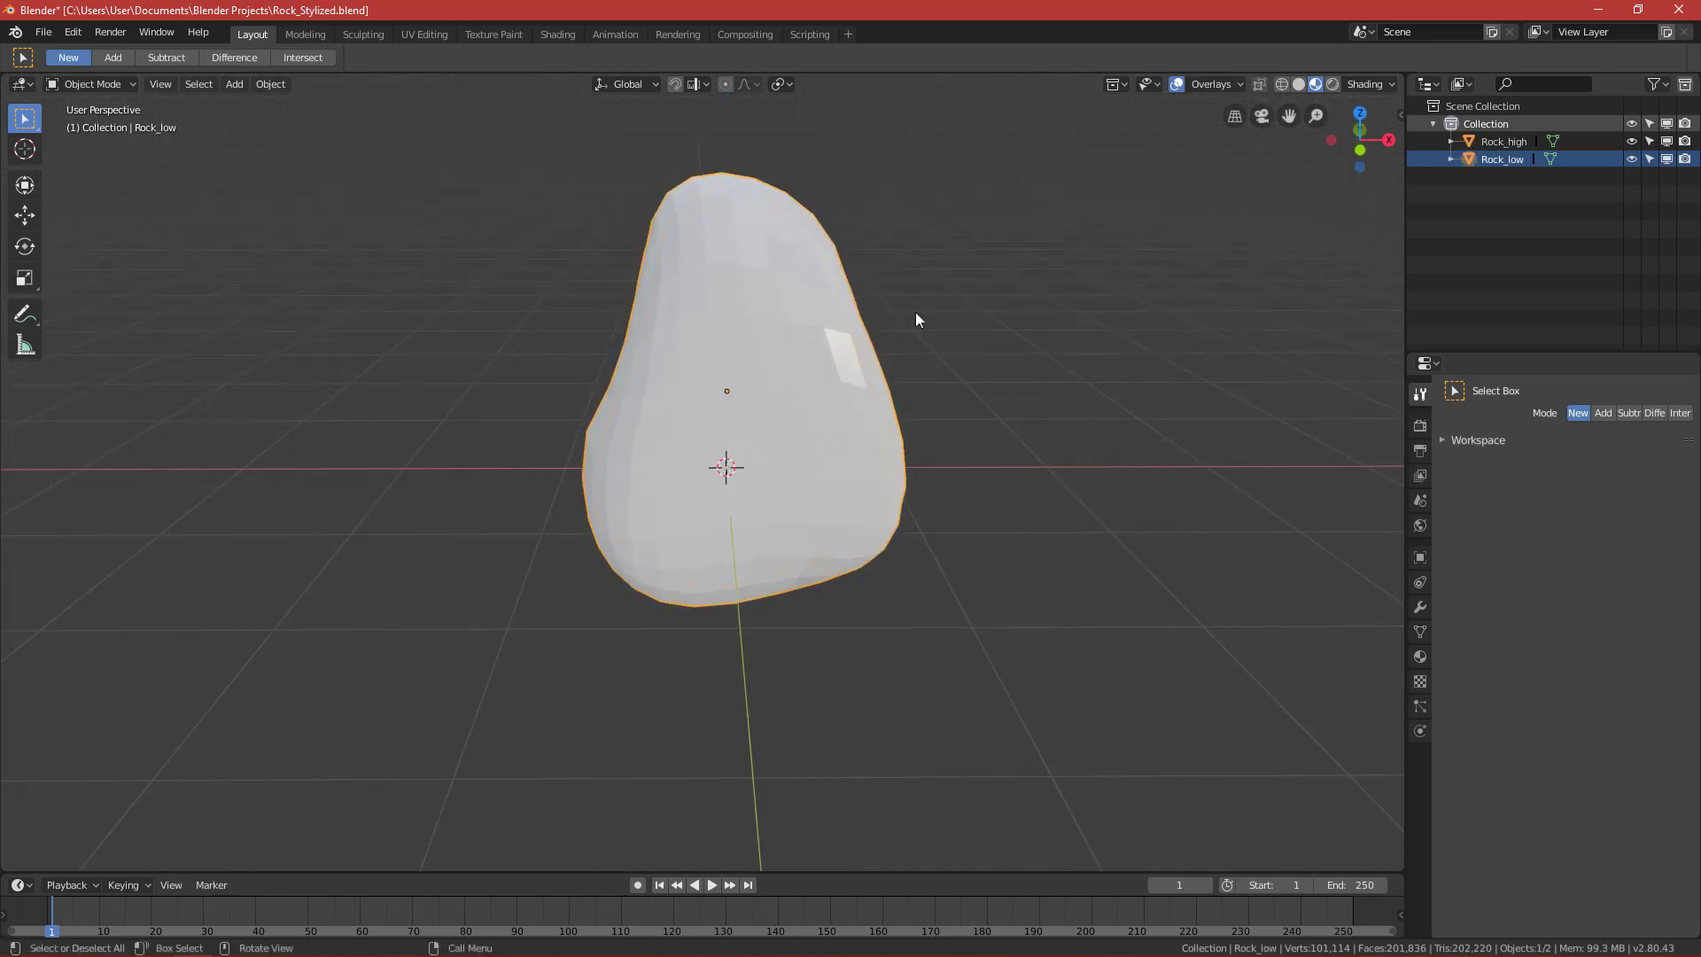
{"action": "middle_click_drag", "start_coordinate": [916, 319], "coordinate": [742, 471]}
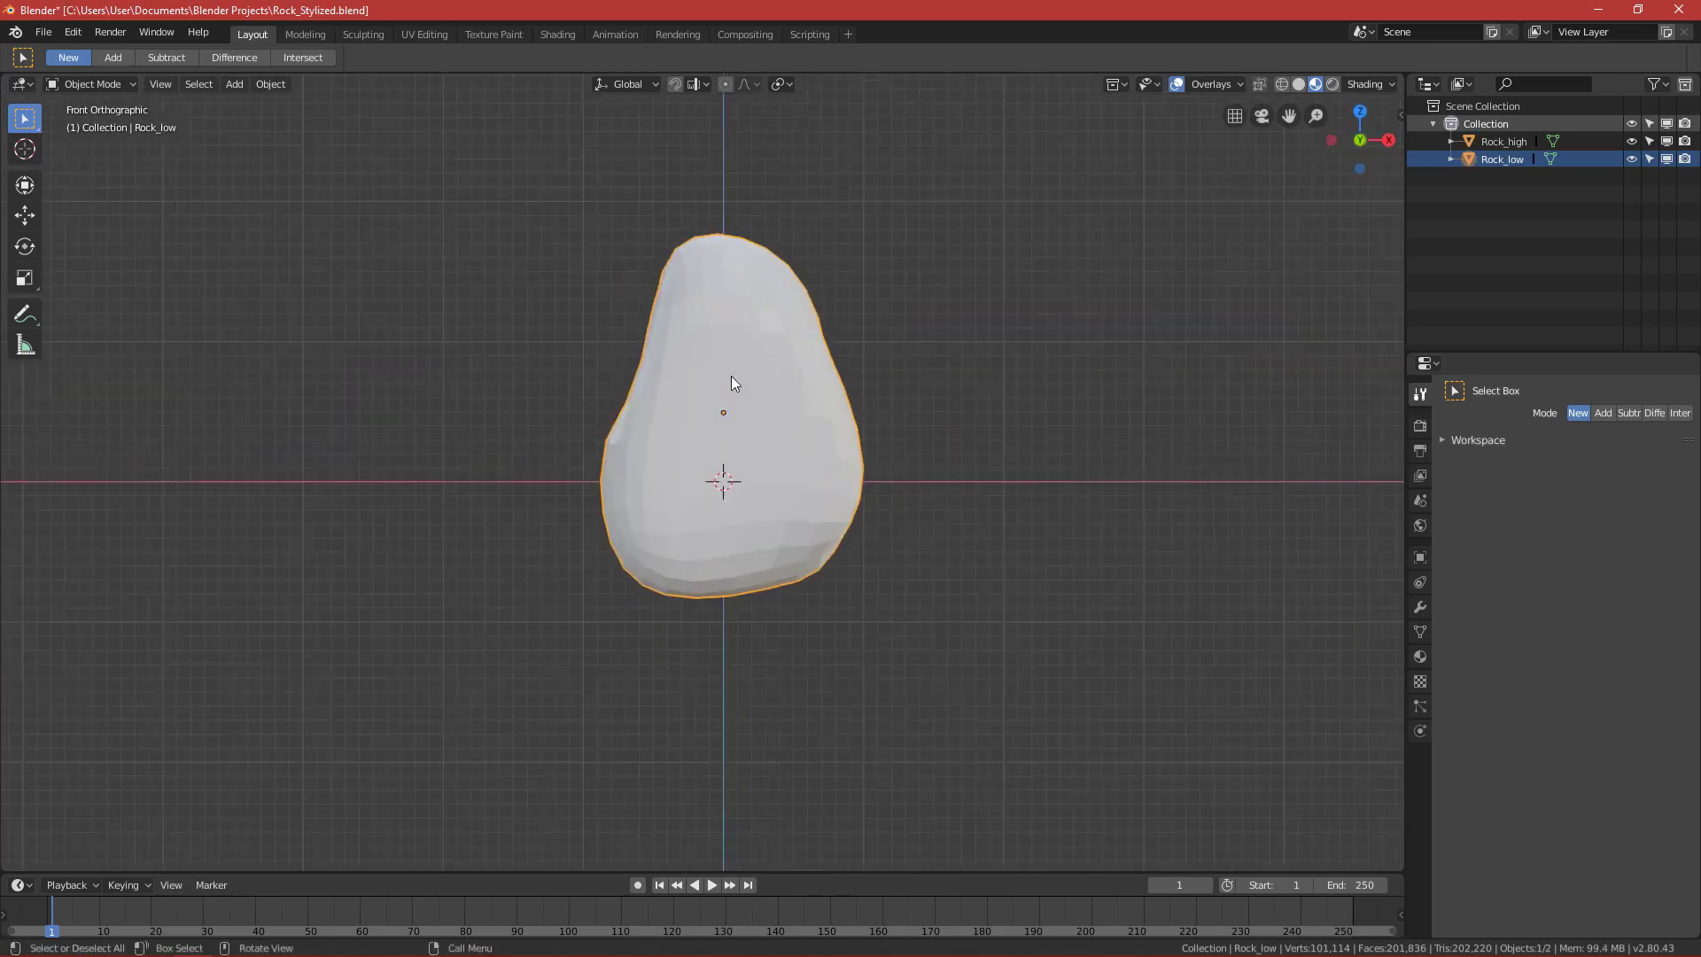
{"action": "scroll", "coordinate": [755, 452], "scroll_direction": "up", "scroll_amount": 1}
{"action": "key", "text": "g"}
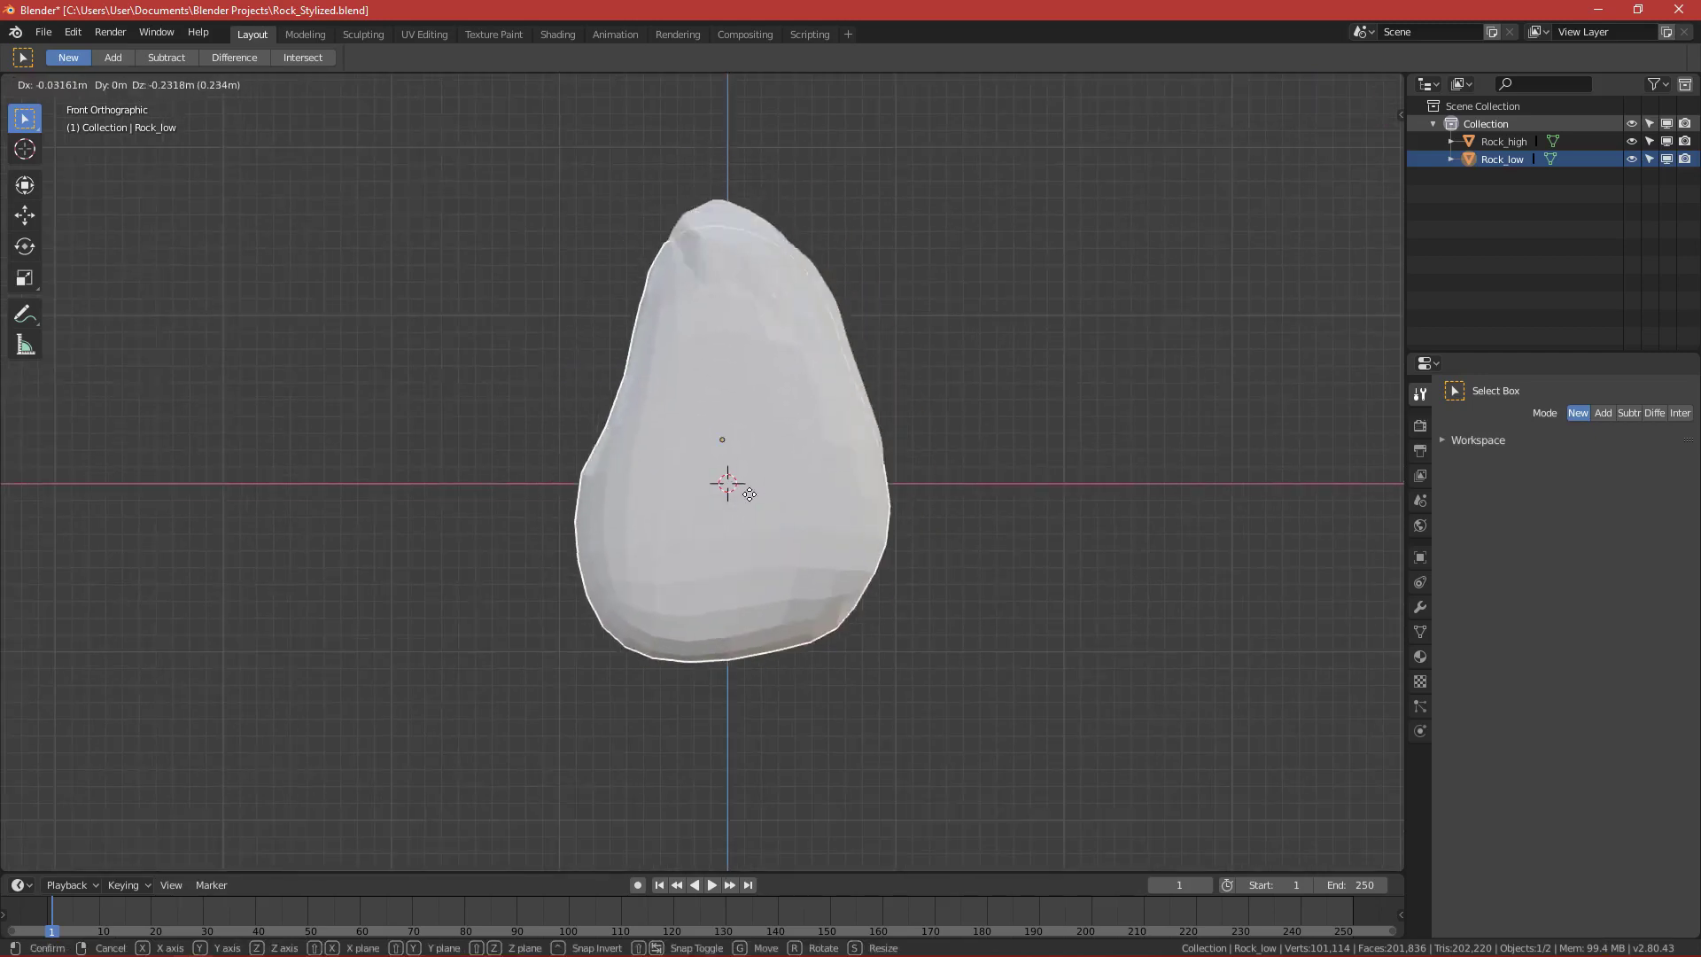
{"action": "right_click", "coordinate": [741, 445]}
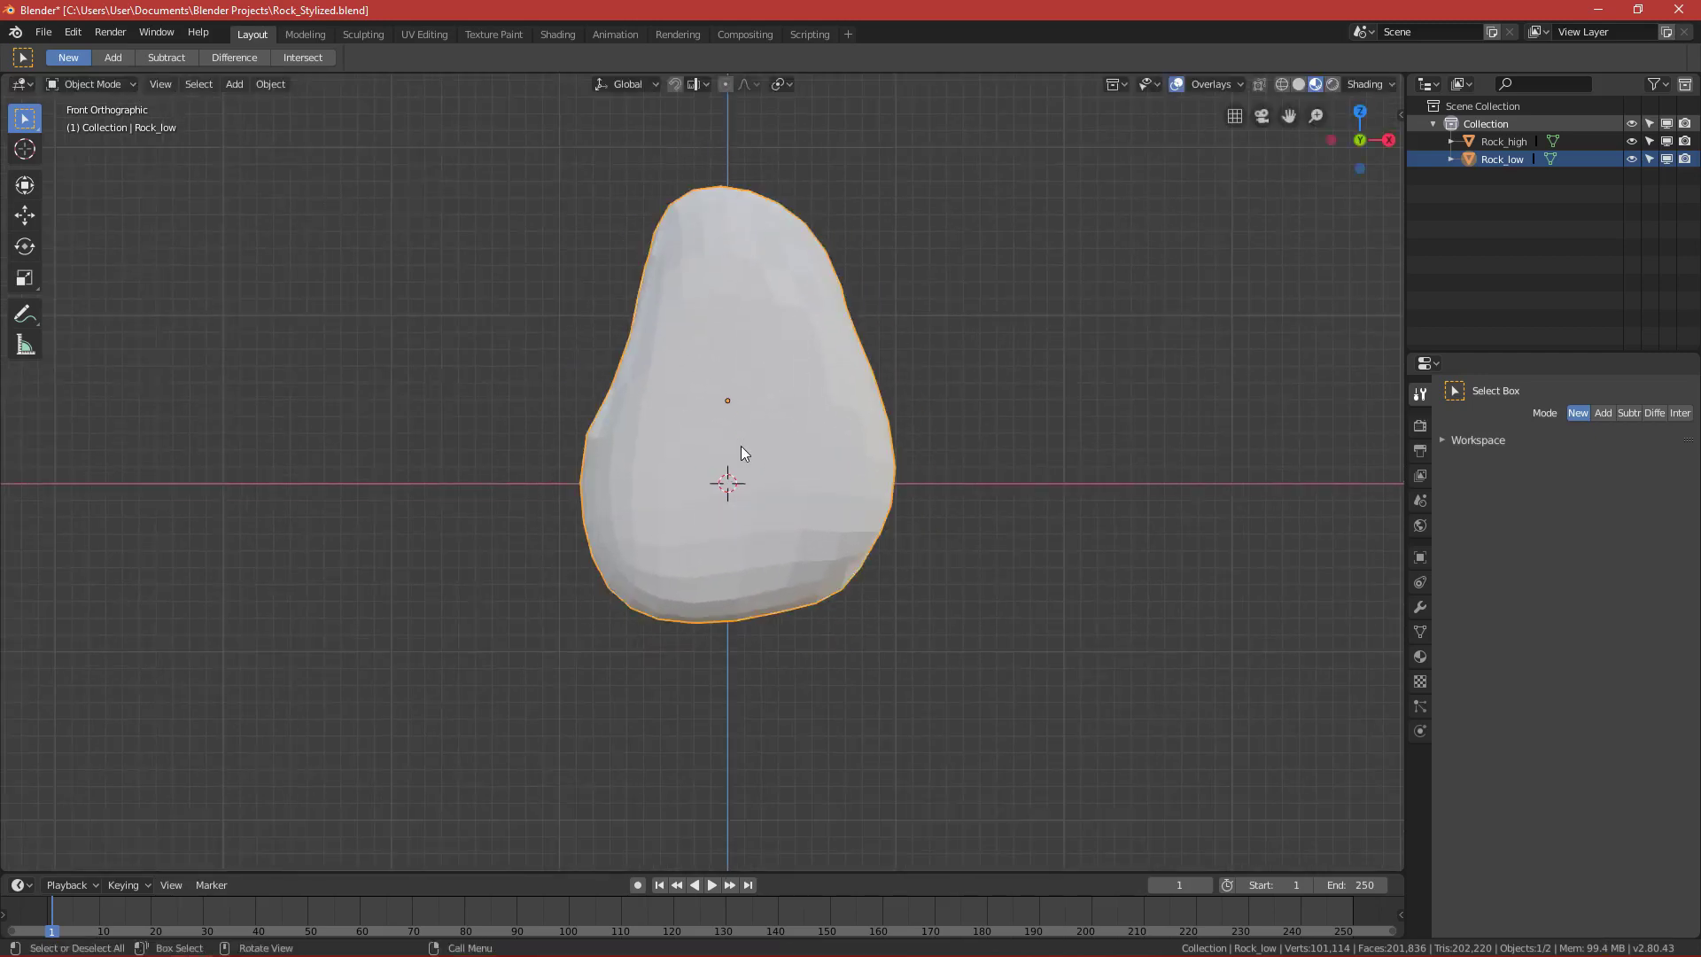
Add a Shrinkwrap modifier to Rock_low.
{"action": "left_click", "coordinate": [1420, 607]}
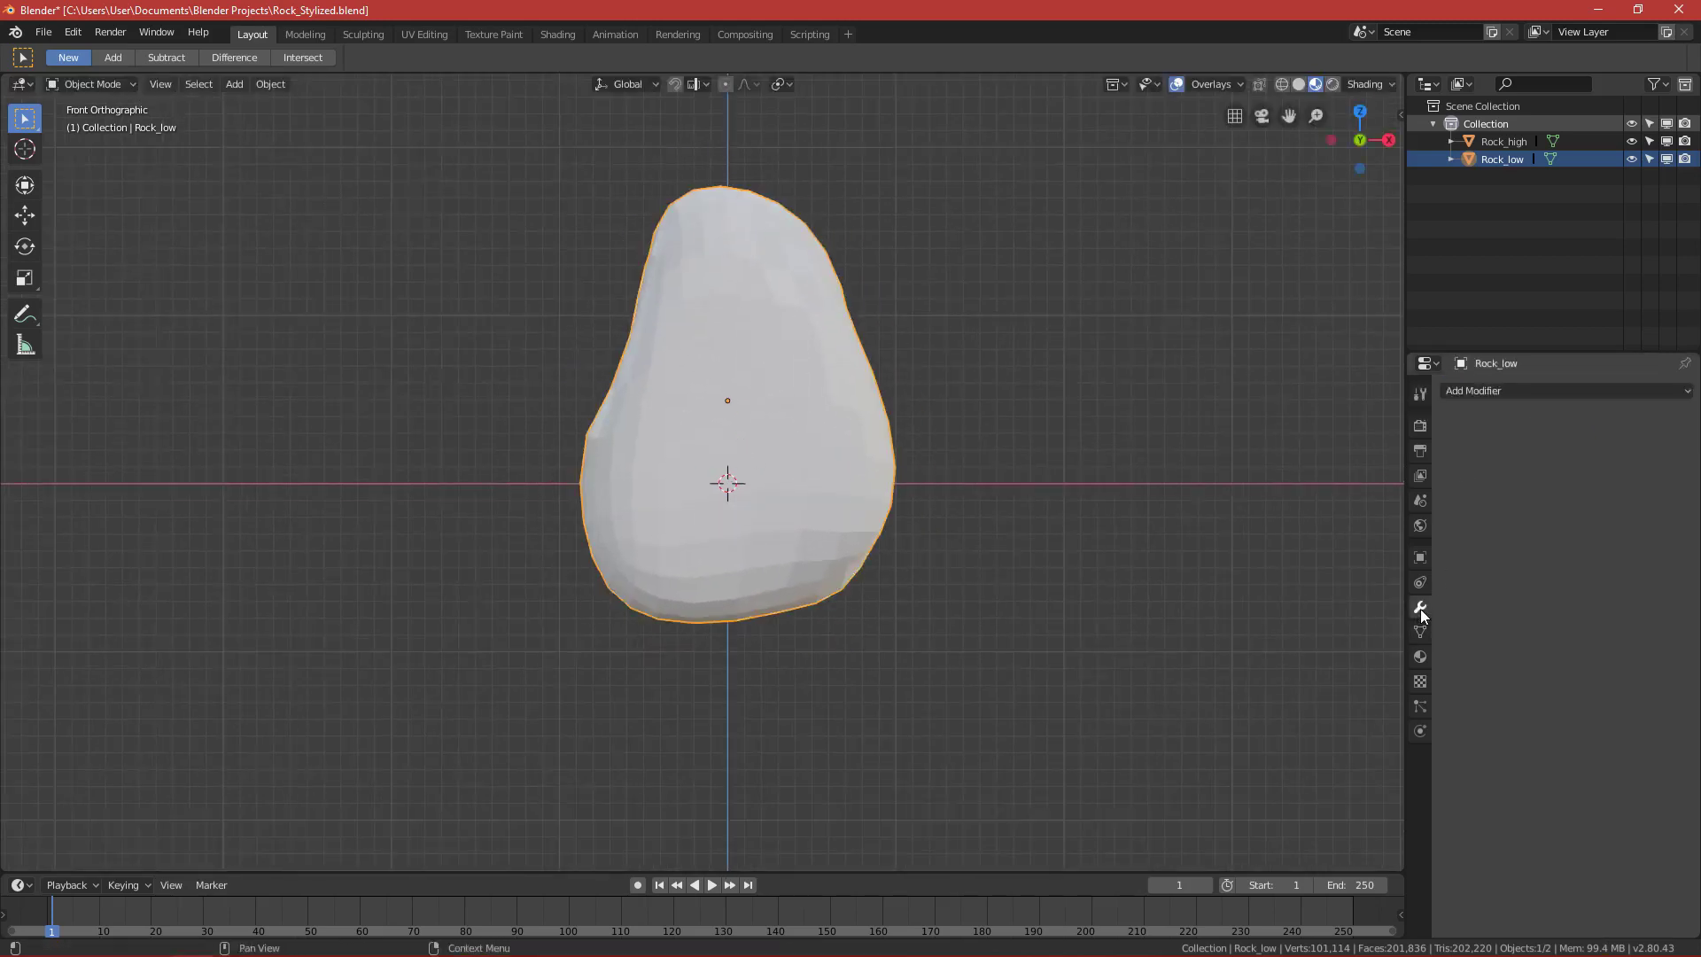
{"action": "left_click", "coordinate": [1517, 390]}
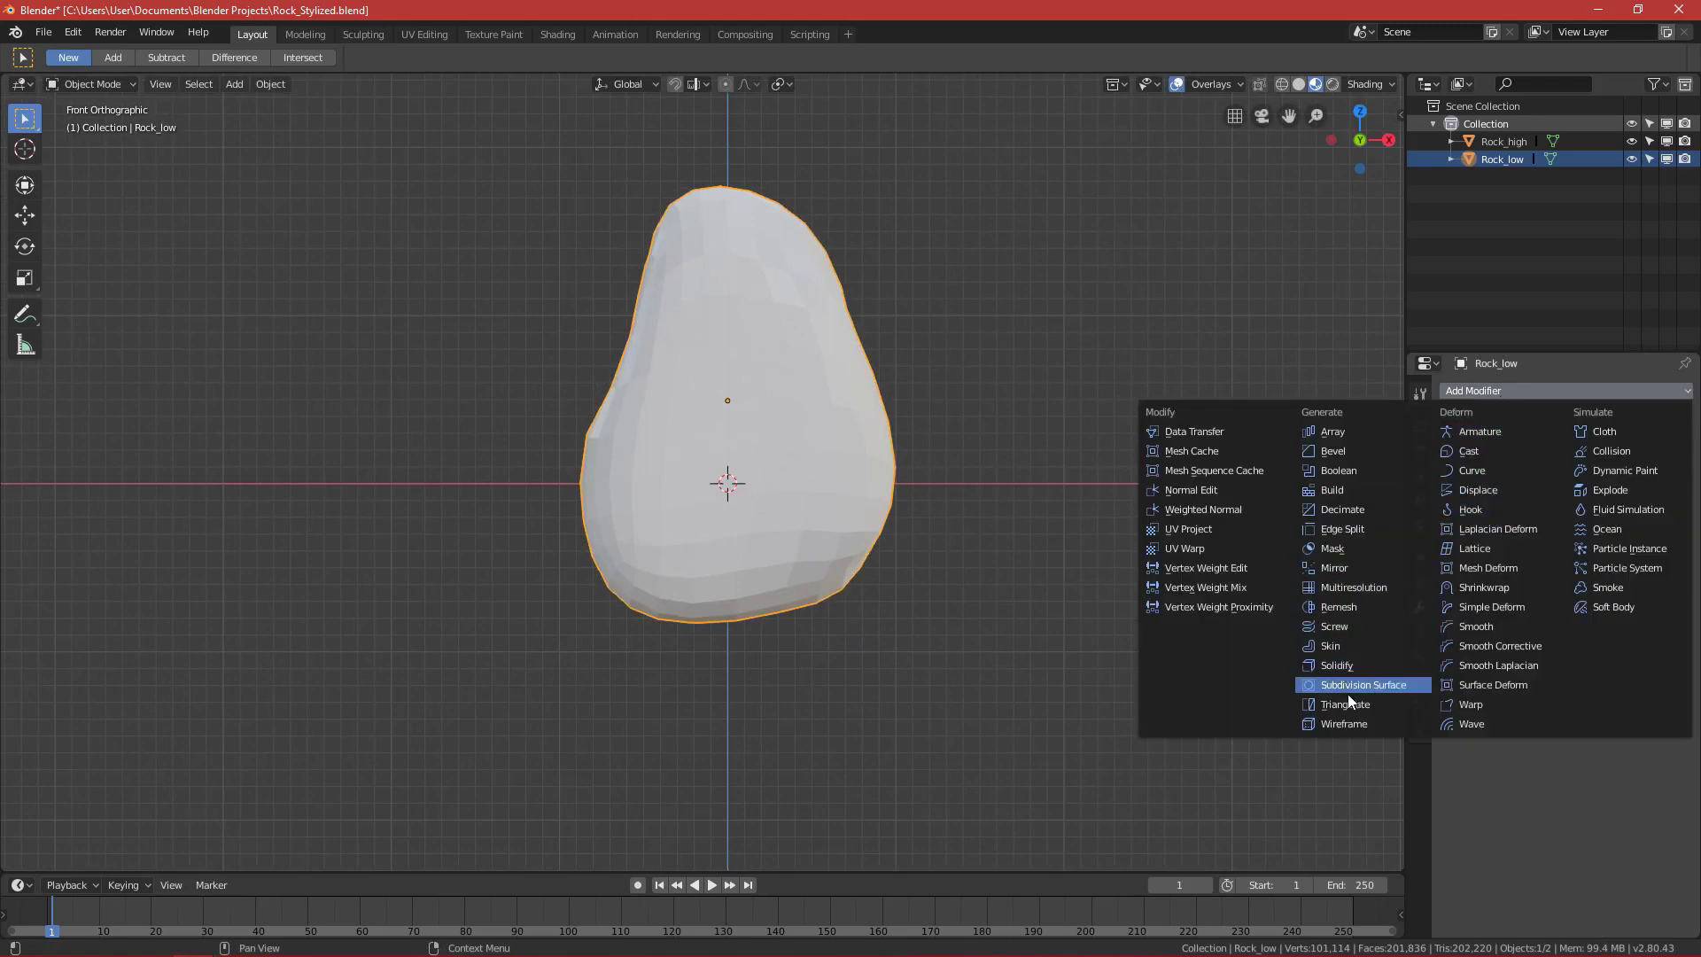
{"action": "left_click", "coordinate": [1481, 586]}
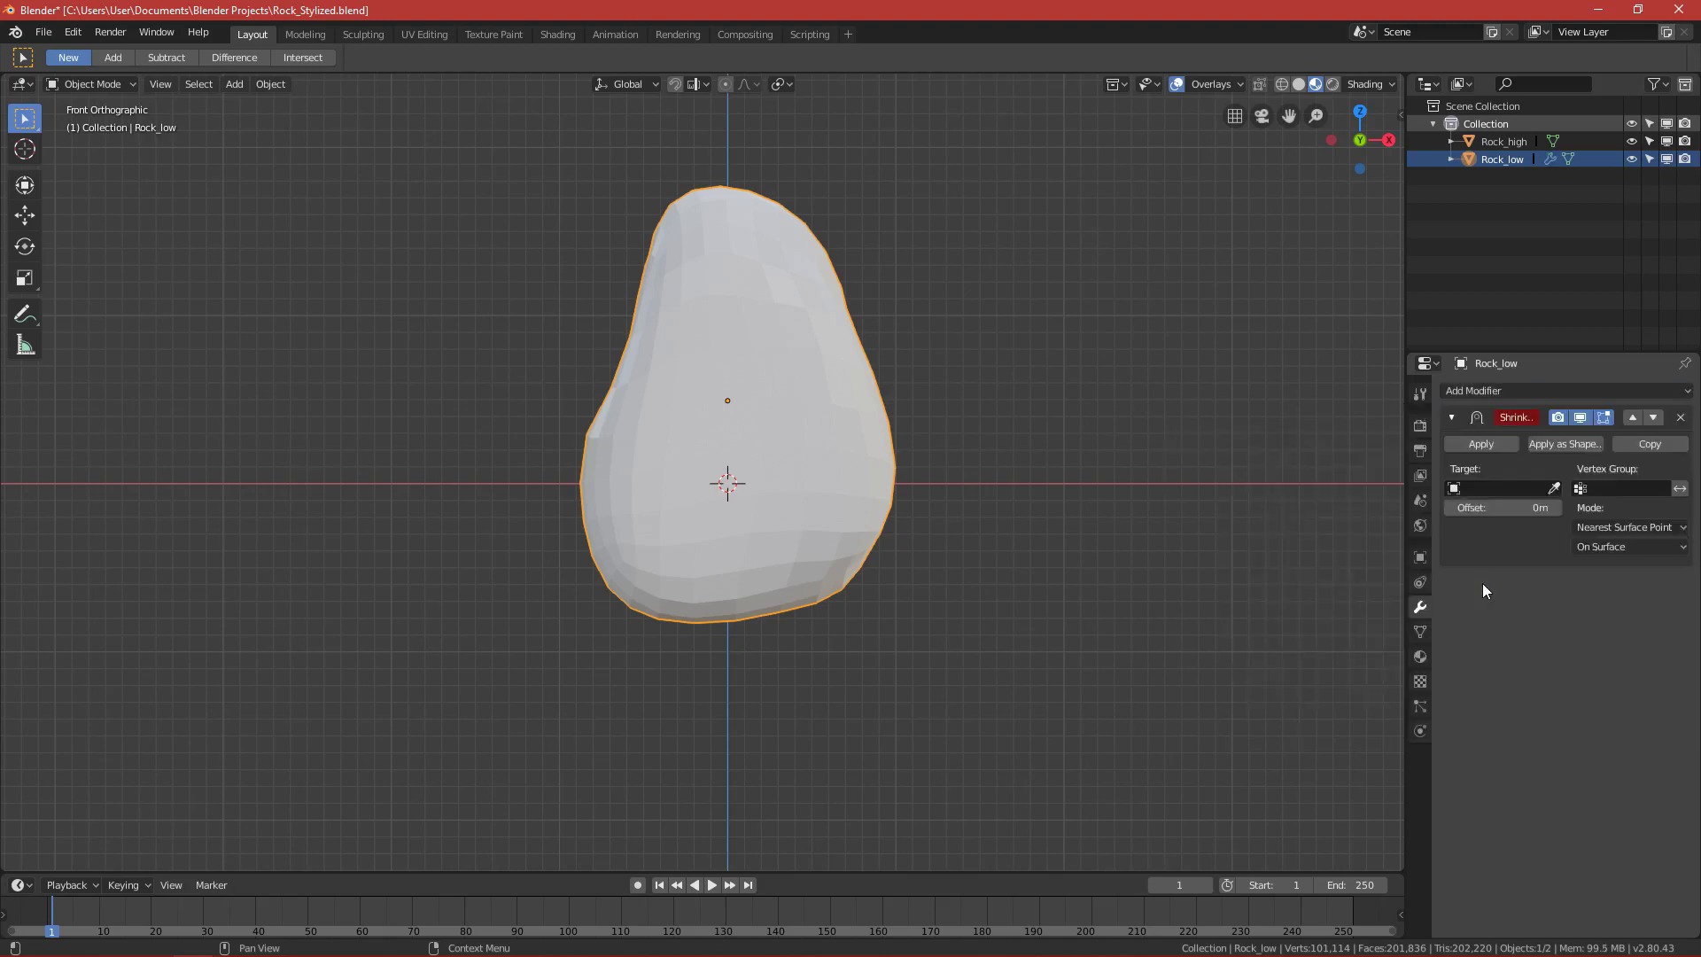
Switch to wireframe, select both rocks, and pick Rock_high as the target of Rock_low's Shrinkwrap modifier.
{"action": "scroll", "coordinate": [796, 477], "scroll_direction": "up", "scroll_amount": 1}
{"action": "middle_click_drag", "start_coordinate": [797, 484], "coordinate": [809, 522], "text": "shift"}
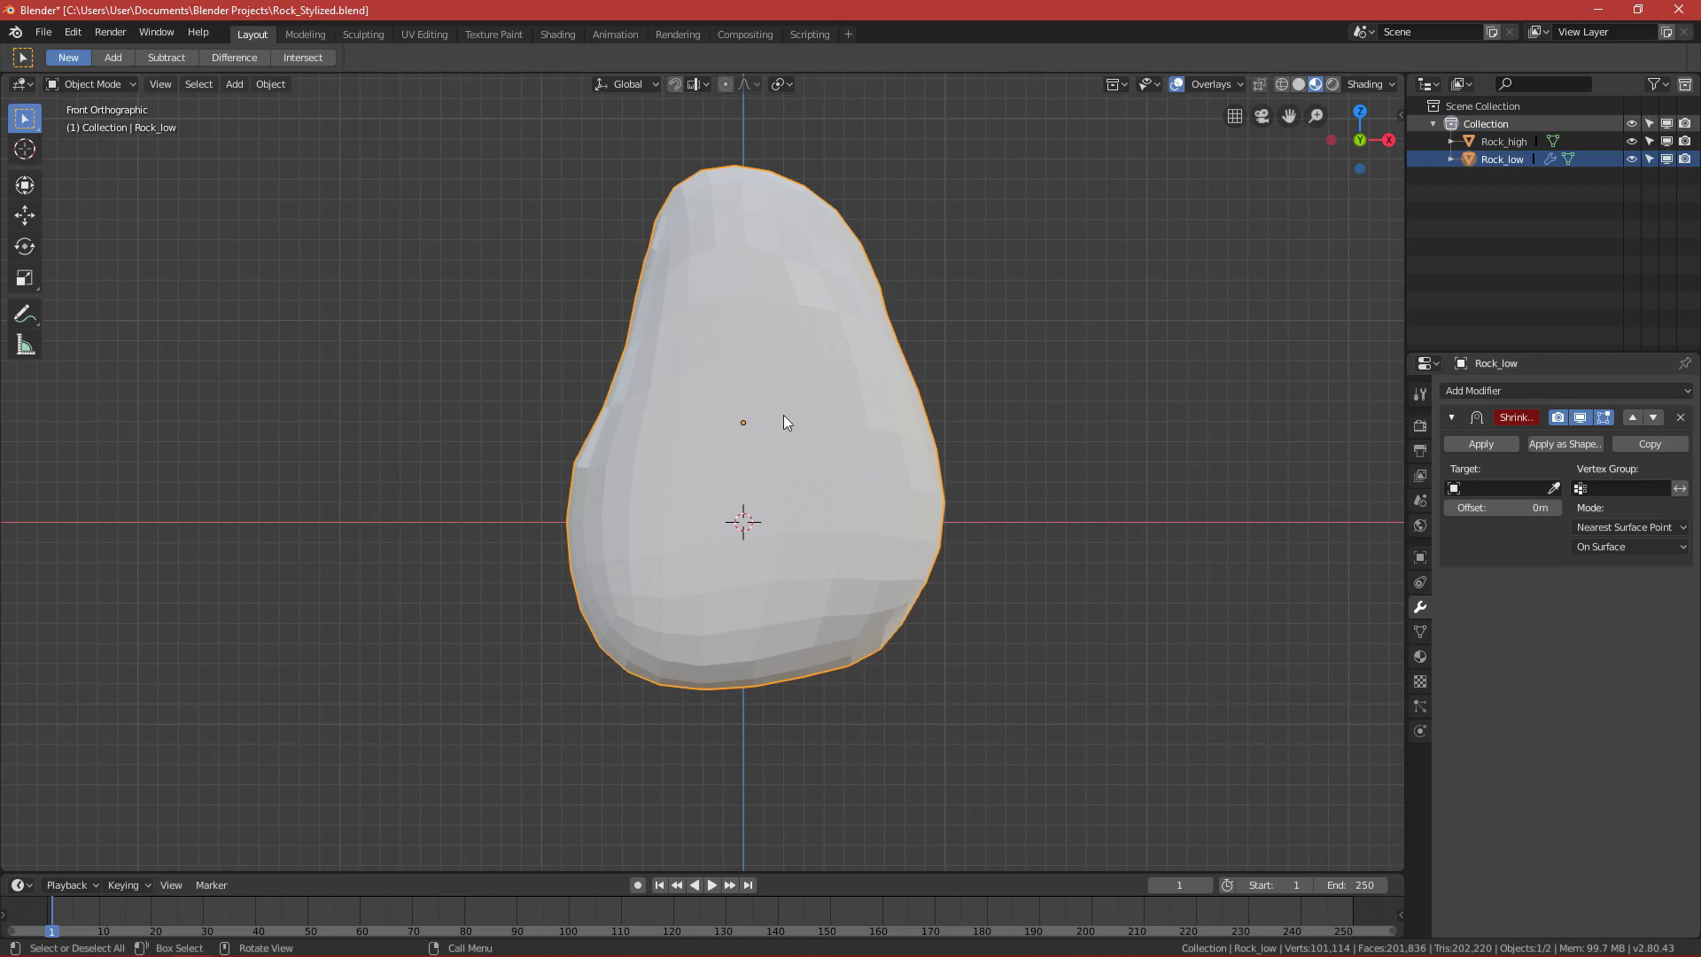
{"action": "key", "text": "z"}
{"action": "left_click", "coordinate": [633, 416]}
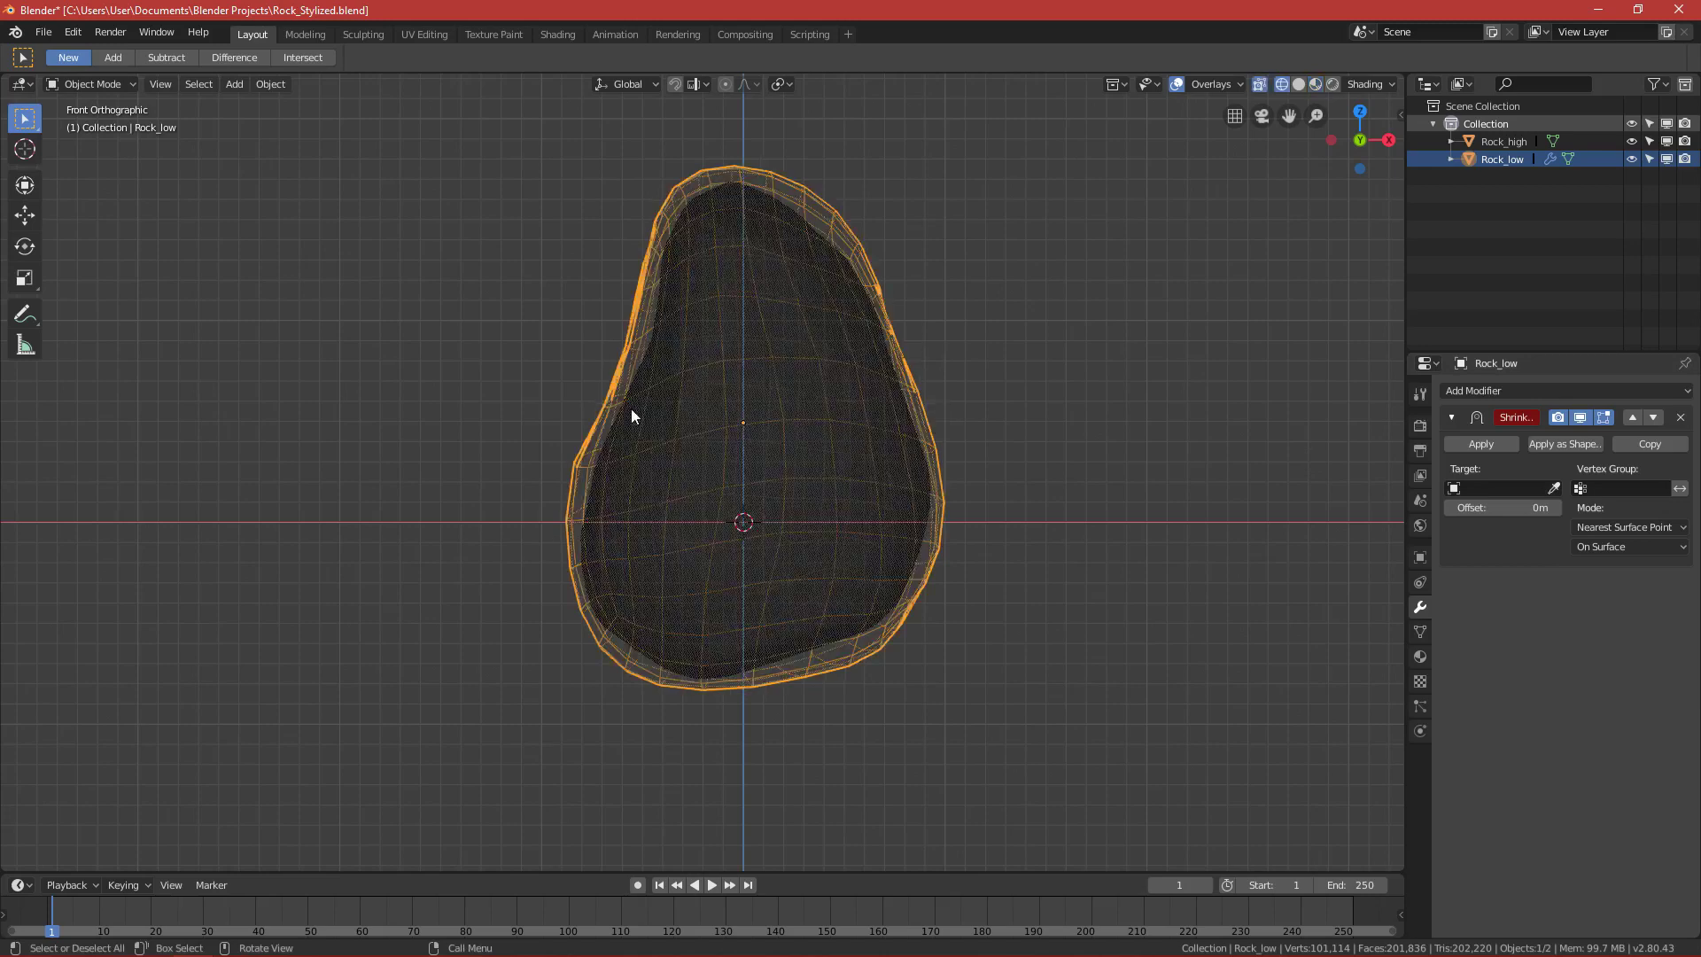
{"action": "key", "text": "a"}
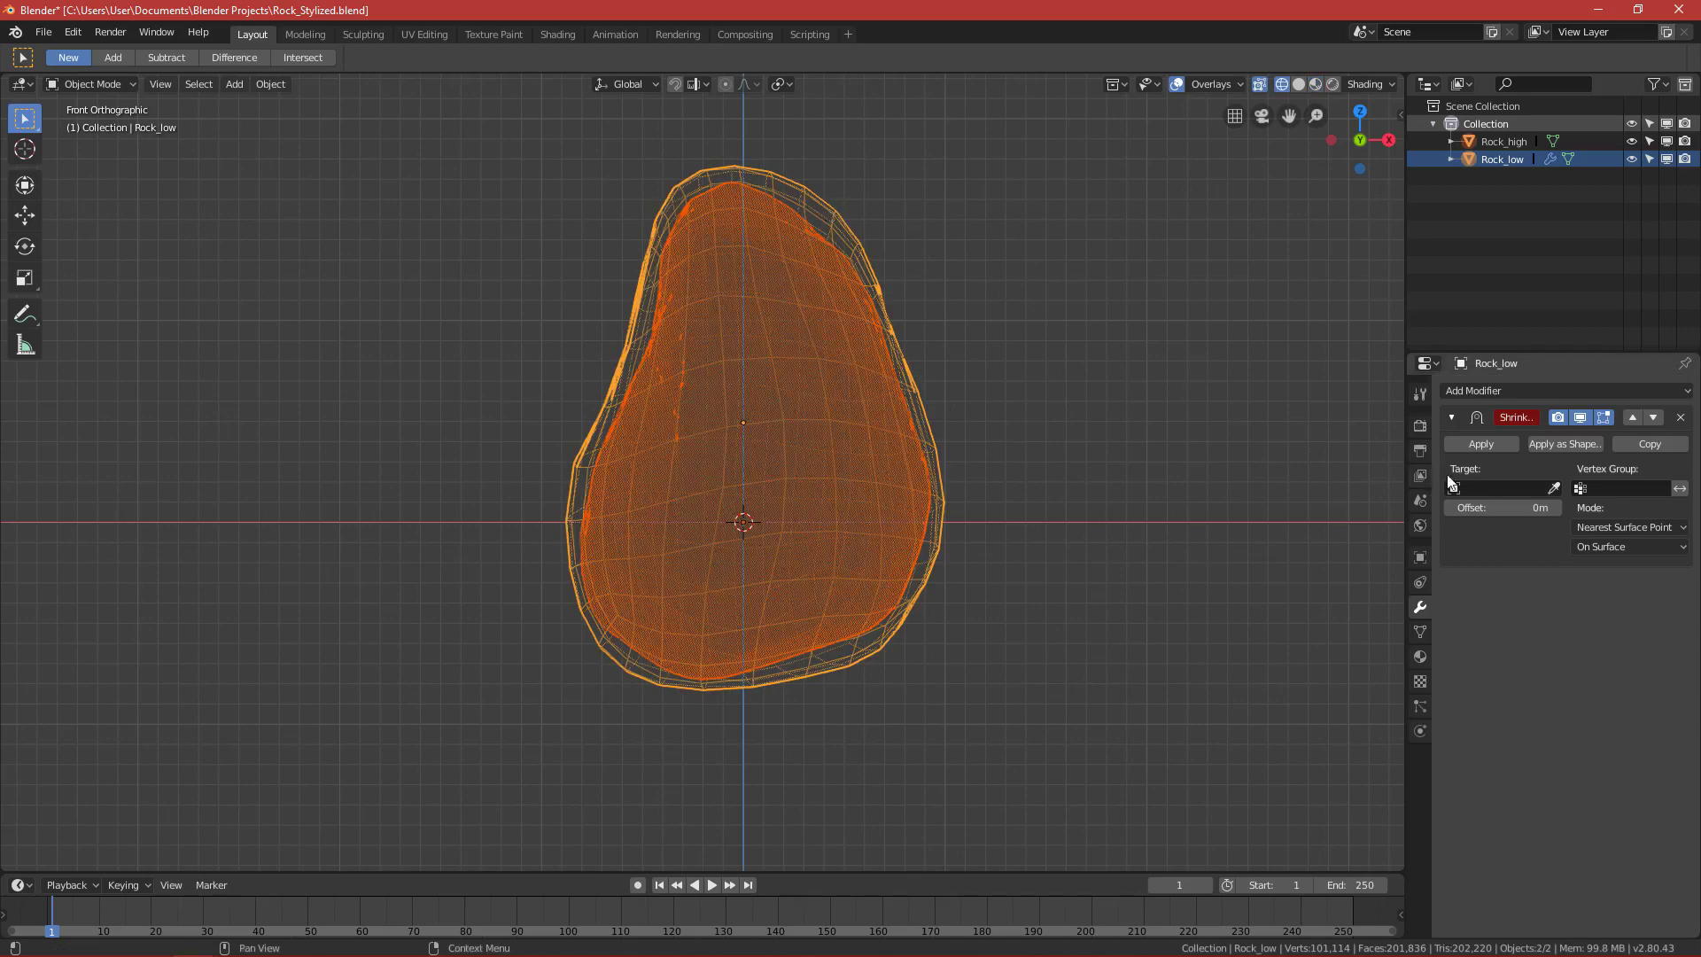
{"action": "left_click", "coordinate": [1553, 488]}
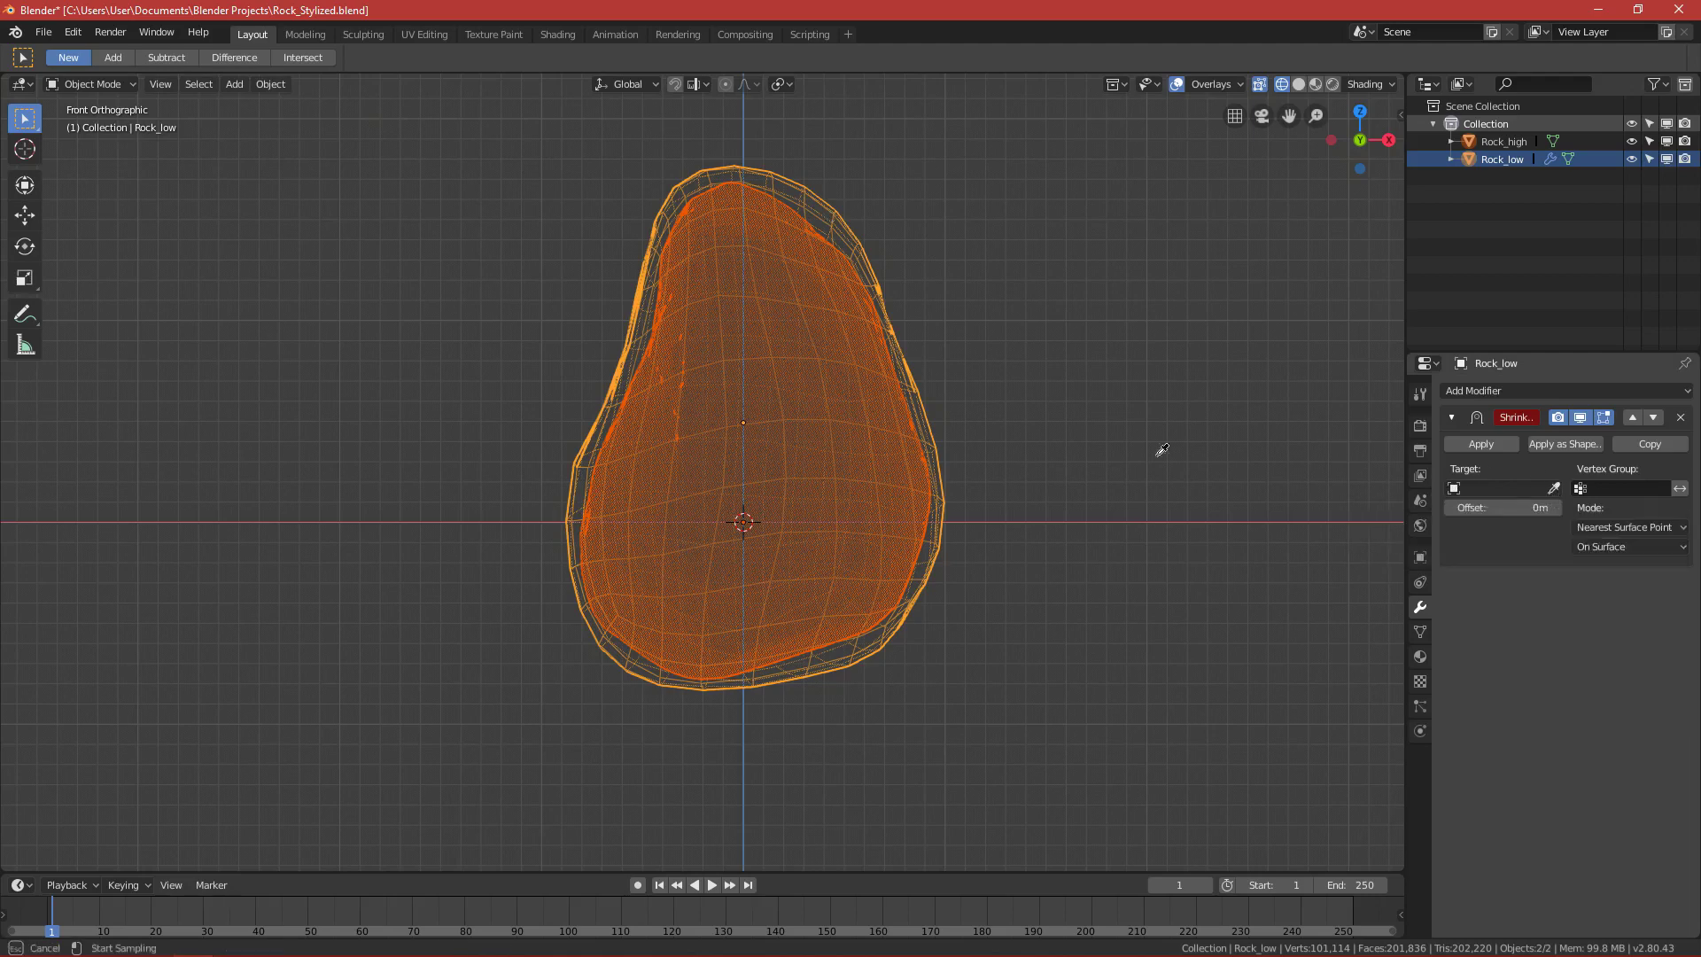
{"action": "left_click", "coordinate": [803, 455]}
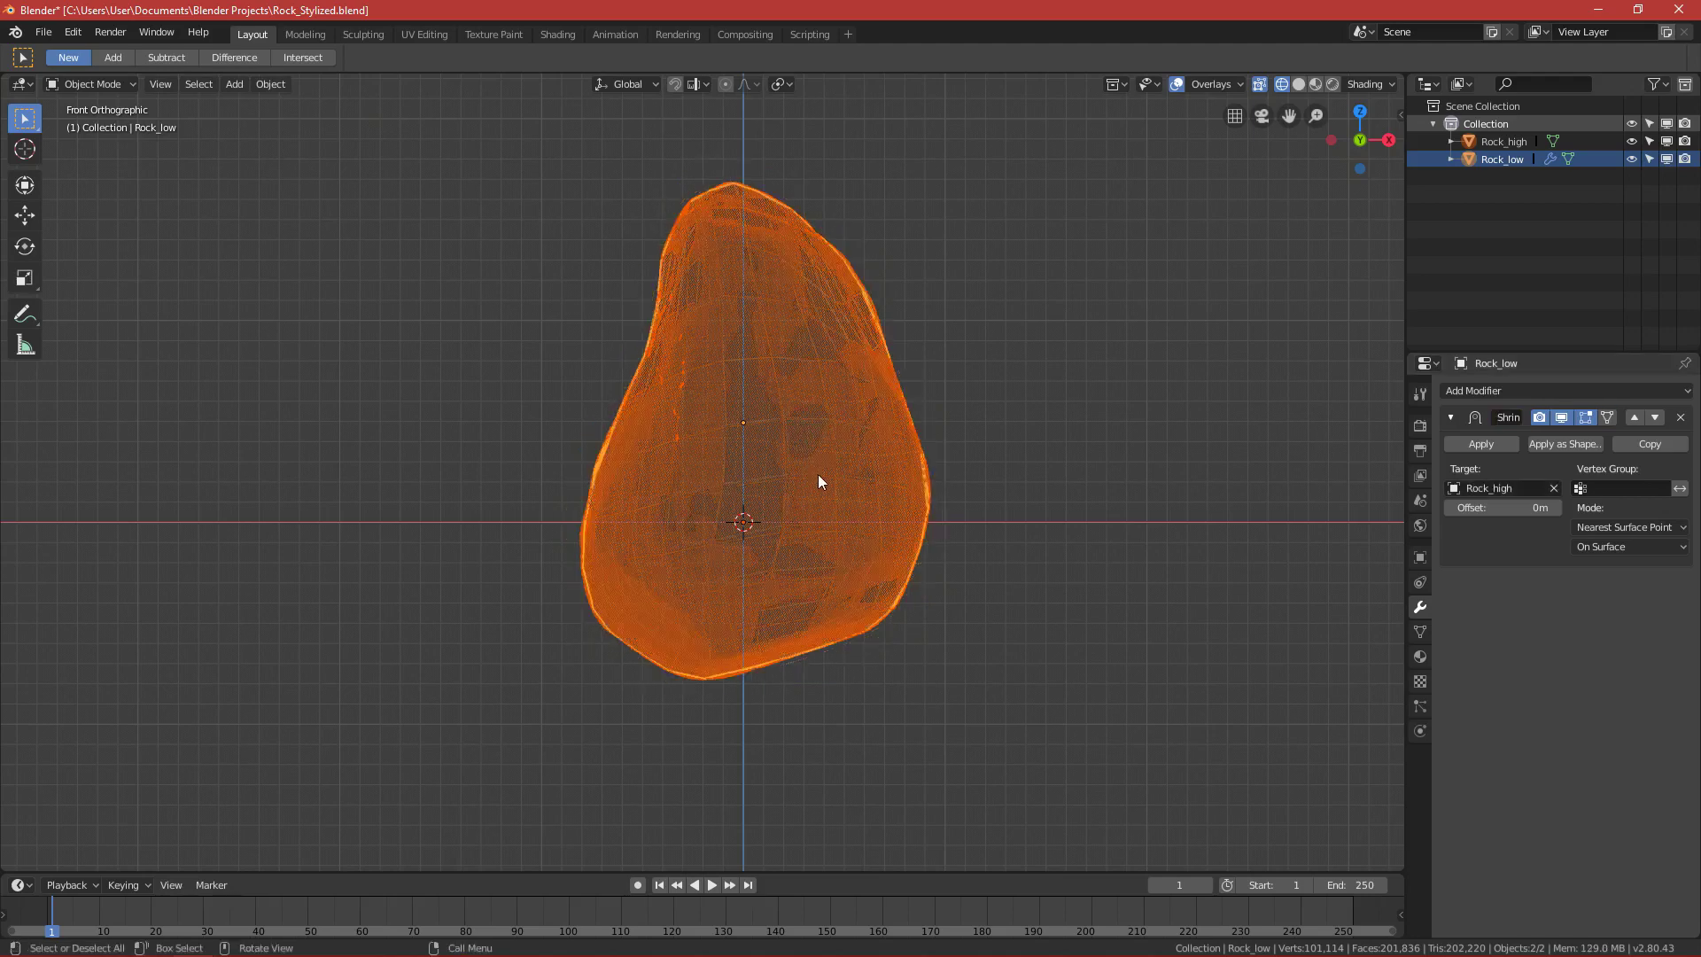
{"action": "scroll", "coordinate": [817, 475], "scroll_direction": "up", "scroll_amount": 2}
{"action": "middle_click_drag", "start_coordinate": [868, 334], "coordinate": [822, 448]}
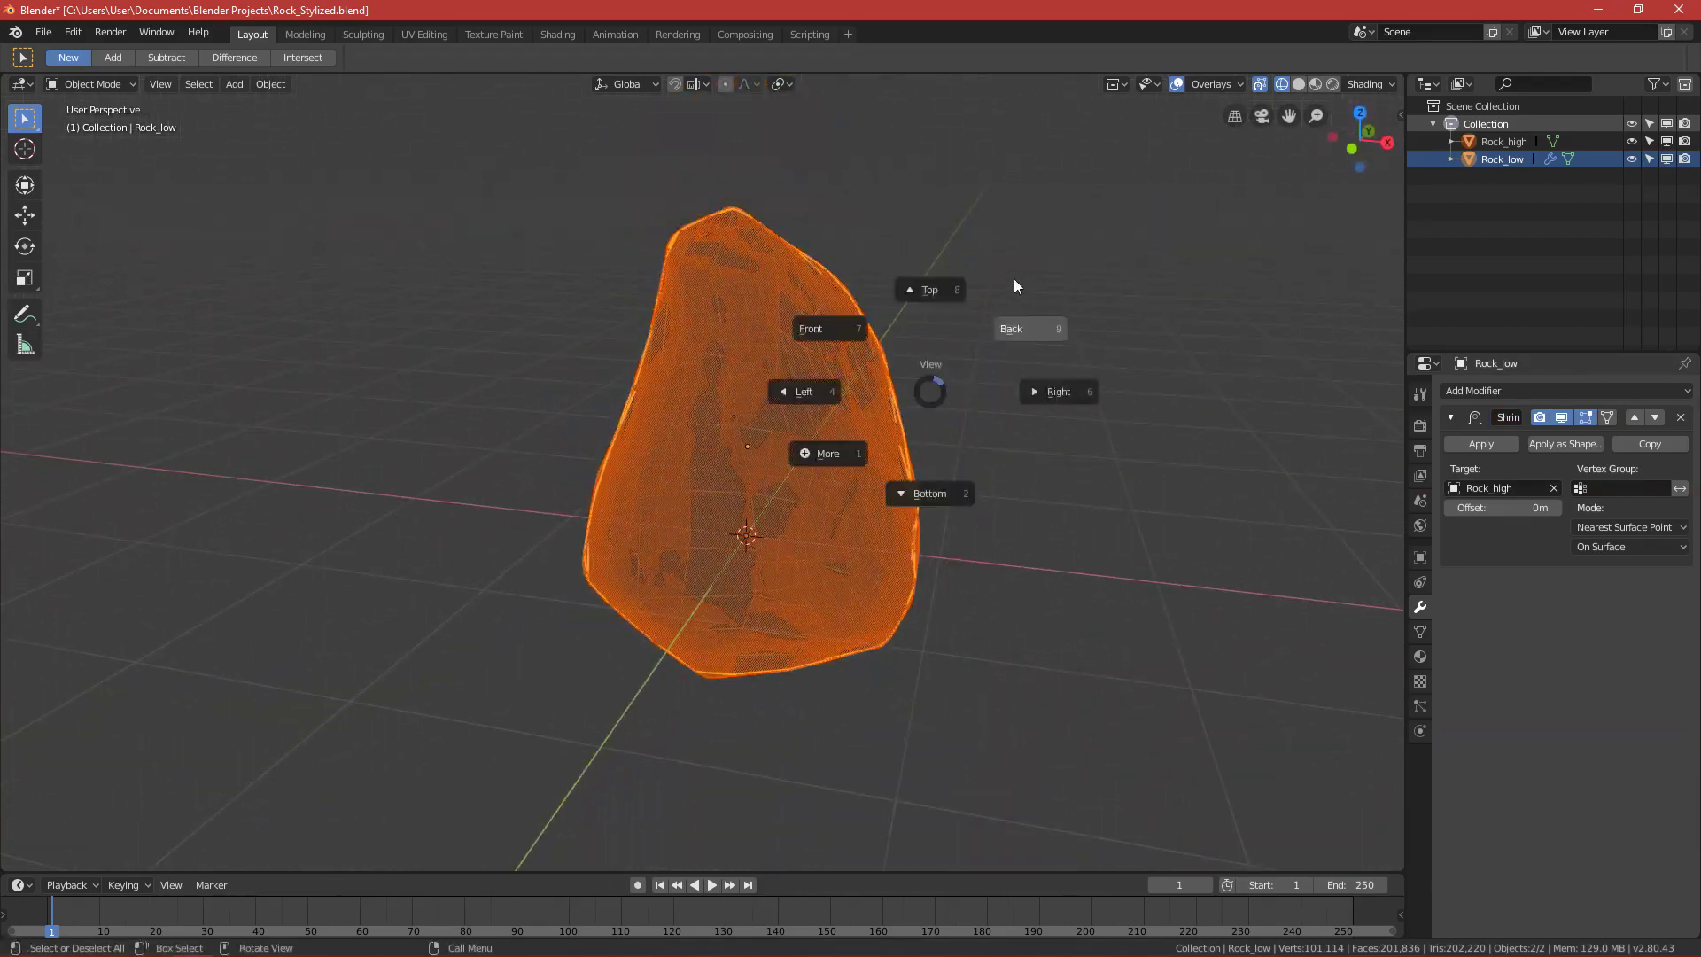
Switch the viewport from wireframe to shaded display and examine how the surfaces of both rocks overlap.
{"action": "left_click", "coordinate": [1014, 280]}
{"action": "key", "text": "KP_1"}
{"action": "key", "text": "shift+z"}
{"action": "middle_click_drag", "start_coordinate": [793, 566], "coordinate": [849, 549]}
{"action": "scroll", "coordinate": [849, 540], "scroll_direction": "up", "scroll_amount": 3}
{"action": "middle_click_drag", "start_coordinate": [831, 439], "coordinate": [891, 425]}
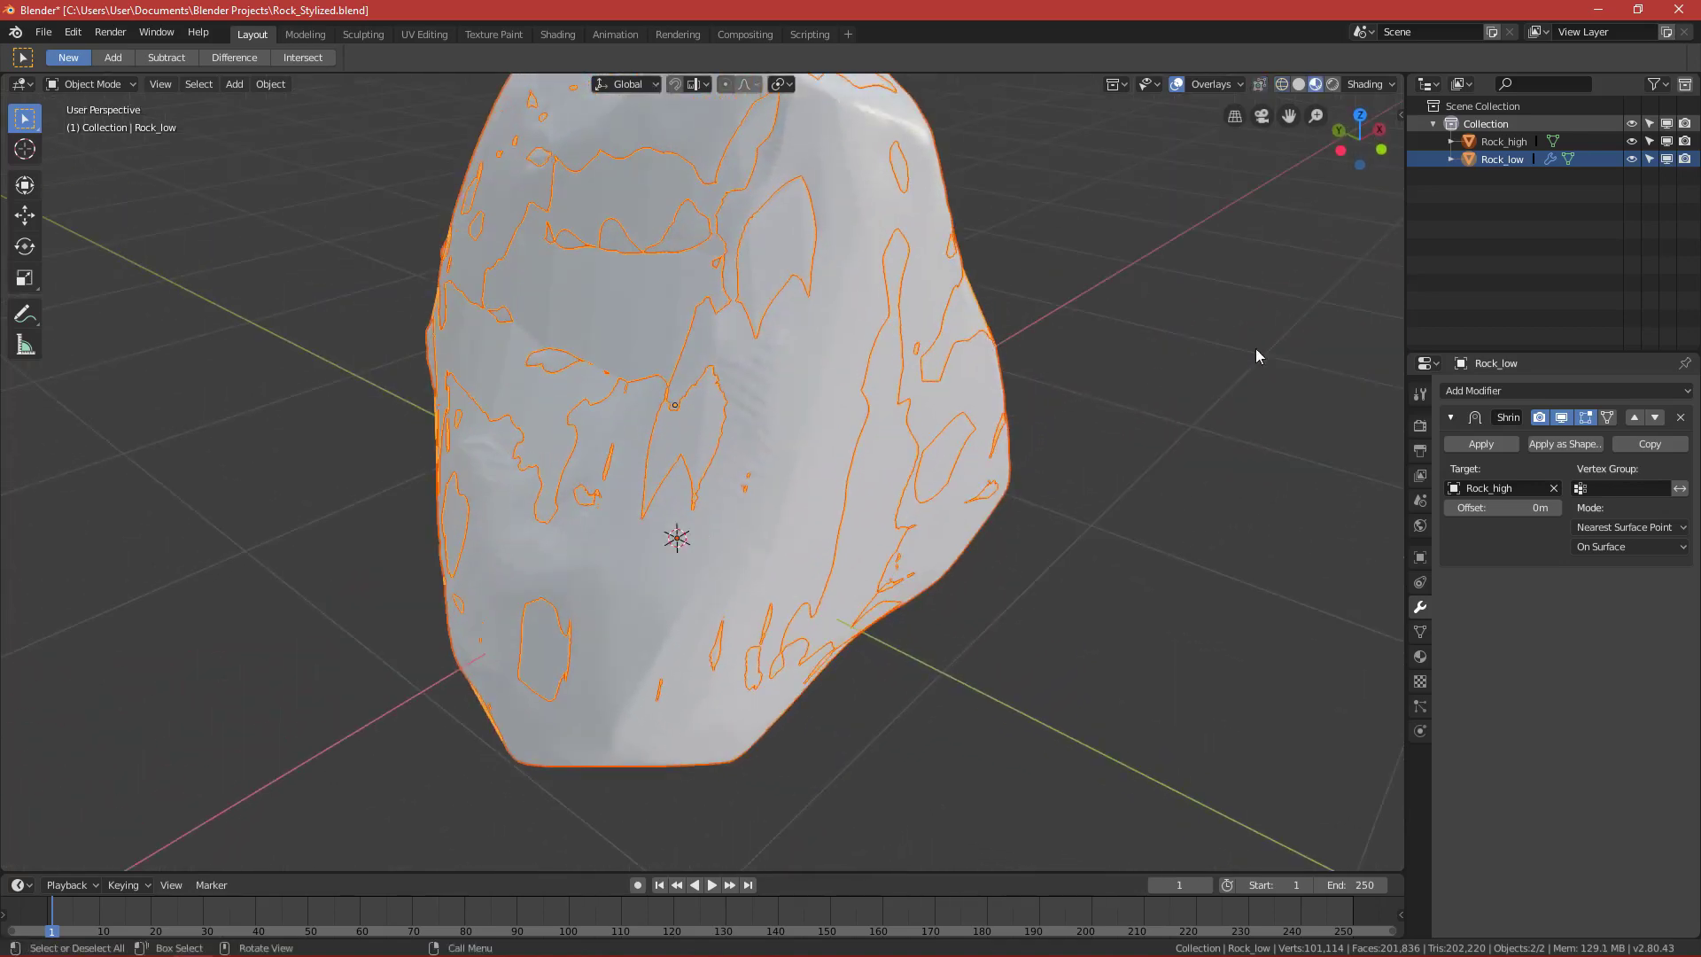
Select only Rock_low, give it a new material, and set its base color to a pinkish red.
{"action": "left_click", "coordinate": [1501, 161]}
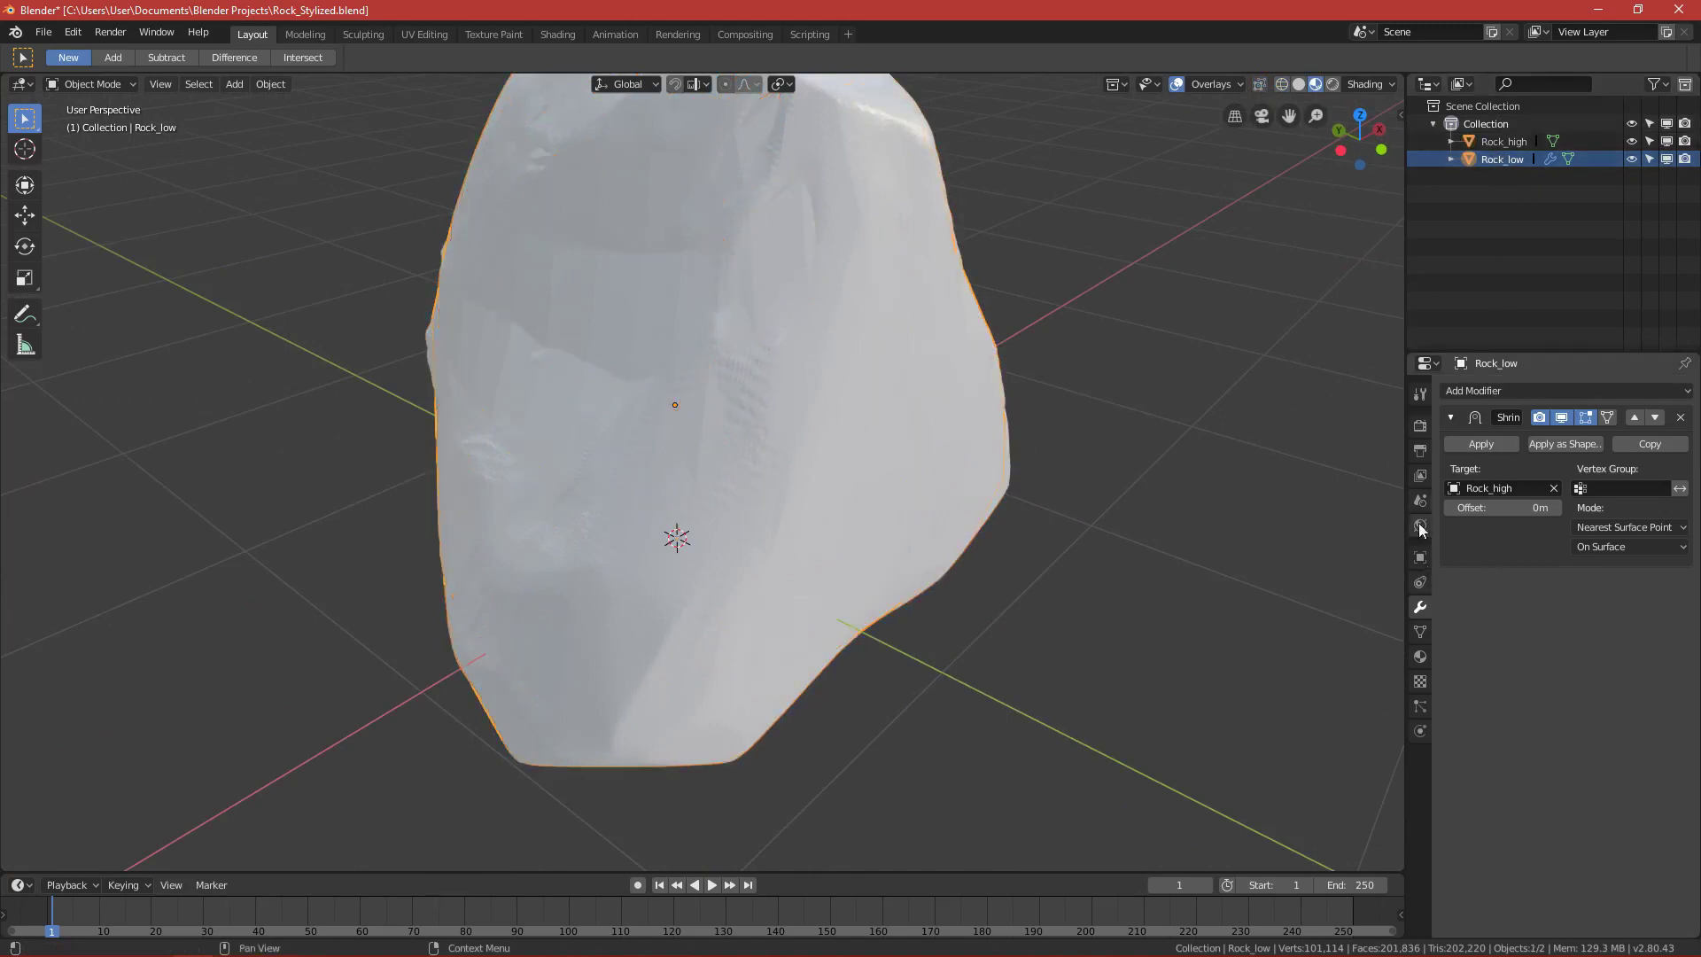
{"action": "left_click", "coordinate": [1421, 657]}
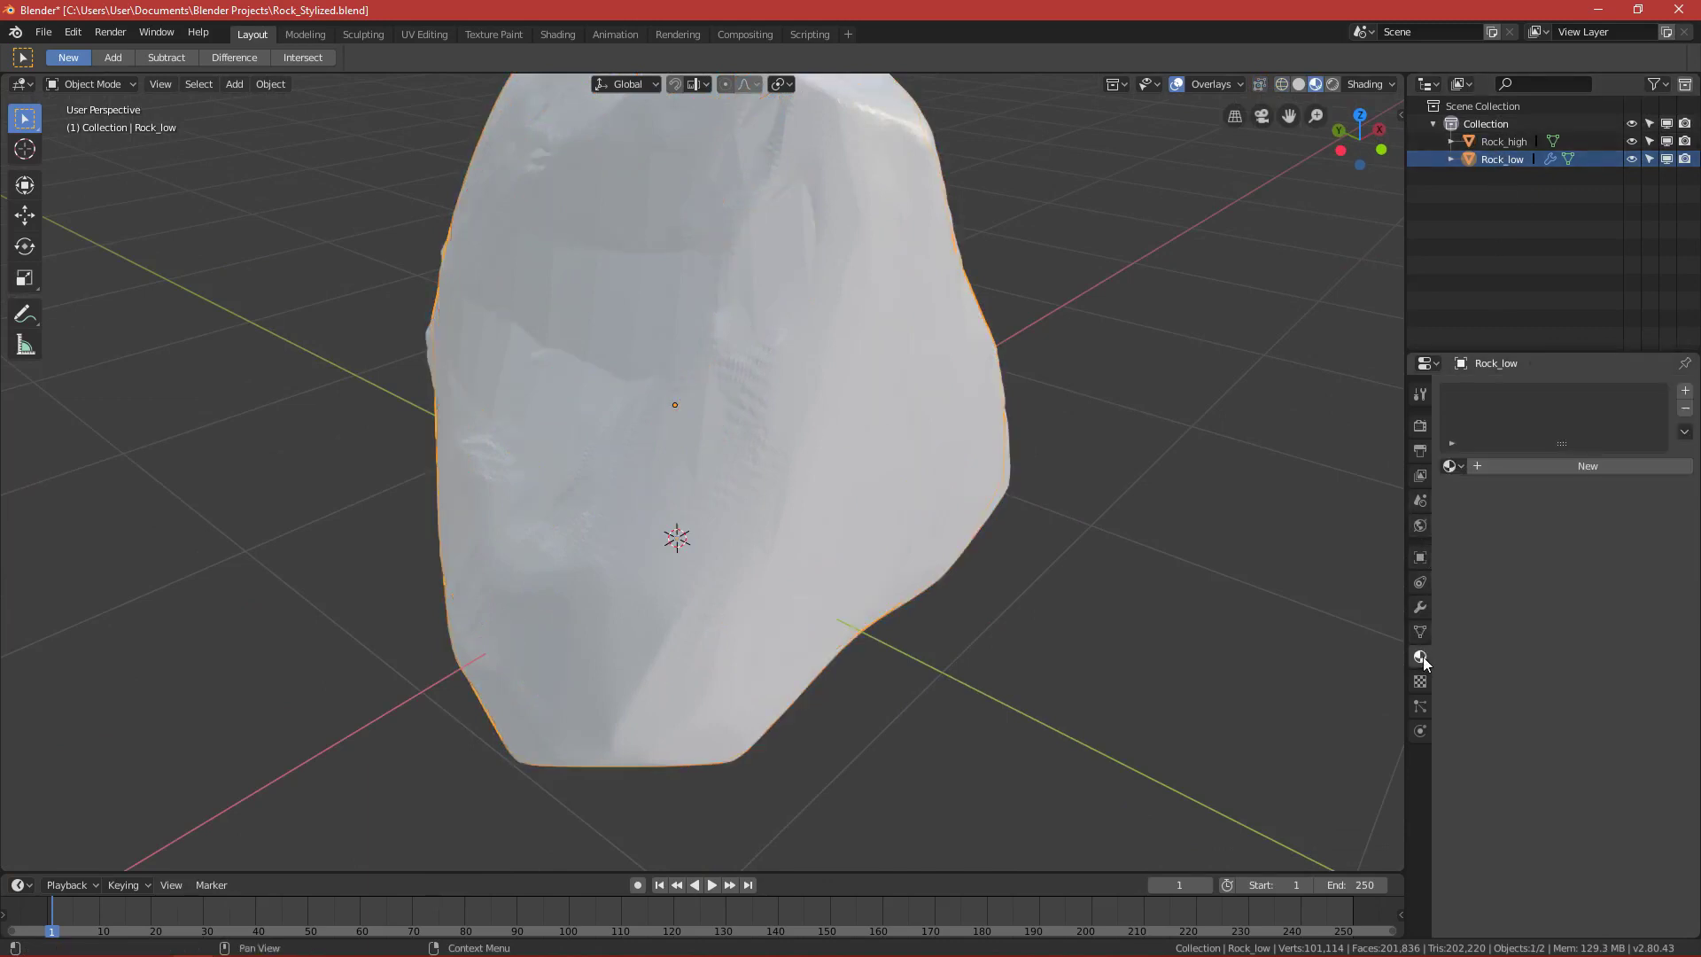
{"action": "left_click", "coordinate": [1557, 465]}
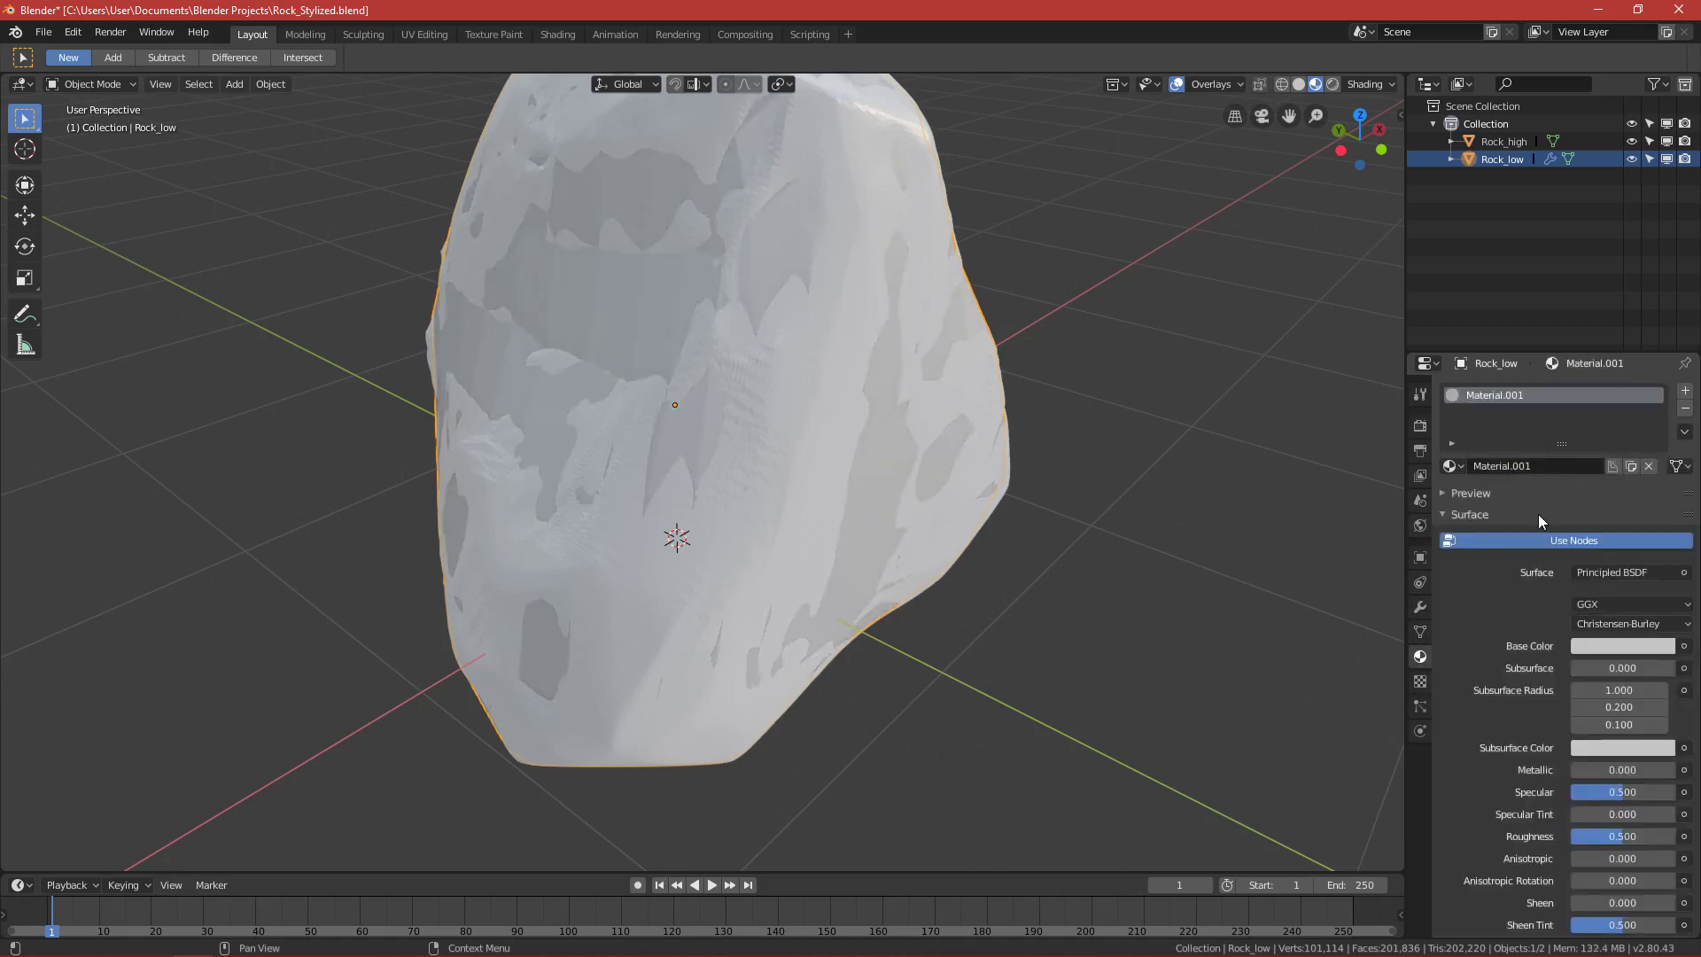
{"action": "scroll", "coordinate": [1538, 518], "scroll_direction": "down", "scroll_amount": 1}
{"action": "scroll", "coordinate": [1546, 537], "scroll_direction": "down", "scroll_amount": 1}
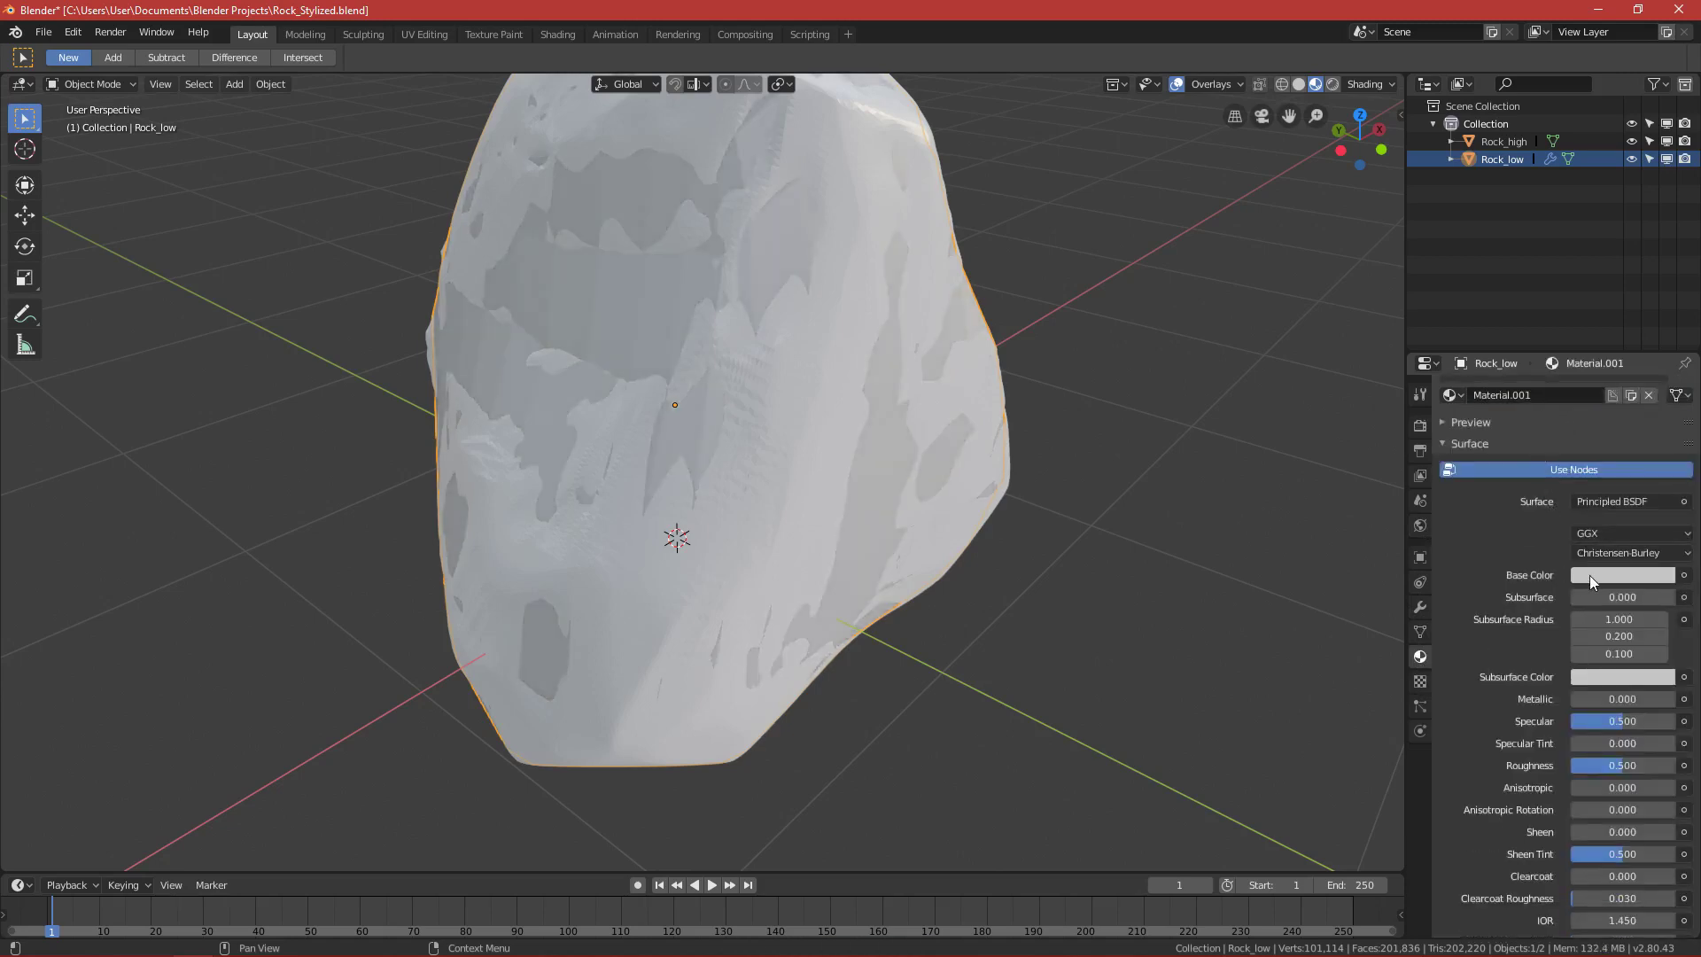
{"action": "left_click", "coordinate": [1589, 576]}
{"action": "left_click", "coordinate": [1574, 396]}
{"action": "left_click_drag", "start_coordinate": [1574, 395], "coordinate": [1574, 420]}
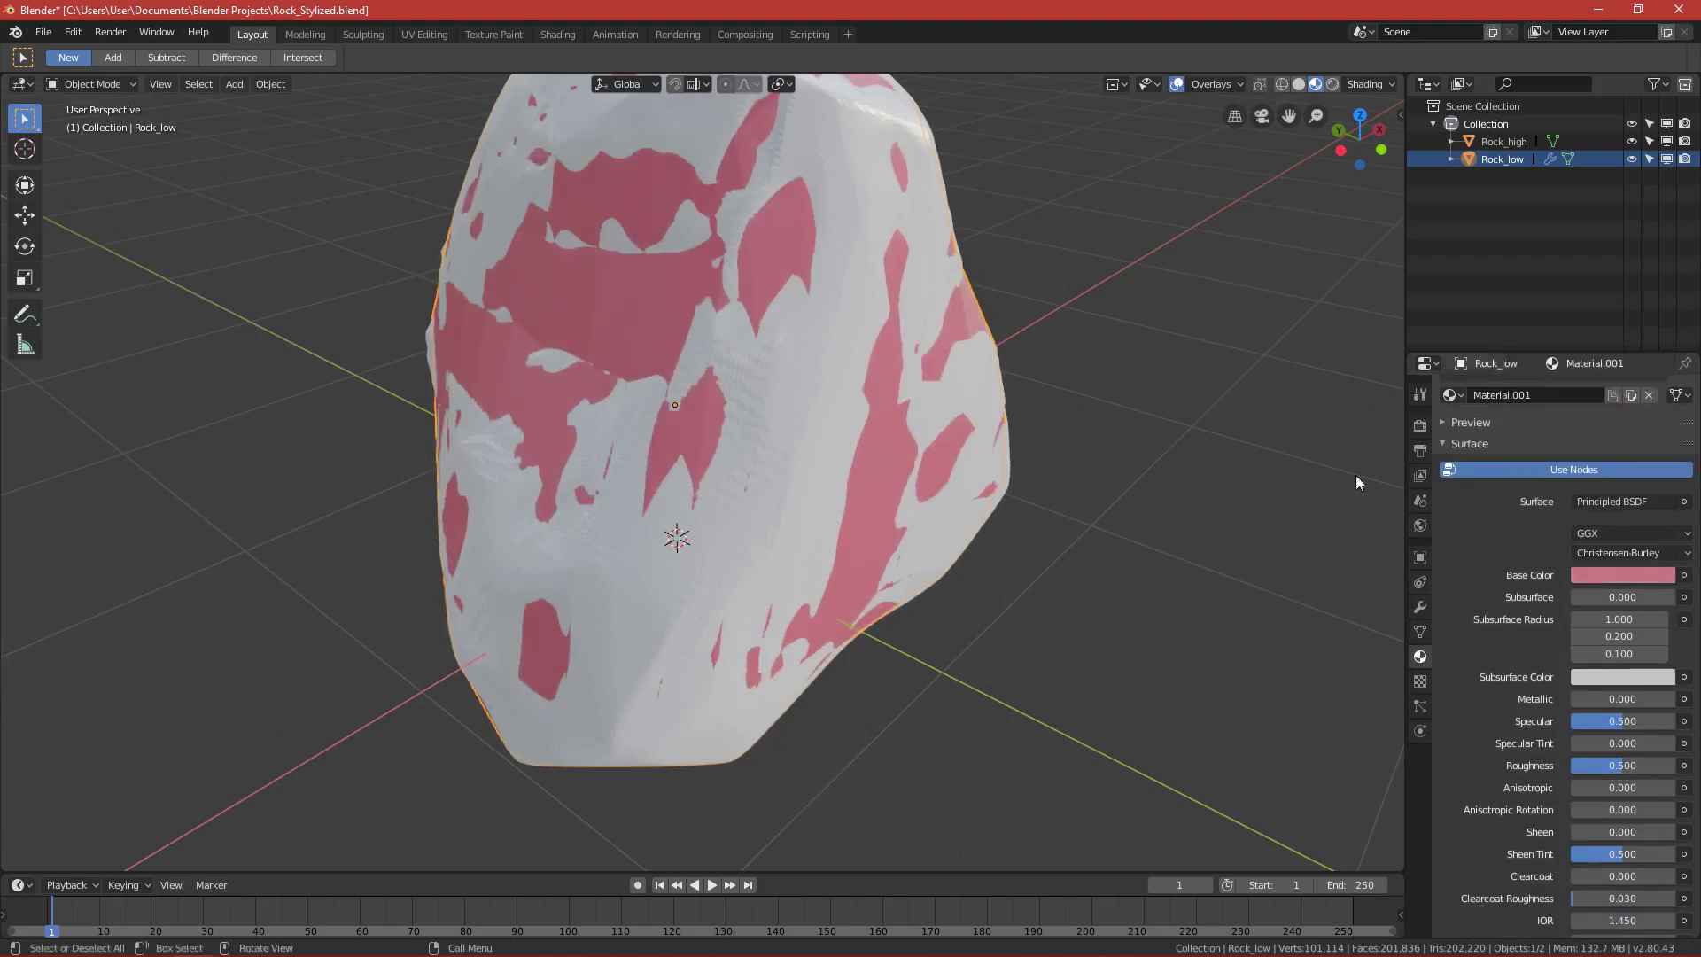
Try to move Rock_low in the front view to compare its surface with Rock_high.
{"action": "middle_click_drag", "start_coordinate": [1355, 475], "coordinate": [860, 565]}
{"action": "key", "text": "KP_1"}
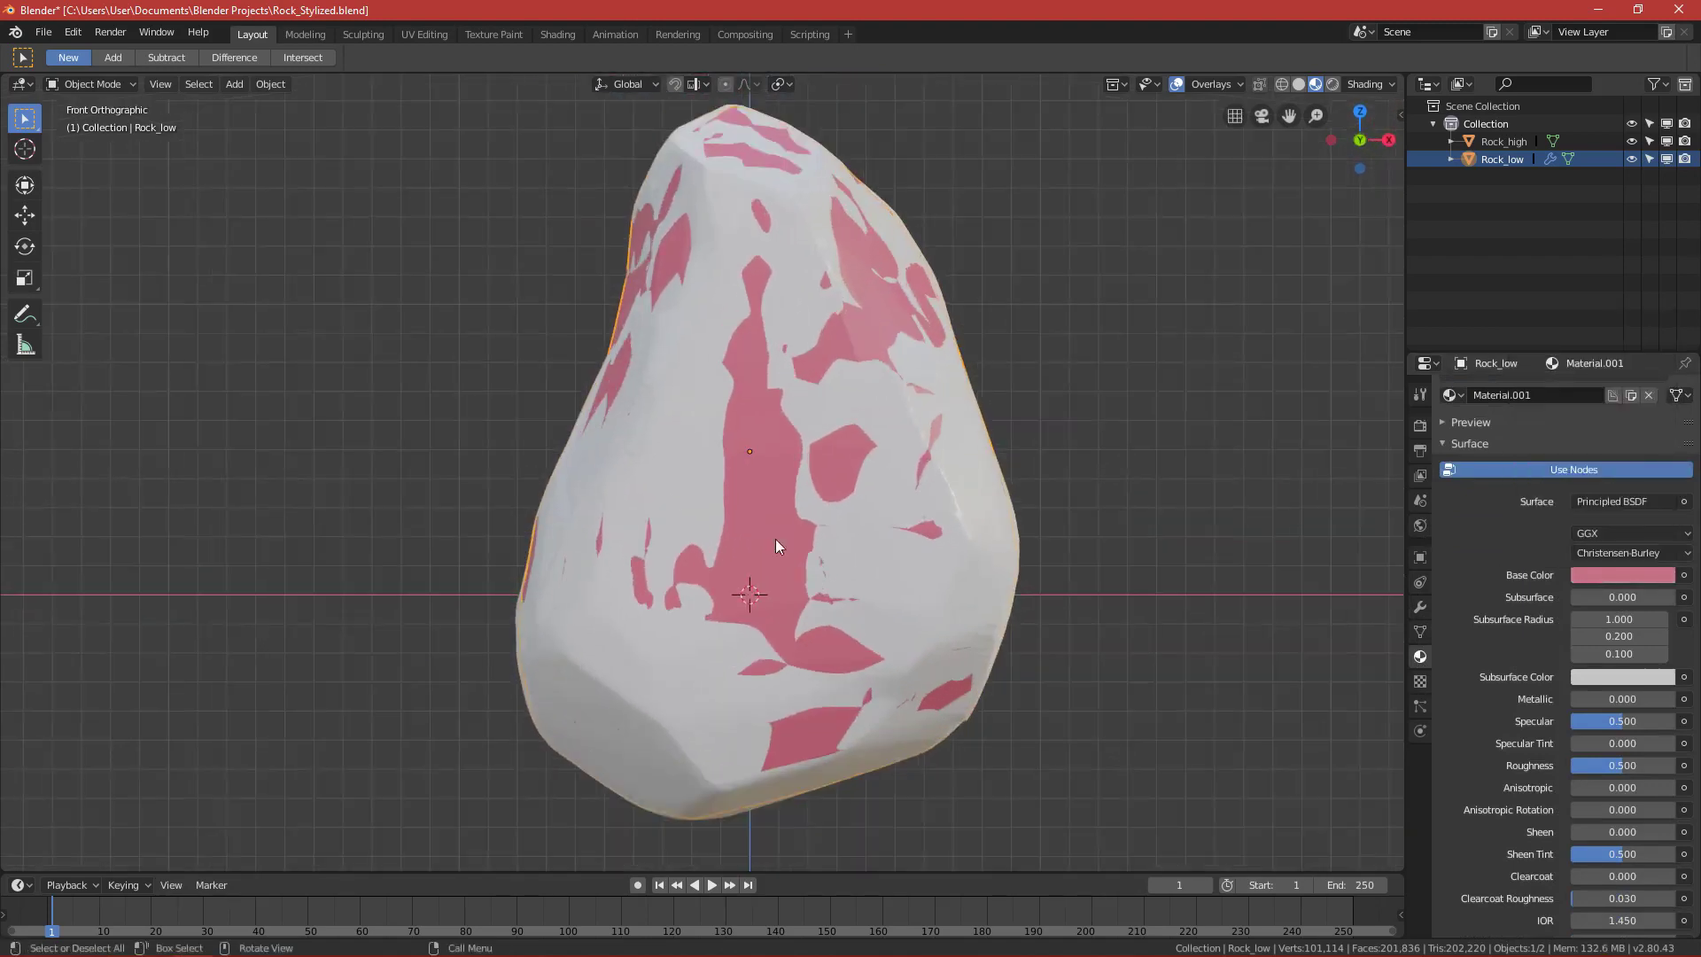
{"action": "middle_click_drag", "start_coordinate": [763, 528], "coordinate": [774, 425], "text": "shift"}
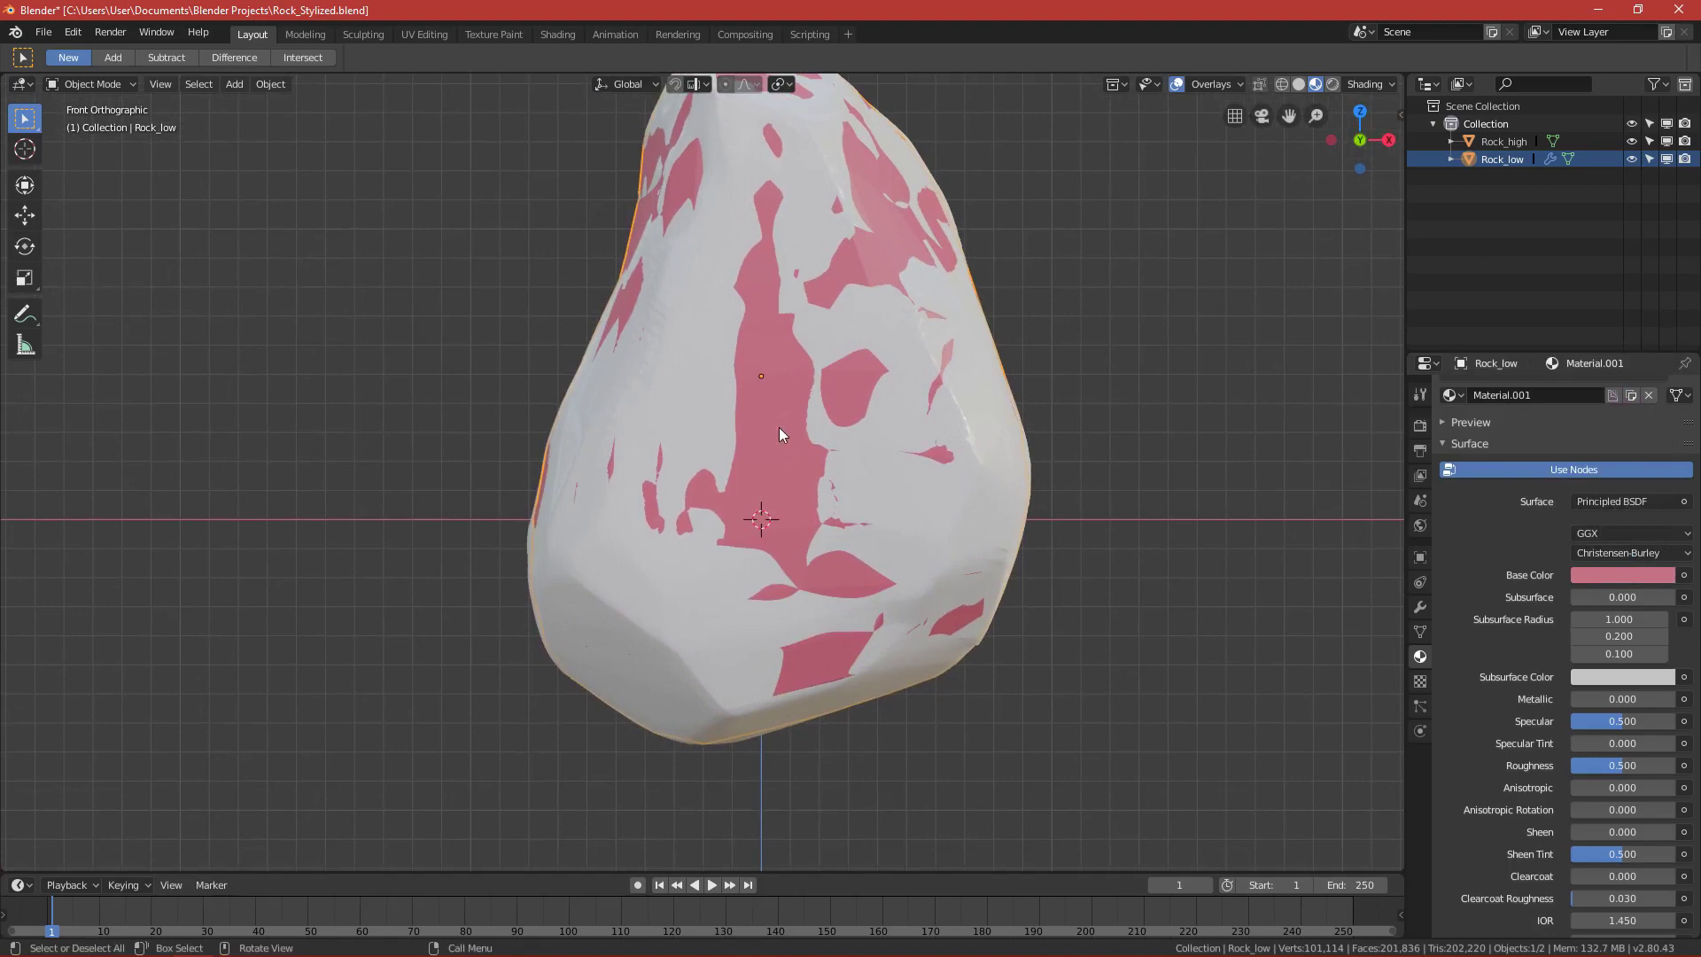
{"action": "left_click", "coordinate": [779, 428]}
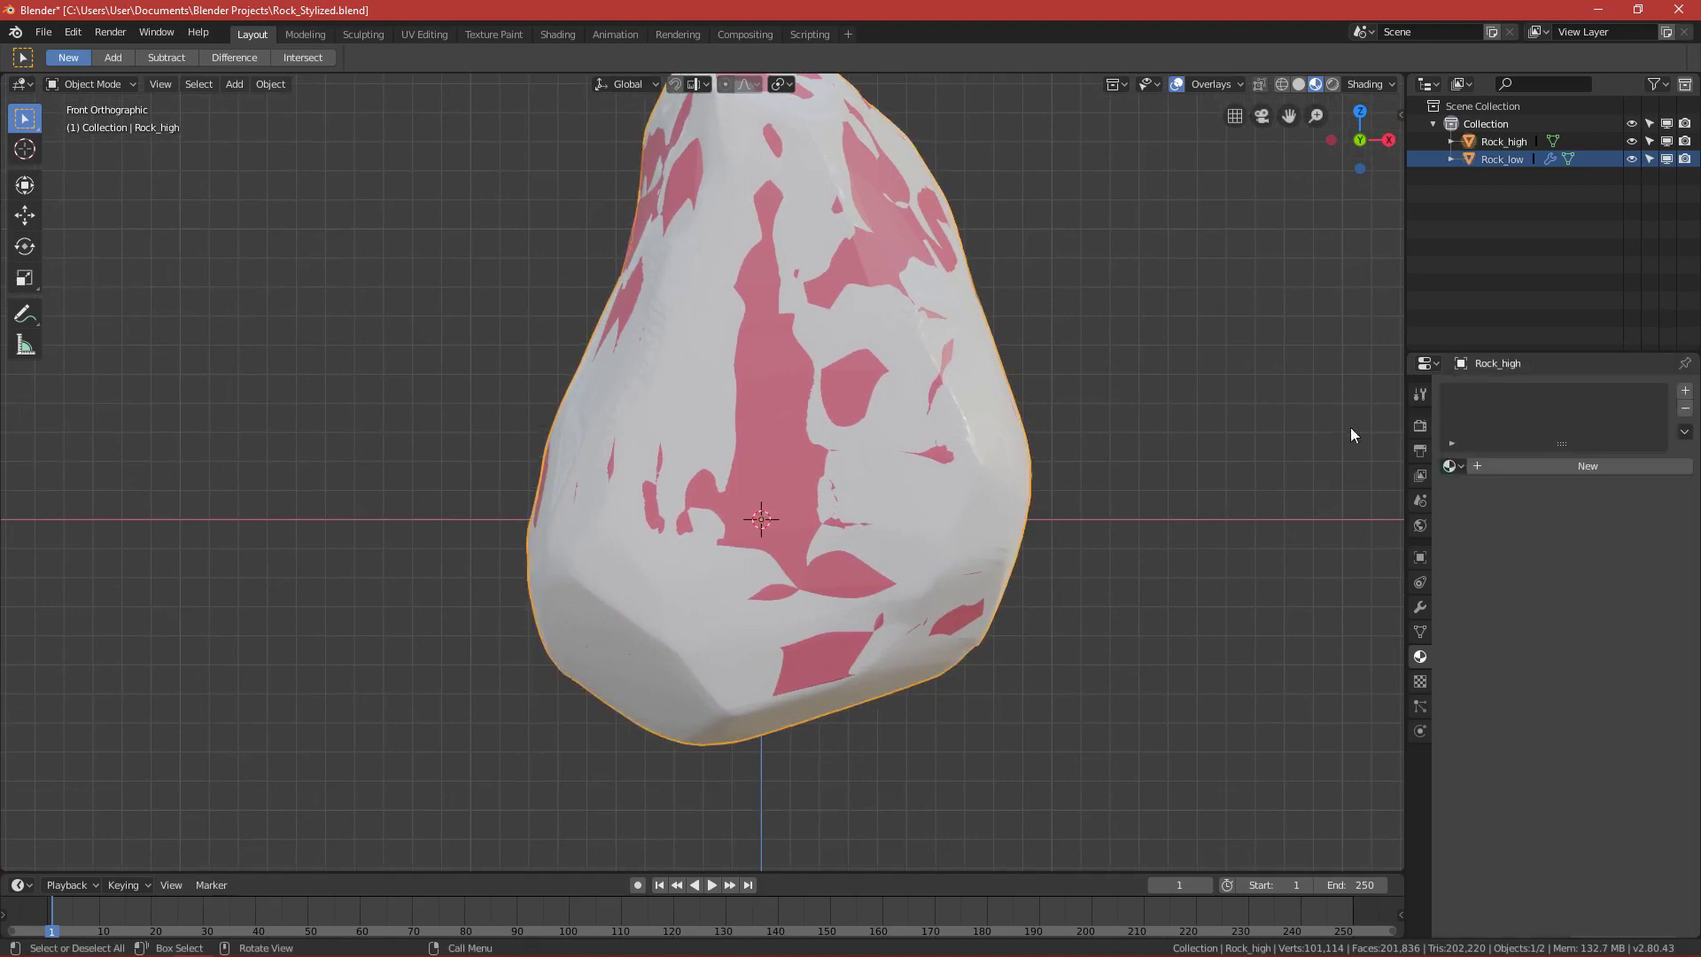
{"action": "left_click", "coordinate": [780, 420]}
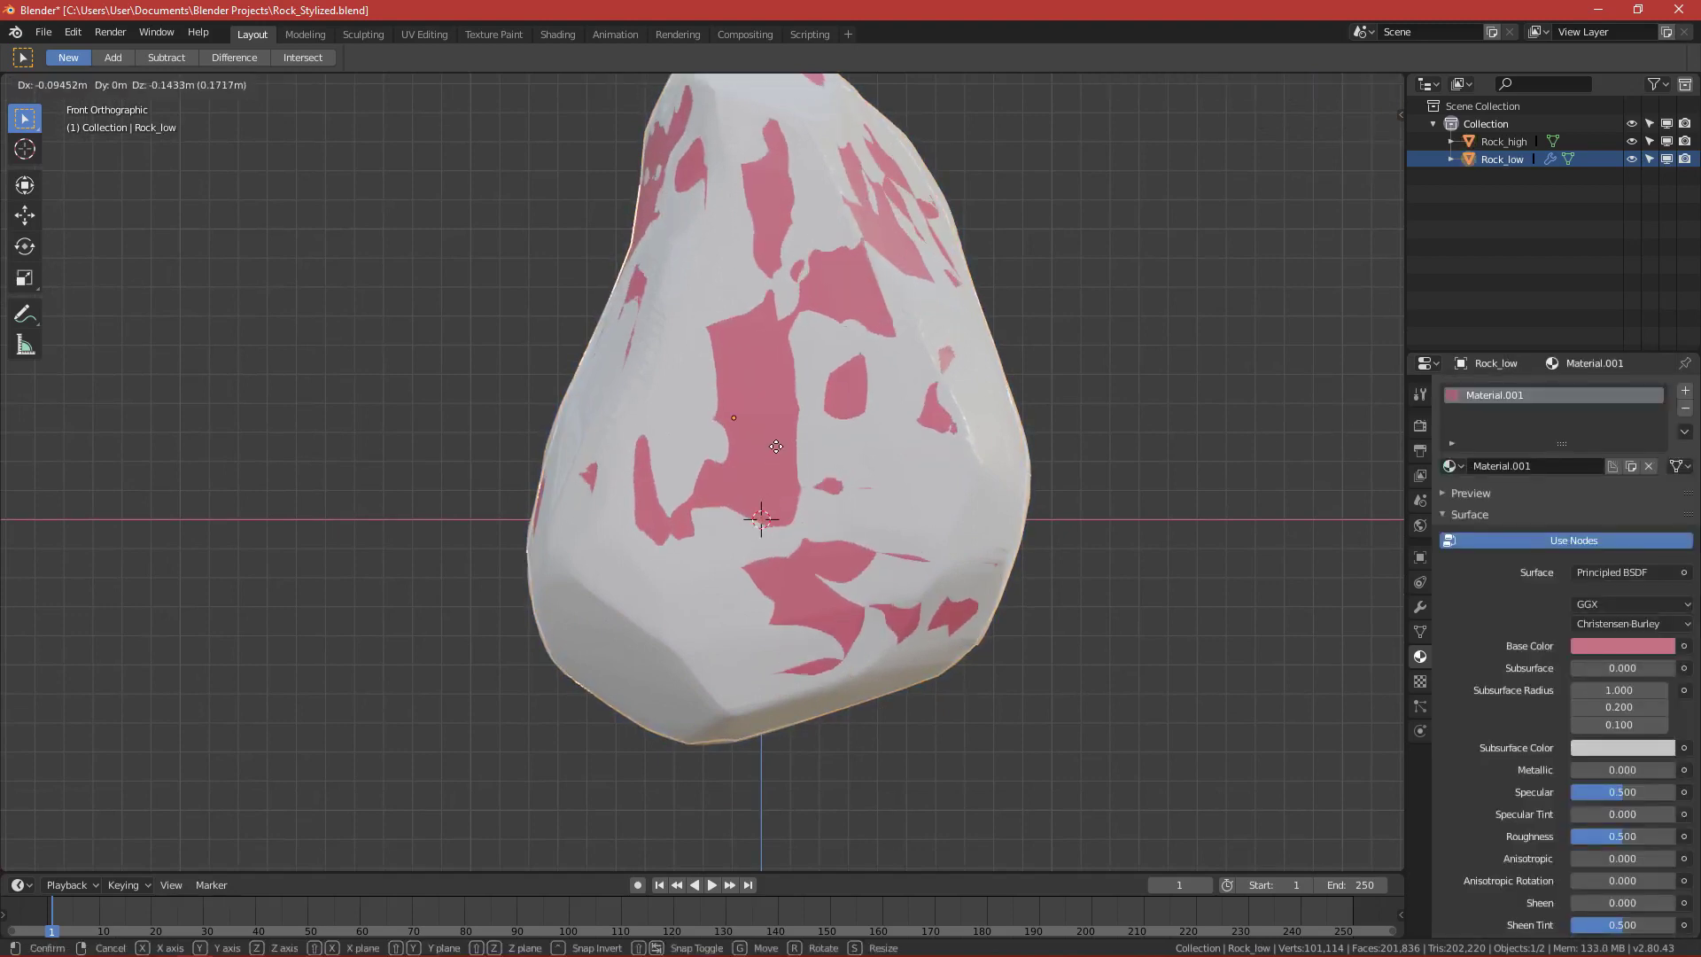
Compare Rock_low and Rock_high from the front in wireframe, solid and LookDev shading.
{"action": "key", "text": "z"}
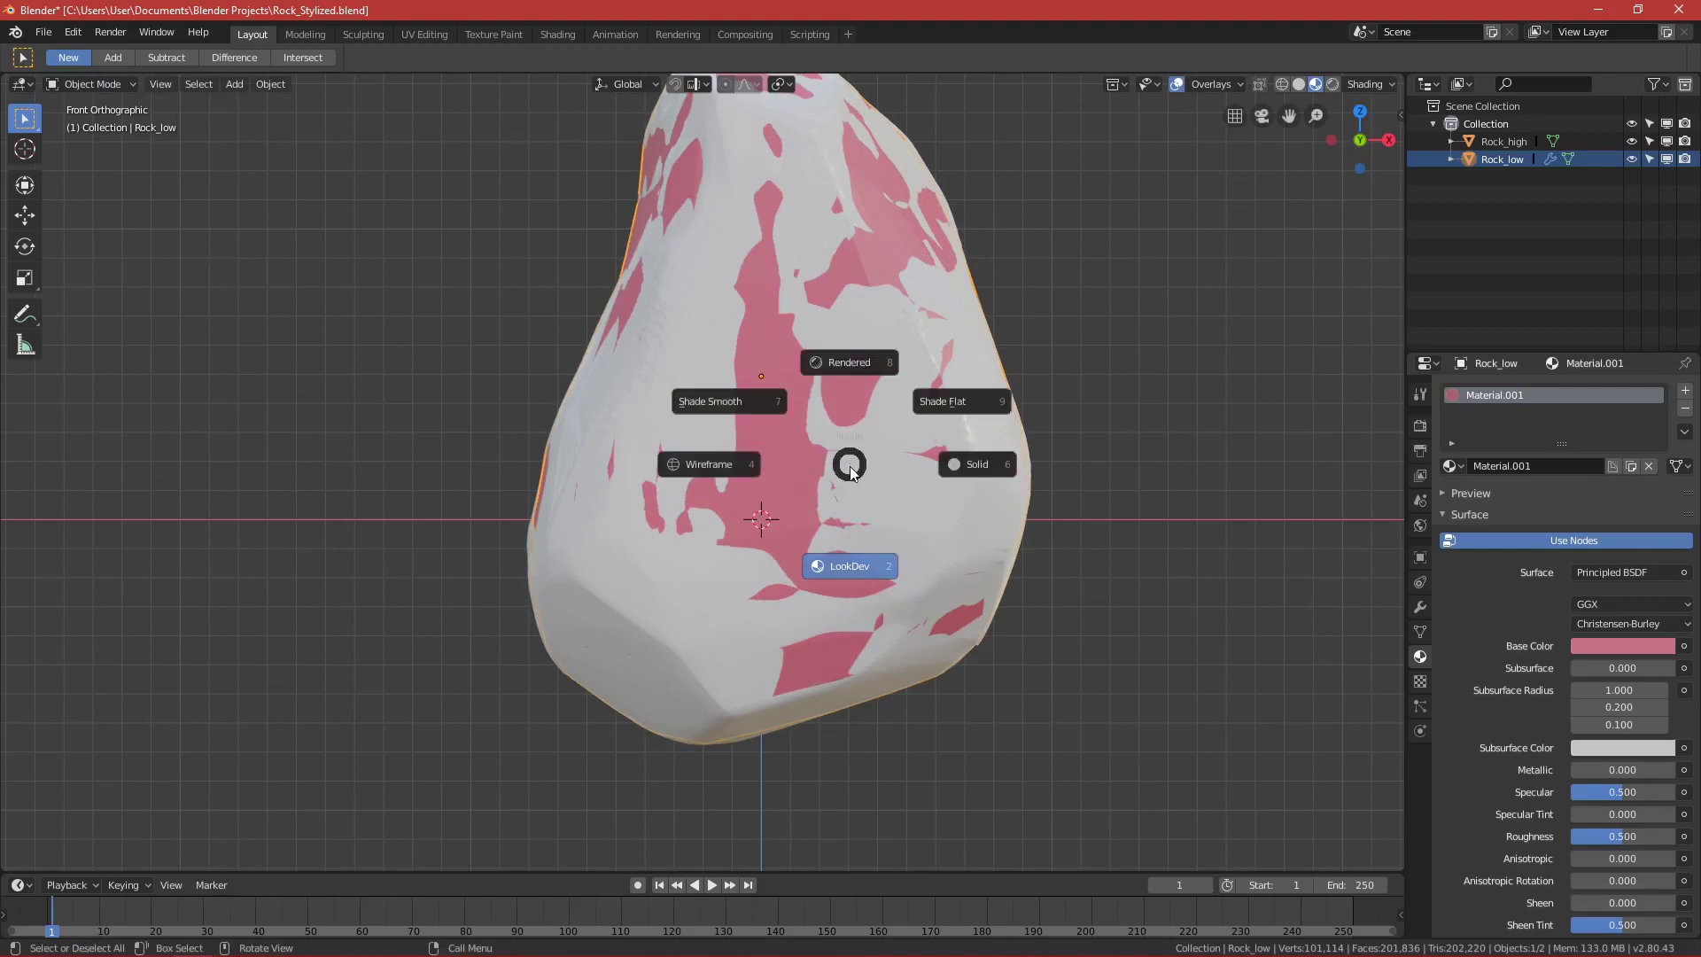
{"action": "left_click", "coordinate": [741, 470]}
{"action": "key", "text": "z"}
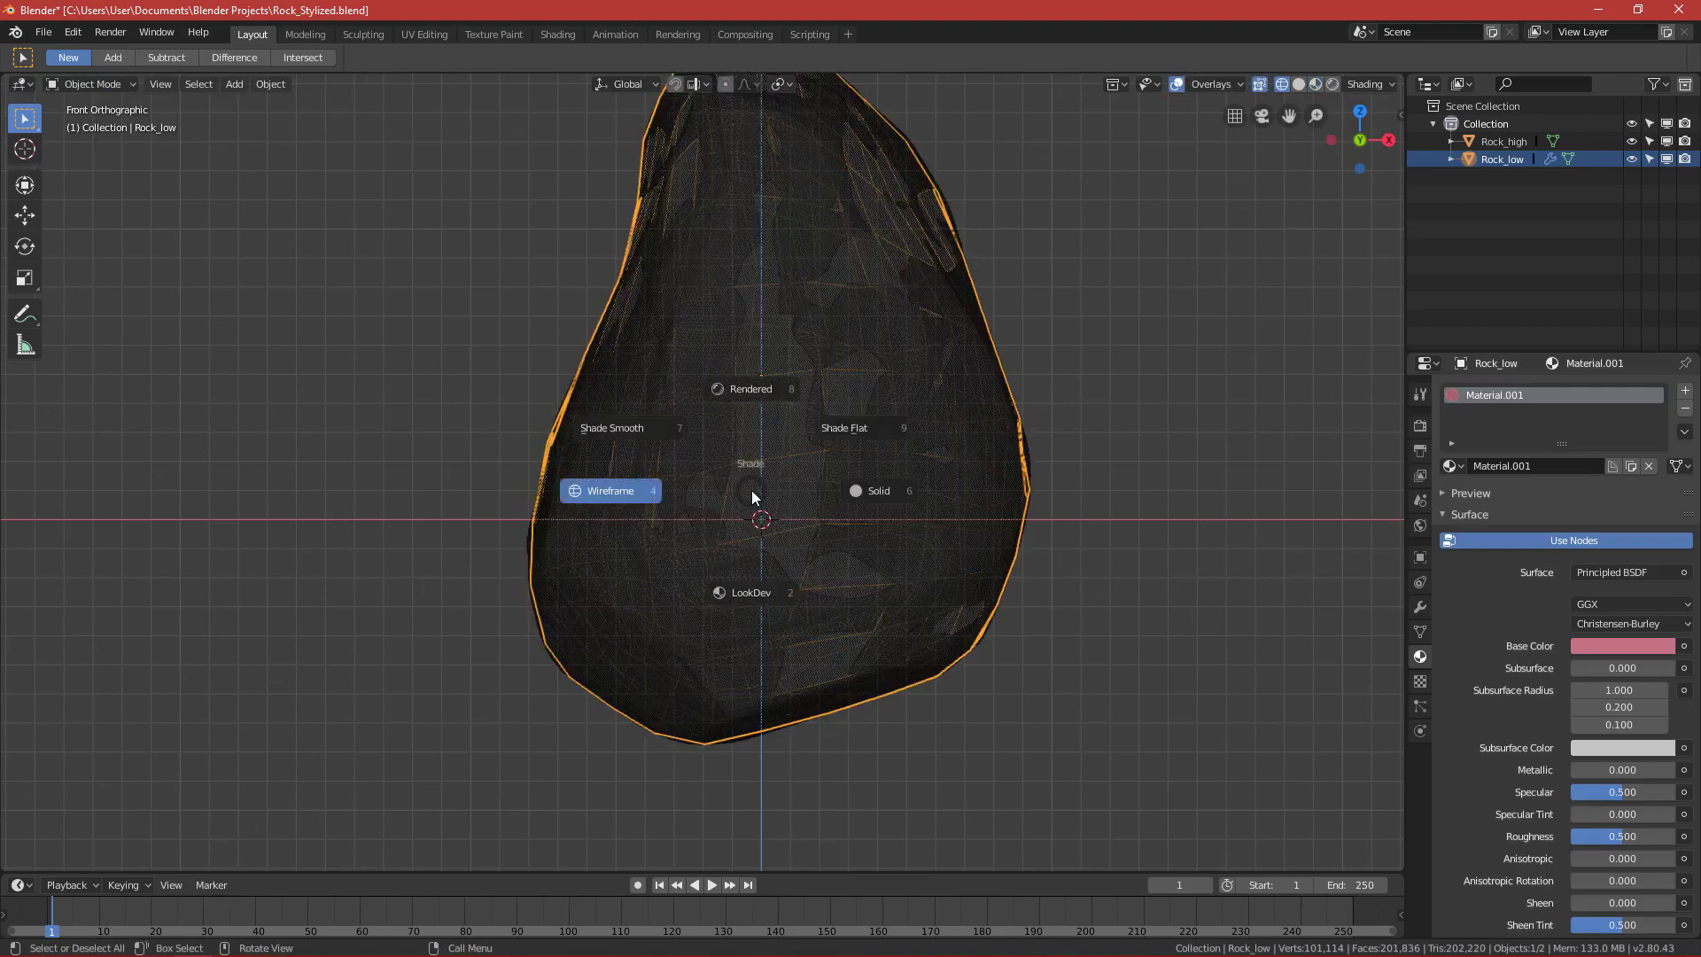
{"action": "left_click", "coordinate": [872, 490]}
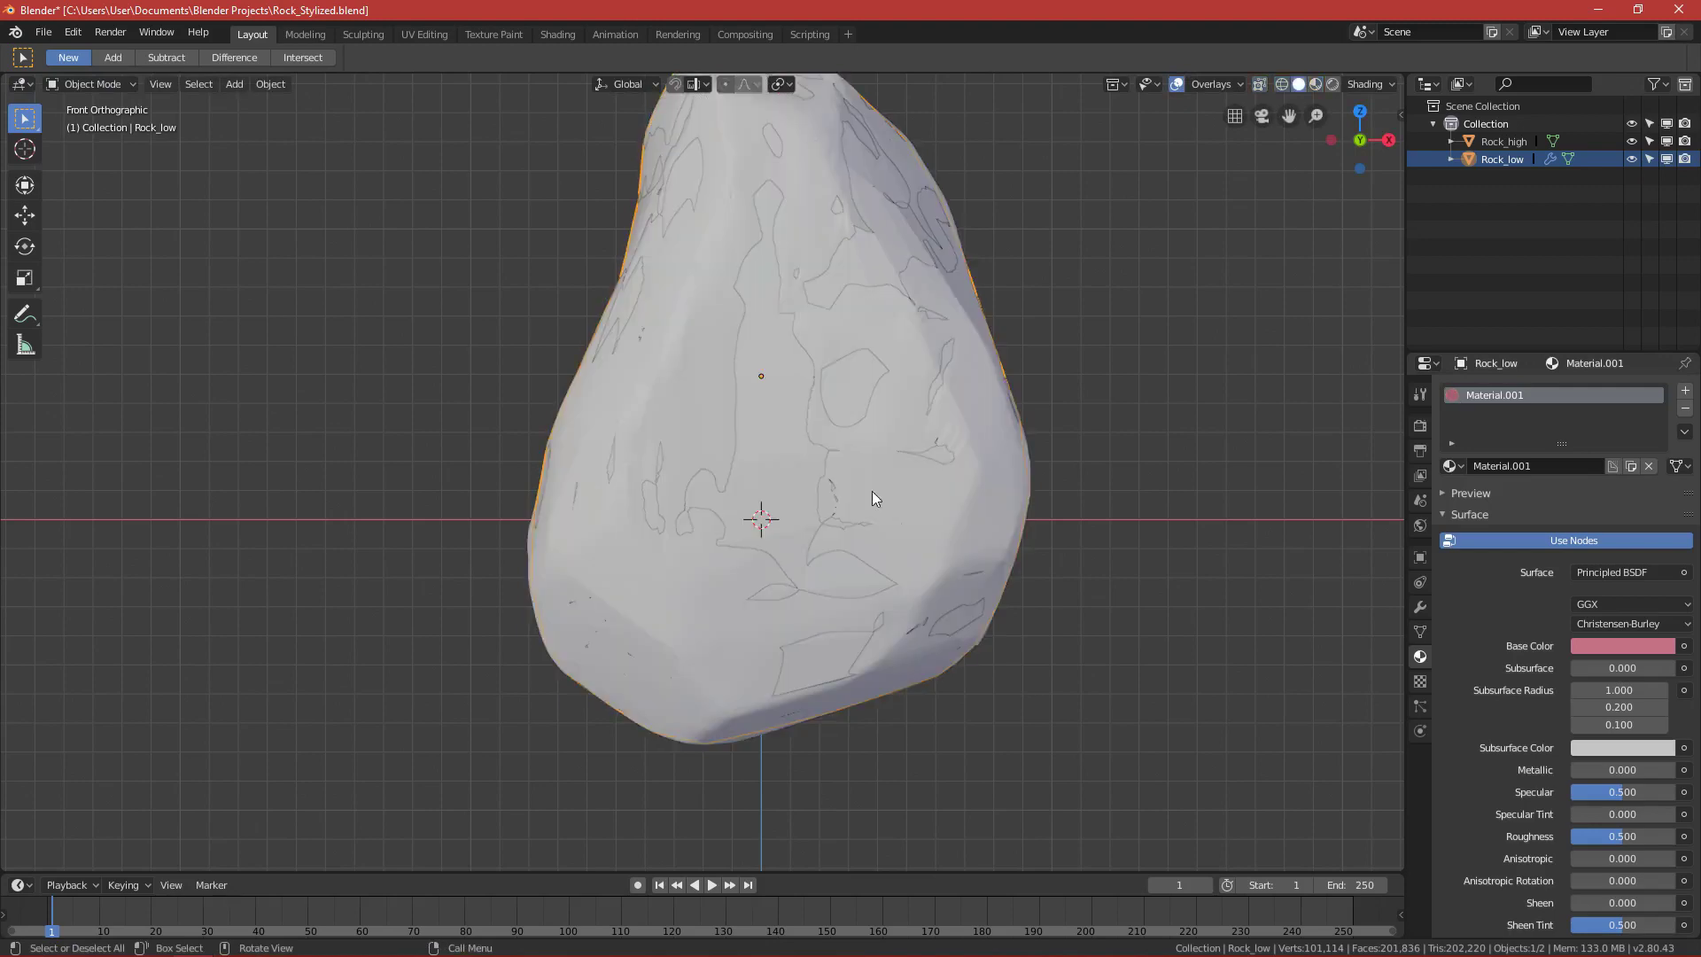
{"action": "left_click", "coordinate": [796, 423]}
{"action": "key", "text": "z"}
{"action": "left_click", "coordinate": [921, 425]}
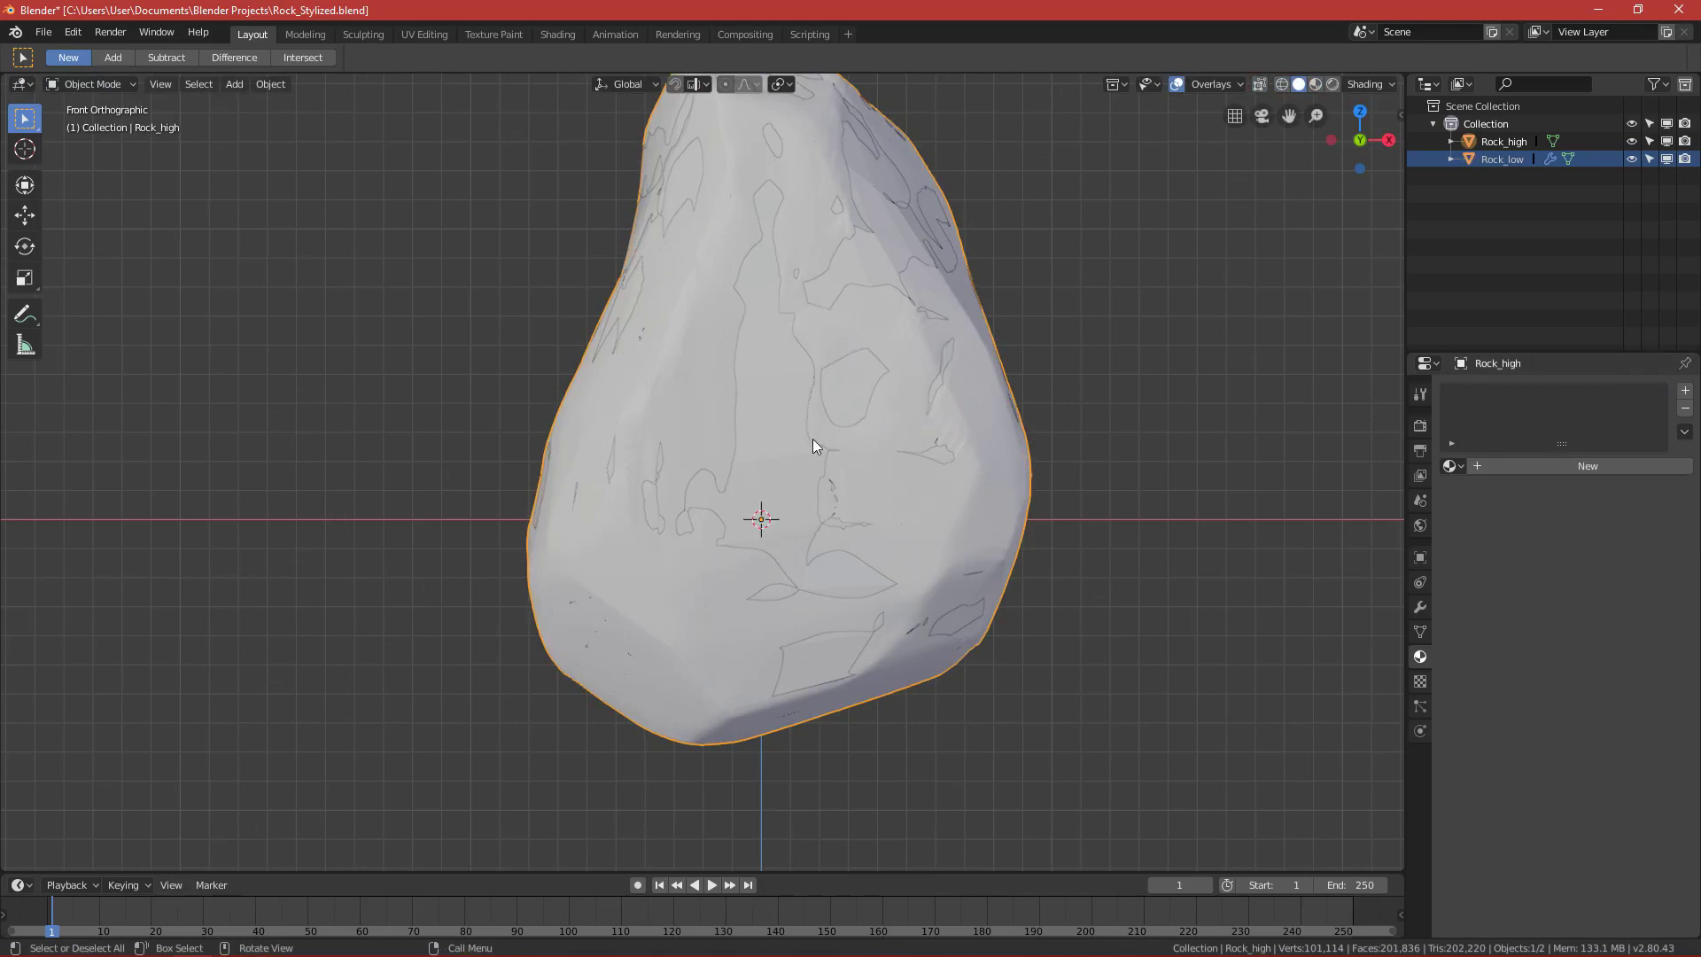
{"action": "key", "text": "z"}
{"action": "left_click", "coordinate": [764, 458]}
{"action": "left_click", "coordinate": [768, 445]}
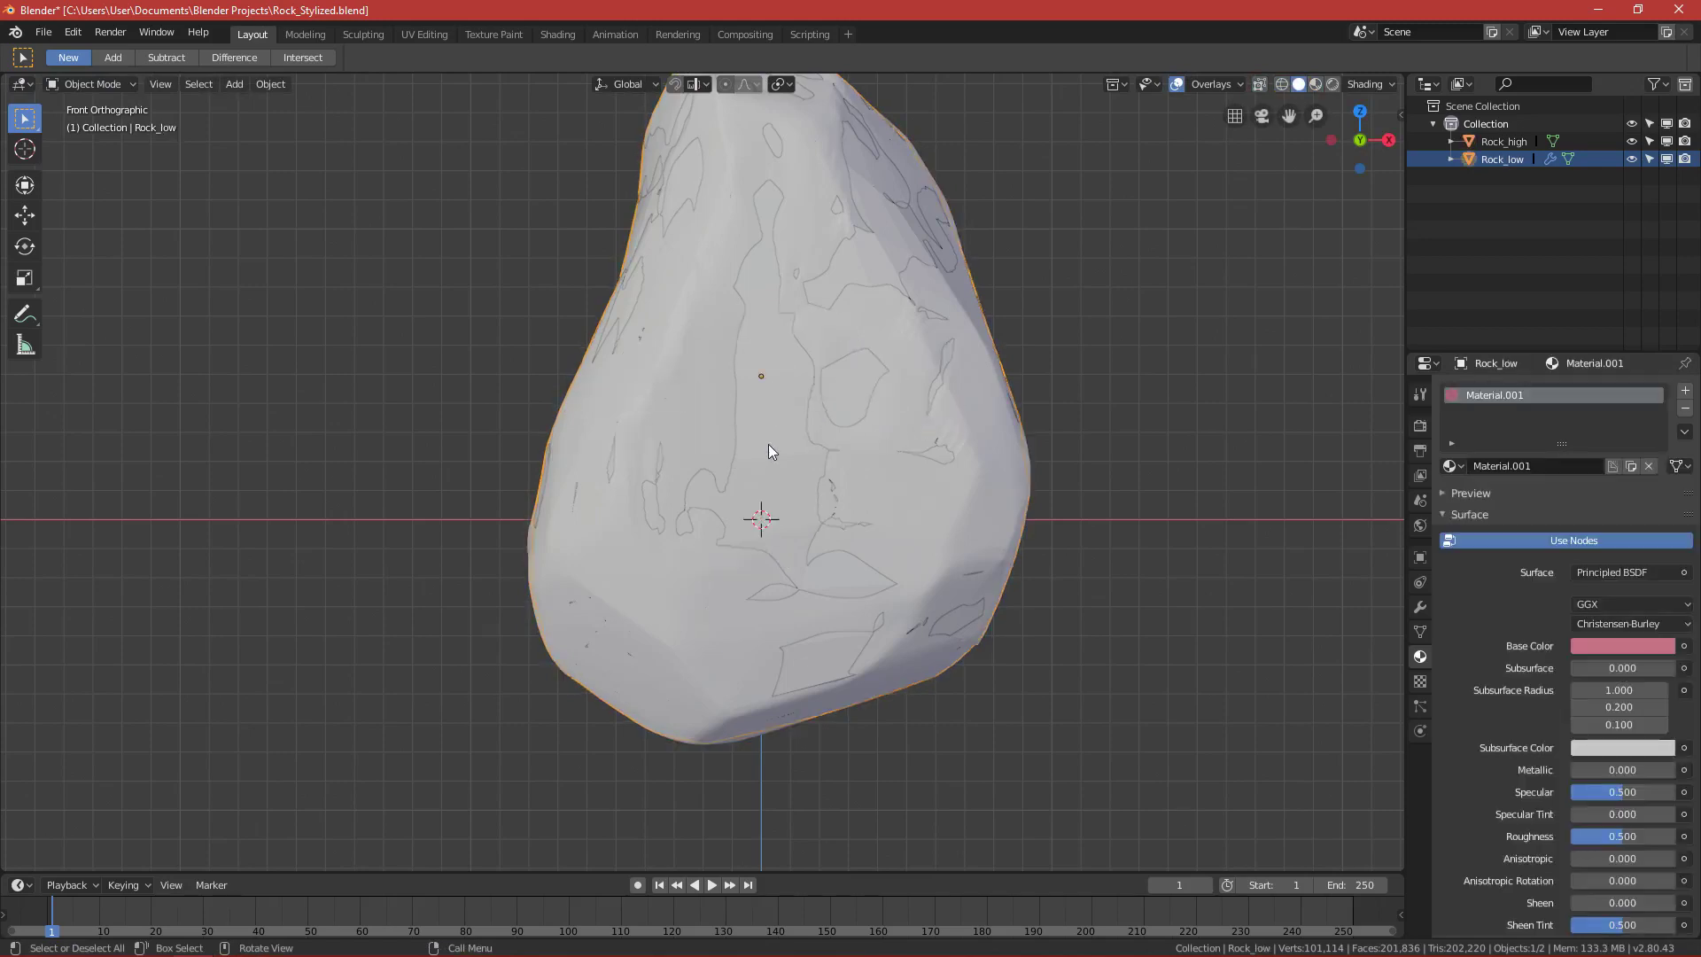
{"action": "key", "text": "z"}
{"action": "left_click", "coordinate": [814, 564]}
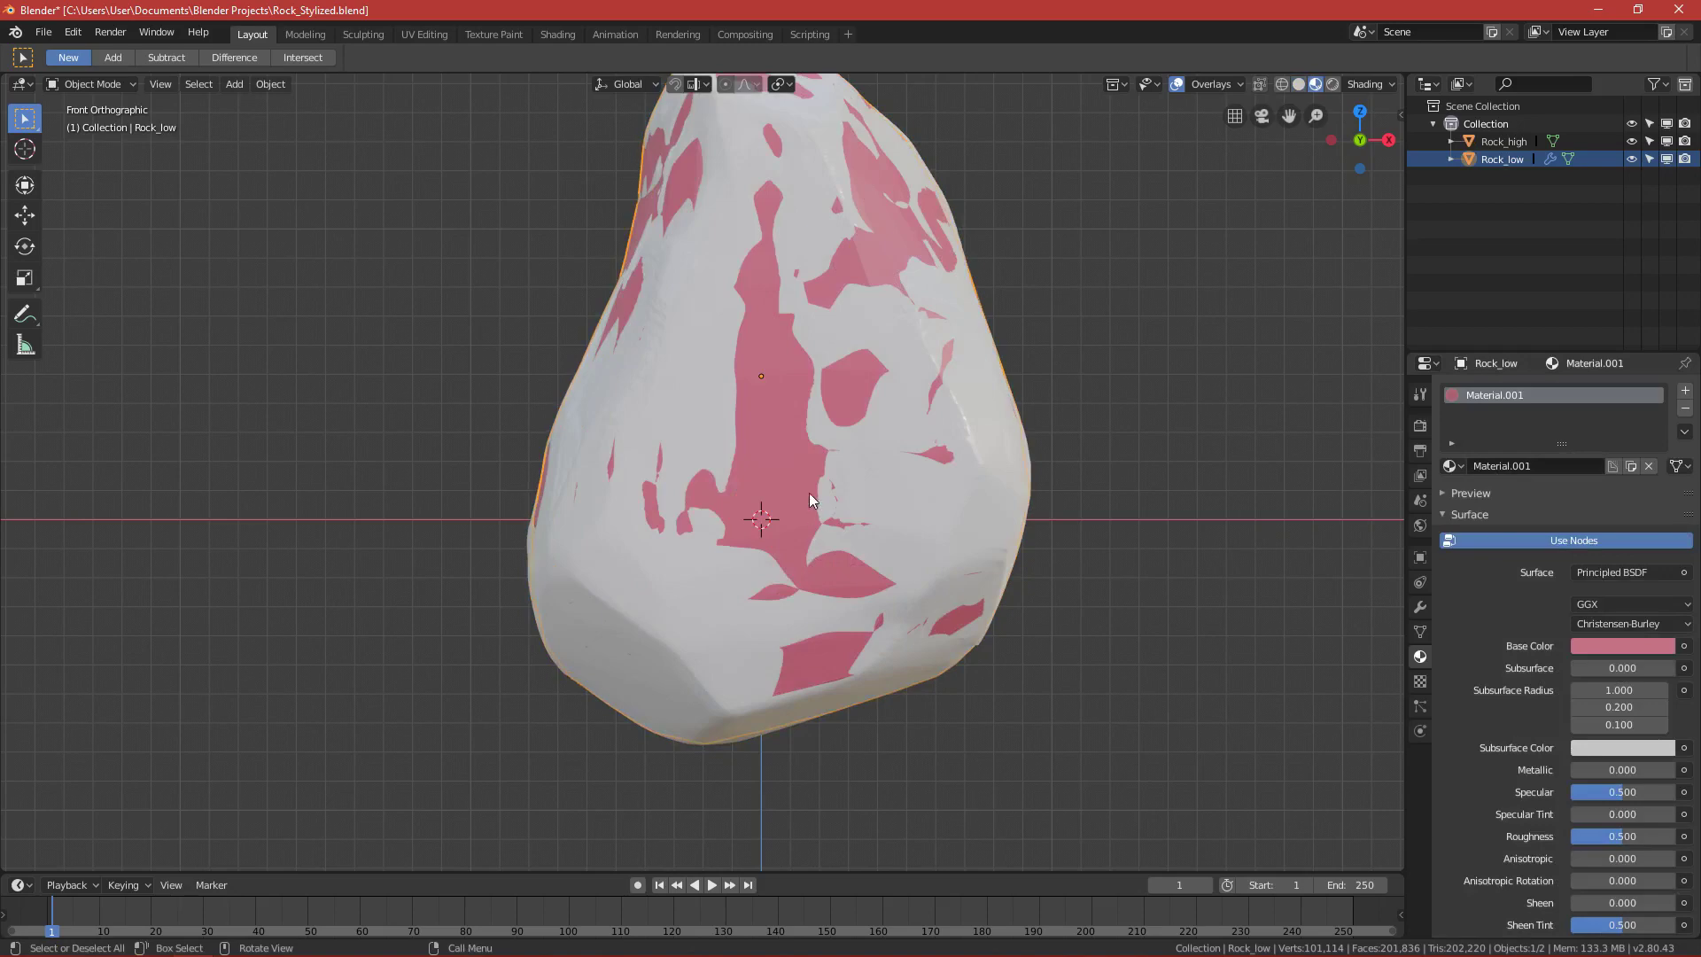
Examine both rocks in wireframe from other angles and return to LookDev shading in the front view.
{"action": "left_click", "coordinate": [767, 429]}
{"action": "middle_click_drag", "start_coordinate": [767, 428], "coordinate": [641, 367]}
{"action": "key", "text": "KP_1"}
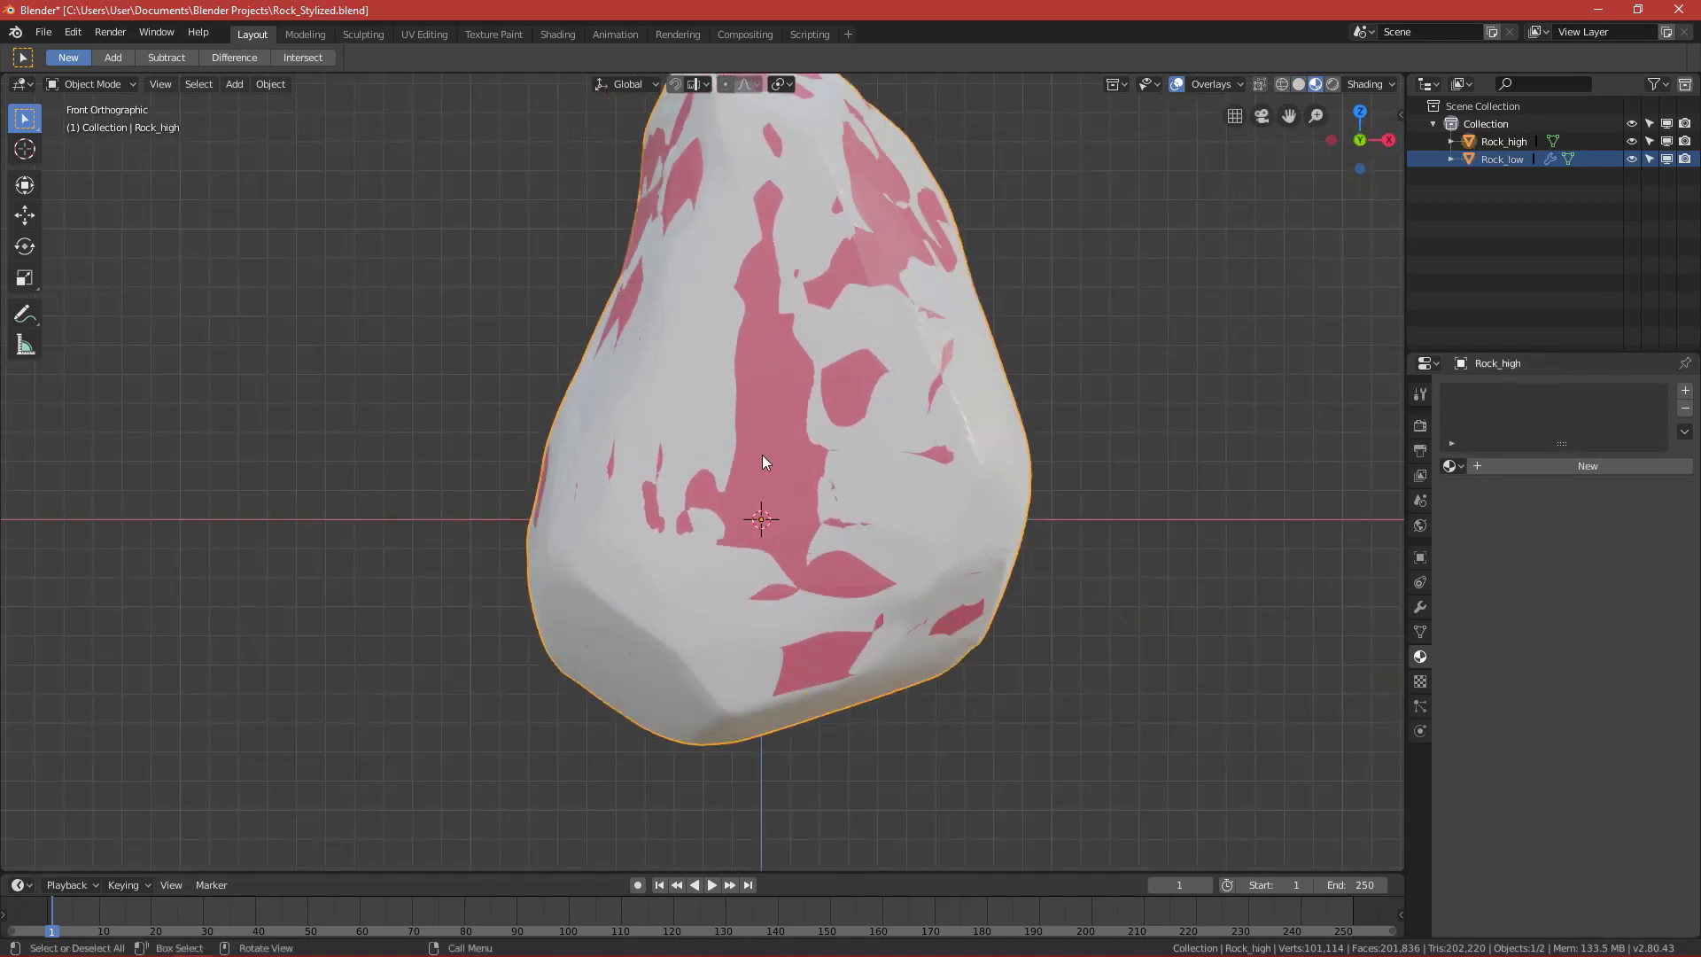
{"action": "mouse_move", "coordinate": [762, 456]}
{"action": "middle_mouse_down"}
{"action": "mouse_move", "coordinate": [766, 227]}
{"action": "mouse_move", "coordinate": [769, 474]}
{"action": "middle_mouse_up"}
{"action": "key", "text": "z"}
{"action": "left_click", "coordinate": [590, 482]}
{"action": "mouse_move", "coordinate": [619, 496]}
{"action": "middle_mouse_down"}
{"action": "mouse_move", "coordinate": [675, 487]}
{"action": "mouse_move", "coordinate": [682, 407]}
{"action": "mouse_move", "coordinate": [638, 532]}
{"action": "mouse_move", "coordinate": [681, 507]}
{"action": "mouse_move", "coordinate": [731, 563]}
{"action": "mouse_move", "coordinate": [701, 598]}
{"action": "mouse_move", "coordinate": [667, 549]}
{"action": "mouse_move", "coordinate": [671, 456]}
{"action": "mouse_move", "coordinate": [649, 377]}
{"action": "mouse_move", "coordinate": [676, 543]}
{"action": "mouse_move", "coordinate": [776, 486]}
{"action": "mouse_move", "coordinate": [986, 503]}
{"action": "mouse_move", "coordinate": [885, 436]}
{"action": "mouse_move", "coordinate": [892, 460]}
{"action": "mouse_move", "coordinate": [976, 448]}
{"action": "mouse_move", "coordinate": [818, 412]}
{"action": "mouse_move", "coordinate": [955, 471]}
{"action": "mouse_move", "coordinate": [906, 545]}
{"action": "mouse_move", "coordinate": [598, 474]}
{"action": "mouse_move", "coordinate": [558, 367]}
{"action": "mouse_move", "coordinate": [558, 275]}
{"action": "mouse_move", "coordinate": [755, 600]}
{"action": "mouse_move", "coordinate": [869, 596]}
{"action": "mouse_move", "coordinate": [744, 587]}
{"action": "middle_mouse_up"}
{"action": "left_click", "coordinate": [836, 471]}
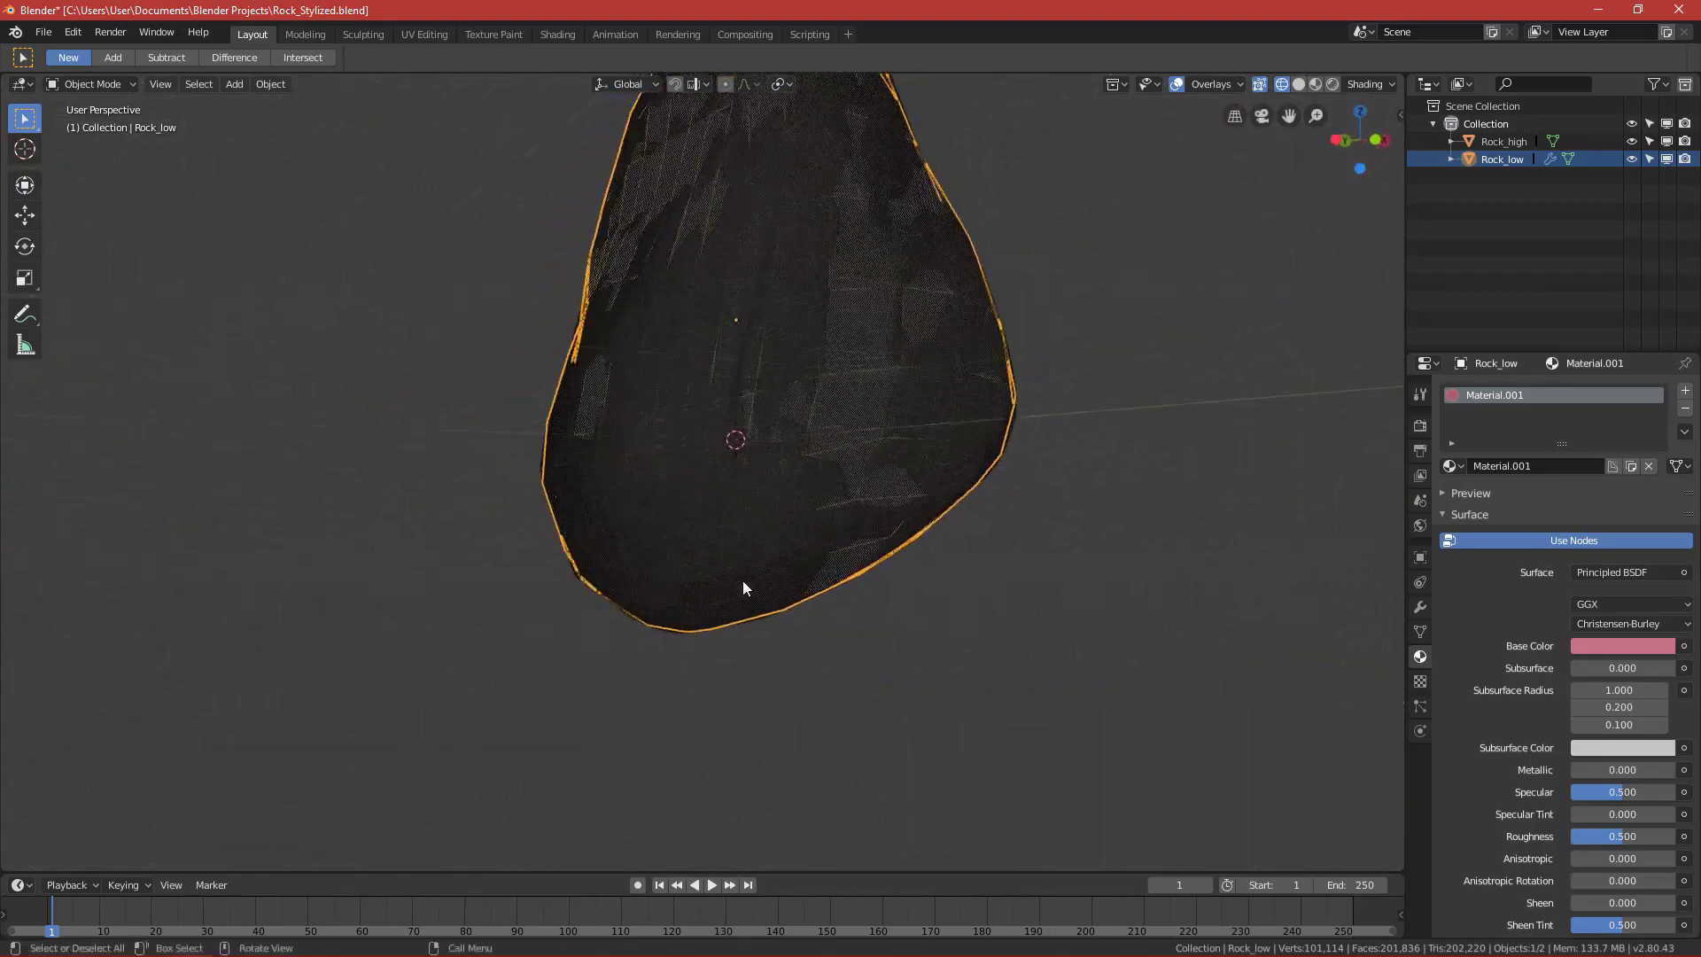
{"action": "key", "text": "KP_1"}
{"action": "key", "text": "z"}
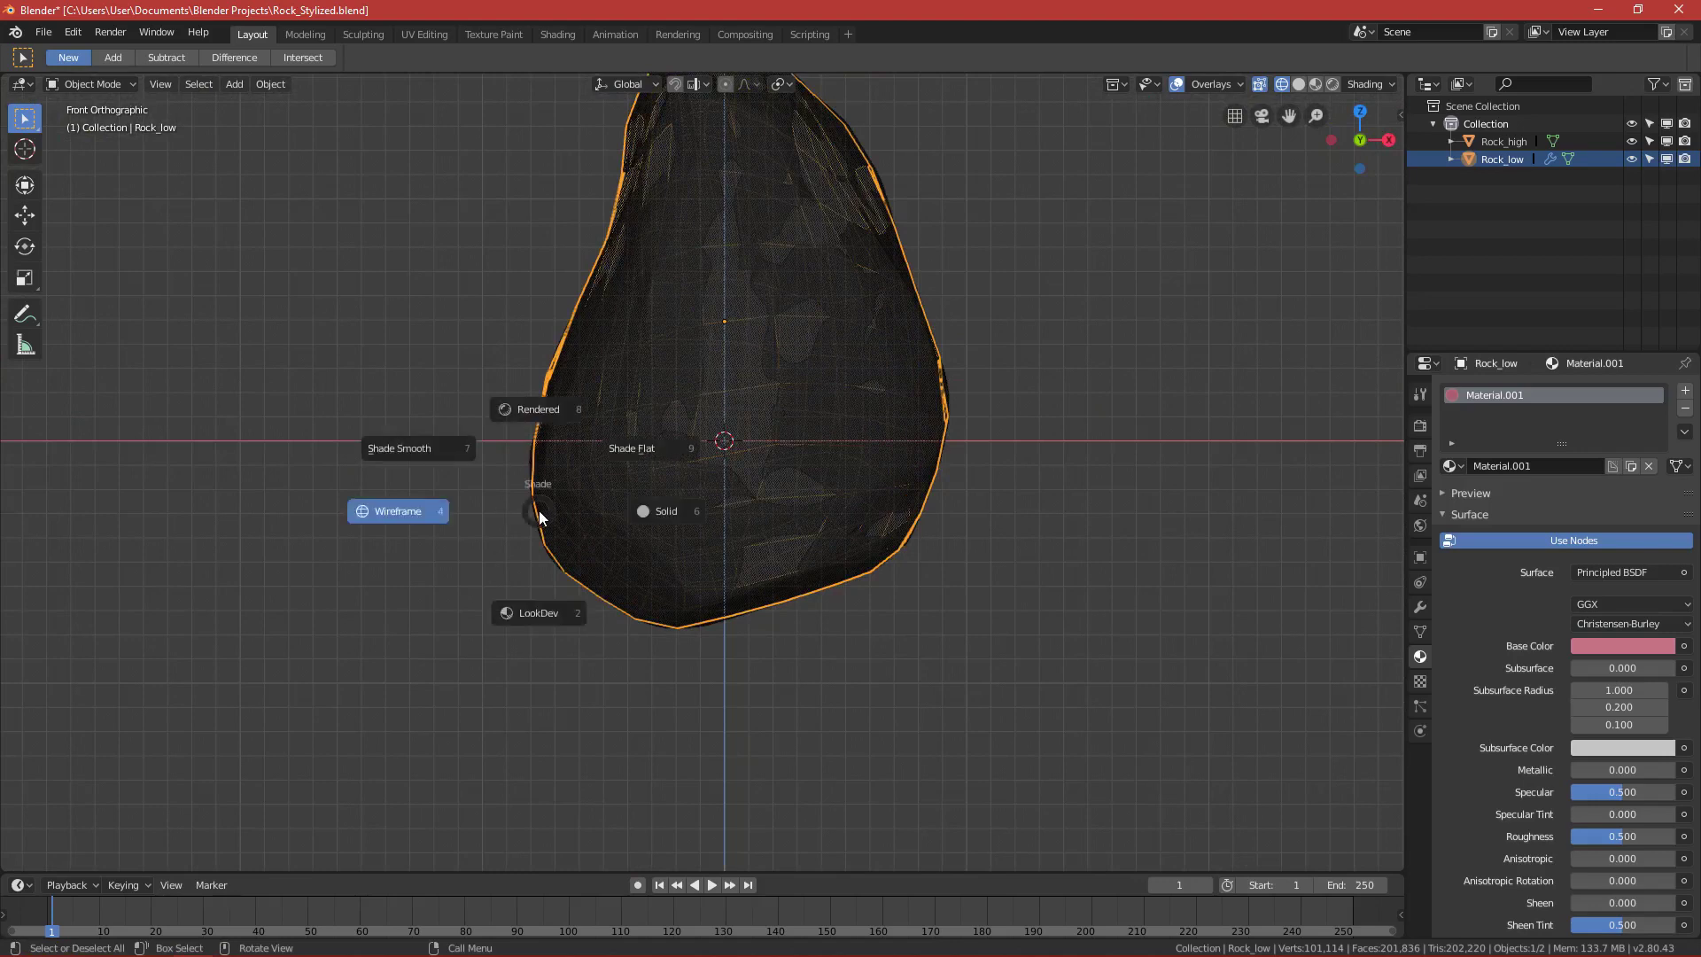
{"action": "left_click", "coordinate": [540, 612]}
Examine the pink Rock_low surface against Rock_high around the sides and underside of the rock.
{"action": "middle_click_drag", "start_coordinate": [555, 597], "coordinate": [856, 601]}
{"action": "left_click", "coordinate": [887, 408]}
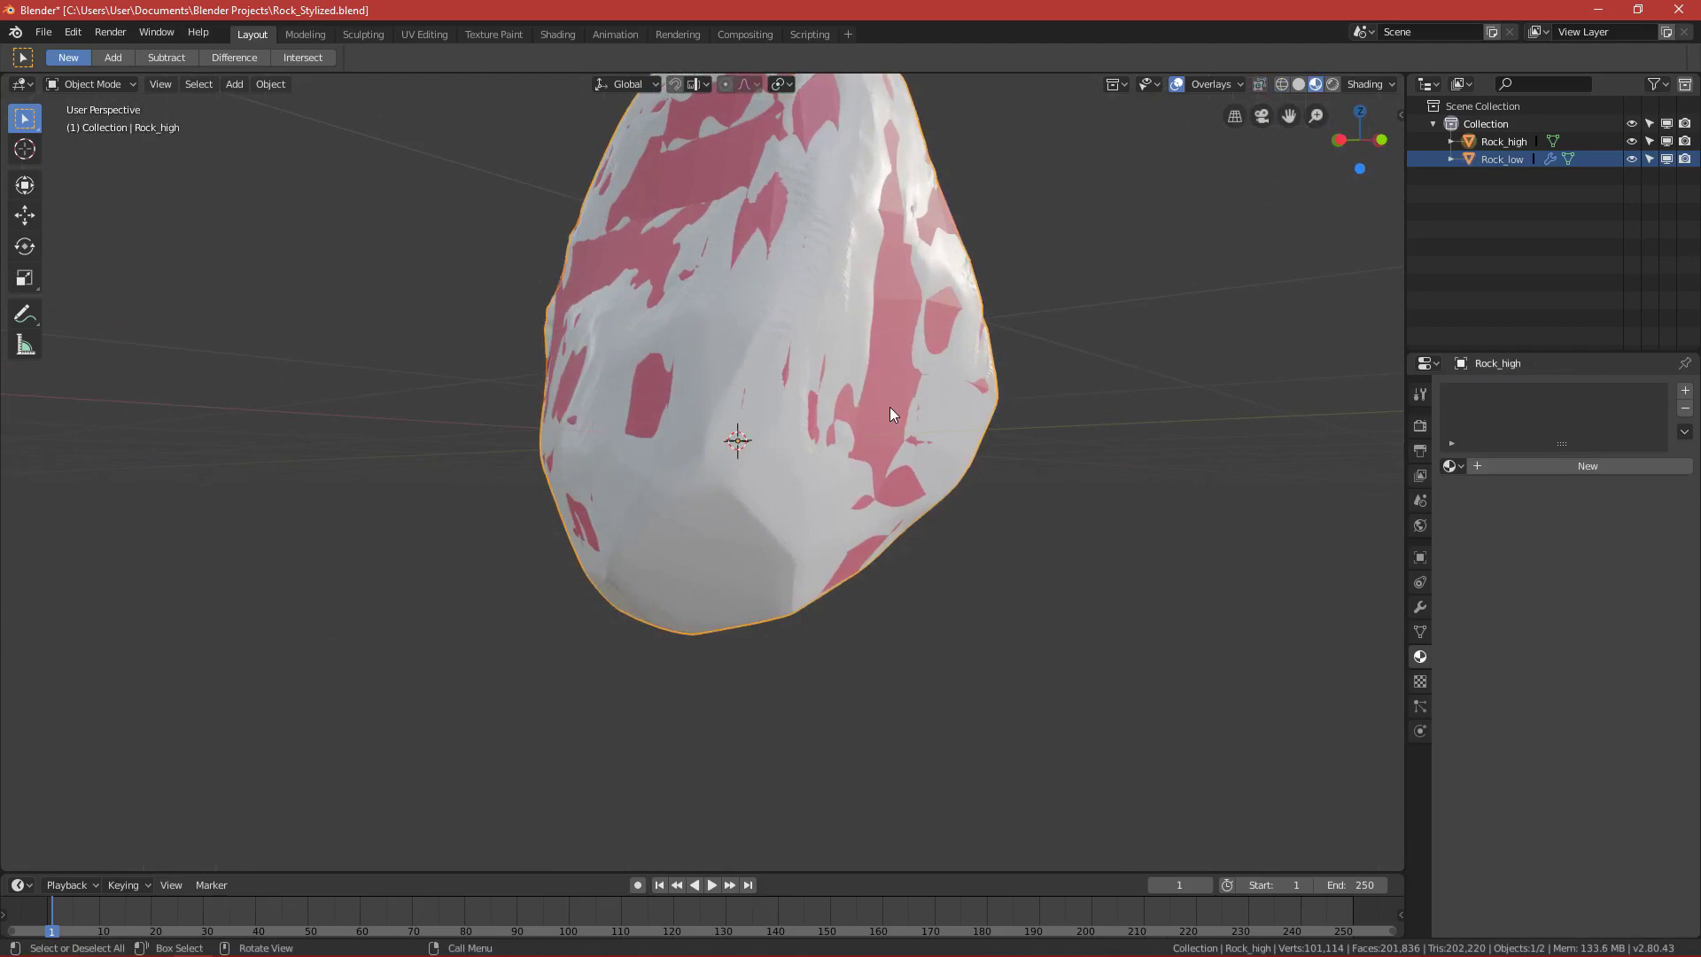
{"action": "middle_click_drag", "start_coordinate": [889, 406], "coordinate": [741, 230]}
{"action": "left_click", "coordinate": [784, 338]}
{"action": "middle_click_drag", "start_coordinate": [784, 338], "coordinate": [635, 435]}
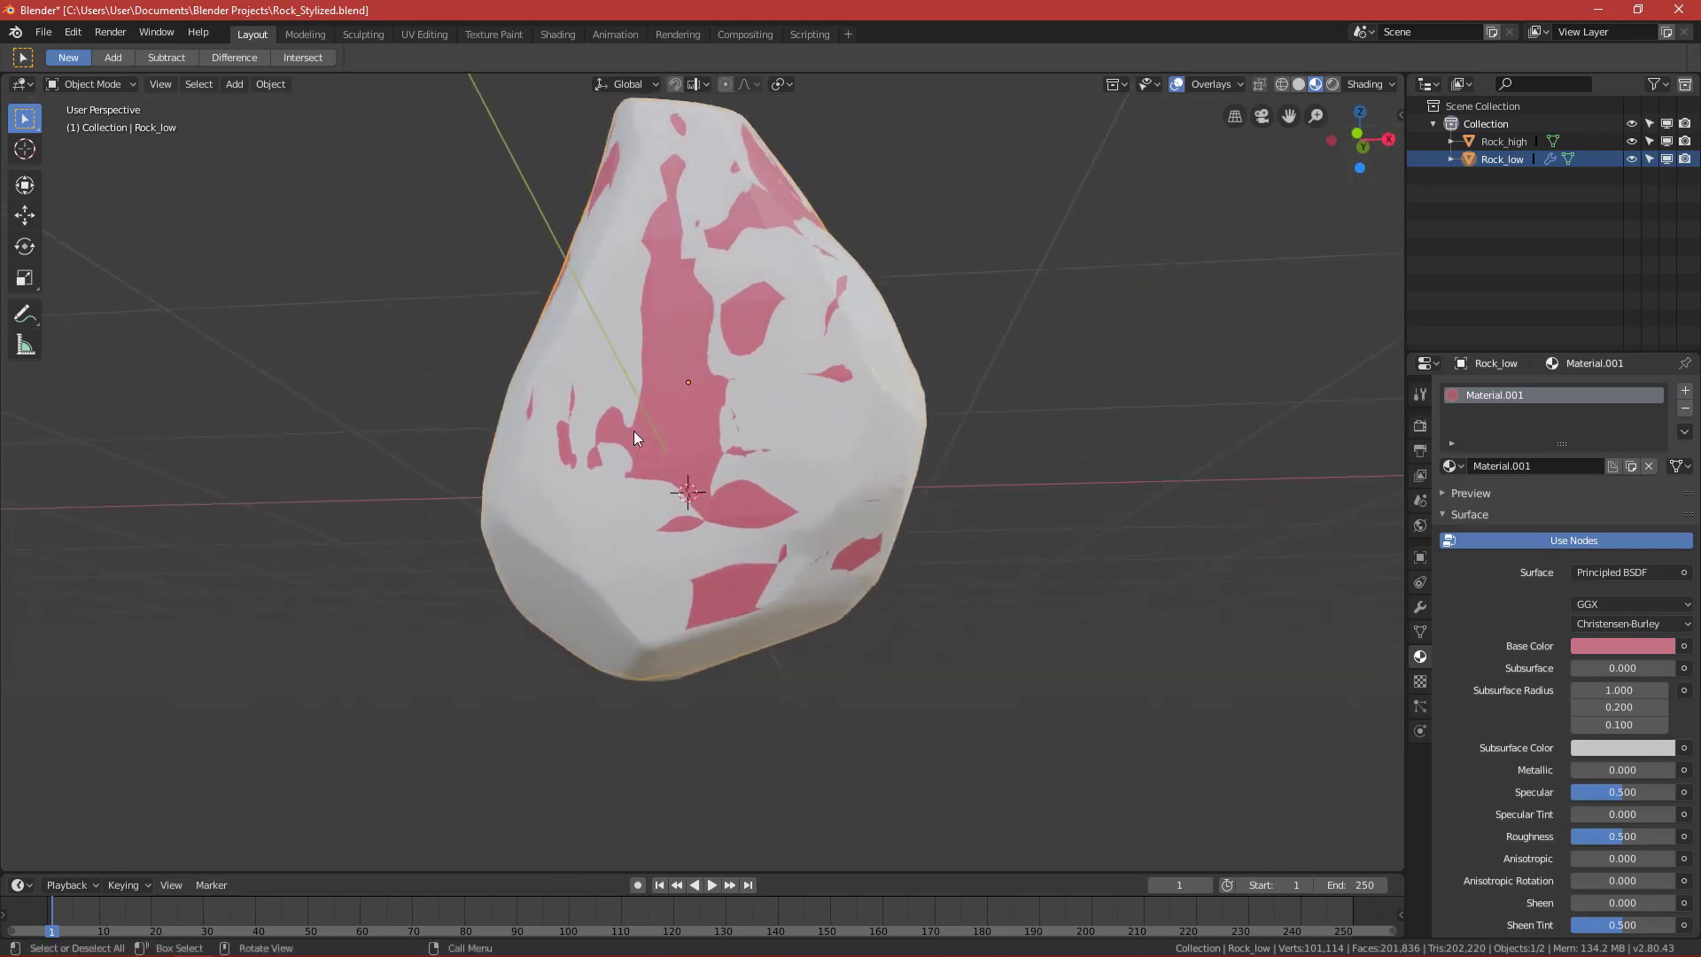
{"action": "middle_click_drag", "start_coordinate": [661, 371], "coordinate": [759, 406]}
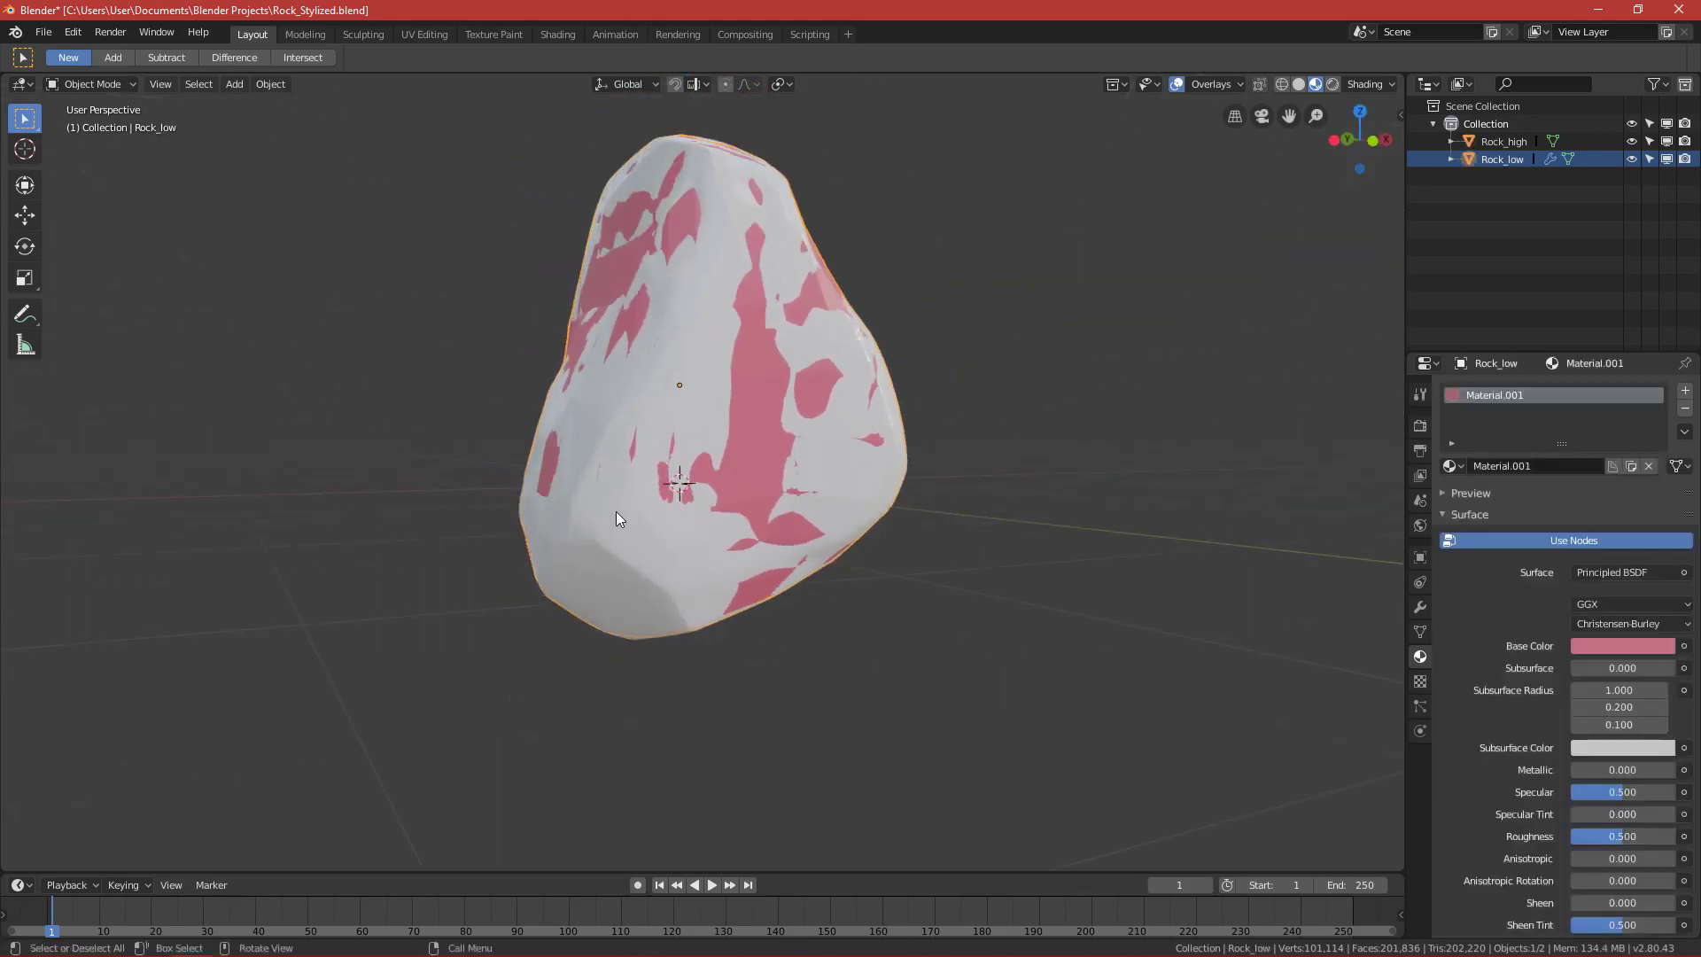
{"action": "scroll", "coordinate": [584, 549], "scroll_direction": "up", "scroll_amount": 3}
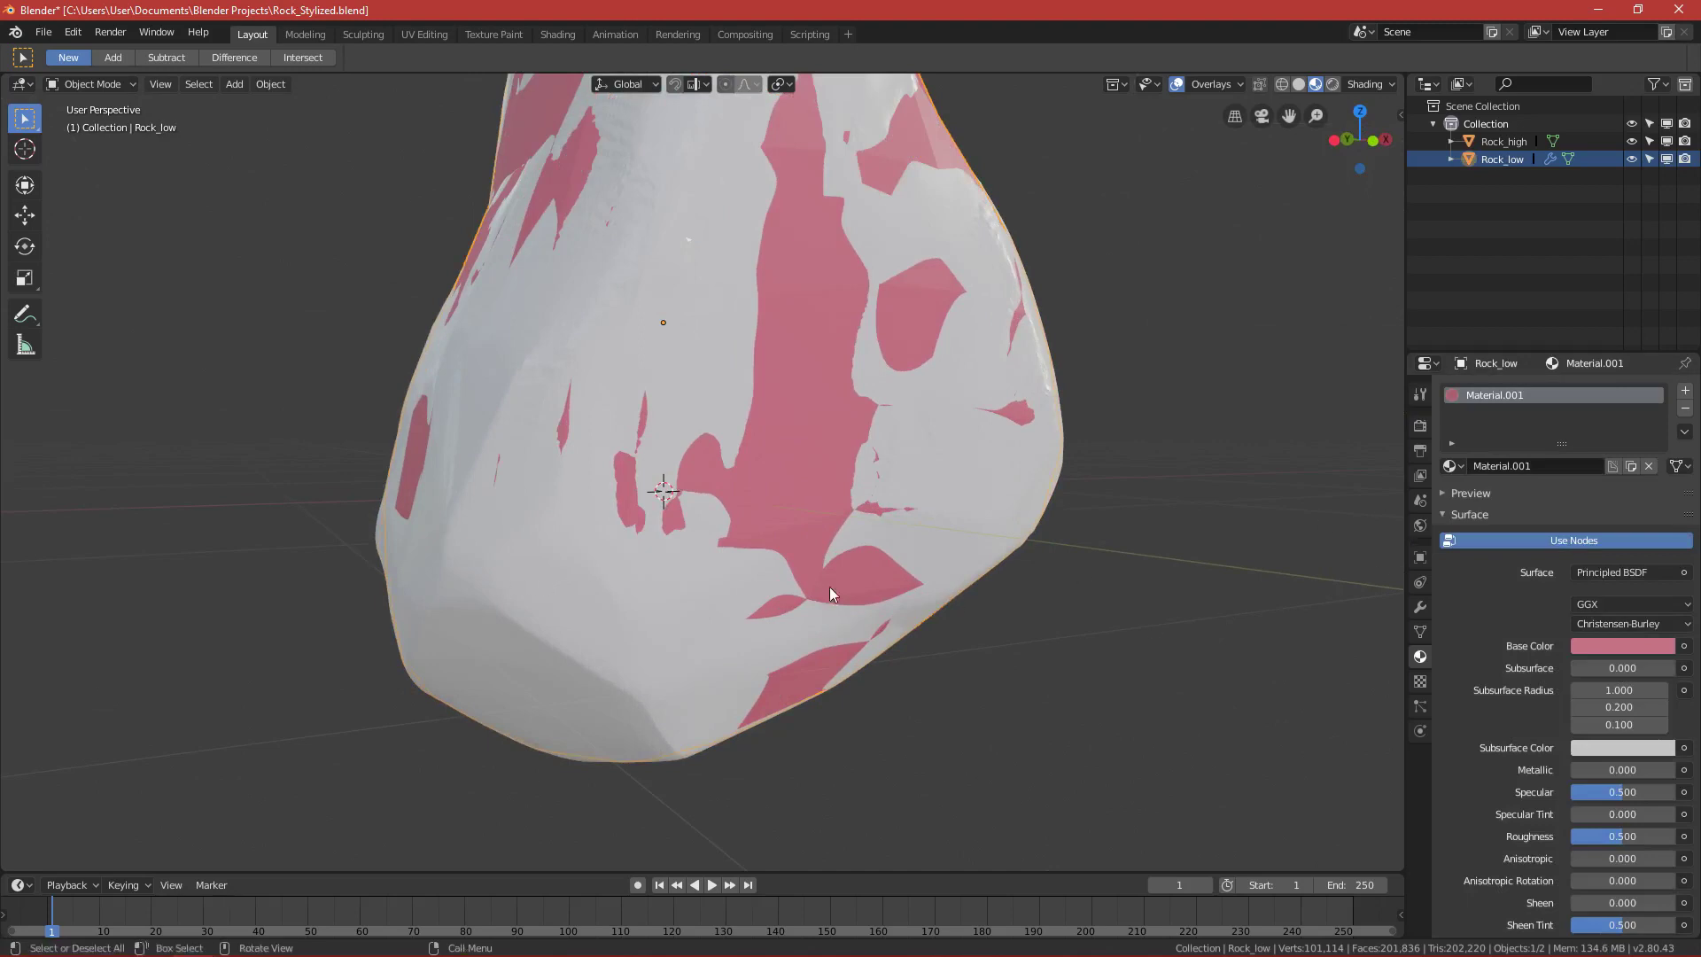
{"action": "left_click", "coordinate": [822, 453]}
Select Rock_low and apply its Shrinkwrap modifier.
{"action": "left_click", "coordinate": [769, 415]}
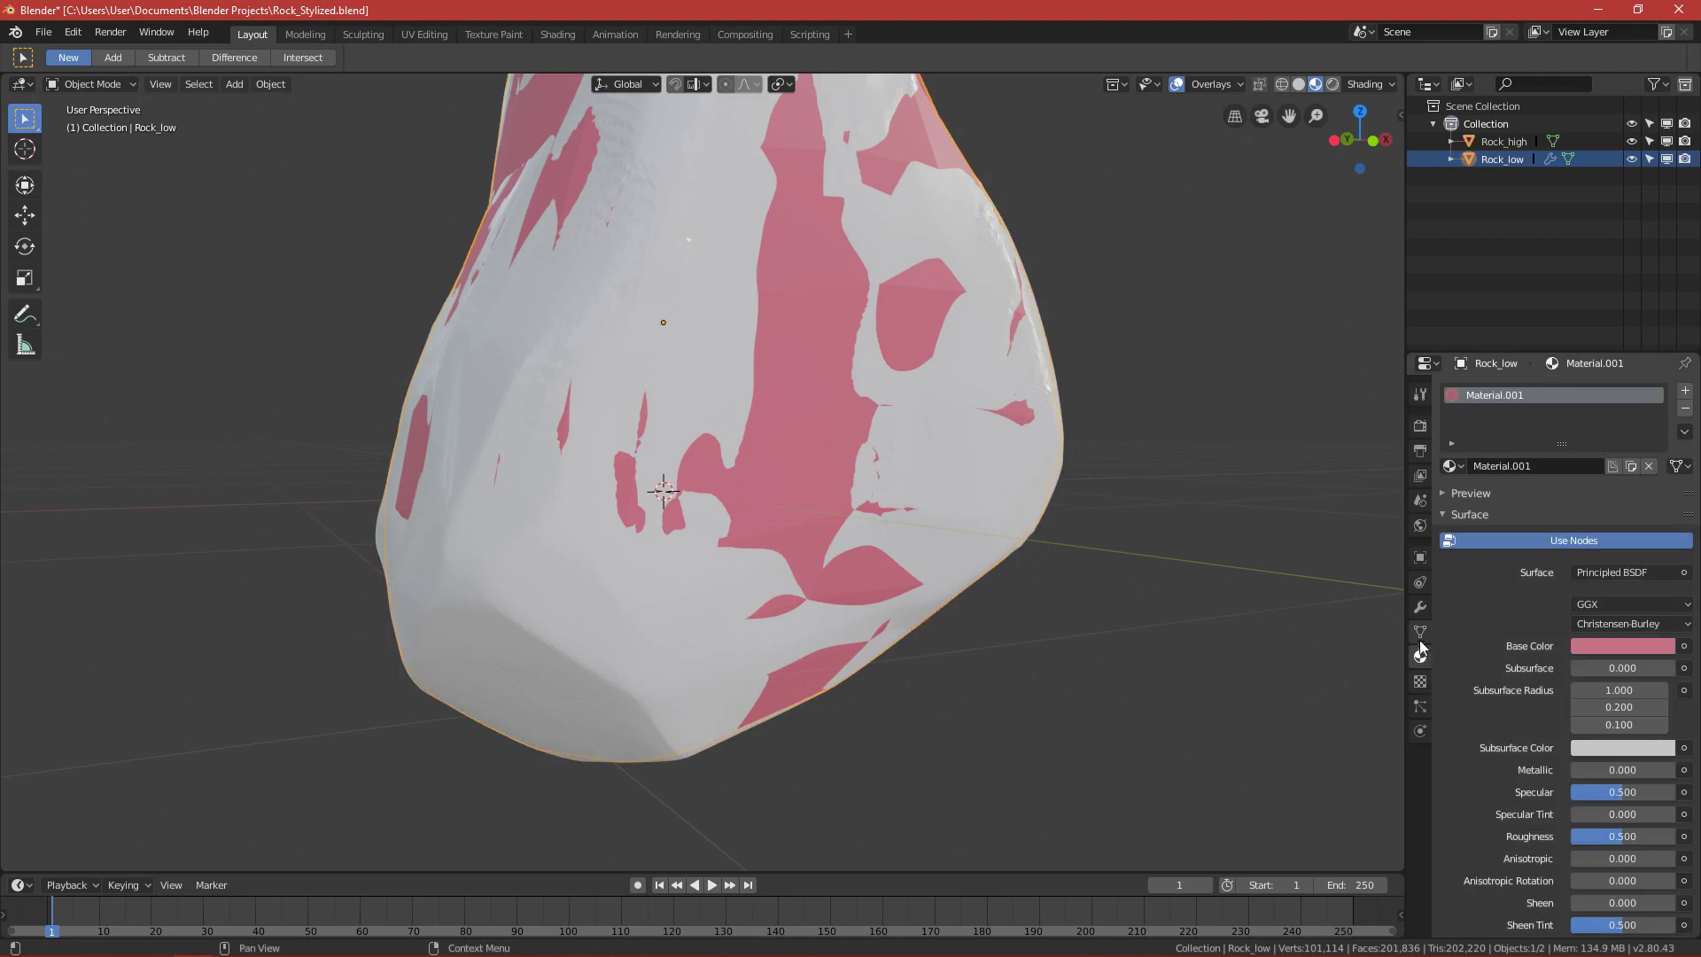
{"action": "left_click", "coordinate": [1420, 607]}
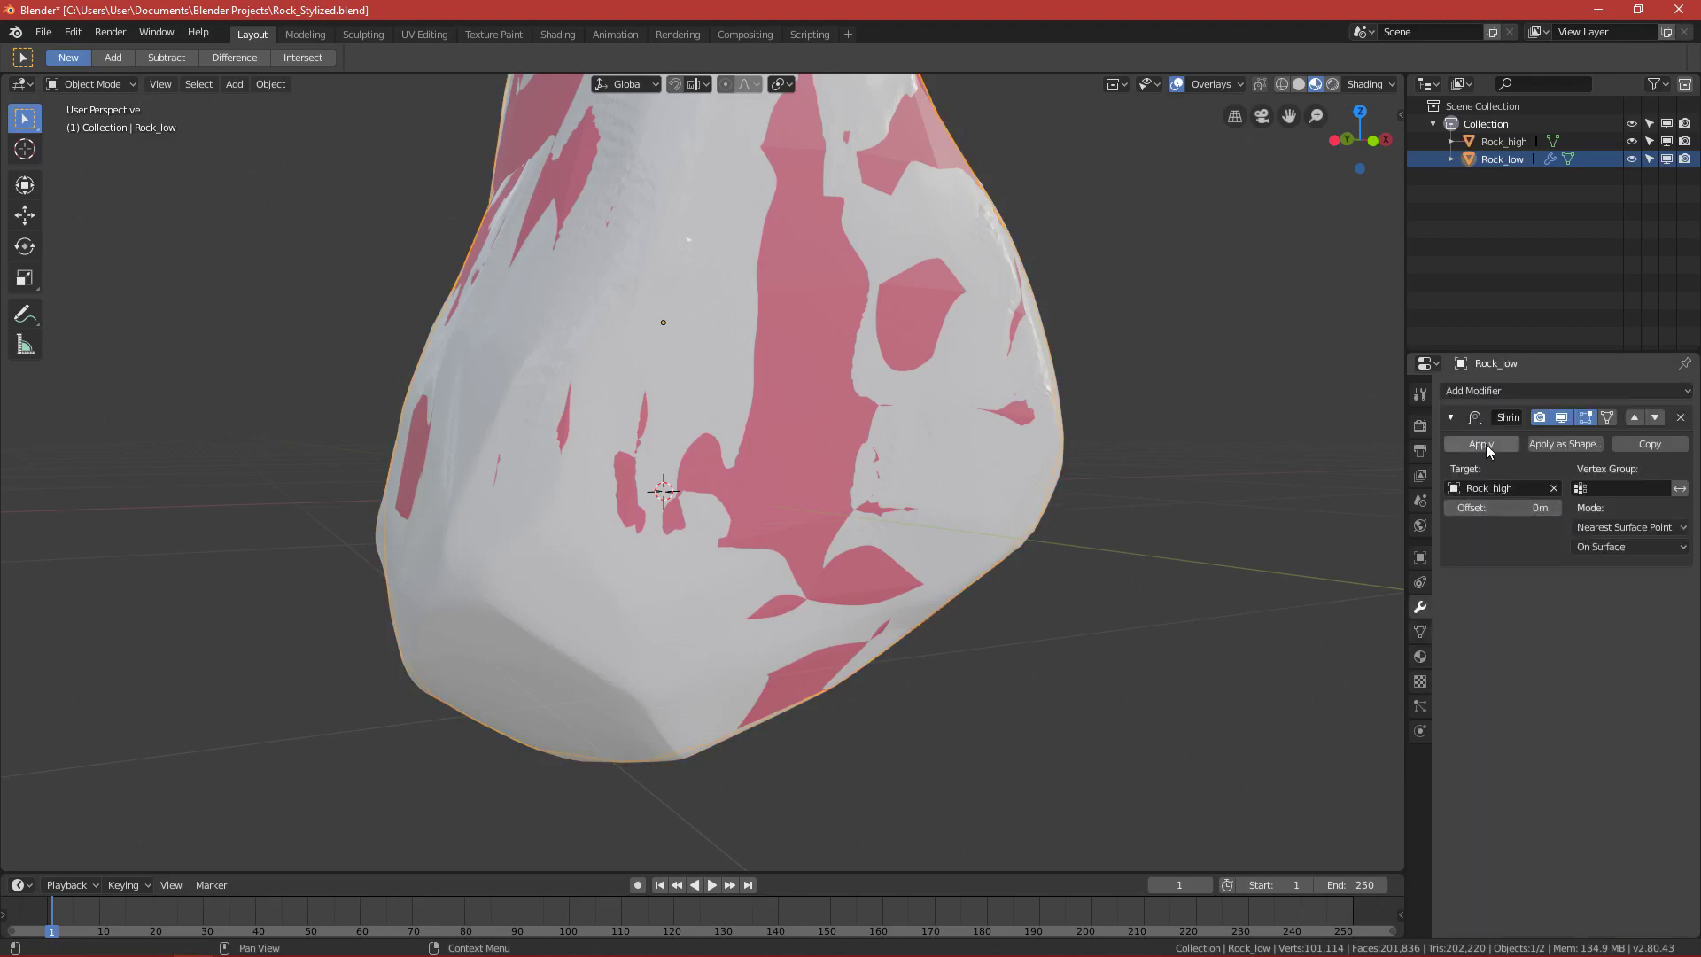
{"action": "left_click", "coordinate": [1486, 444]}
{"action": "middle_click_drag", "start_coordinate": [664, 512], "coordinate": [700, 493]}
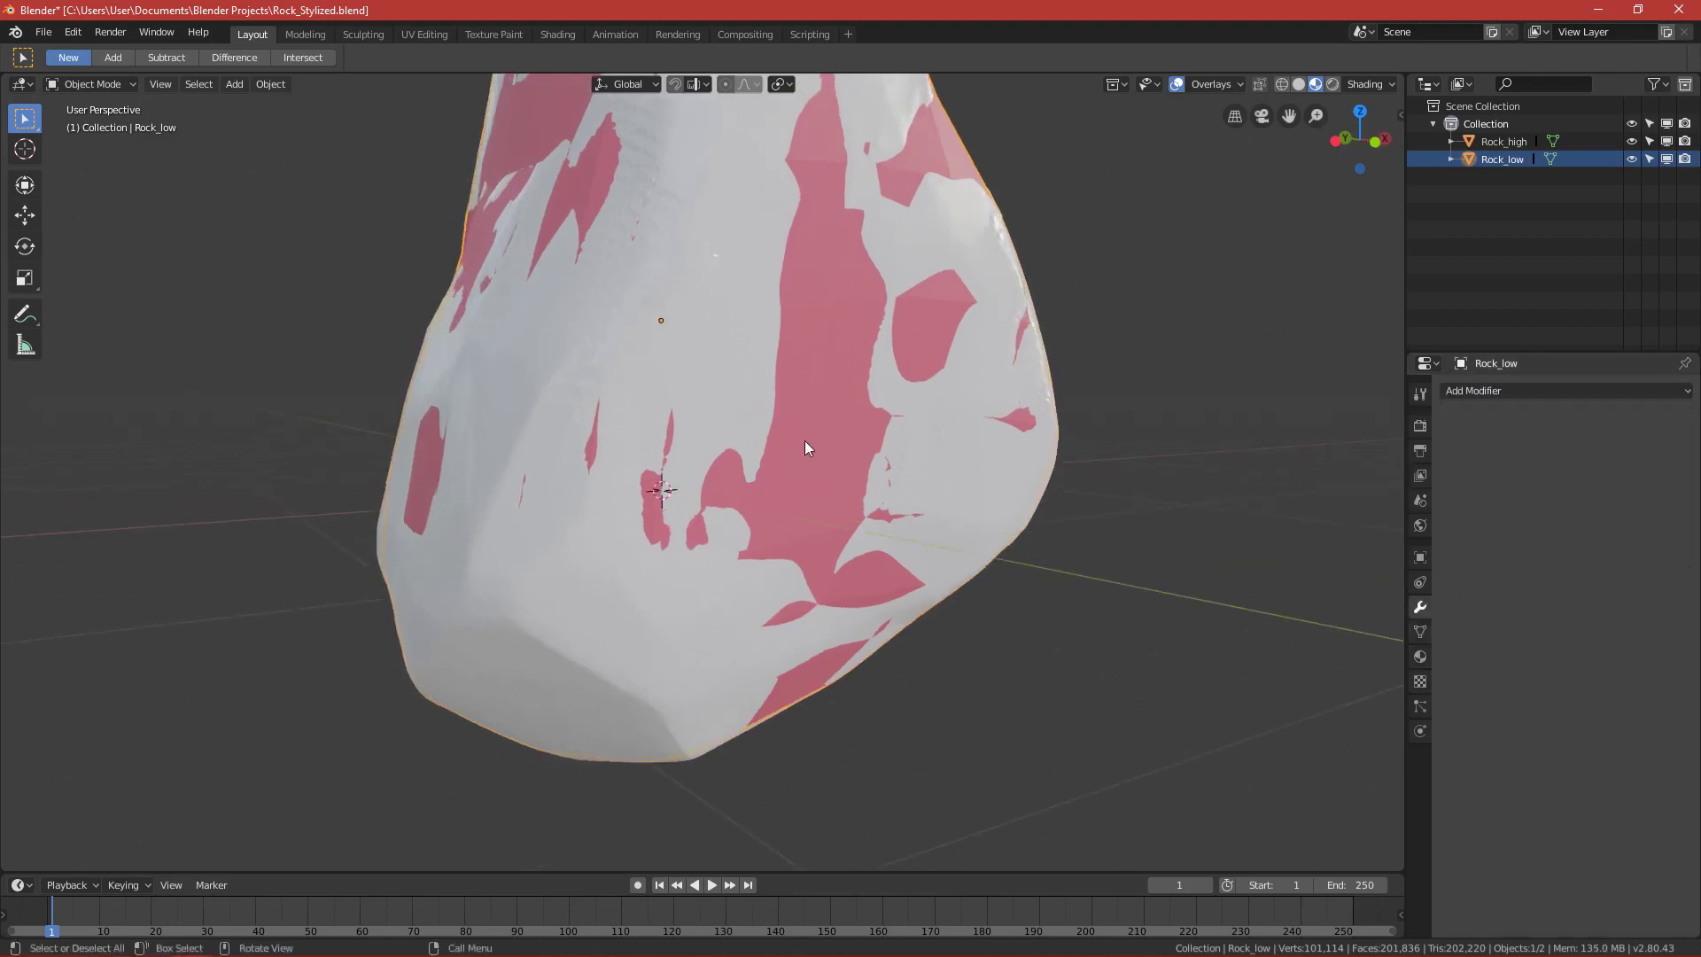
Enter Edit Mode on Rock_low and enable snapping to faces with Project onto Self turned off.
{"action": "key", "text": "ctrl+Tab"}
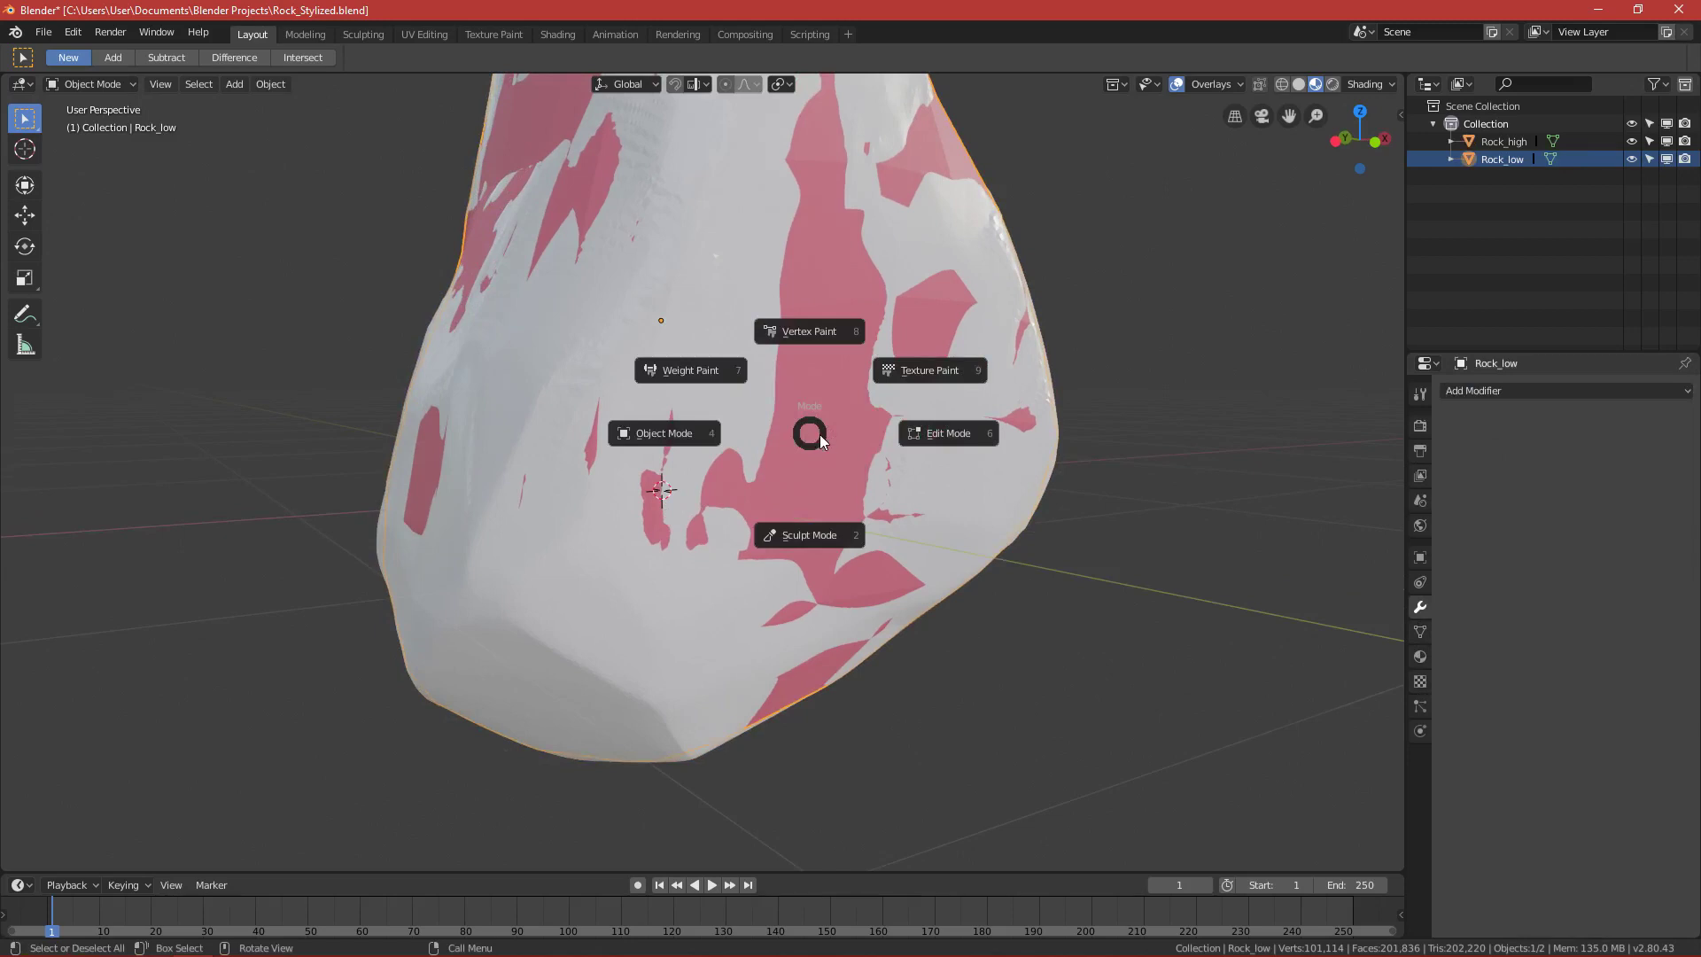
{"action": "left_click", "coordinate": [907, 438]}
{"action": "middle_click_drag", "start_coordinate": [907, 438], "coordinate": [628, 149]}
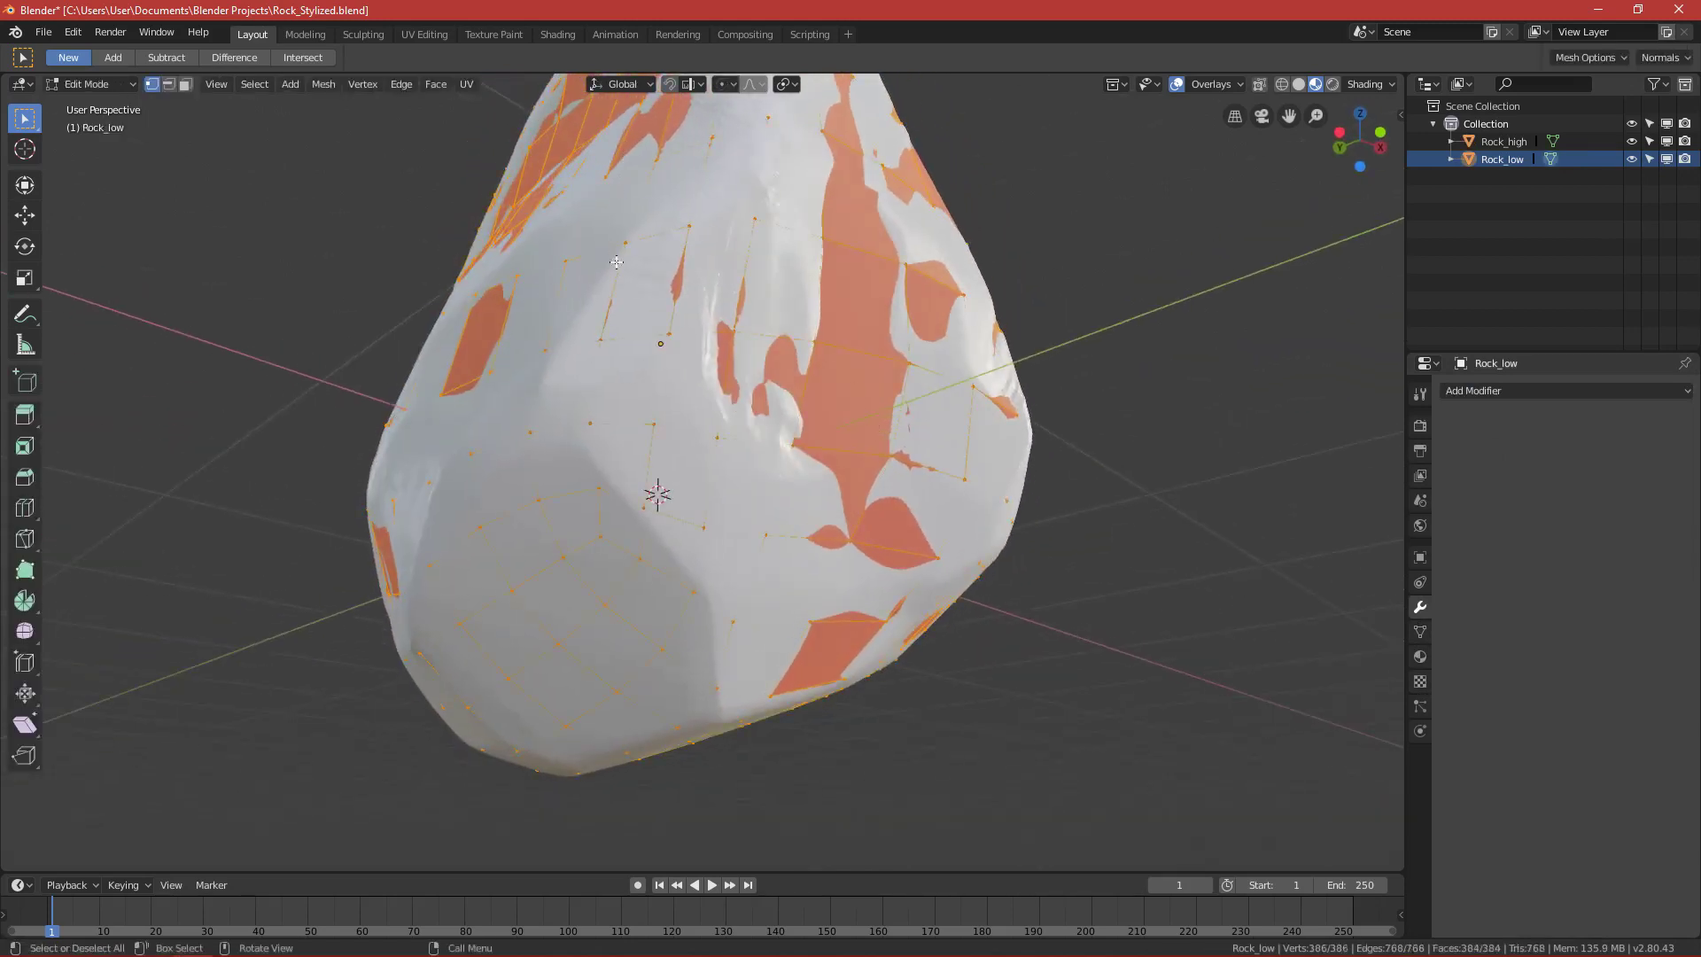
{"action": "left_click", "coordinate": [670, 85]}
{"action": "left_click", "coordinate": [692, 85]}
{"action": "left_click", "coordinate": [671, 191]}
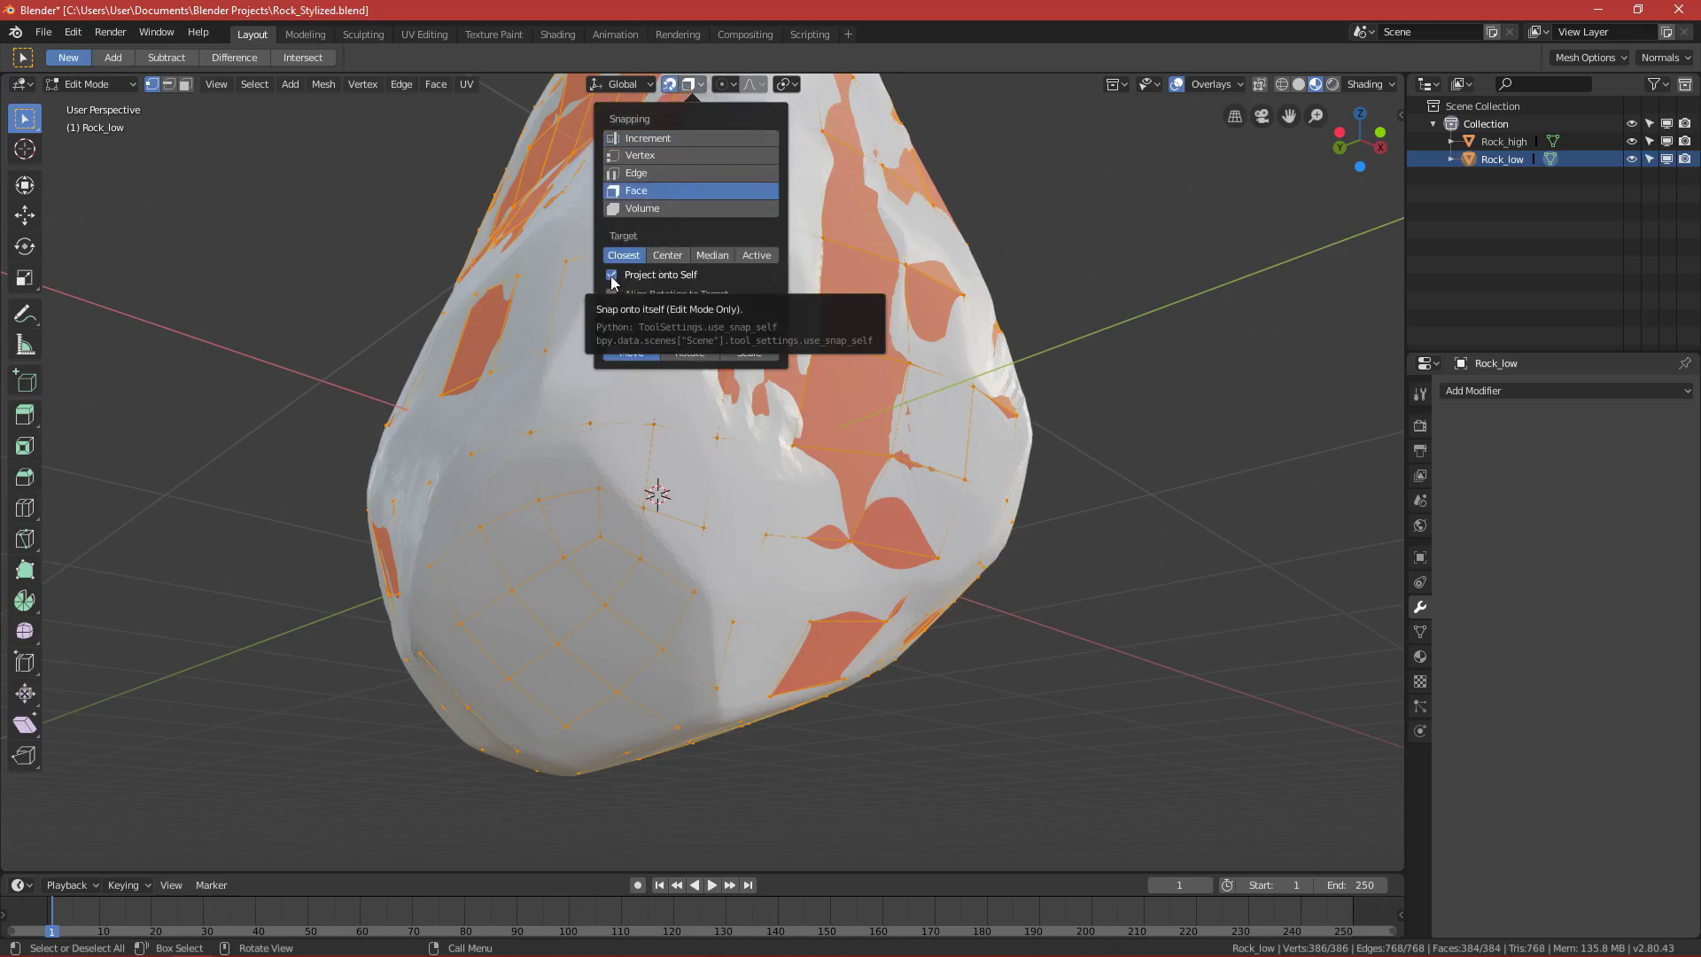
{"action": "left_click", "coordinate": [612, 275]}
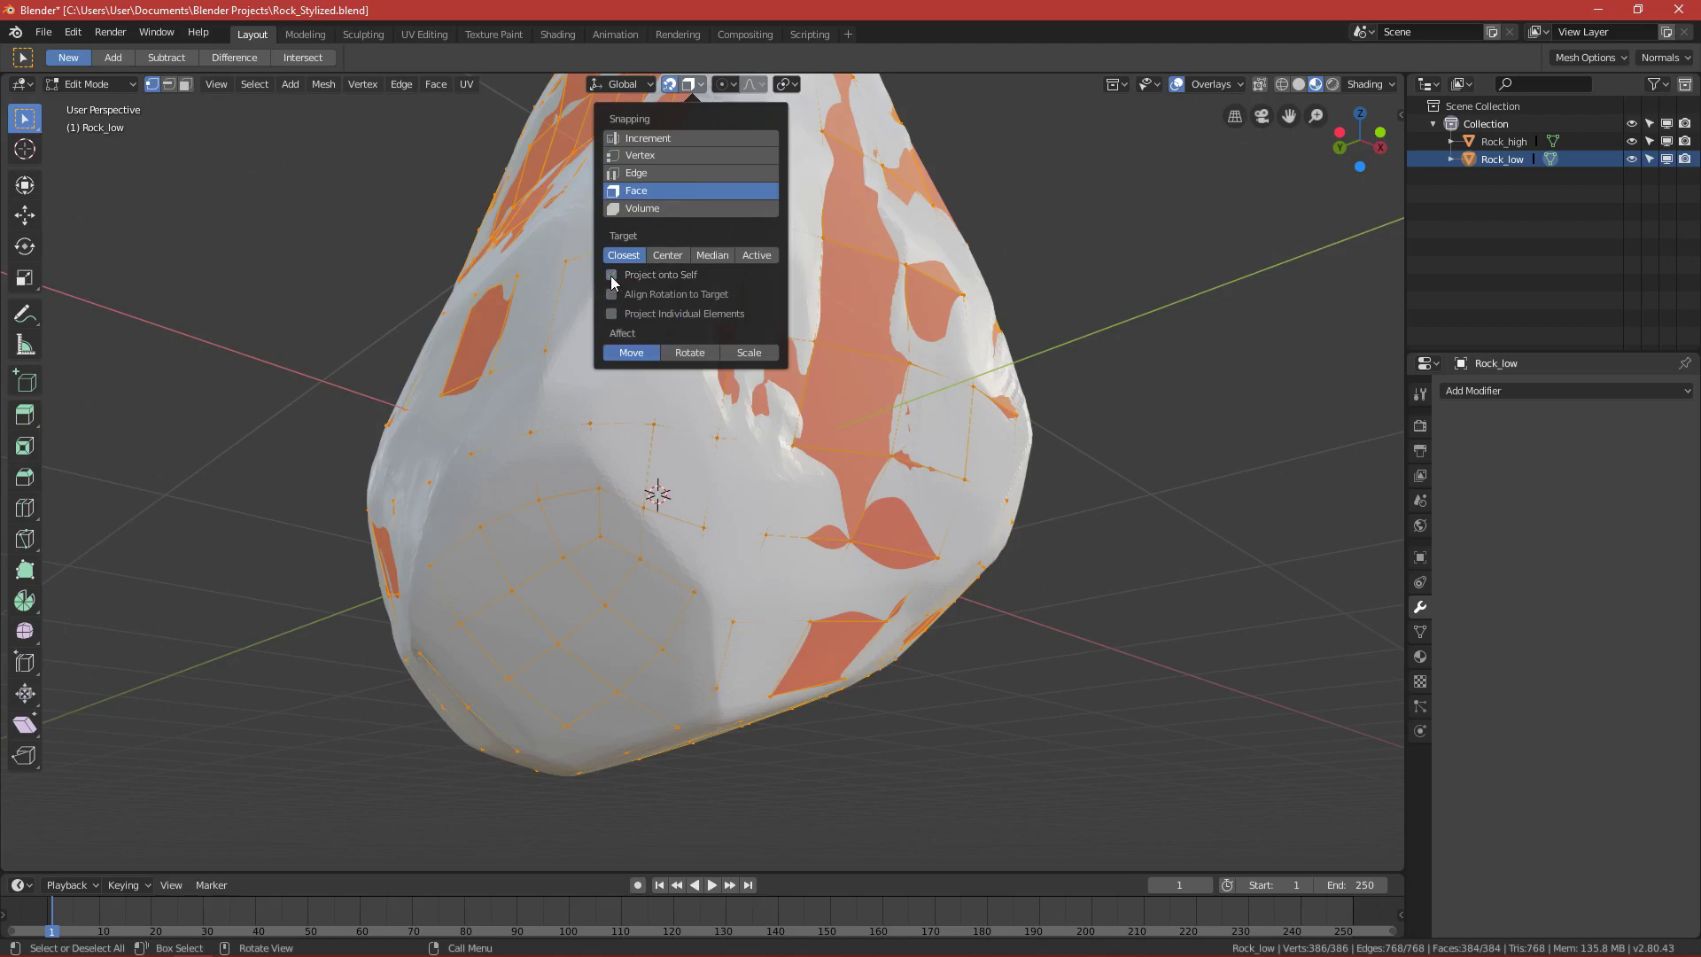
{"action": "left_click", "coordinate": [582, 421]}
Move the vertex above the flat bottom facet and the vertex at that facet's upper corner slightly down along Rock_high's surface.
{"action": "middle_click_drag", "start_coordinate": [584, 422], "coordinate": [620, 505]}
{"action": "scroll", "coordinate": [631, 472], "scroll_direction": "up", "scroll_amount": 2}
{"action": "middle_click_drag", "start_coordinate": [594, 567], "coordinate": [622, 545]}
{"action": "left_click", "coordinate": [615, 555]}
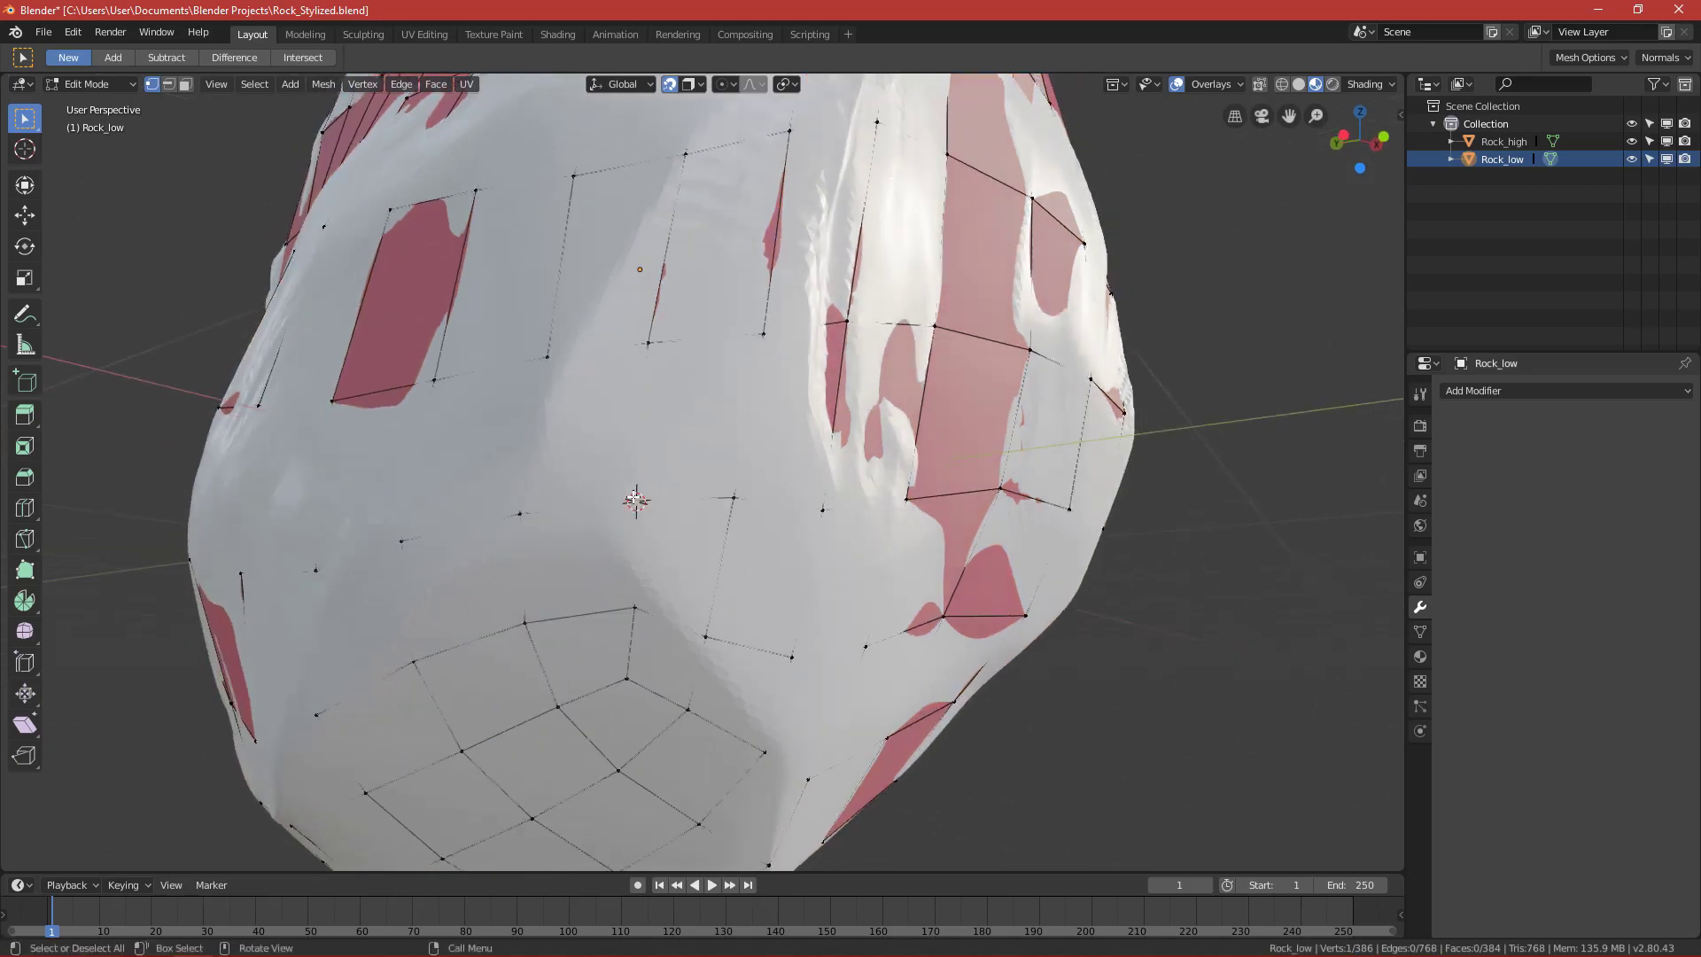
{"action": "middle_click_drag", "start_coordinate": [646, 514], "coordinate": [600, 512]}
{"action": "key", "text": "g"}
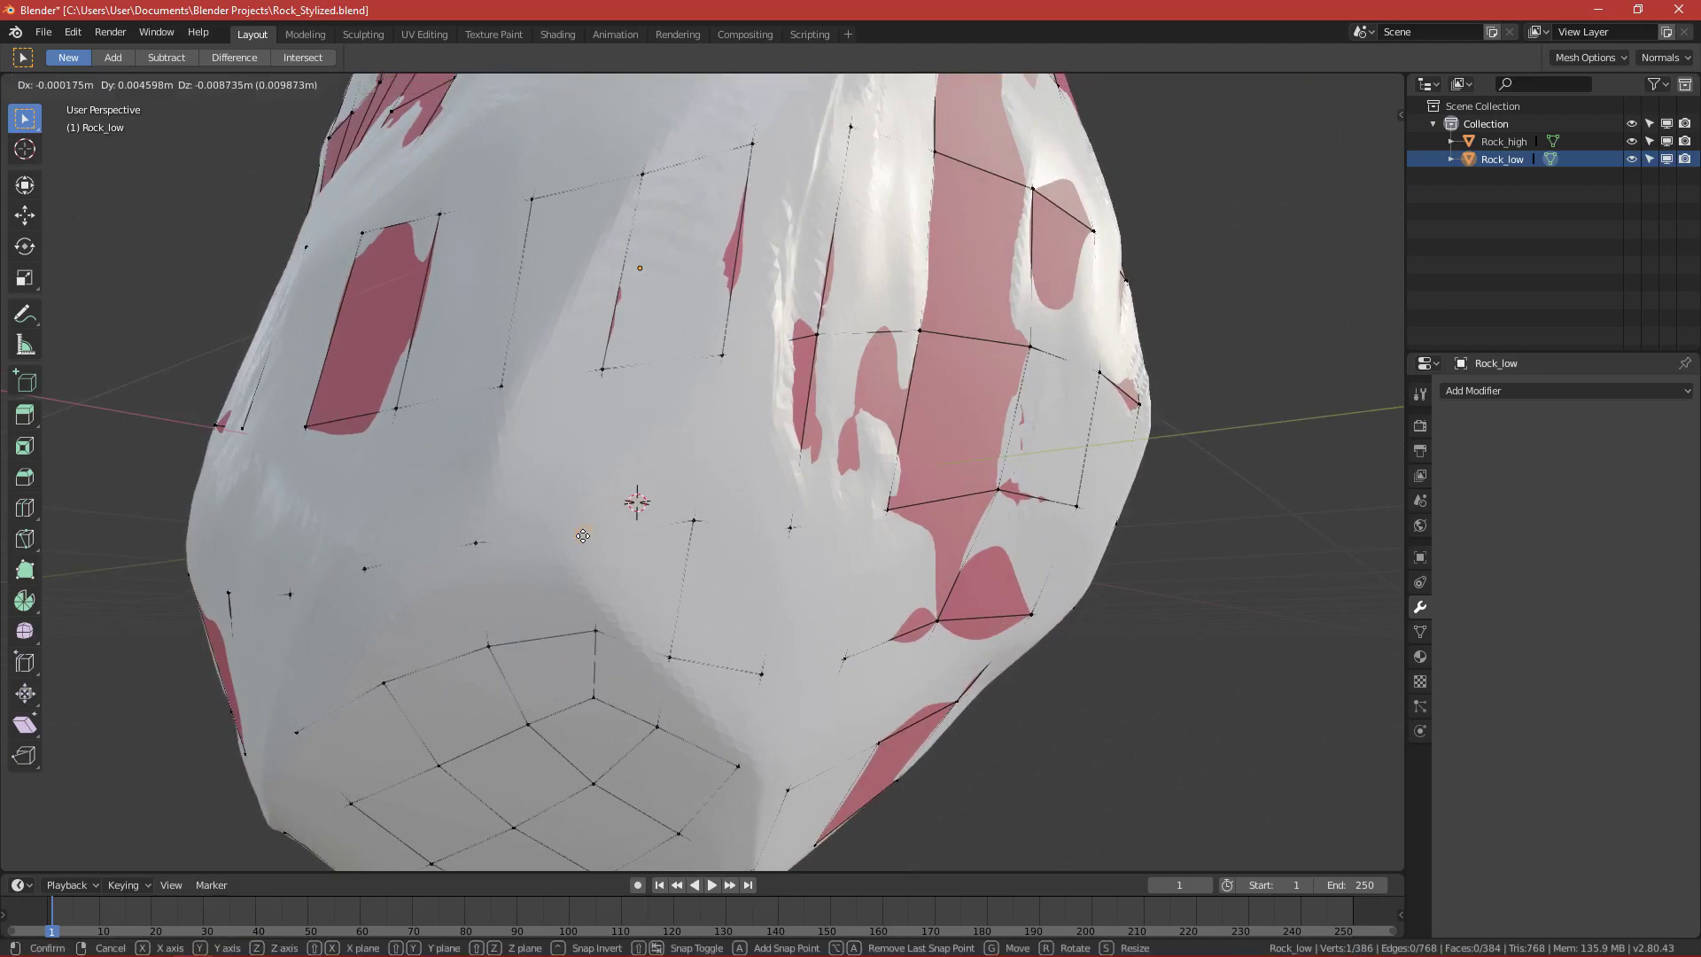
{"action": "left_click", "coordinate": [575, 560]}
{"action": "middle_click_drag", "start_coordinate": [612, 602], "coordinate": [623, 551]}
{"action": "left_click", "coordinate": [633, 423]}
{"action": "key", "text": "g"}
{"action": "left_click", "coordinate": [623, 450]}
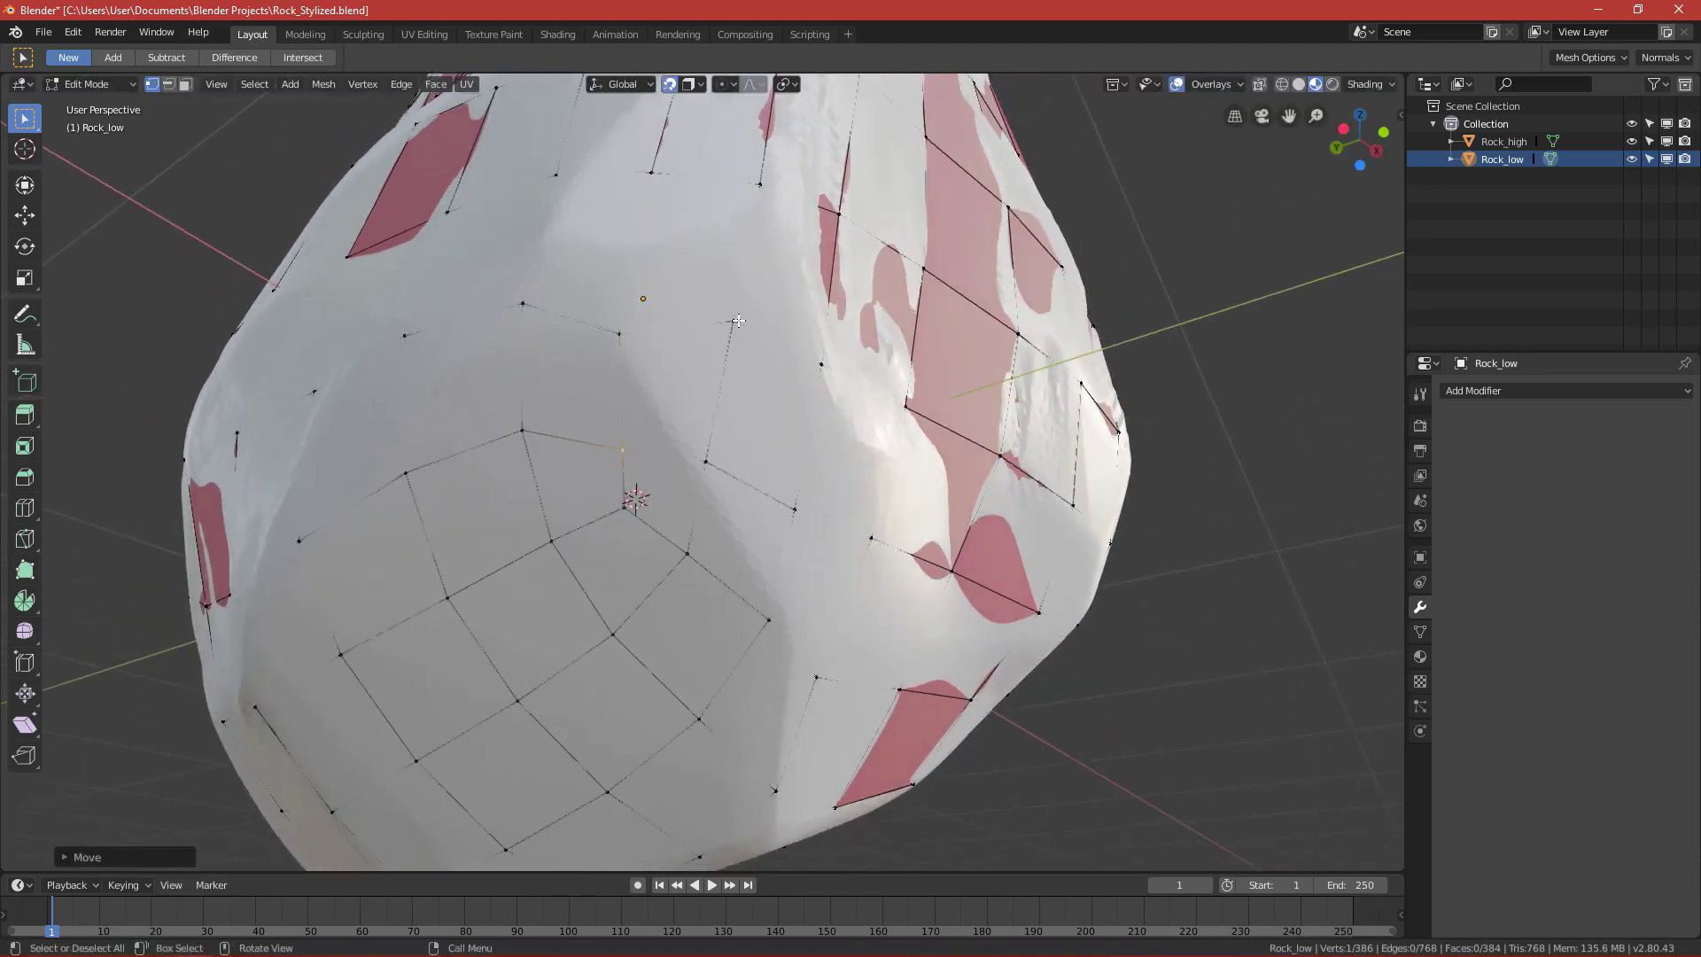
Snap the next two vertices to the right of that facet's upper corner slightly lower on Rock_high's surface.
{"action": "left_click", "coordinate": [738, 320]}
{"action": "key", "text": "g"}
{"action": "left_click", "coordinate": [708, 357]}
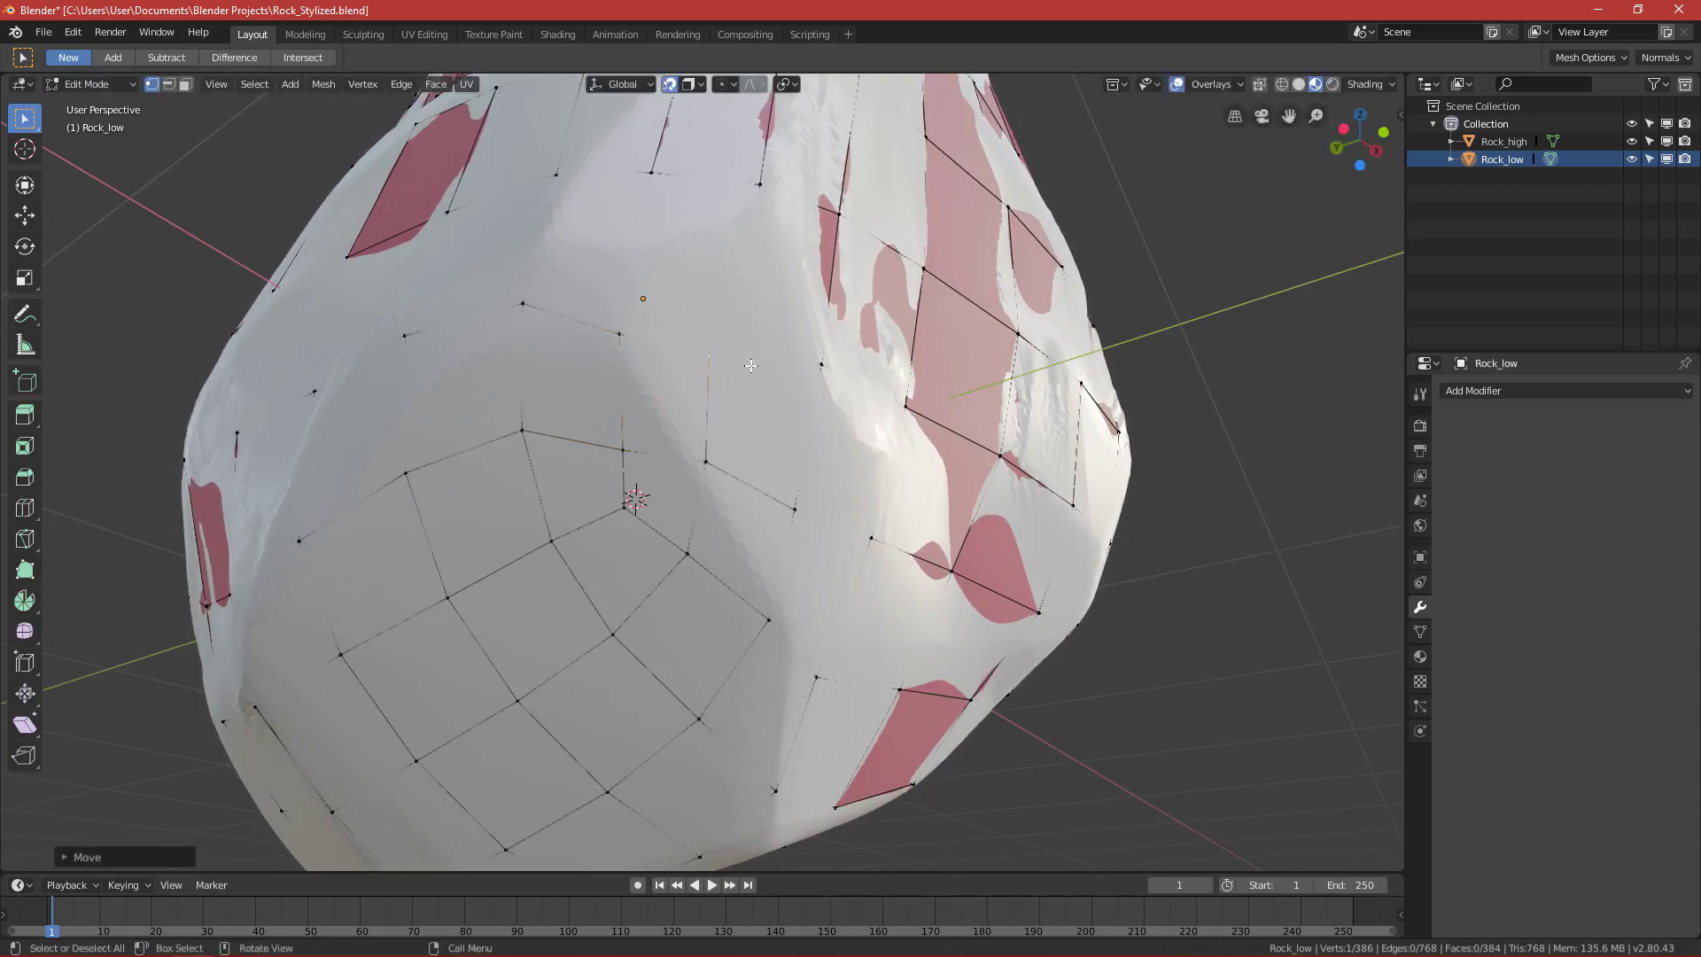
{"action": "left_click", "coordinate": [822, 362]}
{"action": "key", "text": "g"}
{"action": "left_click", "coordinate": [829, 391]}
{"action": "middle_click_drag", "start_coordinate": [783, 359], "coordinate": [781, 414]}
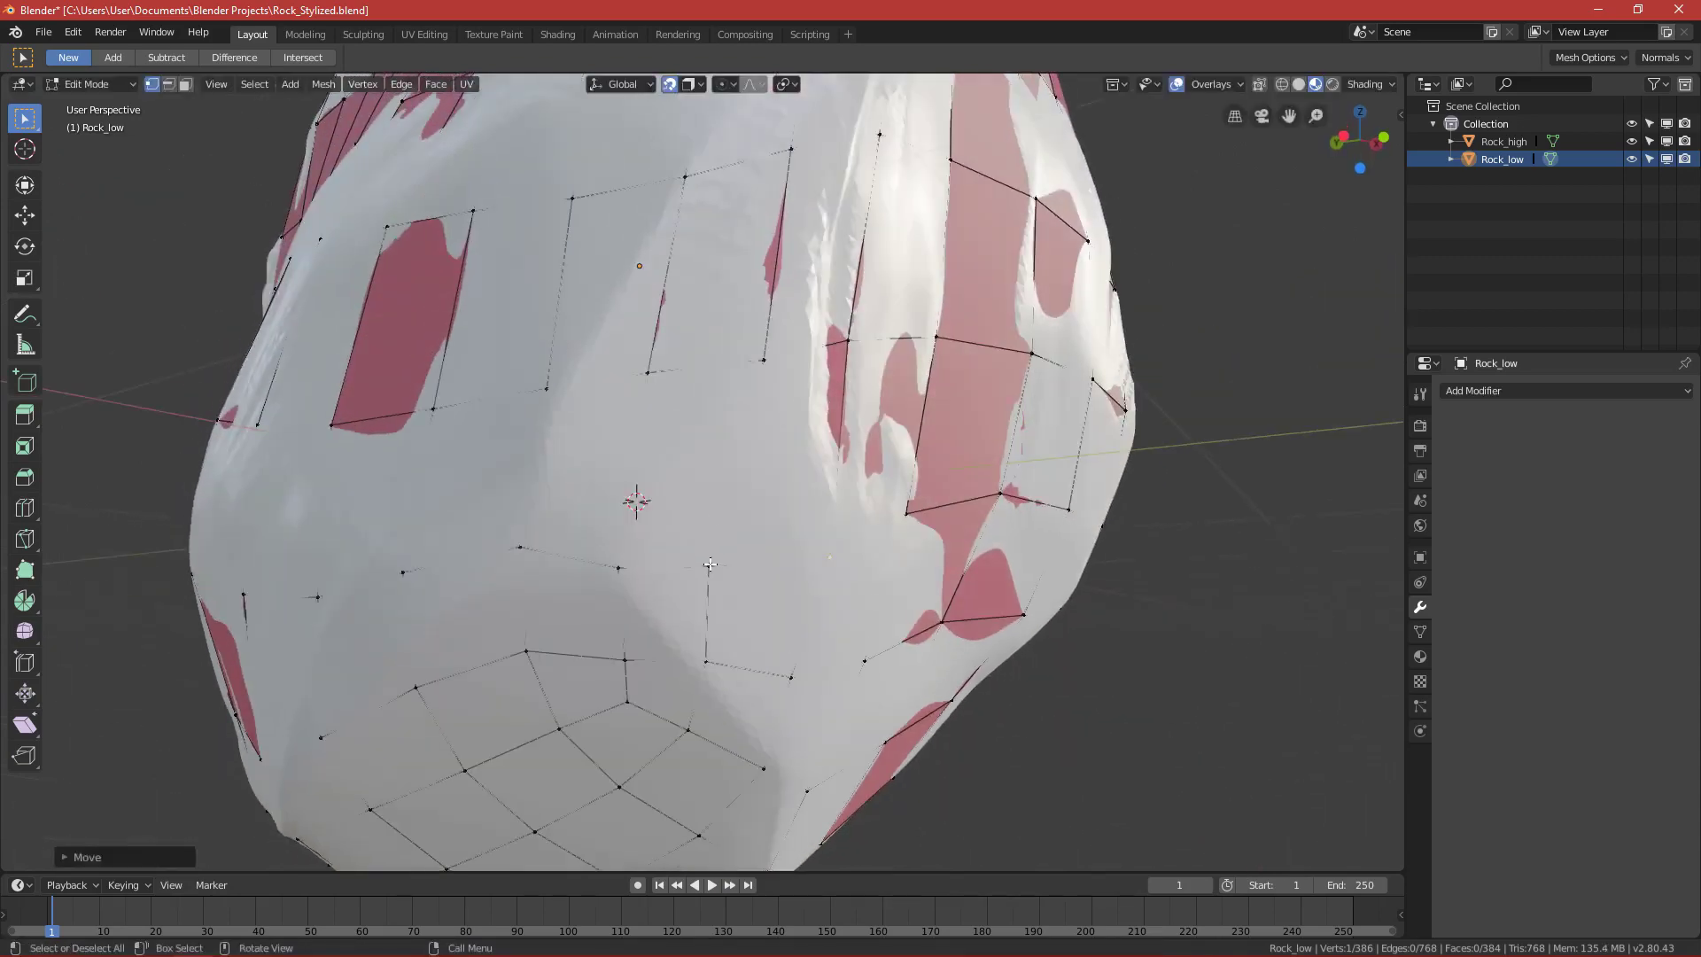
Snap the two vertices just above the bottom facet's upper-left edge slightly lower and further left on Rock_high's surface.
{"action": "middle_click_drag", "start_coordinate": [710, 564], "coordinate": [628, 601]}
{"action": "left_click", "coordinate": [608, 562]}
{"action": "key", "text": "g"}
{"action": "left_click", "coordinate": [591, 574]}
{"action": "left_click", "coordinate": [494, 591]}
{"action": "key", "text": "g"}
{"action": "left_click", "coordinate": [470, 609]}
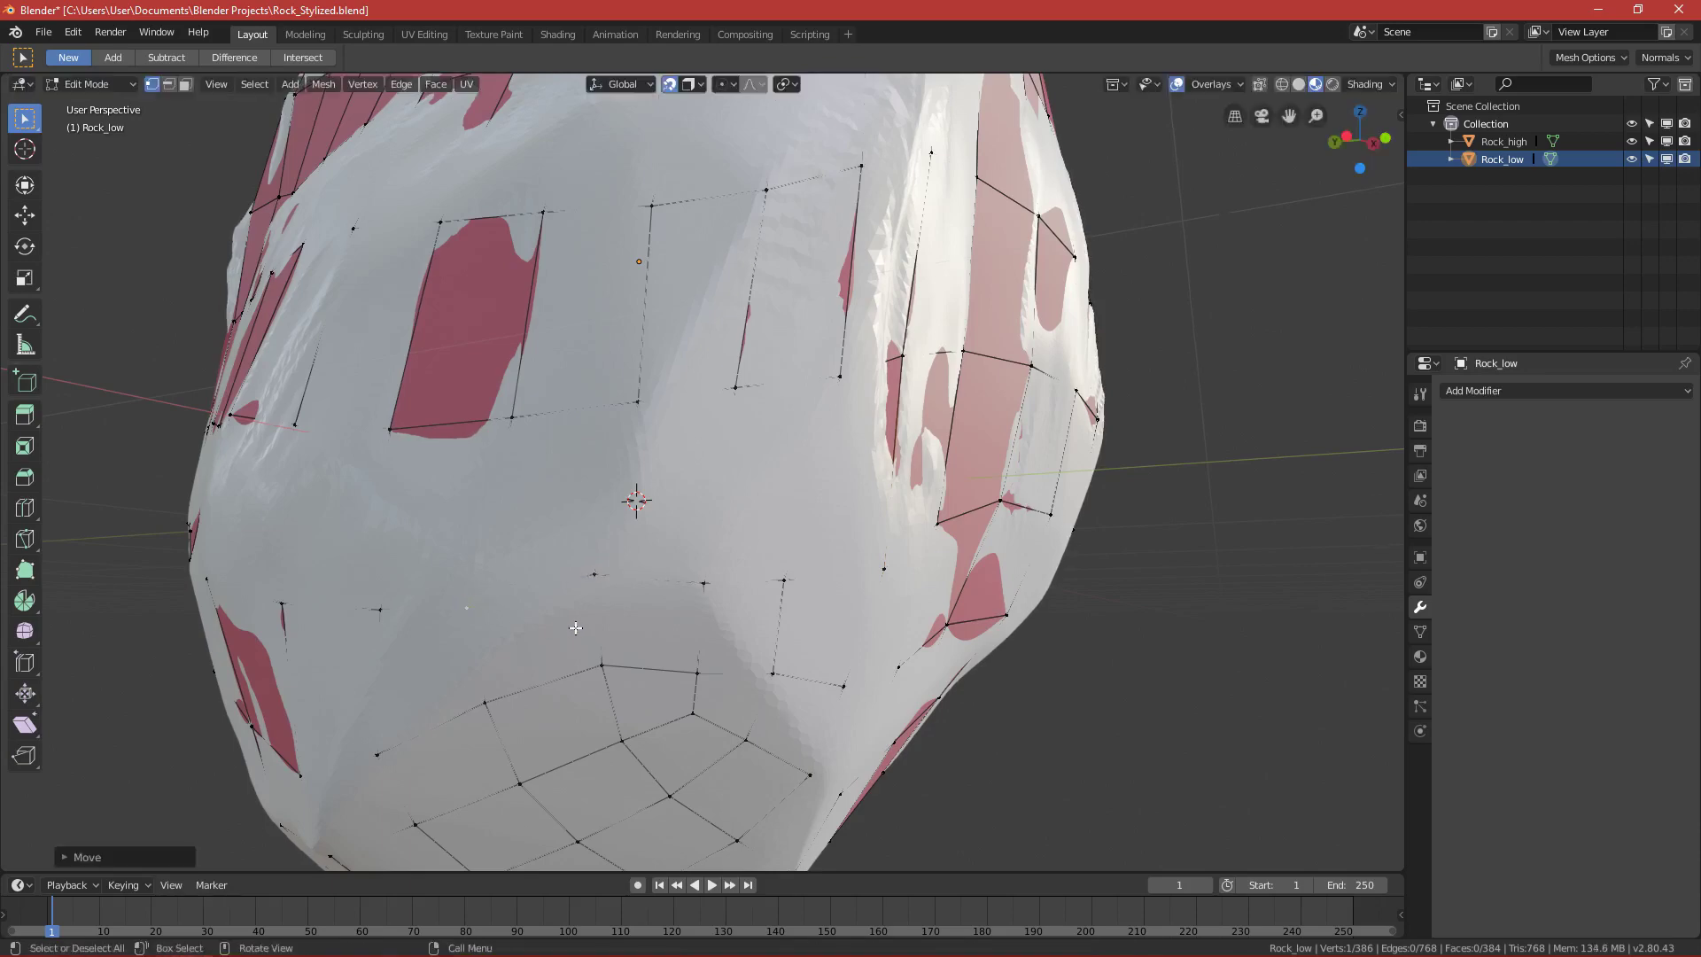
Pull the two vertices at the right border of the flat bottom facet slightly inward, keeping them on Rock_high's surface.
{"action": "middle_click_drag", "start_coordinate": [573, 626], "coordinate": [694, 505]}
{"action": "scroll", "coordinate": [555, 567], "scroll_direction": "down", "scroll_amount": 1}
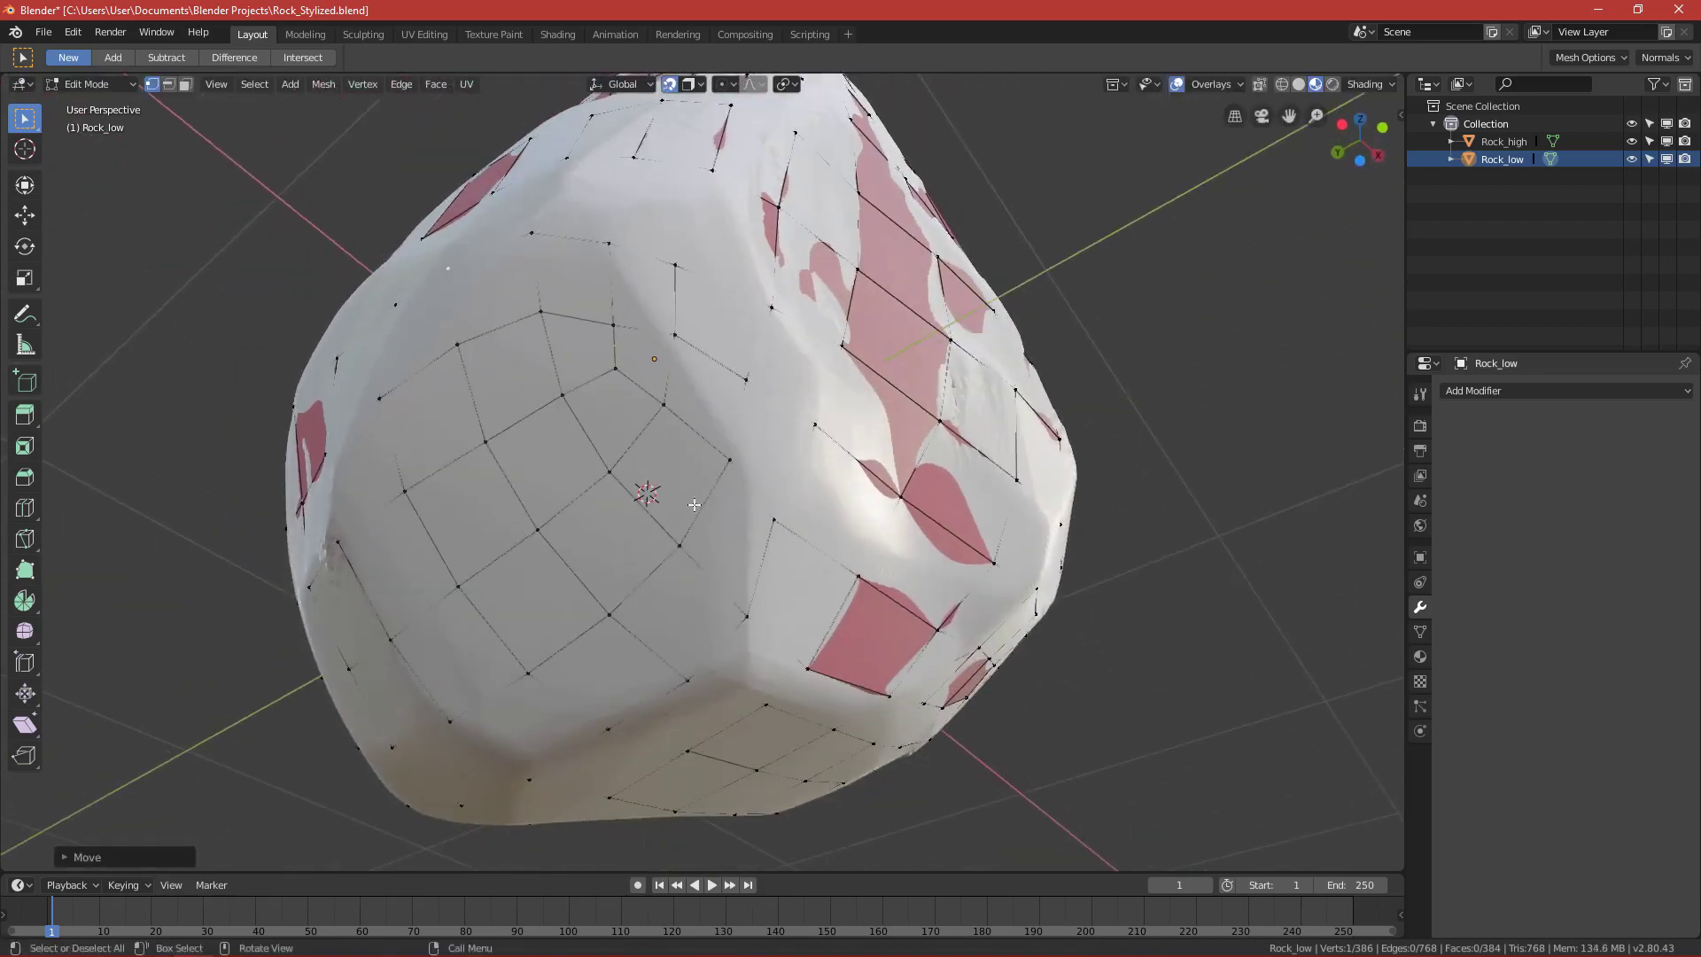
{"action": "left_click", "coordinate": [726, 458]}
{"action": "key", "text": "g"}
{"action": "left_click", "coordinate": [700, 478]}
{"action": "left_click", "coordinate": [677, 545]}
{"action": "key", "text": "g"}
{"action": "left_click", "coordinate": [658, 553]}
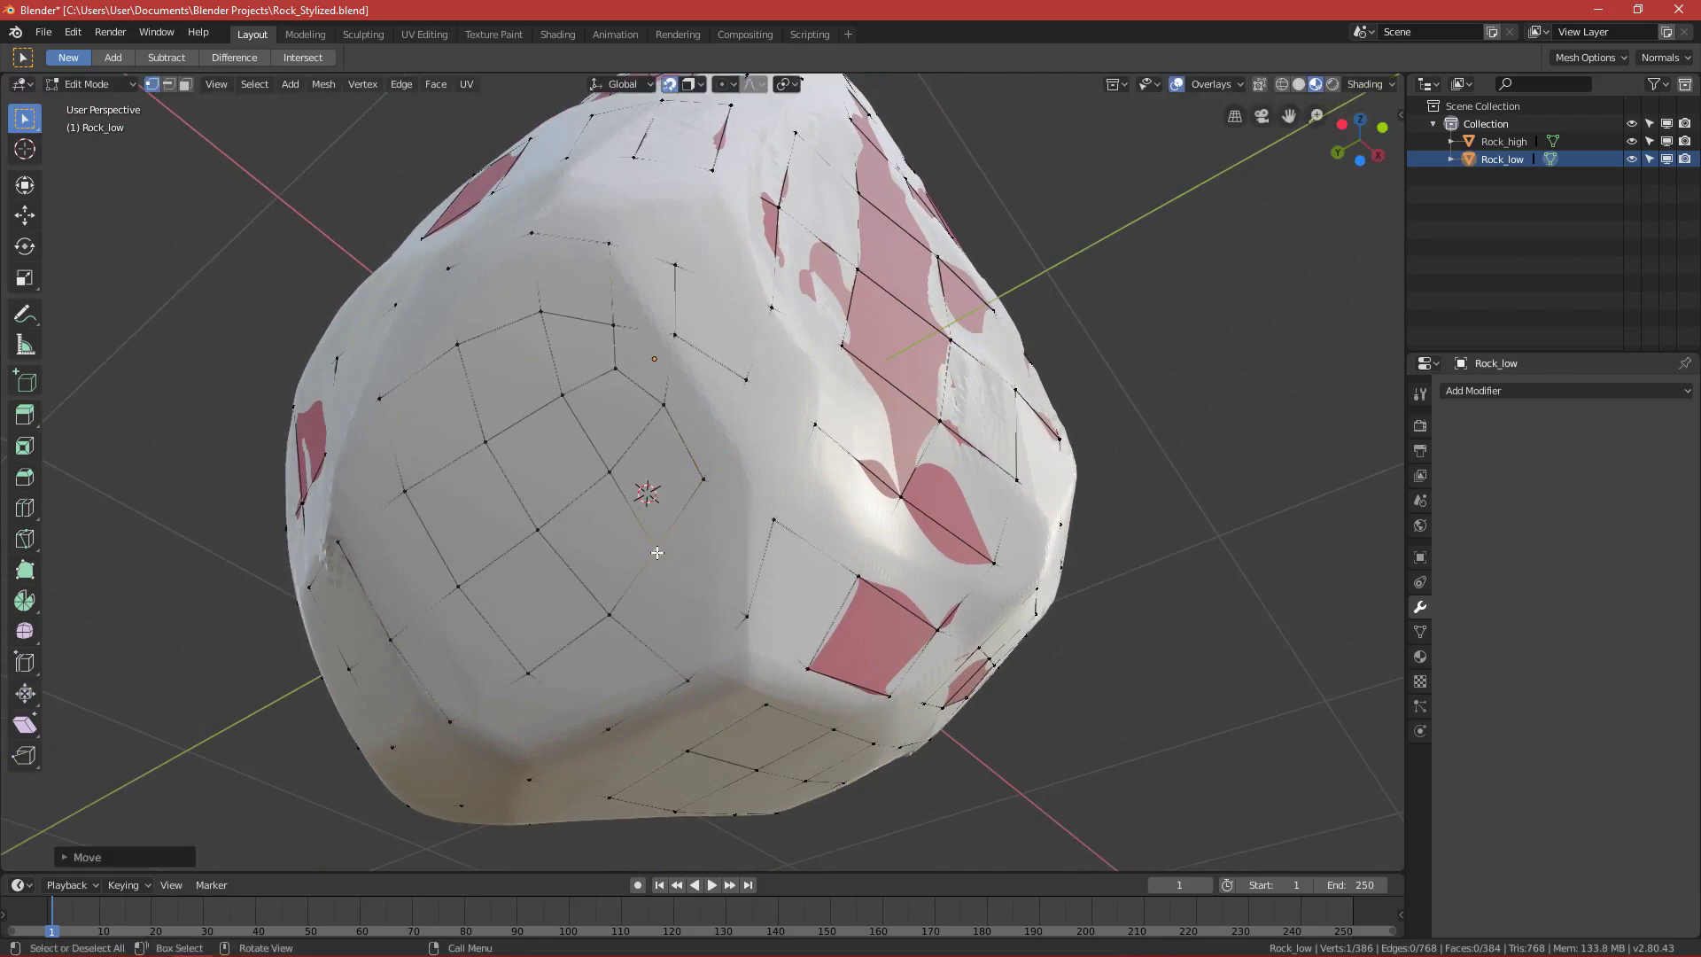
Align the two vertices below and right of the bottom facet's right border with the rounded ridge of Rock_high.
{"action": "left_click", "coordinate": [744, 618]}
{"action": "key", "text": "g"}
{"action": "left_click", "coordinate": [745, 648]}
{"action": "left_click", "coordinate": [776, 522]}
{"action": "key", "text": "g"}
{"action": "left_click", "coordinate": [753, 529]}
Slide the vertex outside the bottom facet's upper-right border down and inward onto the ridge line.
{"action": "scroll", "coordinate": [753, 523], "scroll_direction": "up", "scroll_amount": 3}
{"action": "left_click", "coordinate": [769, 303]}
{"action": "key", "text": "g"}
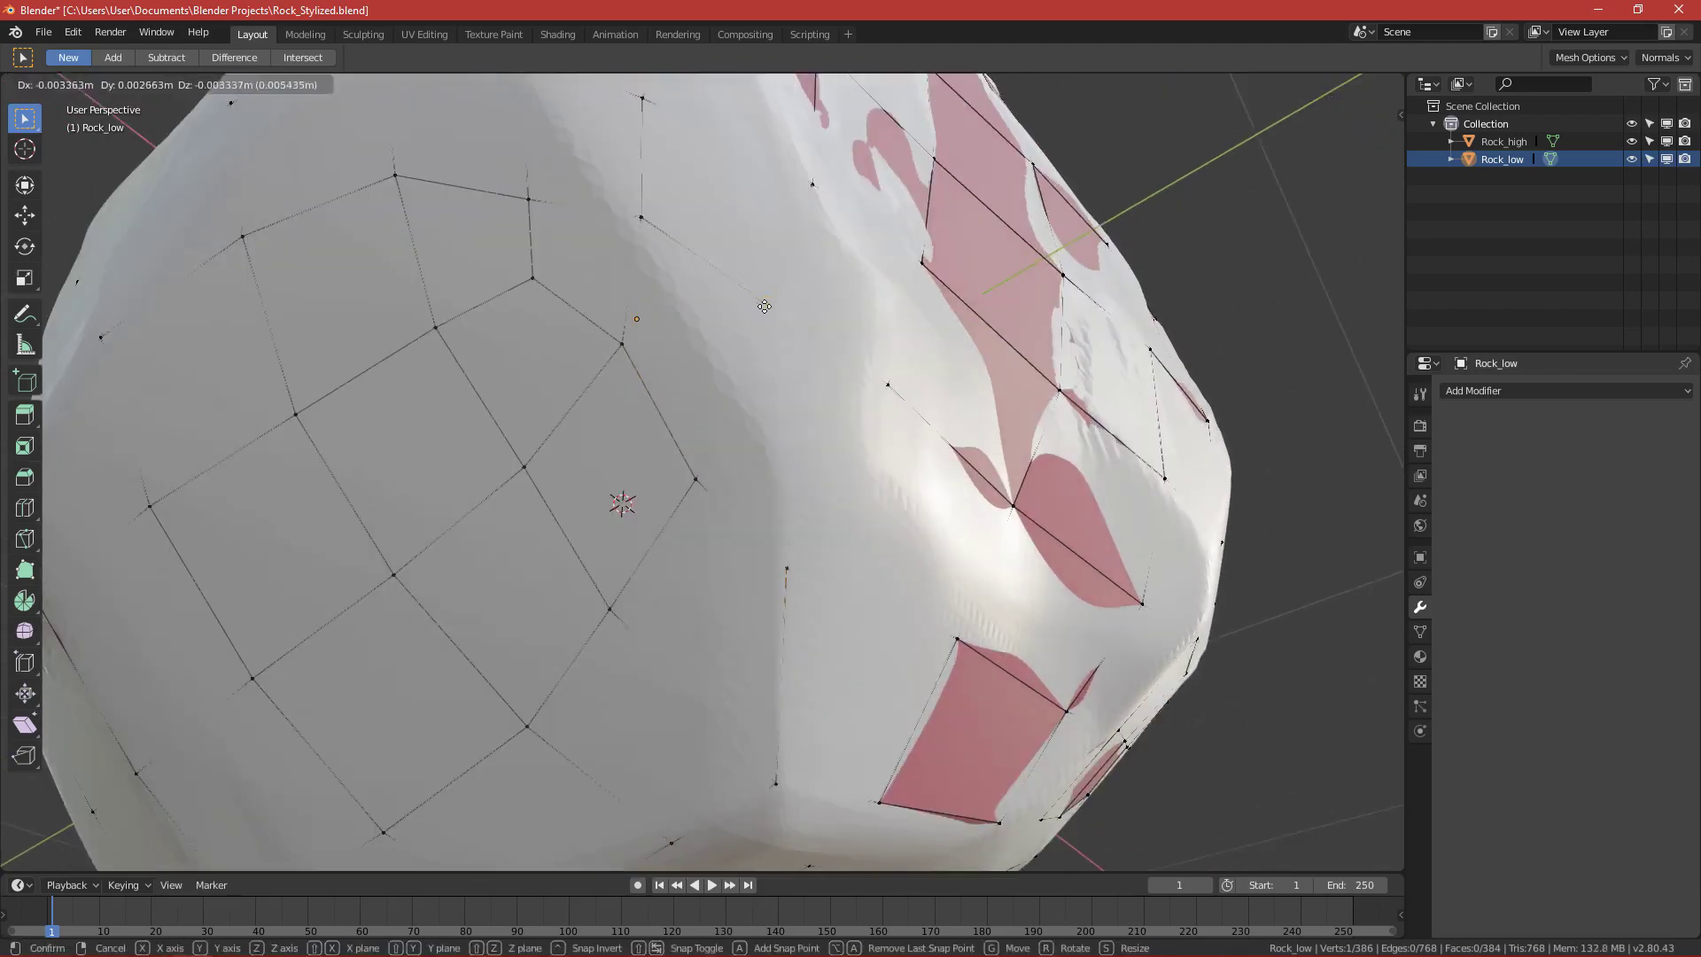
{"action": "left_click", "coordinate": [713, 362]}
{"action": "scroll", "coordinate": [646, 222], "scroll_direction": "down", "scroll_amount": 5}
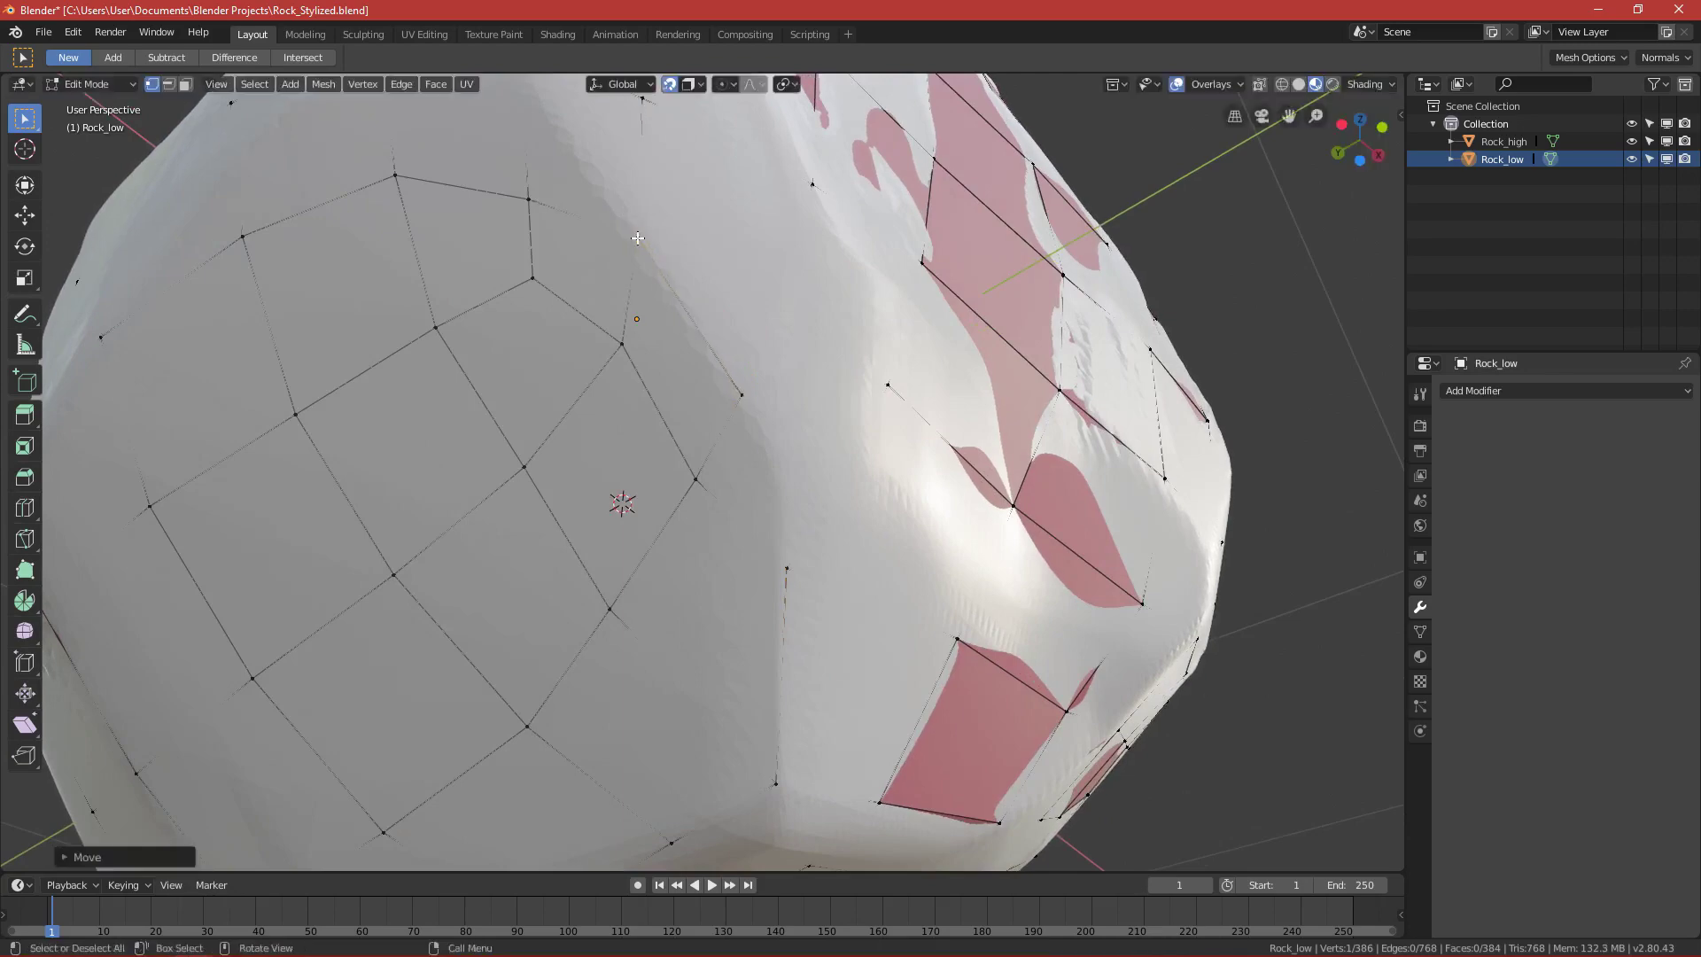
Snap the isolated front-face vertex left of the leaf-shaped red patches lower, and shift another nearby vertex left along Rock_high's surface.
{"action": "middle_click_drag", "start_coordinate": [677, 500], "coordinate": [671, 561]}
{"action": "scroll", "coordinate": [716, 512], "scroll_direction": "up", "scroll_amount": 1}
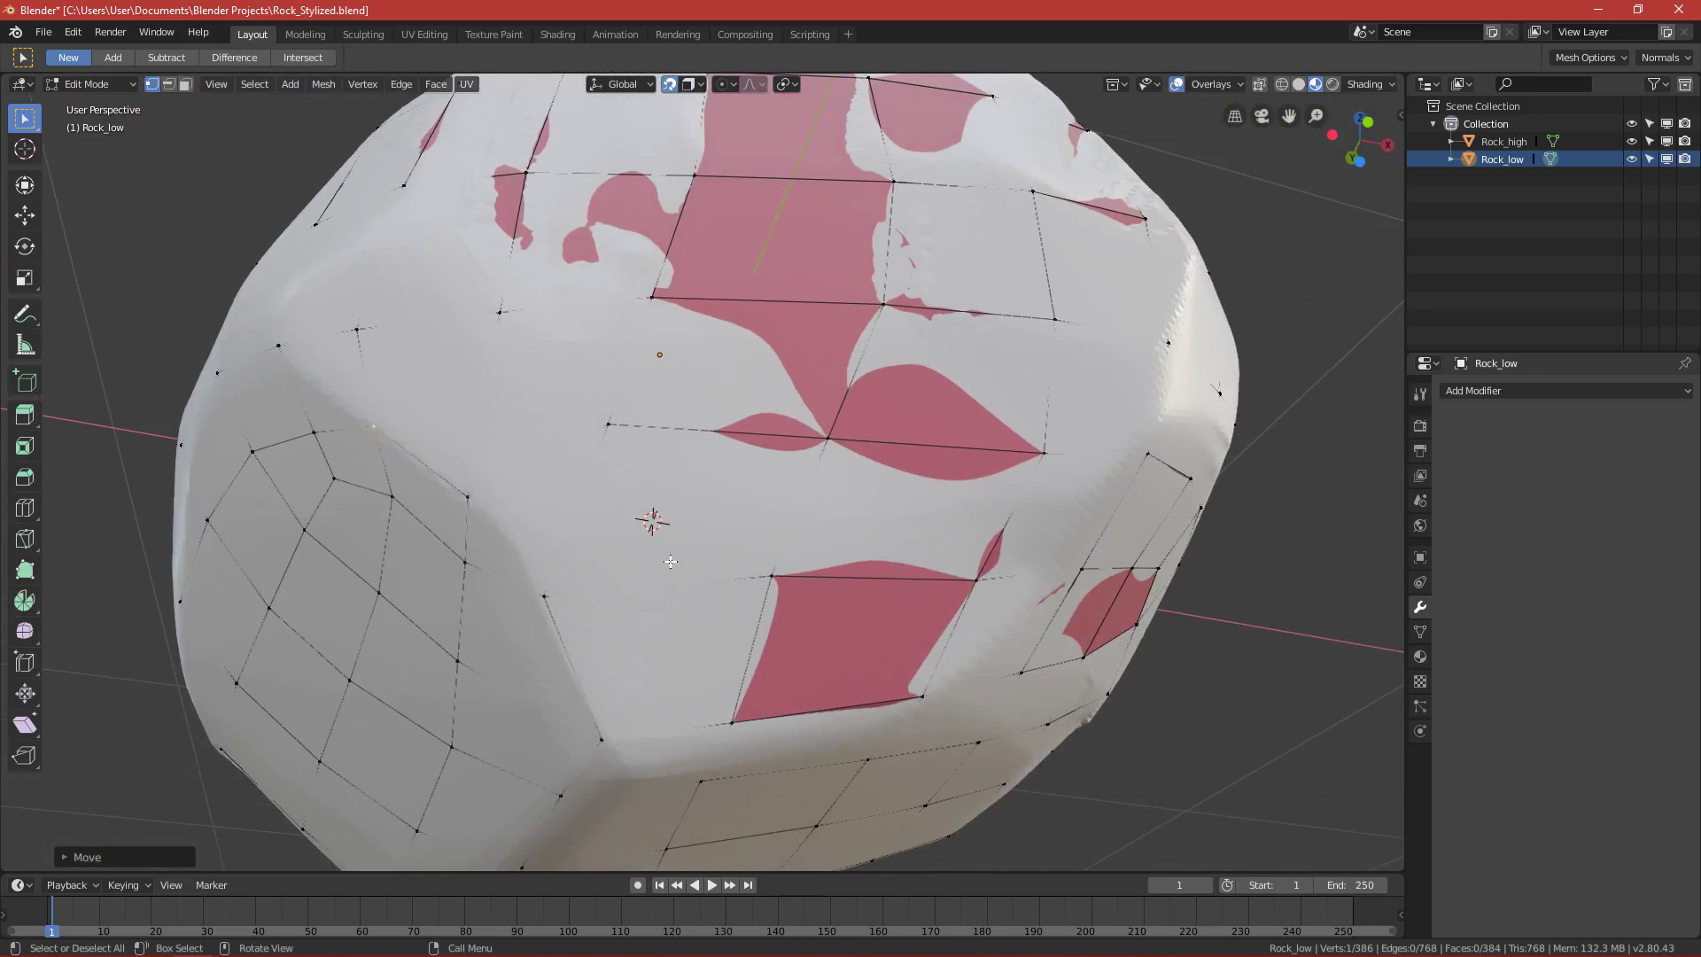
{"action": "left_click_drag", "start_coordinate": [606, 430], "coordinate": [609, 465]}
{"action": "left_click", "coordinate": [610, 458]}
{"action": "middle_click_drag", "start_coordinate": [762, 540], "coordinate": [737, 592]}
{"action": "scroll", "coordinate": [758, 438], "scroll_direction": "down", "scroll_amount": 2}
{"action": "middle_click_drag", "start_coordinate": [758, 438], "coordinate": [725, 486]}
{"action": "left_click_drag", "start_coordinate": [803, 404], "coordinate": [765, 405]}
{"action": "left_click", "coordinate": [759, 406]}
Move the end vertex of the row beside the rectangular red patch left, and nudge the vertex above the bottom facet down.
{"action": "middle_click_drag", "start_coordinate": [759, 406], "coordinate": [833, 443]}
{"action": "scroll", "coordinate": [709, 479], "scroll_direction": "up", "scroll_amount": 1}
{"action": "left_click", "coordinate": [674, 507]}
{"action": "key", "text": "g"}
{"action": "left_click_drag", "start_coordinate": [650, 502], "coordinate": [648, 499]}
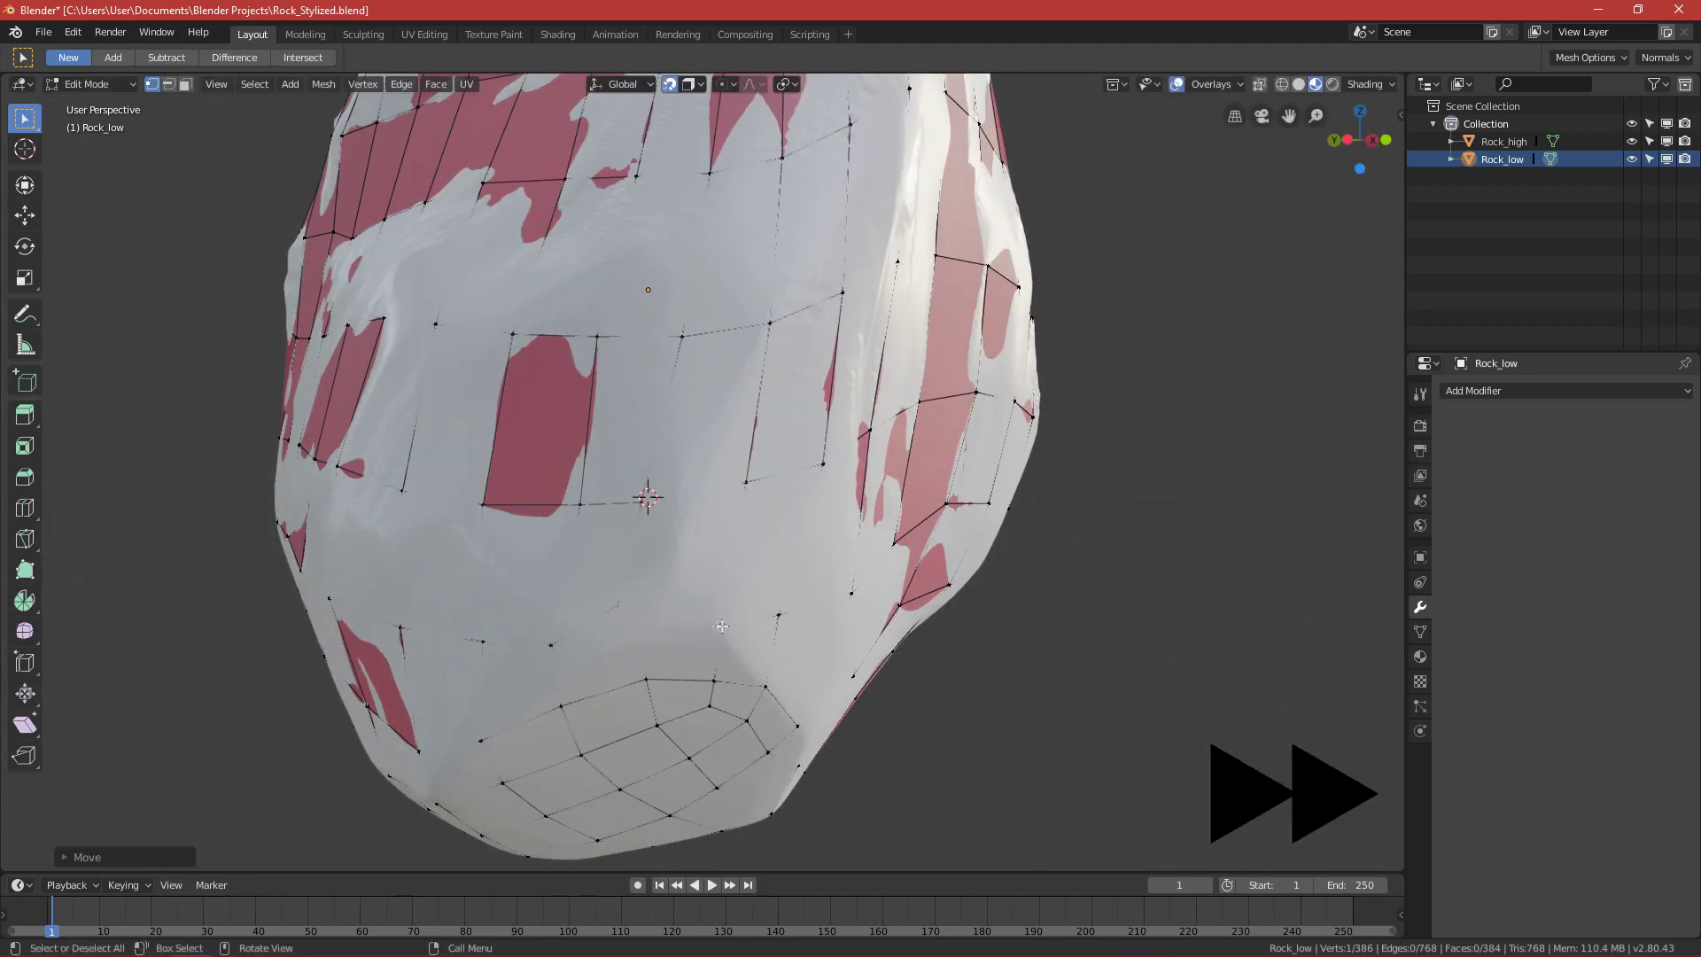
{"action": "left_click_drag", "start_coordinate": [722, 627], "coordinate": [729, 643]}
{"action": "left_click_drag", "start_coordinate": [737, 495], "coordinate": [724, 455]}
Snap the two vertices right of the rectangular red patch onto the vertical ridge of Rock_high.
{"action": "middle_click_drag", "start_coordinate": [776, 322], "coordinate": [769, 494], "text": "shift"}
{"action": "key", "text": "g"}
{"action": "left_click", "coordinate": [764, 491]}
{"action": "key", "text": "g"}
{"action": "left_click", "coordinate": [766, 498]}
{"action": "left_click", "coordinate": [704, 661]}
{"action": "key", "text": "g"}
{"action": "left_click", "coordinate": [697, 672]}
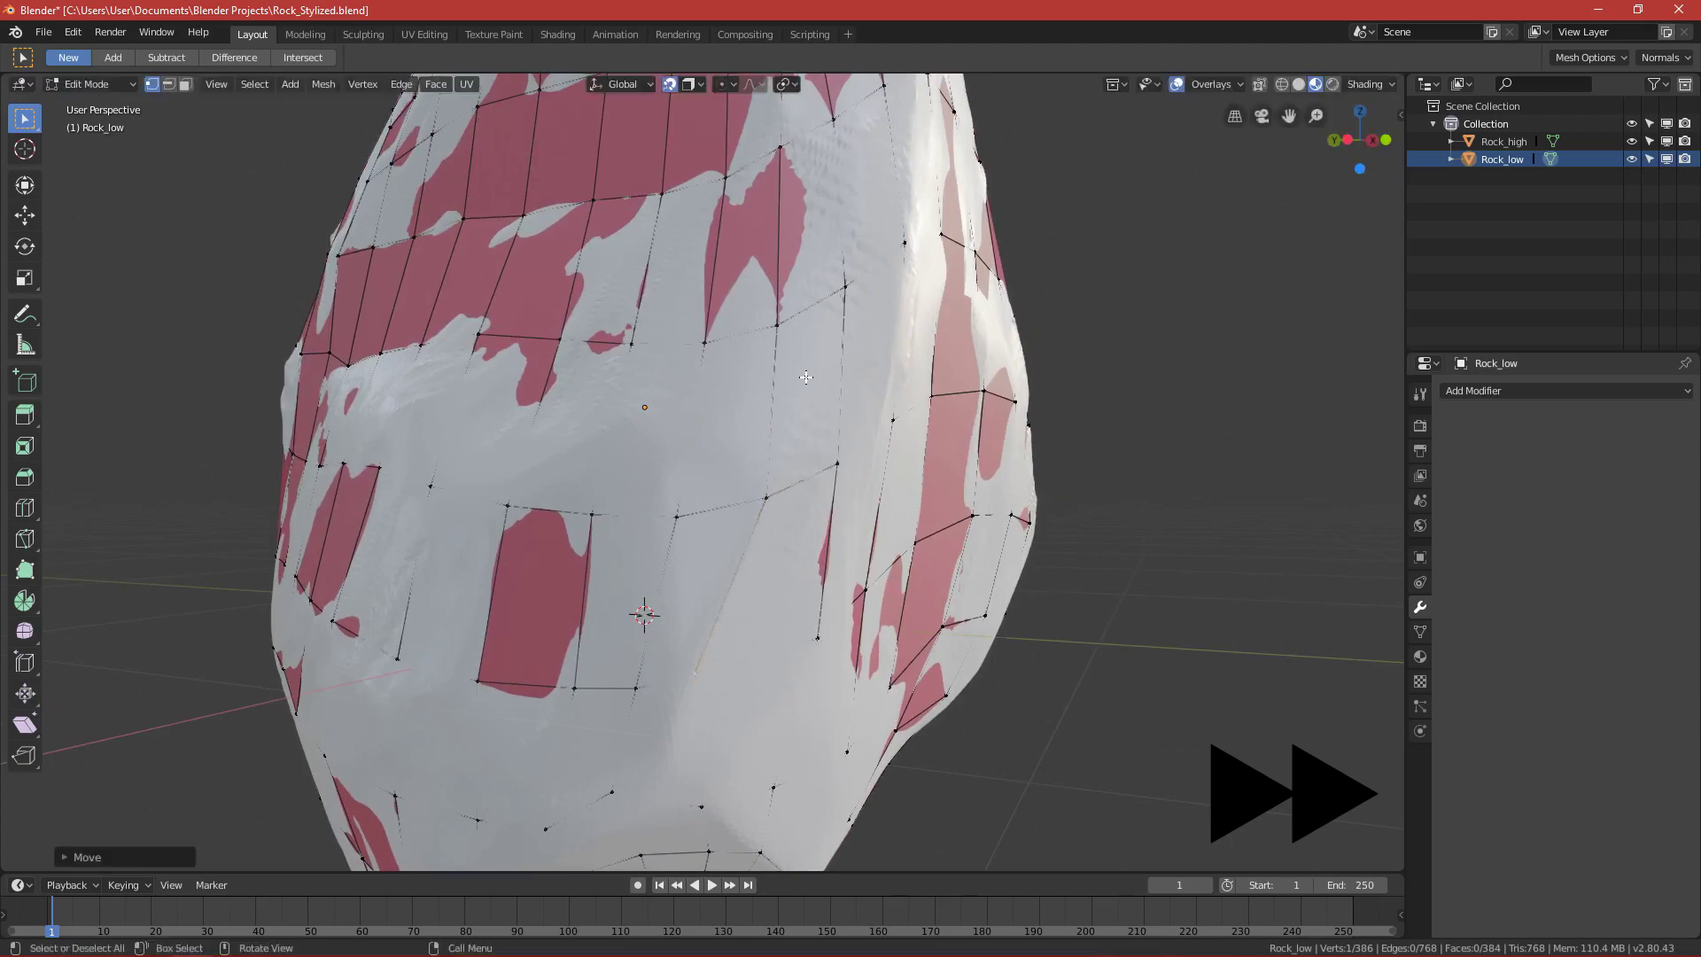
Nudge the next vertex higher up the same vertical ridge onto Rock_high's surface.
{"action": "middle_click_drag", "start_coordinate": [807, 377], "coordinate": [771, 412]}
{"action": "scroll", "coordinate": [780, 373], "scroll_direction": "up", "scroll_amount": 1}
{"action": "middle_click_drag", "start_coordinate": [801, 295], "coordinate": [729, 435], "text": "shift"}
{"action": "left_click", "coordinate": [729, 435]}
{"action": "key", "text": "g"}
{"action": "left_click", "coordinate": [728, 436]}
Try to move the vertex at the lower tip of the upper red patch right and down along the ridge.
{"action": "left_click", "coordinate": [721, 195]}
{"action": "key", "text": "g"}
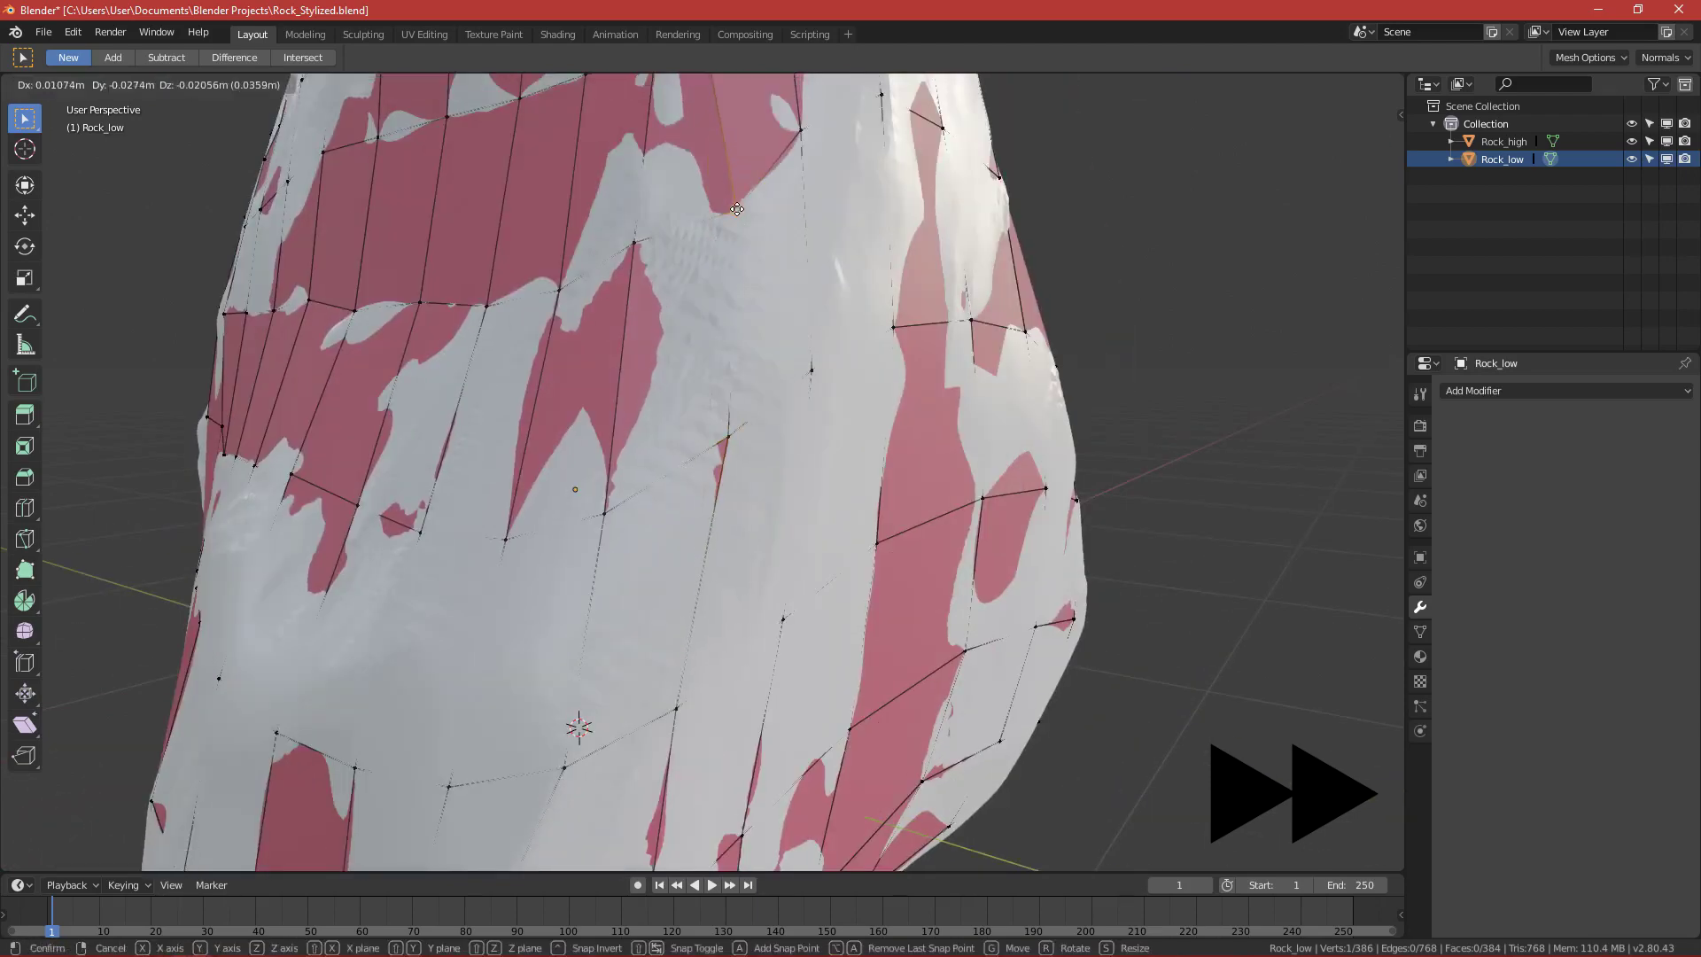
{"action": "left_click", "coordinate": [736, 209]}
{"action": "scroll", "coordinate": [744, 266], "scroll_direction": "down", "scroll_amount": 1}
{"action": "key", "text": "ctrl+z"}
Reposition three vertices around the upper part of the ridge so they follow Rock_high's crease.
{"action": "middle_click_drag", "start_coordinate": [753, 285], "coordinate": [764, 541], "text": "shift"}
{"action": "scroll", "coordinate": [673, 400], "scroll_direction": "down", "scroll_amount": 1}
{"action": "middle_click_drag", "start_coordinate": [764, 336], "coordinate": [592, 424]}
{"action": "key", "text": "g"}
{"action": "left_click", "coordinate": [634, 356]}
{"action": "left_click", "coordinate": [696, 395]}
{"action": "key", "text": "g"}
{"action": "left_click", "coordinate": [678, 361]}
{"action": "middle_click_drag", "start_coordinate": [679, 361], "coordinate": [811, 363]}
{"action": "left_click", "coordinate": [624, 328]}
{"action": "key", "text": "g"}
{"action": "left_click", "coordinate": [626, 326]}
Move three vertices near the top of the rock upward: the ridge corner, the large red patch's tip and the crease vertex.
{"action": "scroll", "coordinate": [703, 425], "scroll_direction": "down", "scroll_amount": 2}
{"action": "scroll", "coordinate": [620, 336], "scroll_direction": "up", "scroll_amount": 2}
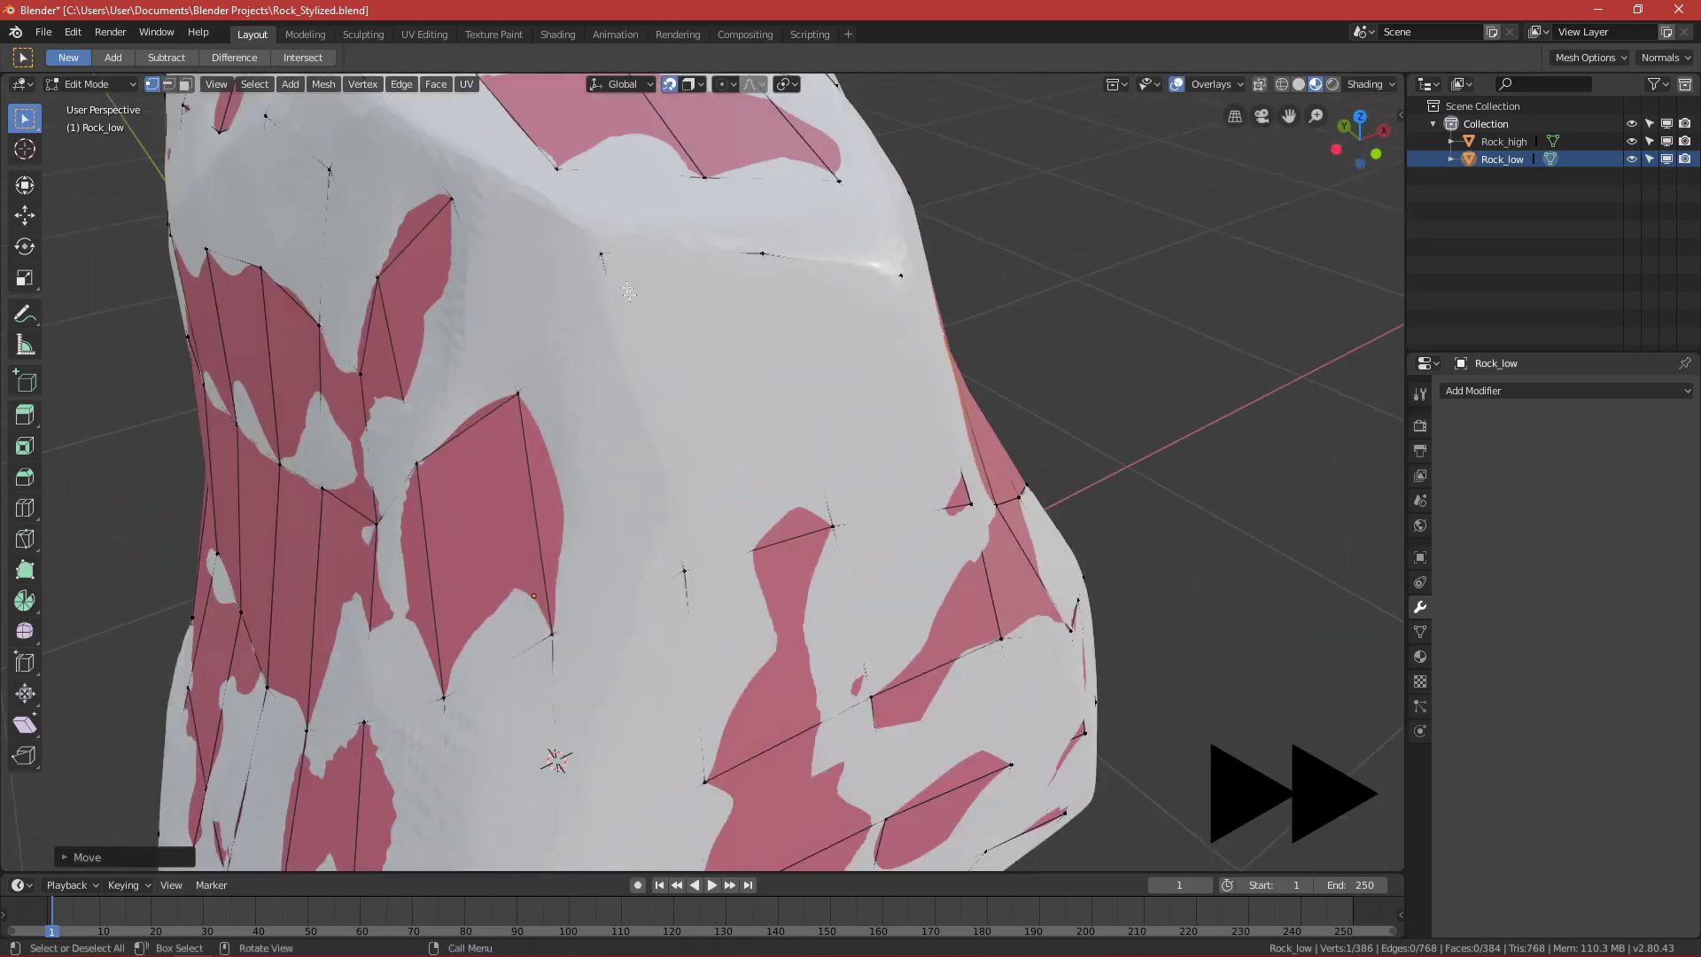
{"action": "left_click", "coordinate": [603, 254]}
{"action": "key", "text": "g"}
{"action": "left_click", "coordinate": [590, 230]}
{"action": "left_click", "coordinate": [518, 394]}
{"action": "key", "text": "g"}
{"action": "left_click", "coordinate": [516, 358]}
{"action": "left_click", "coordinate": [684, 570]}
{"action": "key", "text": "g"}
{"action": "left_click", "coordinate": [687, 522]}
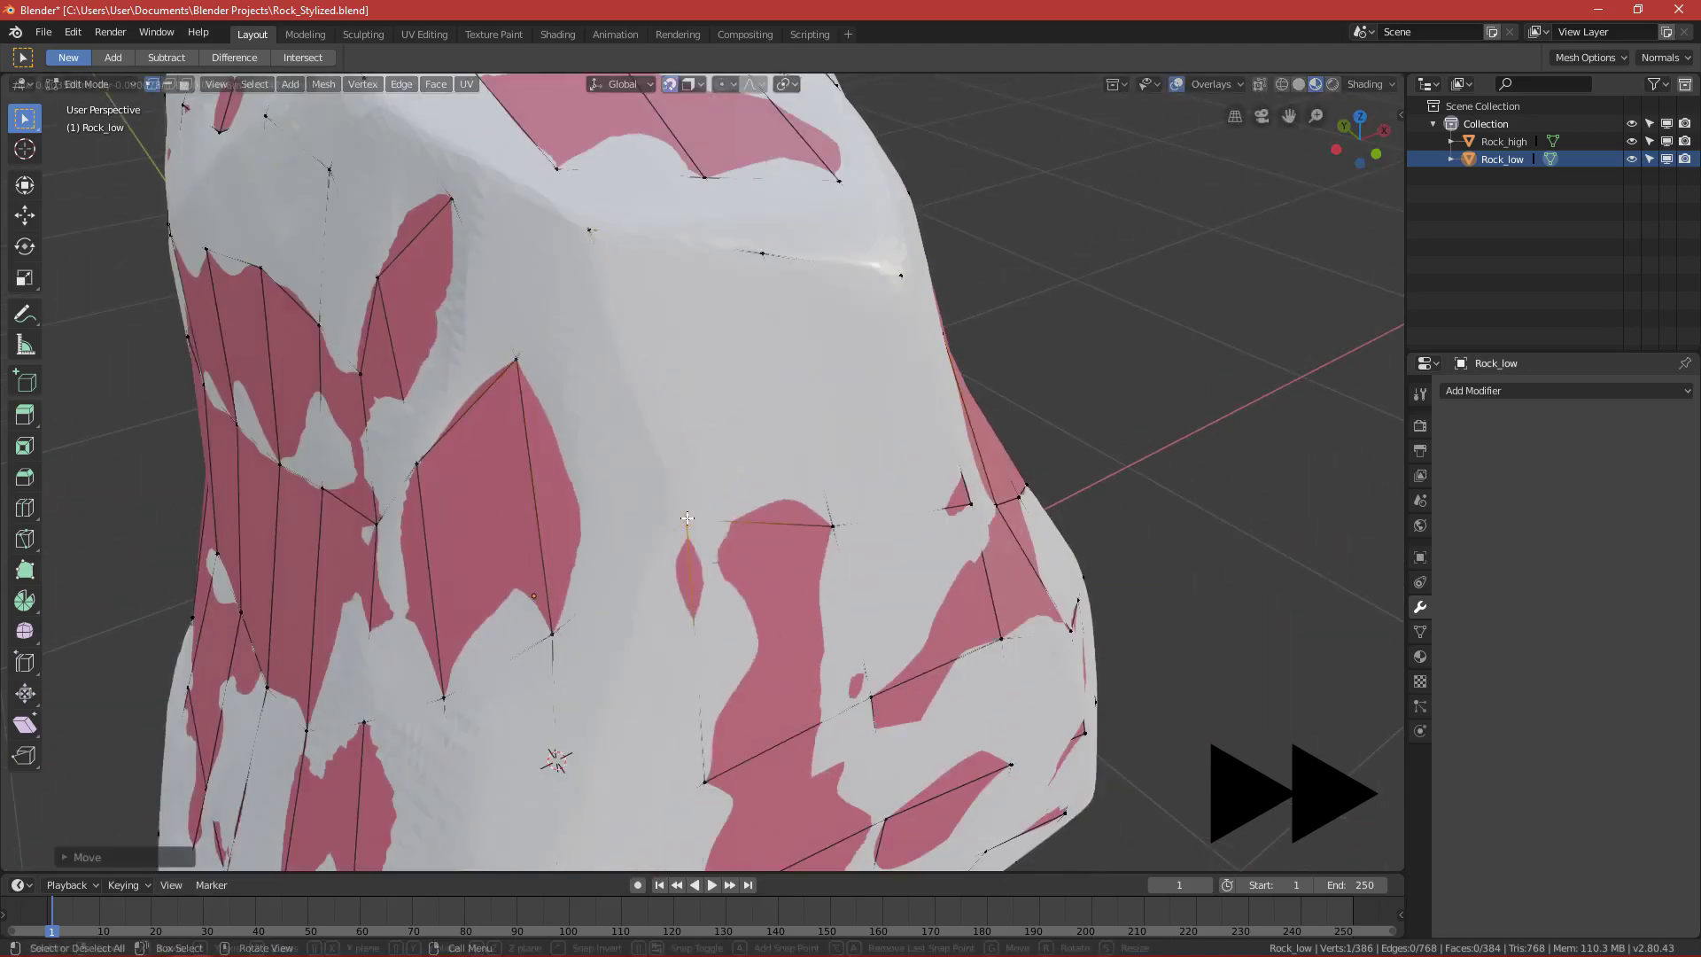
Snap two vertices onto the front rim of the rock's top facet.
{"action": "left_click", "coordinate": [831, 523]}
{"action": "middle_click_drag", "start_coordinate": [832, 522], "coordinate": [912, 603]}
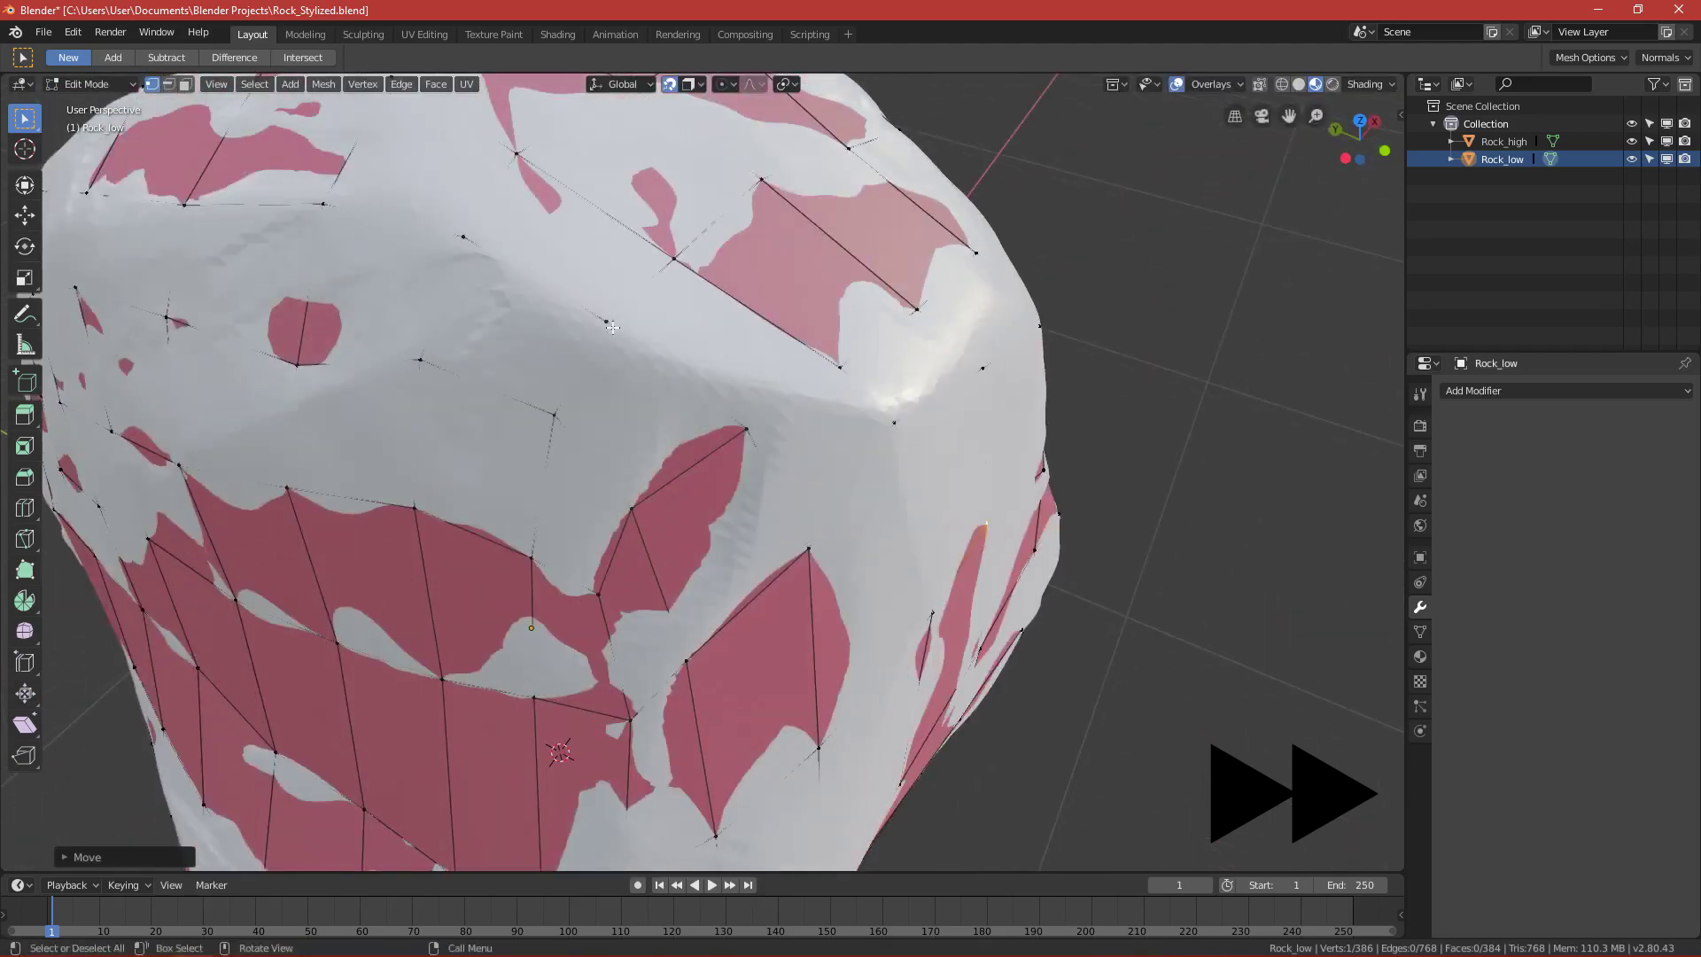
{"action": "left_click", "coordinate": [618, 335]}
{"action": "key", "text": "g"}
{"action": "left_click", "coordinate": [638, 345]}
{"action": "middle_click_drag", "start_coordinate": [637, 345], "coordinate": [628, 381]}
{"action": "left_click", "coordinate": [696, 567]}
{"action": "key", "text": "g"}
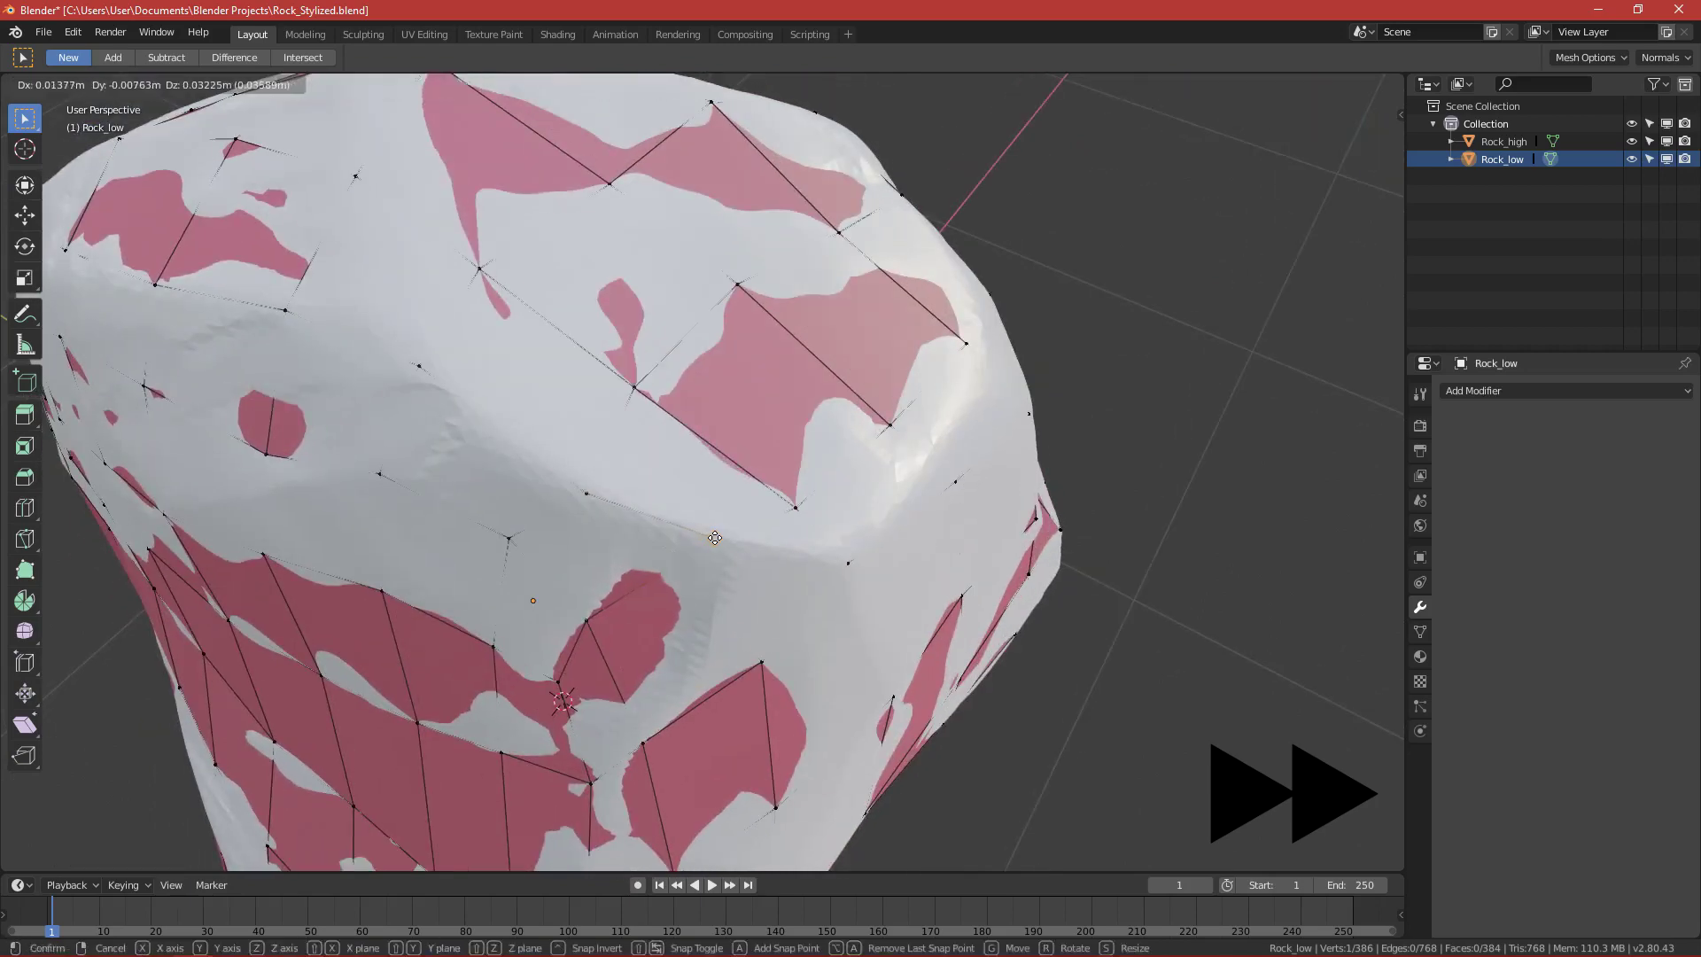
{"action": "left_click", "coordinate": [730, 541]}
{"action": "left_click", "coordinate": [762, 660]}
{"action": "key", "text": "g"}
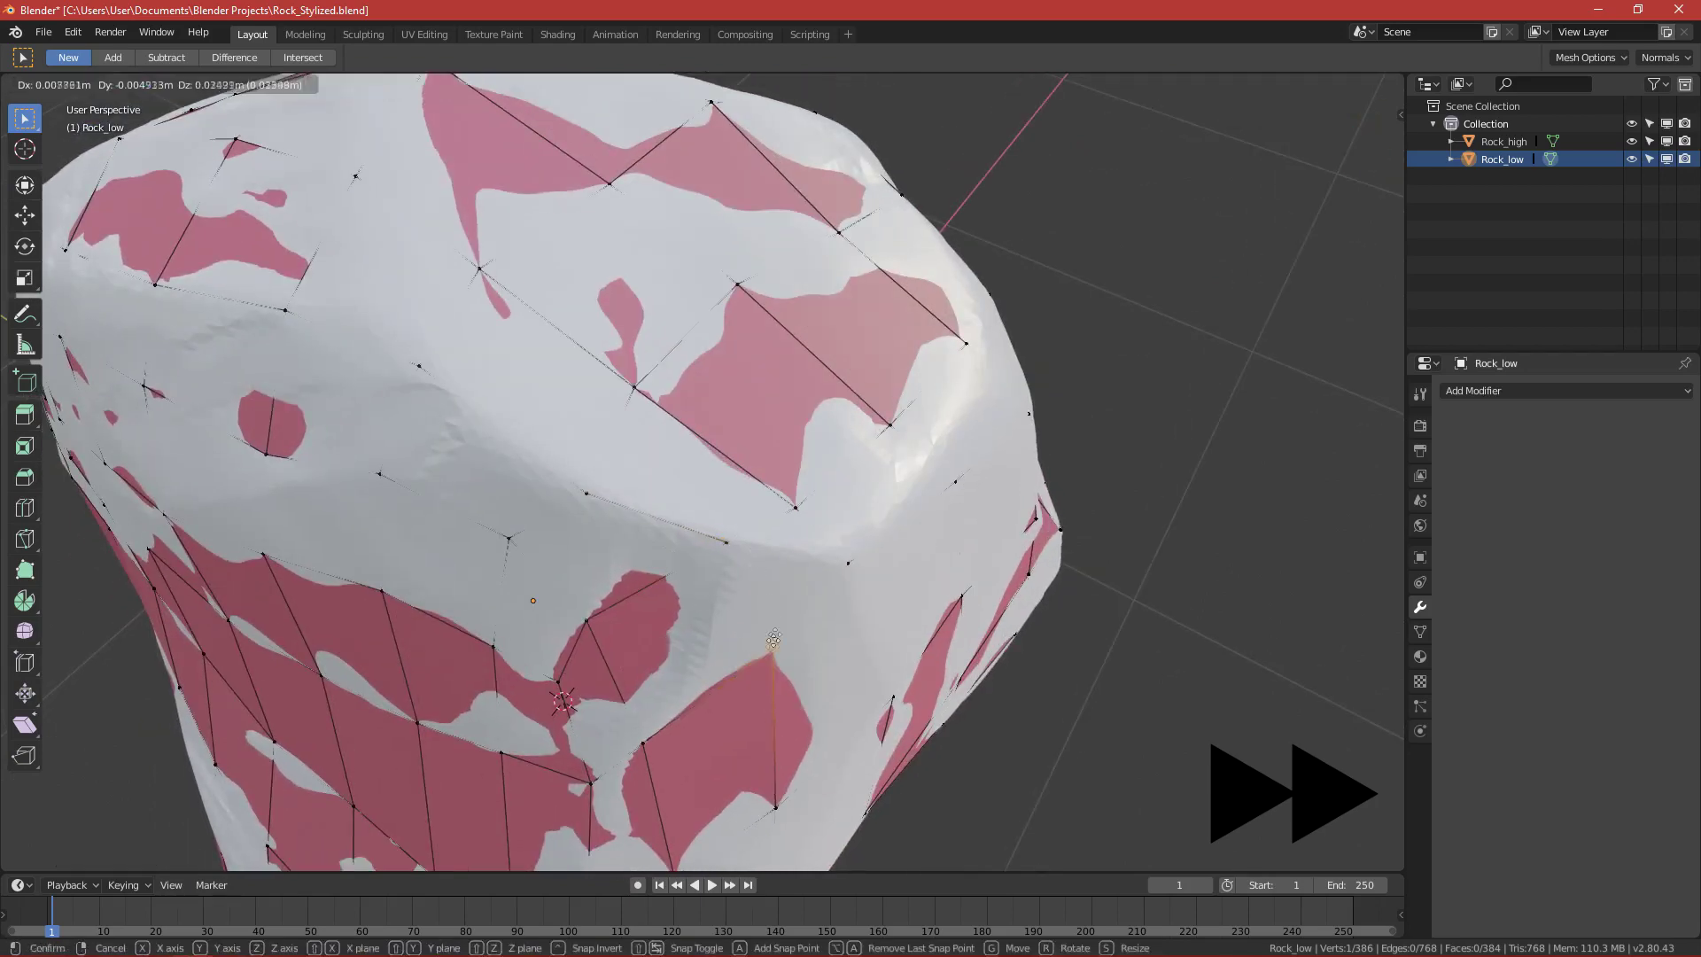
{"action": "right_click", "coordinate": [735, 633]}
Nudge the right vertex on the top facet's front rim and reposition the tip vertex of the large red patch below it.
{"action": "left_click", "coordinate": [726, 541]}
{"action": "key", "text": "g"}
{"action": "left_click", "coordinate": [728, 548]}
{"action": "middle_click_drag", "start_coordinate": [728, 547], "coordinate": [691, 580]}
{"action": "left_click", "coordinate": [614, 494]}
{"action": "key", "text": "g"}
{"action": "left_click", "coordinate": [611, 498]}
Move the middle vertex of the narrow slanted red patch right, and its lower-left vertex slightly up.
{"action": "scroll", "coordinate": [740, 480], "scroll_direction": "up", "scroll_amount": 2}
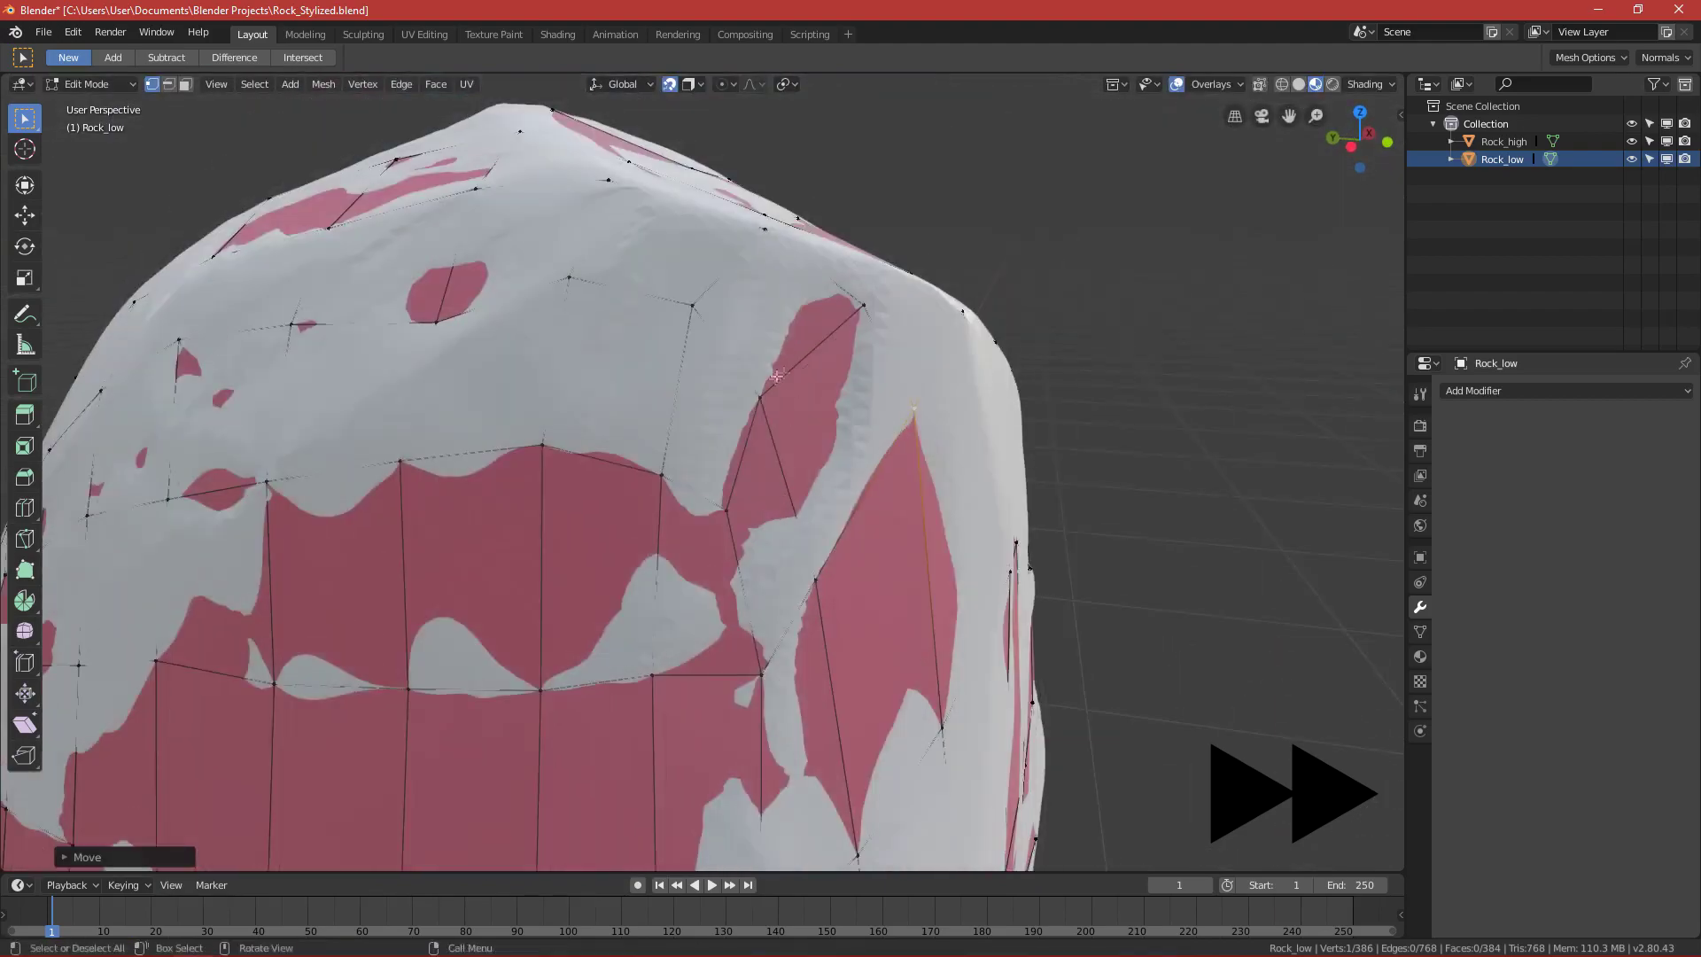
{"action": "left_click", "coordinate": [763, 397]}
{"action": "key", "text": "g"}
{"action": "left_click", "coordinate": [785, 402]}
{"action": "left_click", "coordinate": [729, 521]}
{"action": "key", "text": "g"}
{"action": "left_click", "coordinate": [721, 489]}
Snap the vertex at the base of the small round red patch slightly higher on Rock_high's surface.
{"action": "scroll", "coordinate": [578, 498], "scroll_direction": "up", "scroll_amount": 3}
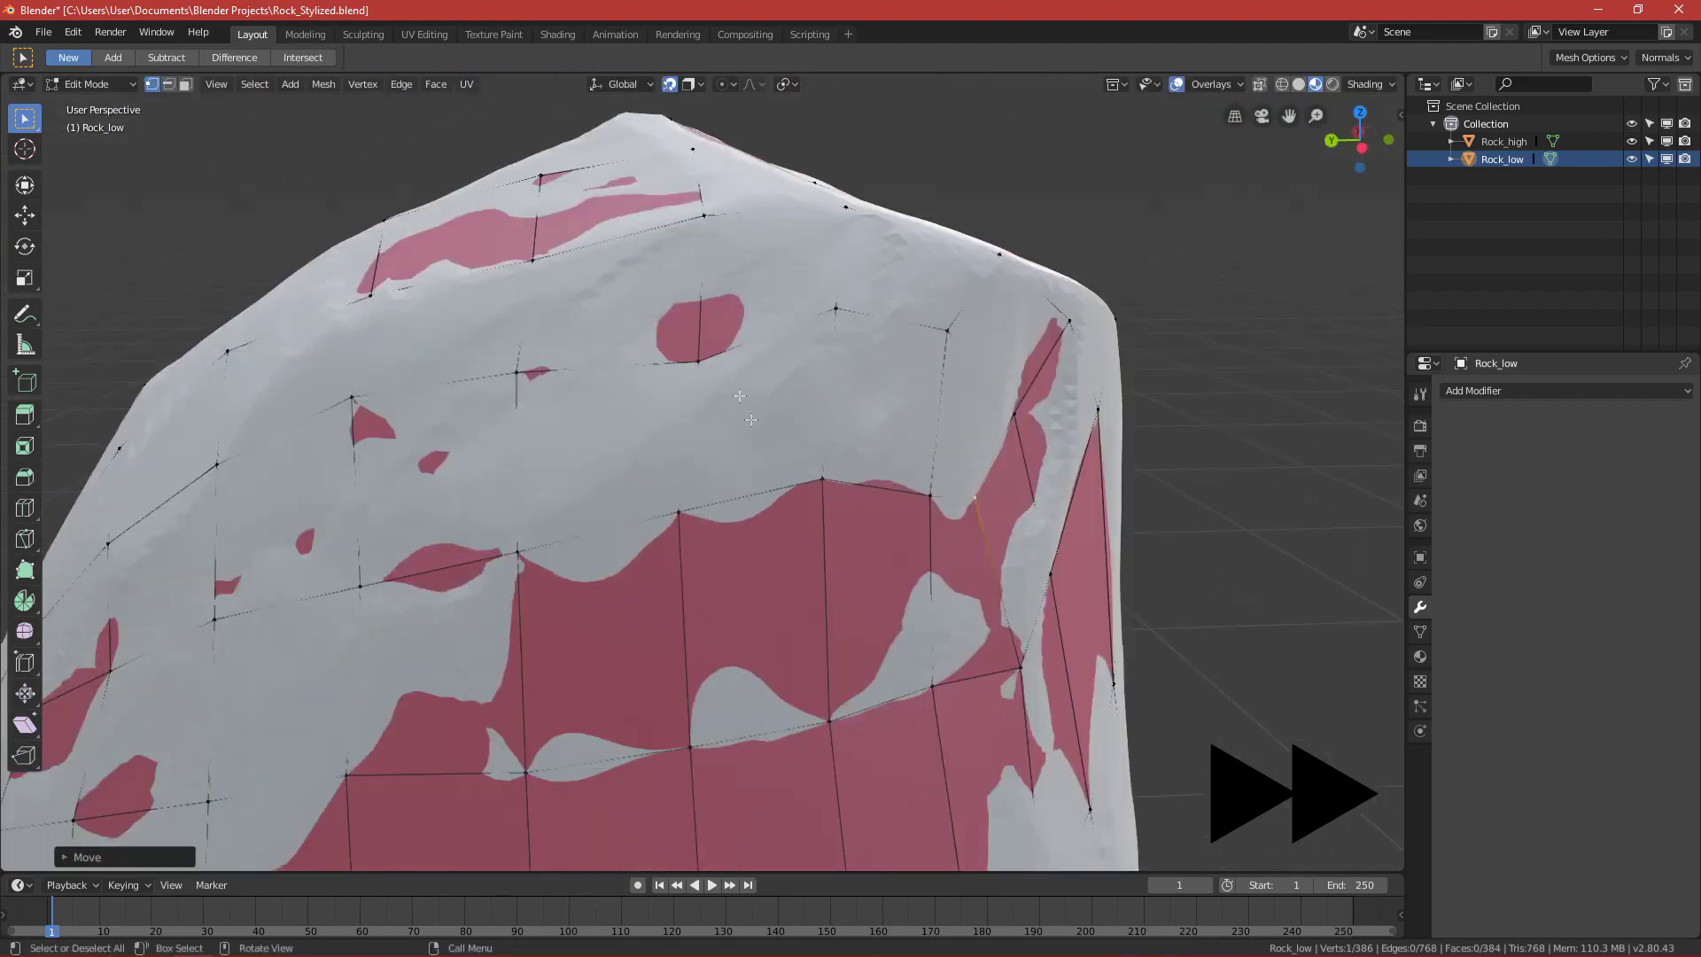
{"action": "left_click", "coordinate": [706, 362]}
{"action": "key", "text": "g"}
{"action": "left_click", "coordinate": [696, 336]}
Shift the left edge vertex of the tall central red patch slightly right along Rock_high's surface.
{"action": "scroll", "coordinate": [696, 337], "scroll_direction": "down", "scroll_amount": 3}
{"action": "middle_click_drag", "start_coordinate": [496, 416], "coordinate": [674, 505]}
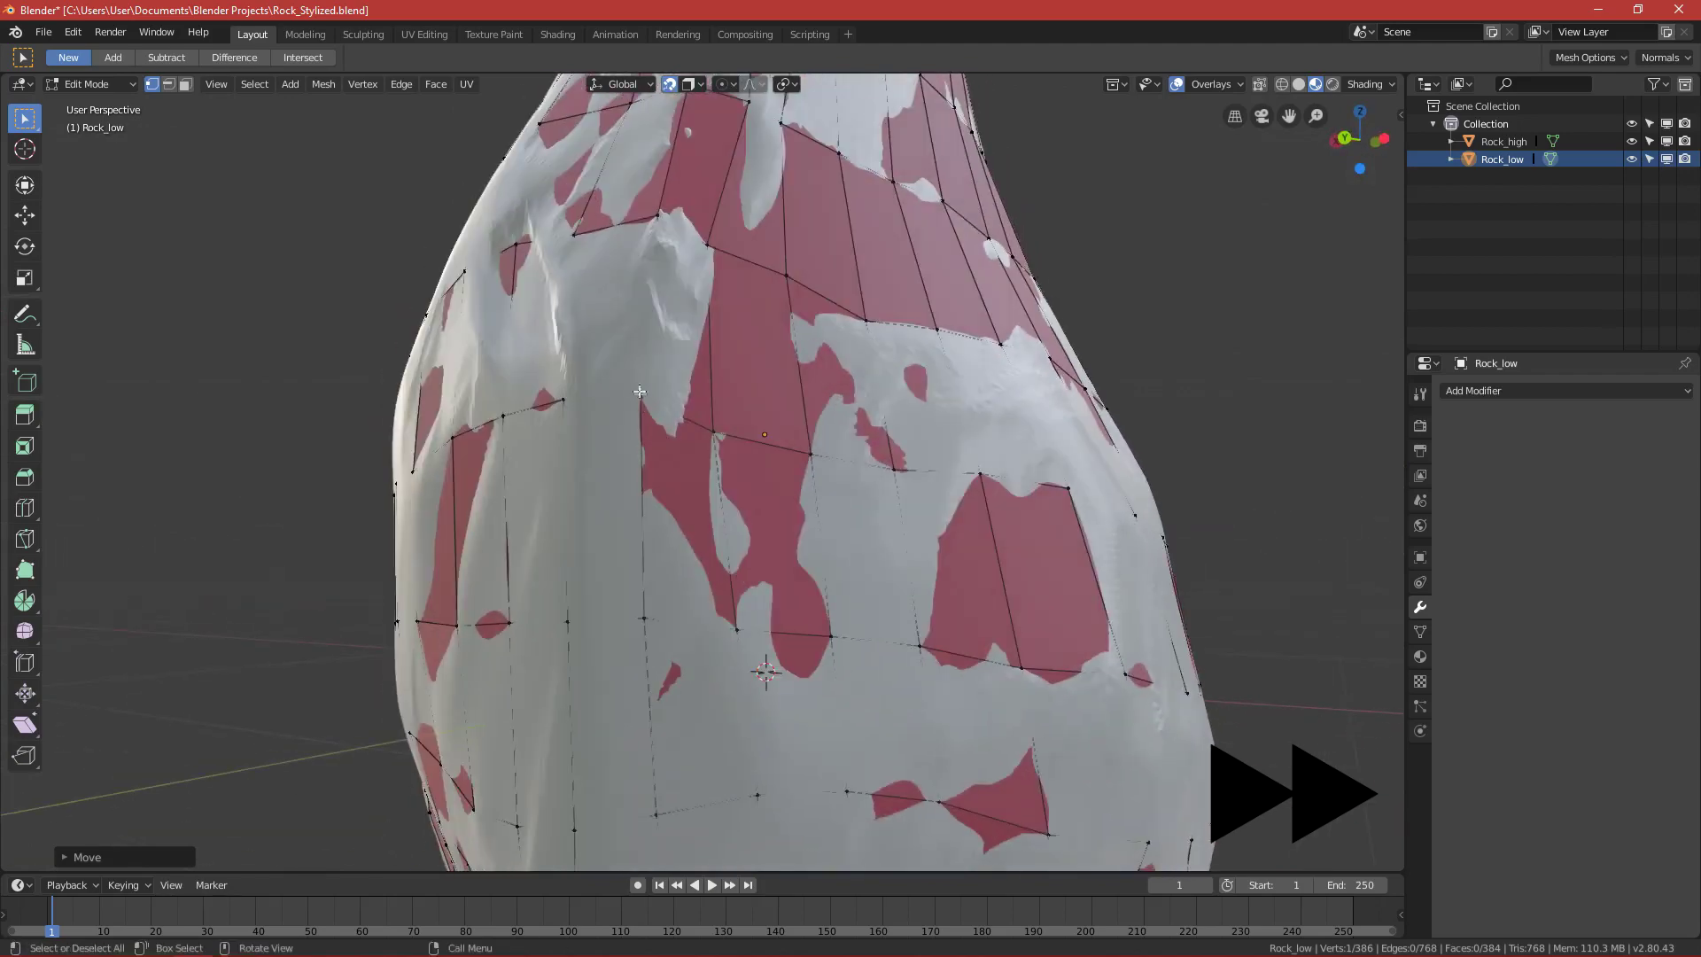
{"action": "left_click", "coordinate": [719, 434]}
{"action": "key", "text": "g"}
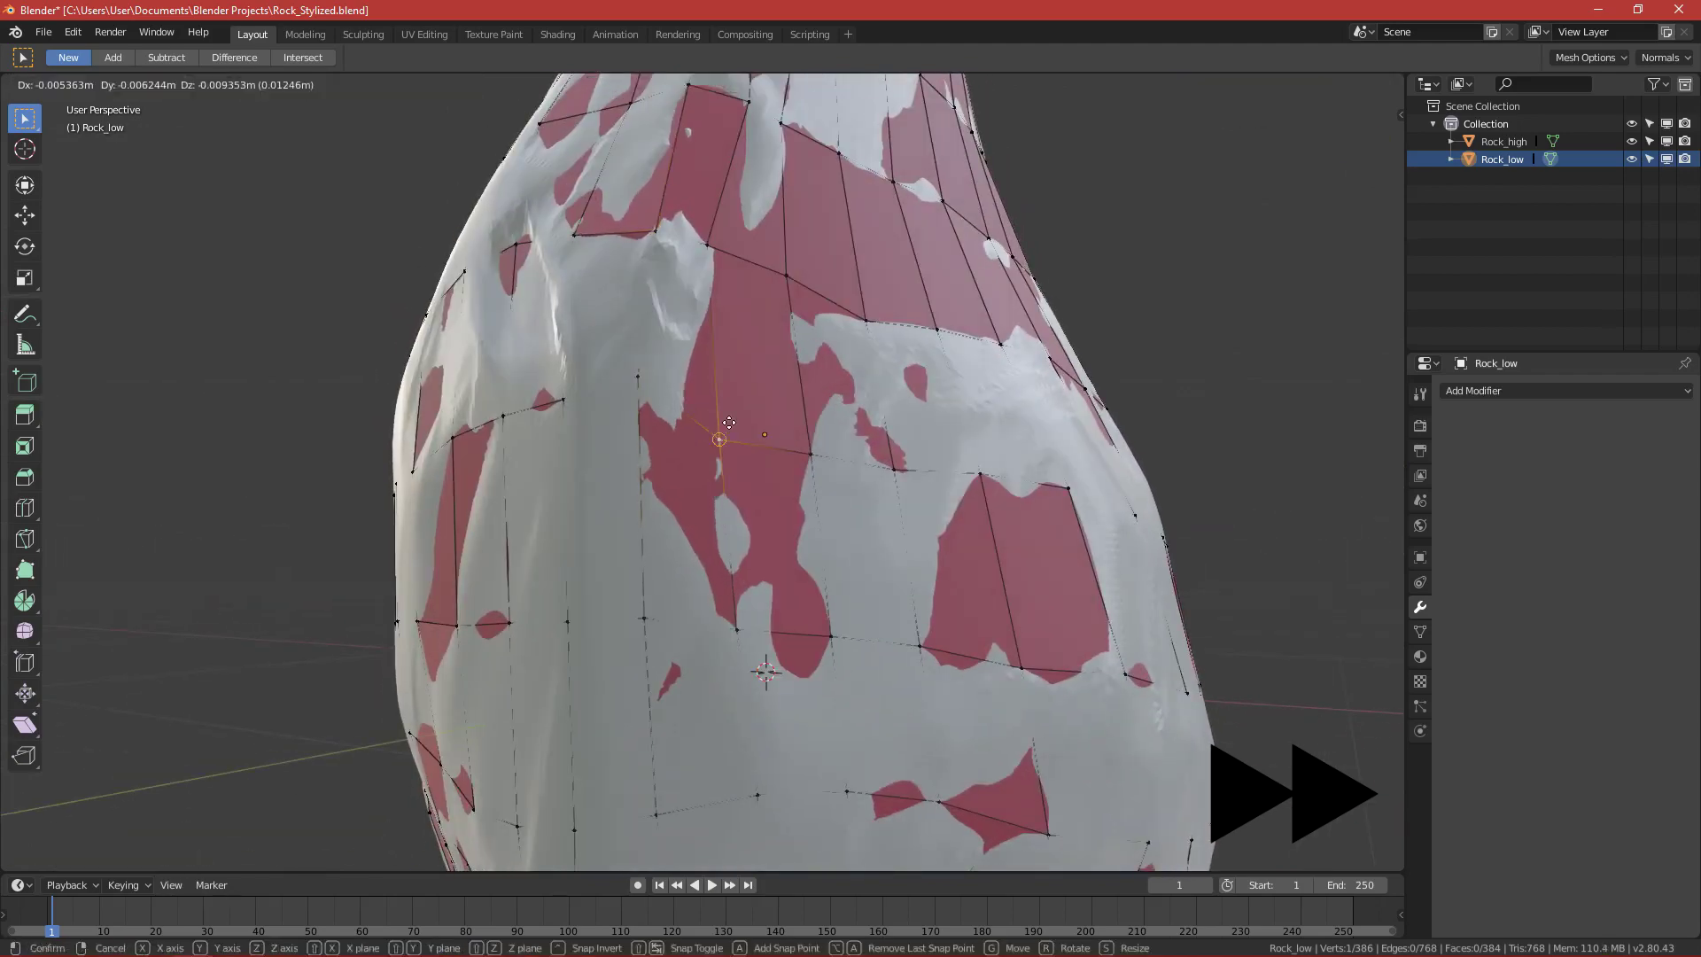
{"action": "left_click", "coordinate": [741, 418]}
Snap two vertices on the lower bulge of the rock slightly left so they follow Rock_high's contour.
{"action": "middle_click_drag", "start_coordinate": [846, 744], "coordinate": [895, 434], "text": "shift"}
{"action": "scroll", "coordinate": [831, 450], "scroll_direction": "down", "scroll_amount": 1}
{"action": "scroll", "coordinate": [895, 434], "scroll_direction": "up", "scroll_amount": 3}
{"action": "left_click", "coordinate": [1010, 356]}
{"action": "key", "text": "g"}
{"action": "left_click", "coordinate": [989, 338]}
{"action": "left_click", "coordinate": [912, 358]}
{"action": "key", "text": "g"}
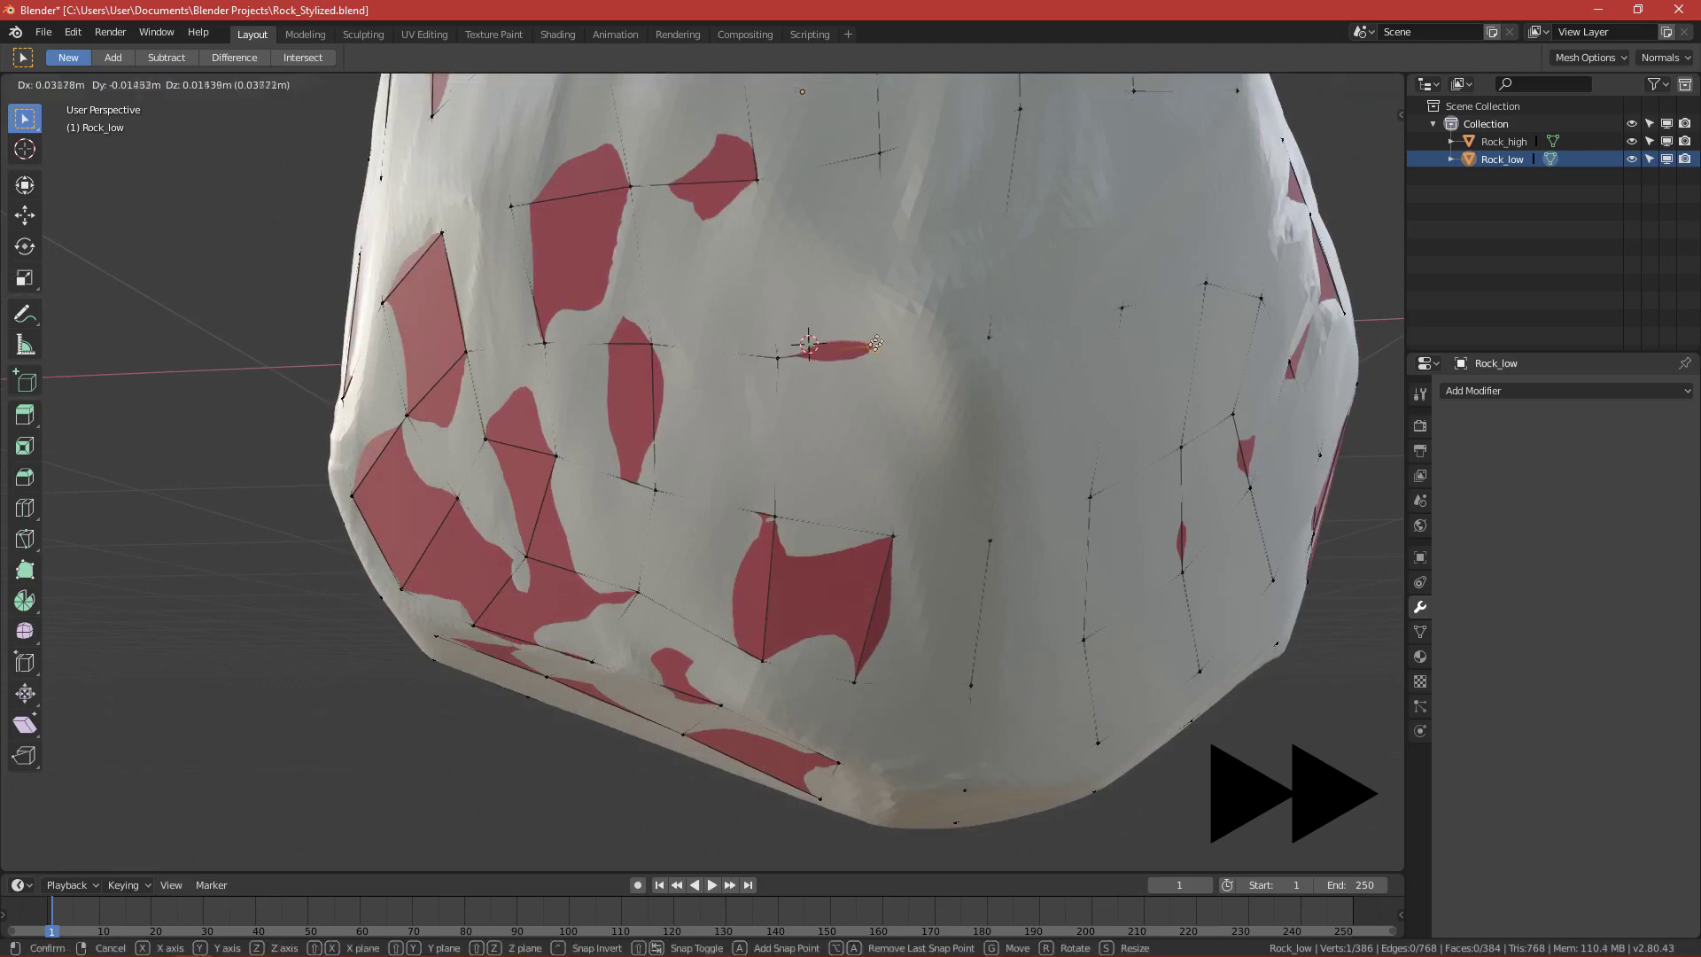
{"action": "left_click", "coordinate": [888, 355]}
View the rock from the front in LookDev shading and return Rock_low to Object Mode.
{"action": "scroll", "coordinate": [888, 372], "scroll_direction": "down", "scroll_amount": 6}
{"action": "middle_click_drag", "start_coordinate": [828, 673], "coordinate": [517, 367]}
{"action": "scroll", "coordinate": [903, 479], "scroll_direction": "up", "scroll_amount": 3}
{"action": "scroll", "coordinate": [870, 546], "scroll_direction": "down", "scroll_amount": 5}
{"action": "key", "text": "KP_1"}
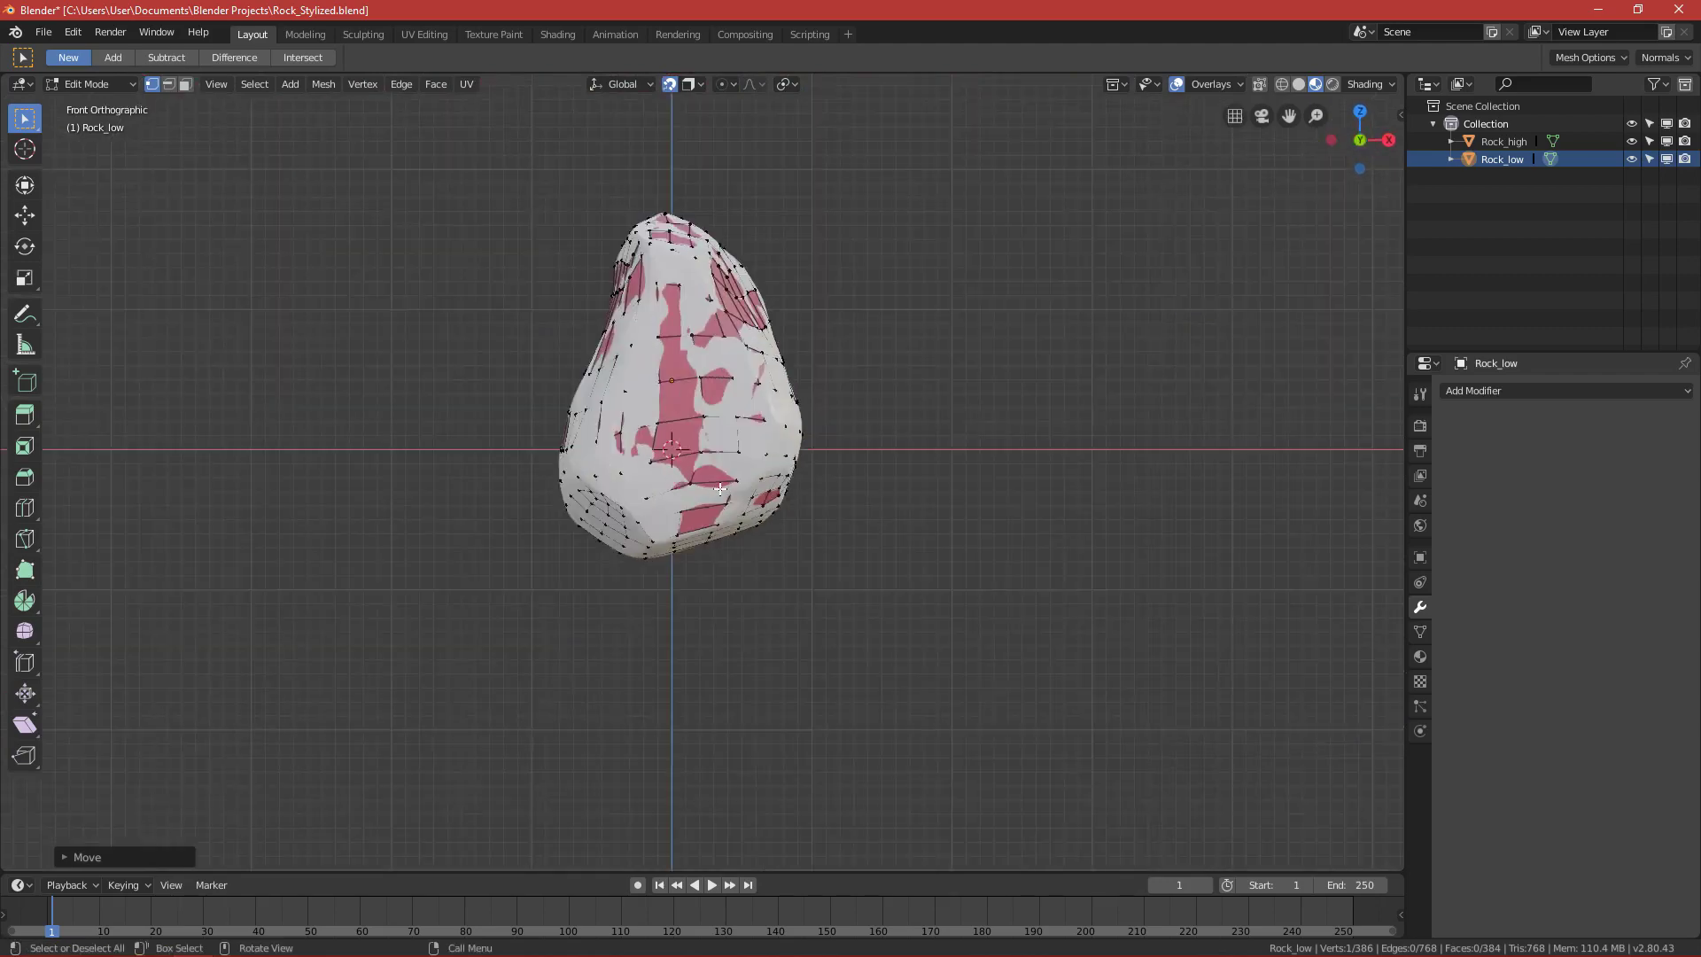
{"action": "scroll", "coordinate": [719, 488], "scroll_direction": "up", "scroll_amount": 2}
{"action": "key", "text": "z"}
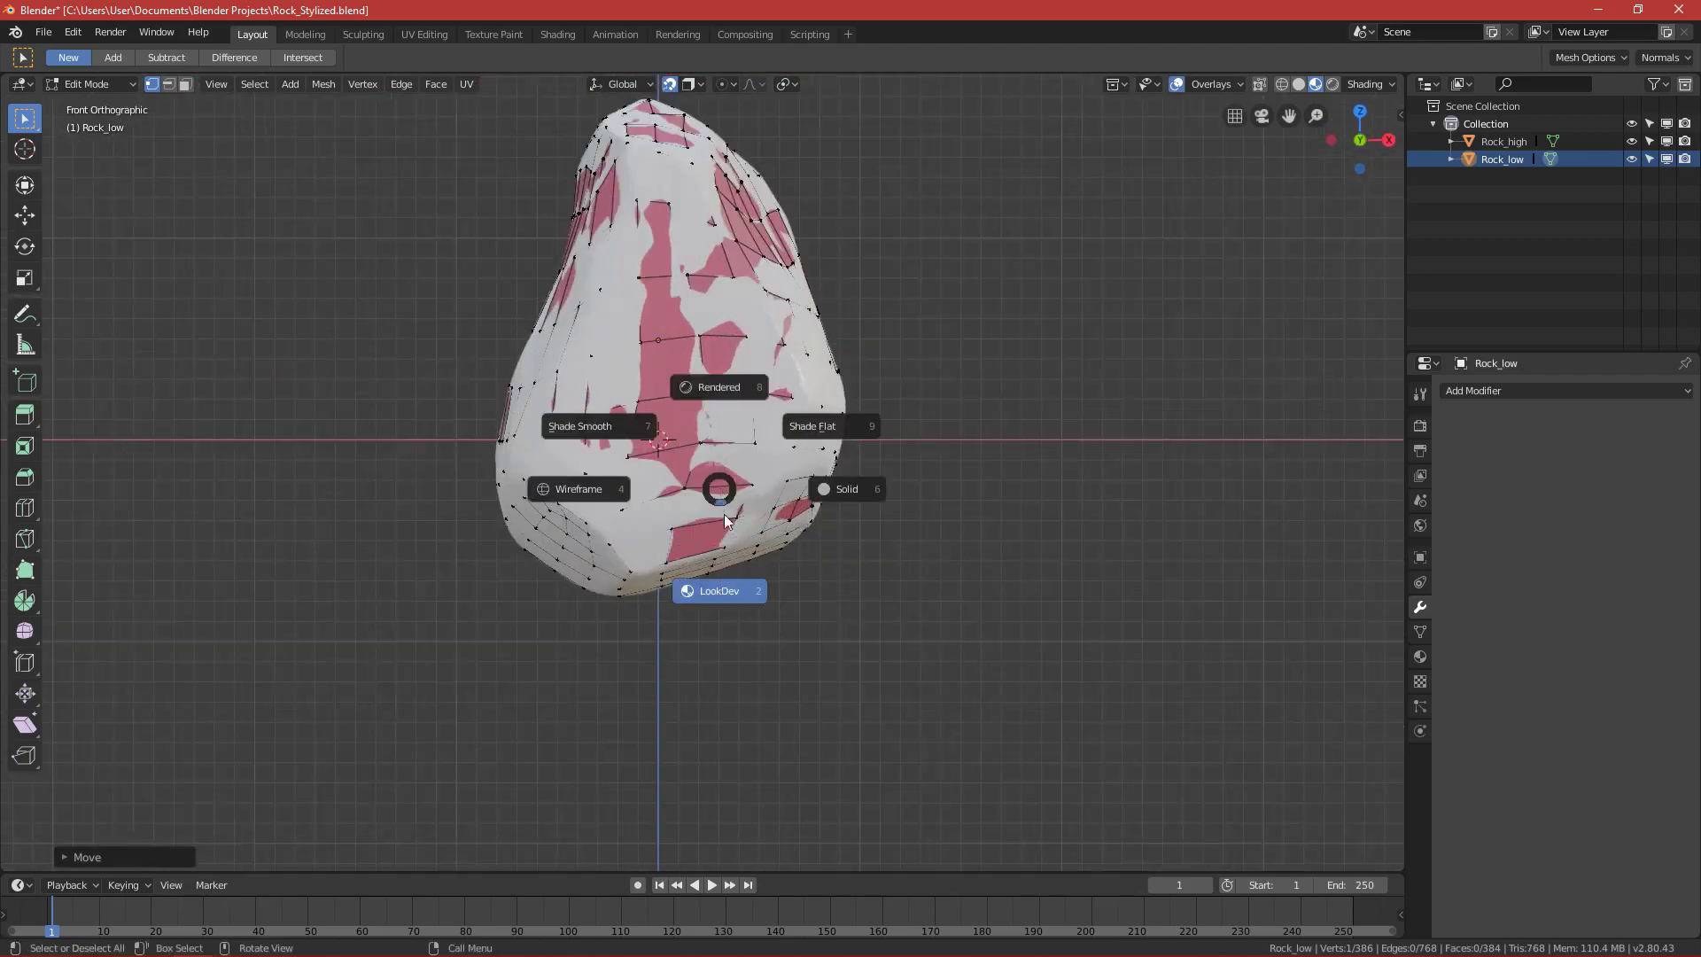
{"action": "left_click", "coordinate": [716, 597]}
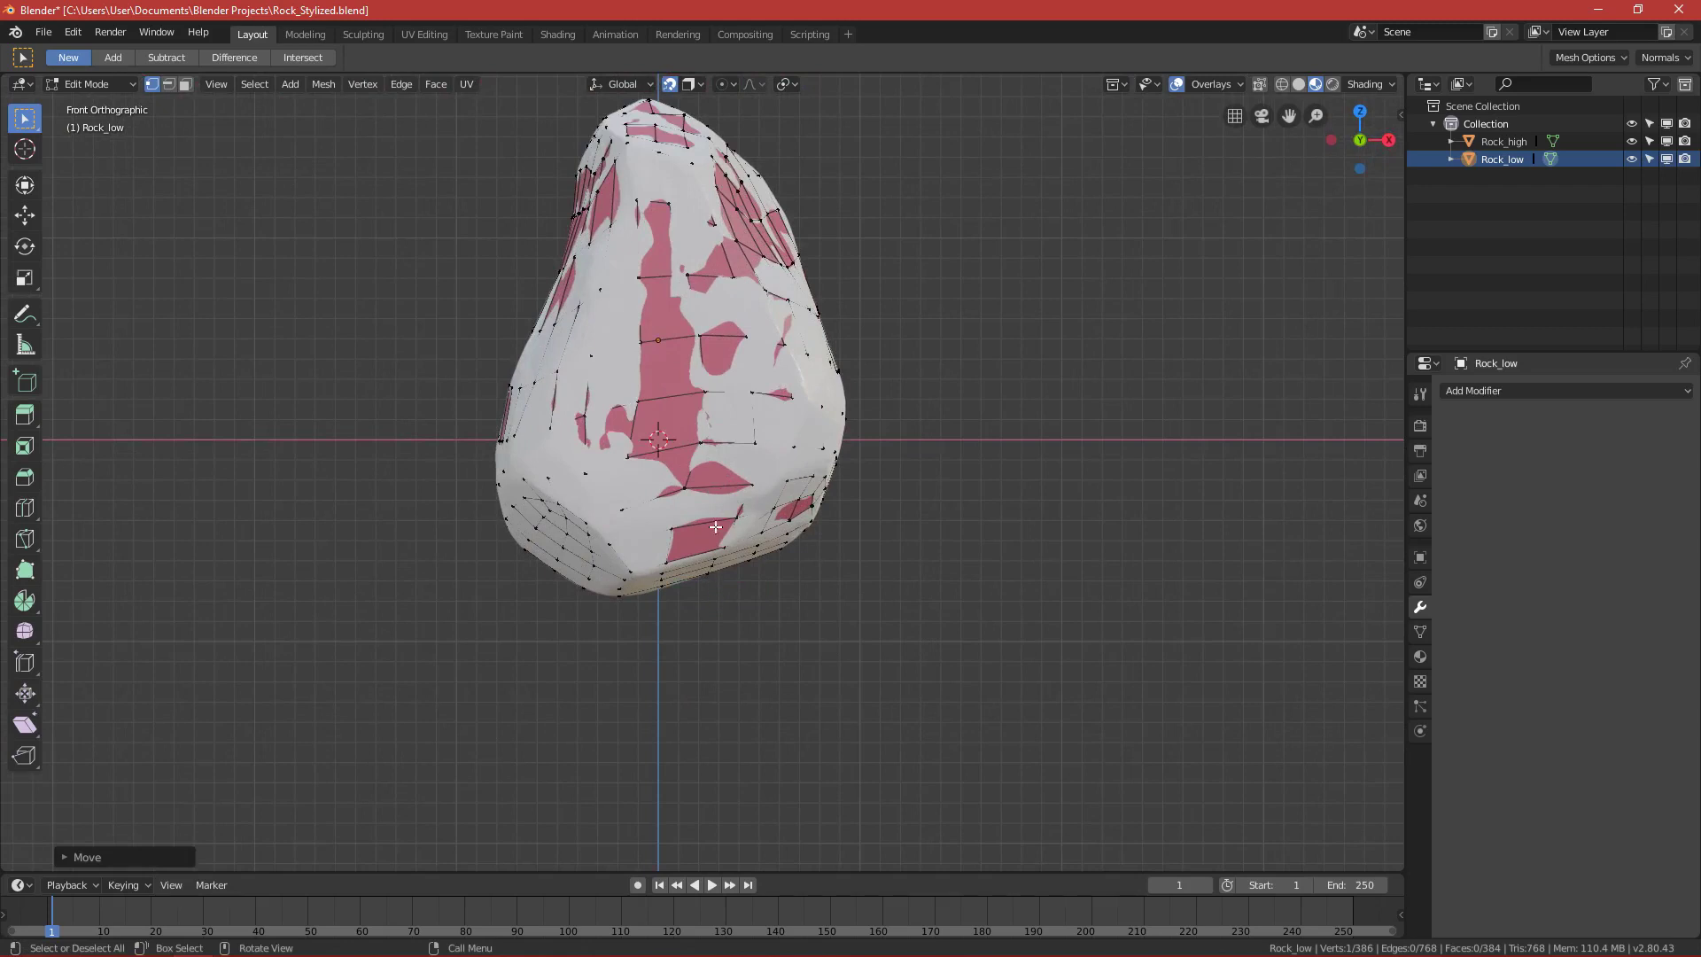
{"action": "key", "text": "ctrl+Tab"}
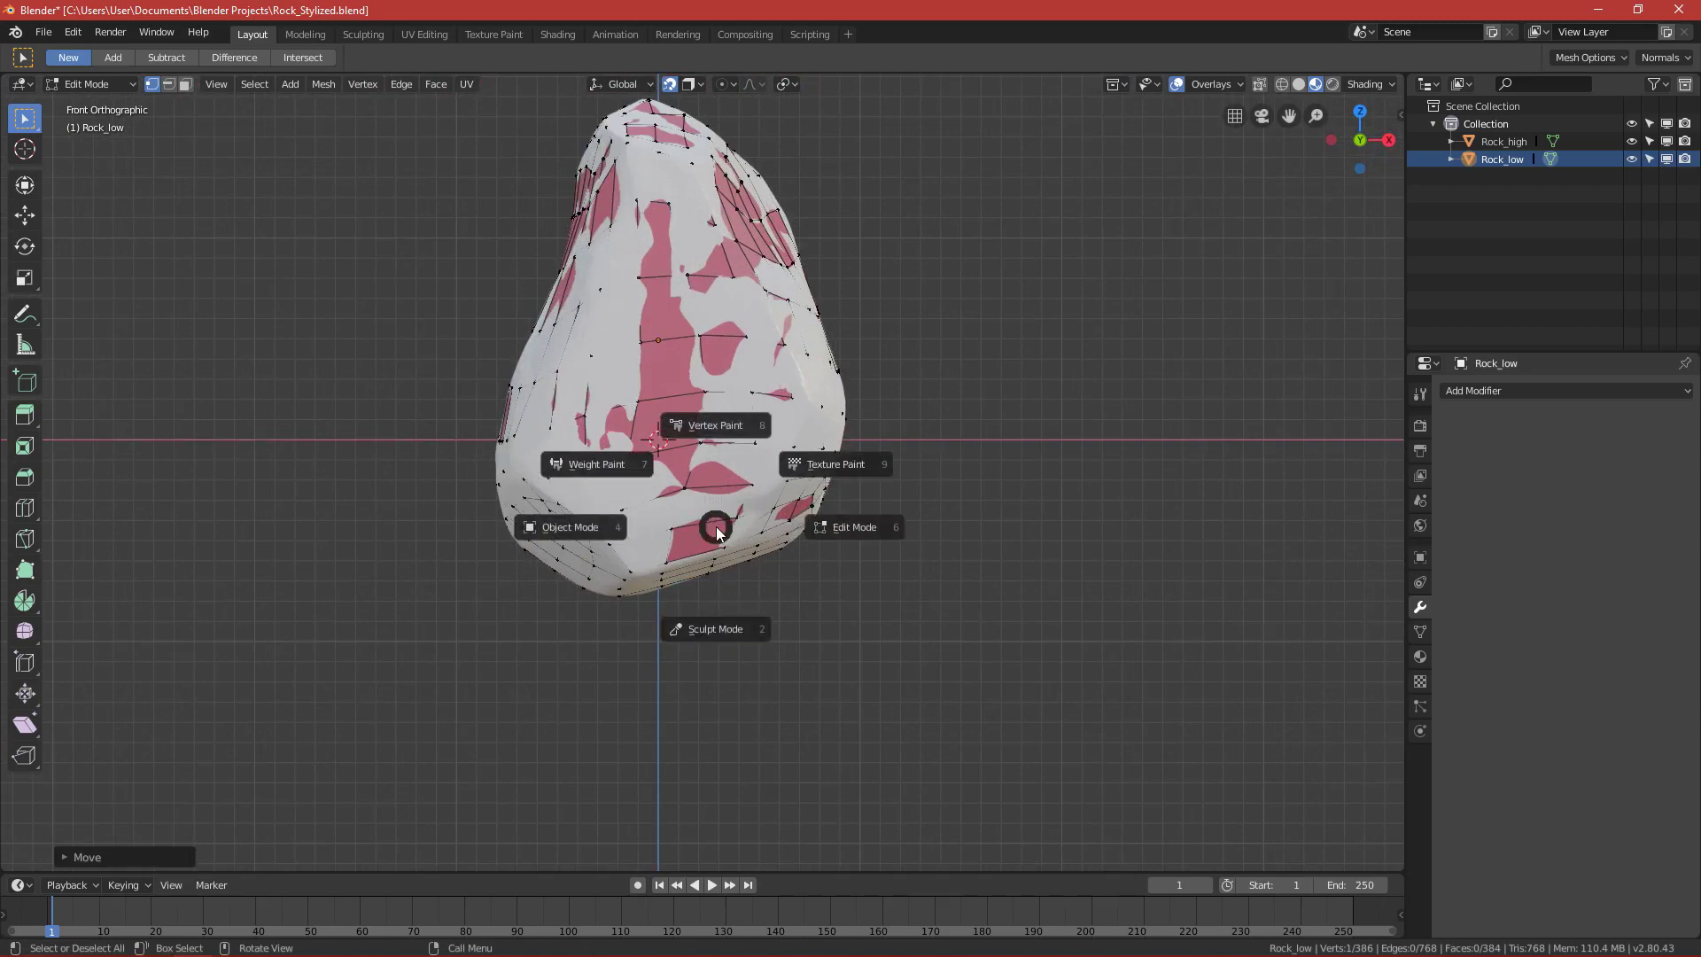
{"action": "left_click", "coordinate": [596, 525]}
Select Rock_high and hide it so only Rock_low is displayed.
{"action": "scroll", "coordinate": [621, 505], "scroll_direction": "up", "scroll_amount": 2}
{"action": "middle_click_drag", "start_coordinate": [635, 447], "coordinate": [620, 608], "text": "shift"}
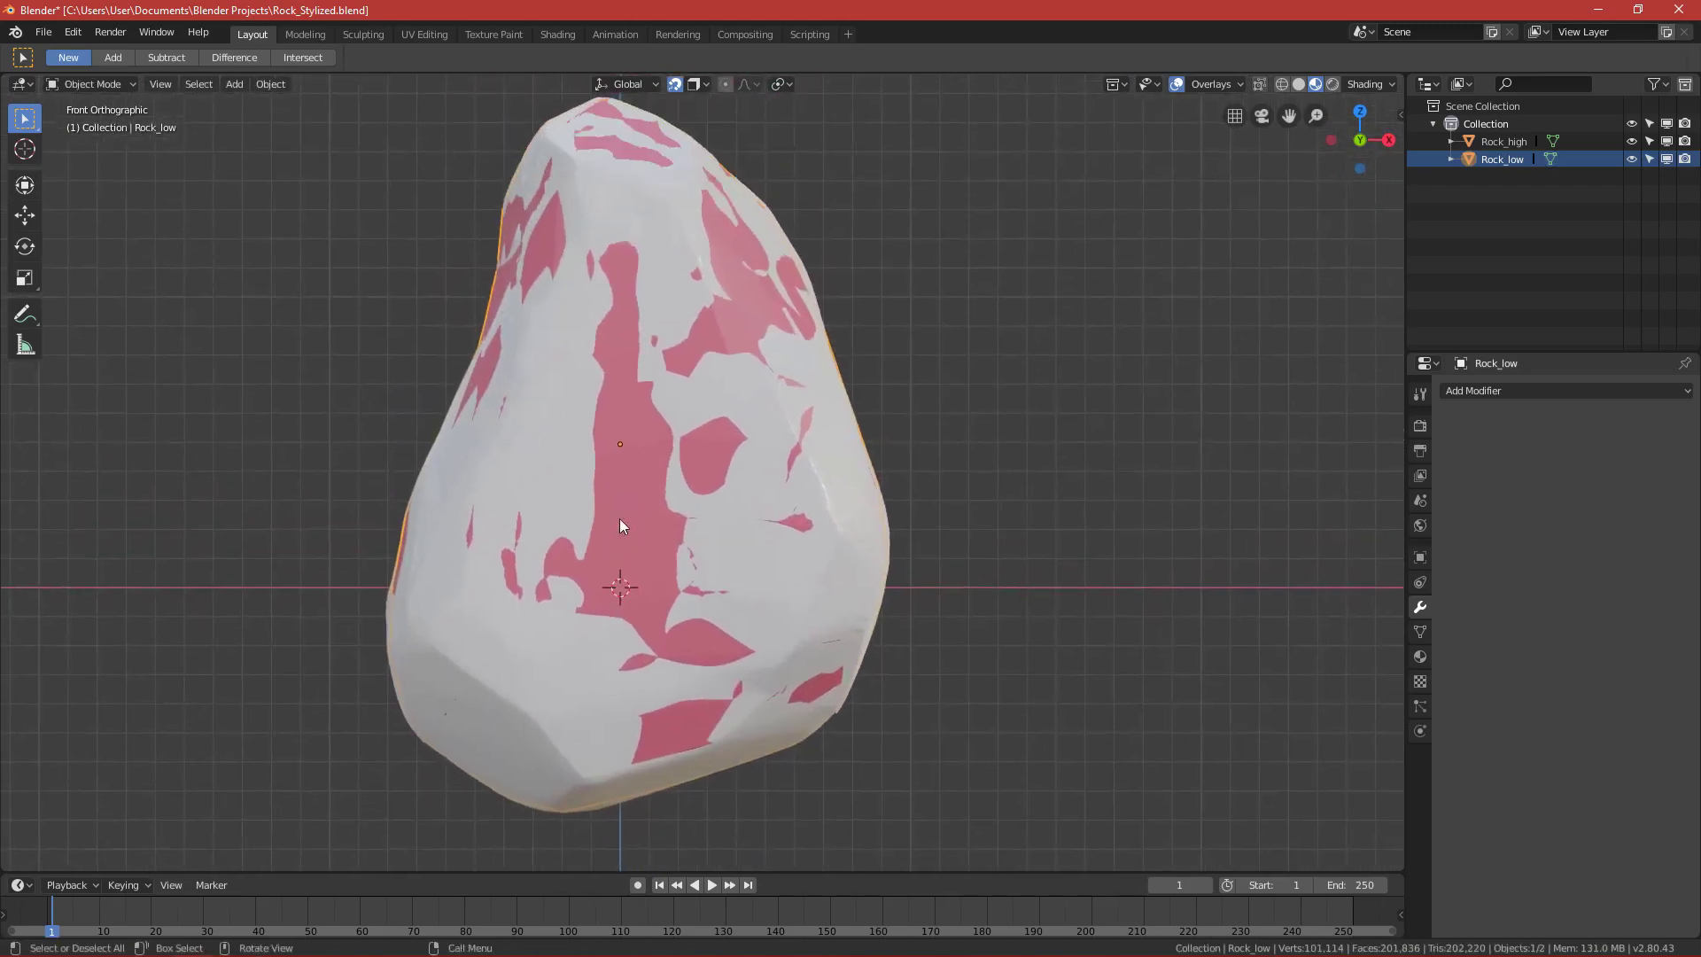
{"action": "left_click", "coordinate": [623, 504]}
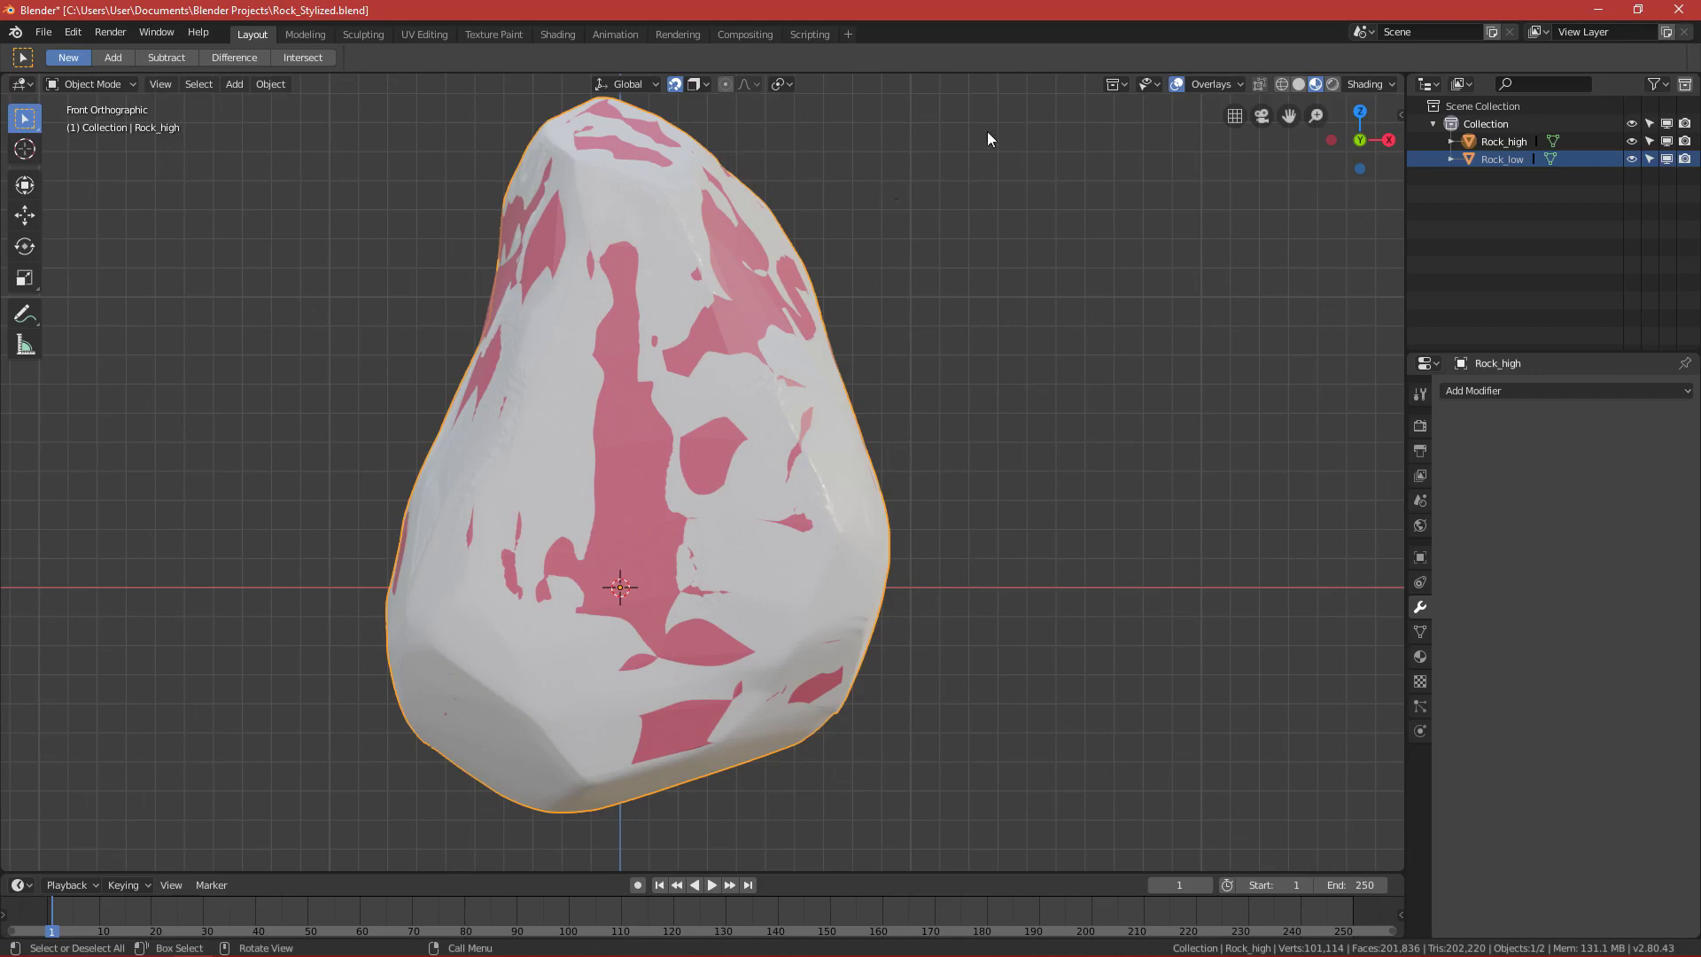
{"action": "left_click", "coordinate": [1631, 141]}
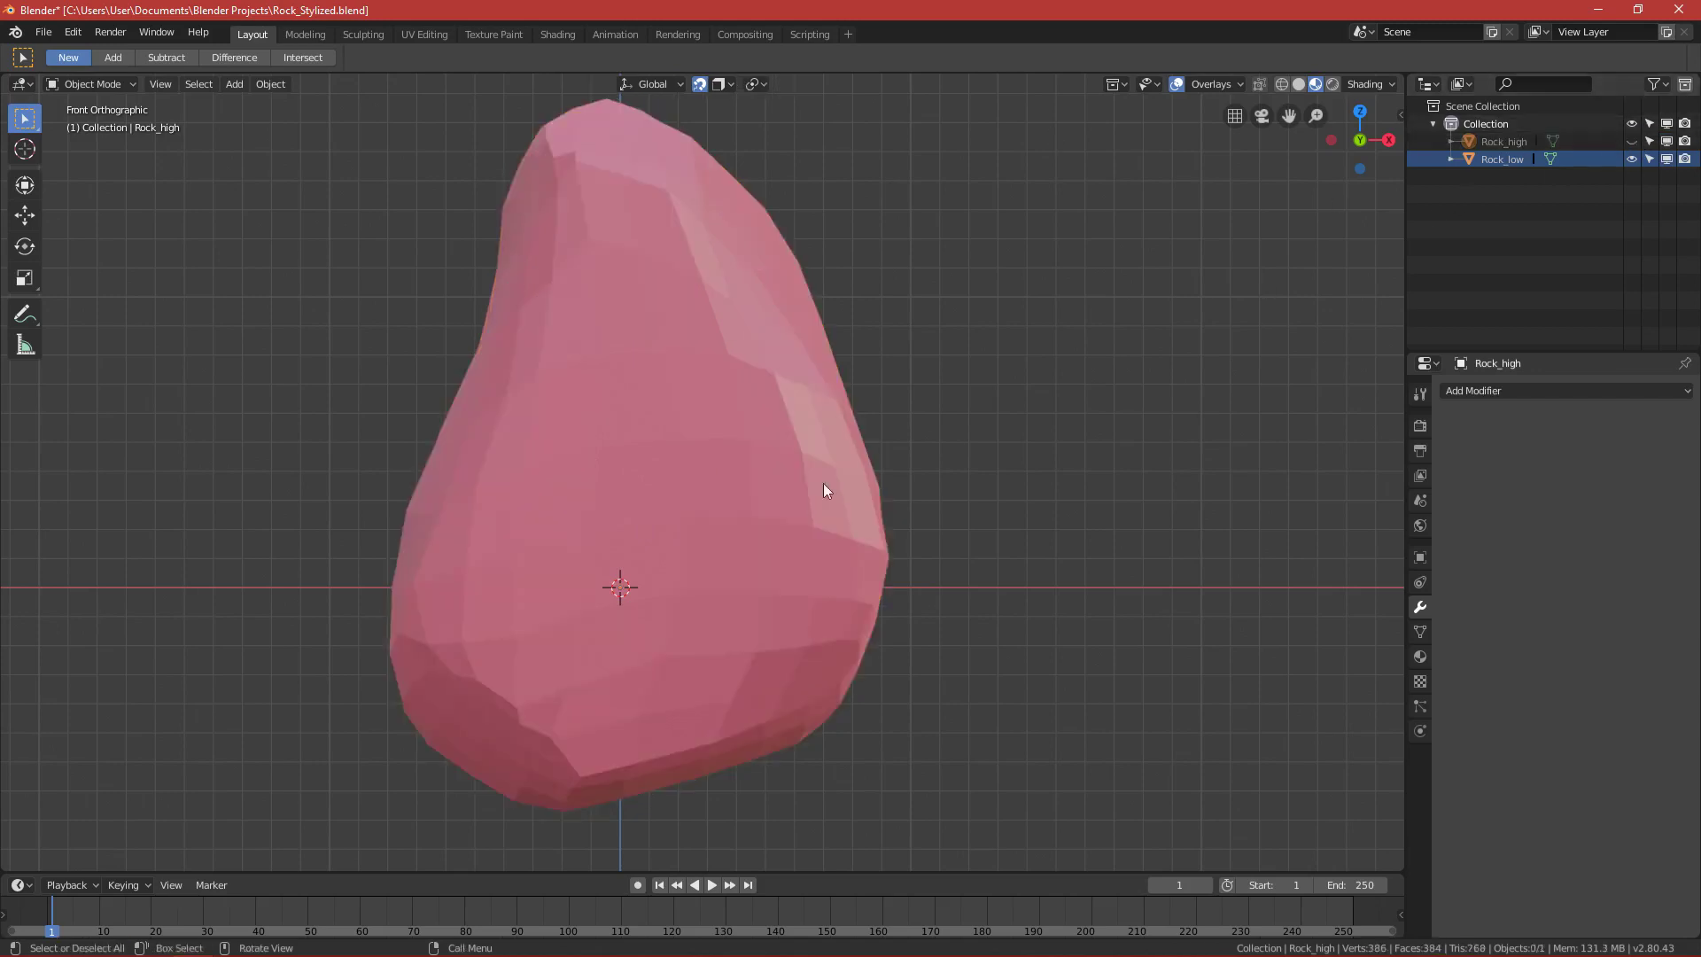
Select Rock_low, inspect its shape from several sides, and open it in the UV Editing workspace.
{"action": "middle_click_drag", "start_coordinate": [824, 490], "coordinate": [881, 520]}
{"action": "left_click", "coordinate": [696, 528]}
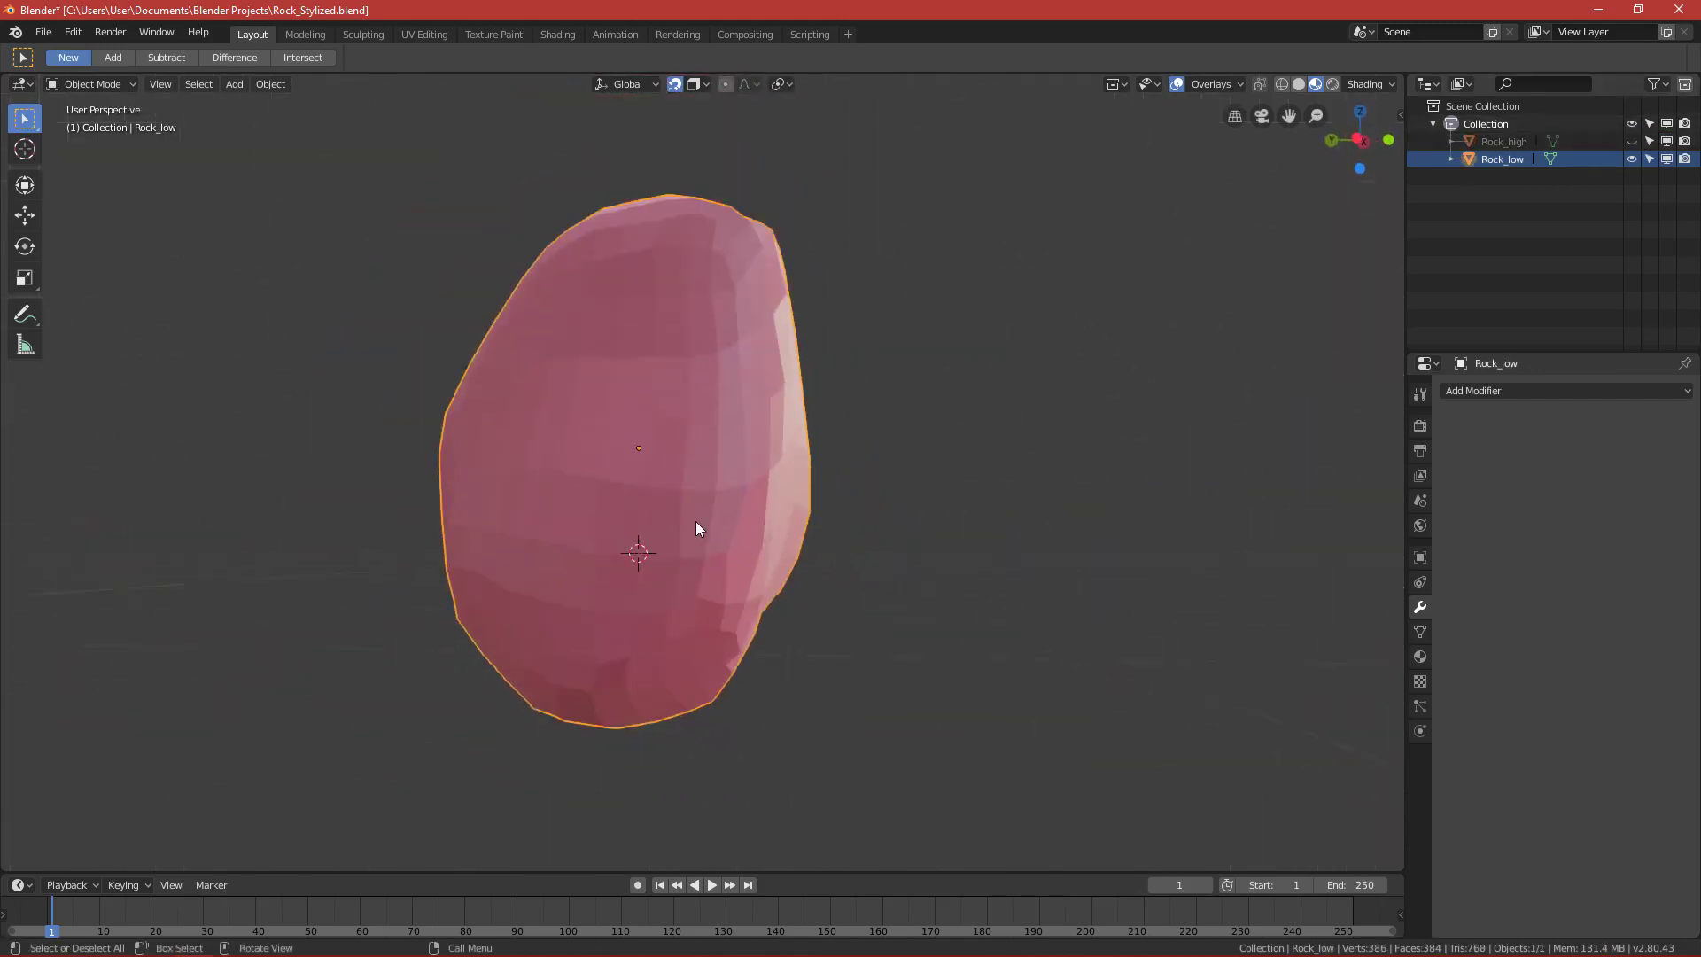
{"action": "middle_click_drag", "start_coordinate": [697, 522], "coordinate": [531, 541]}
{"action": "key", "text": "KP_1"}
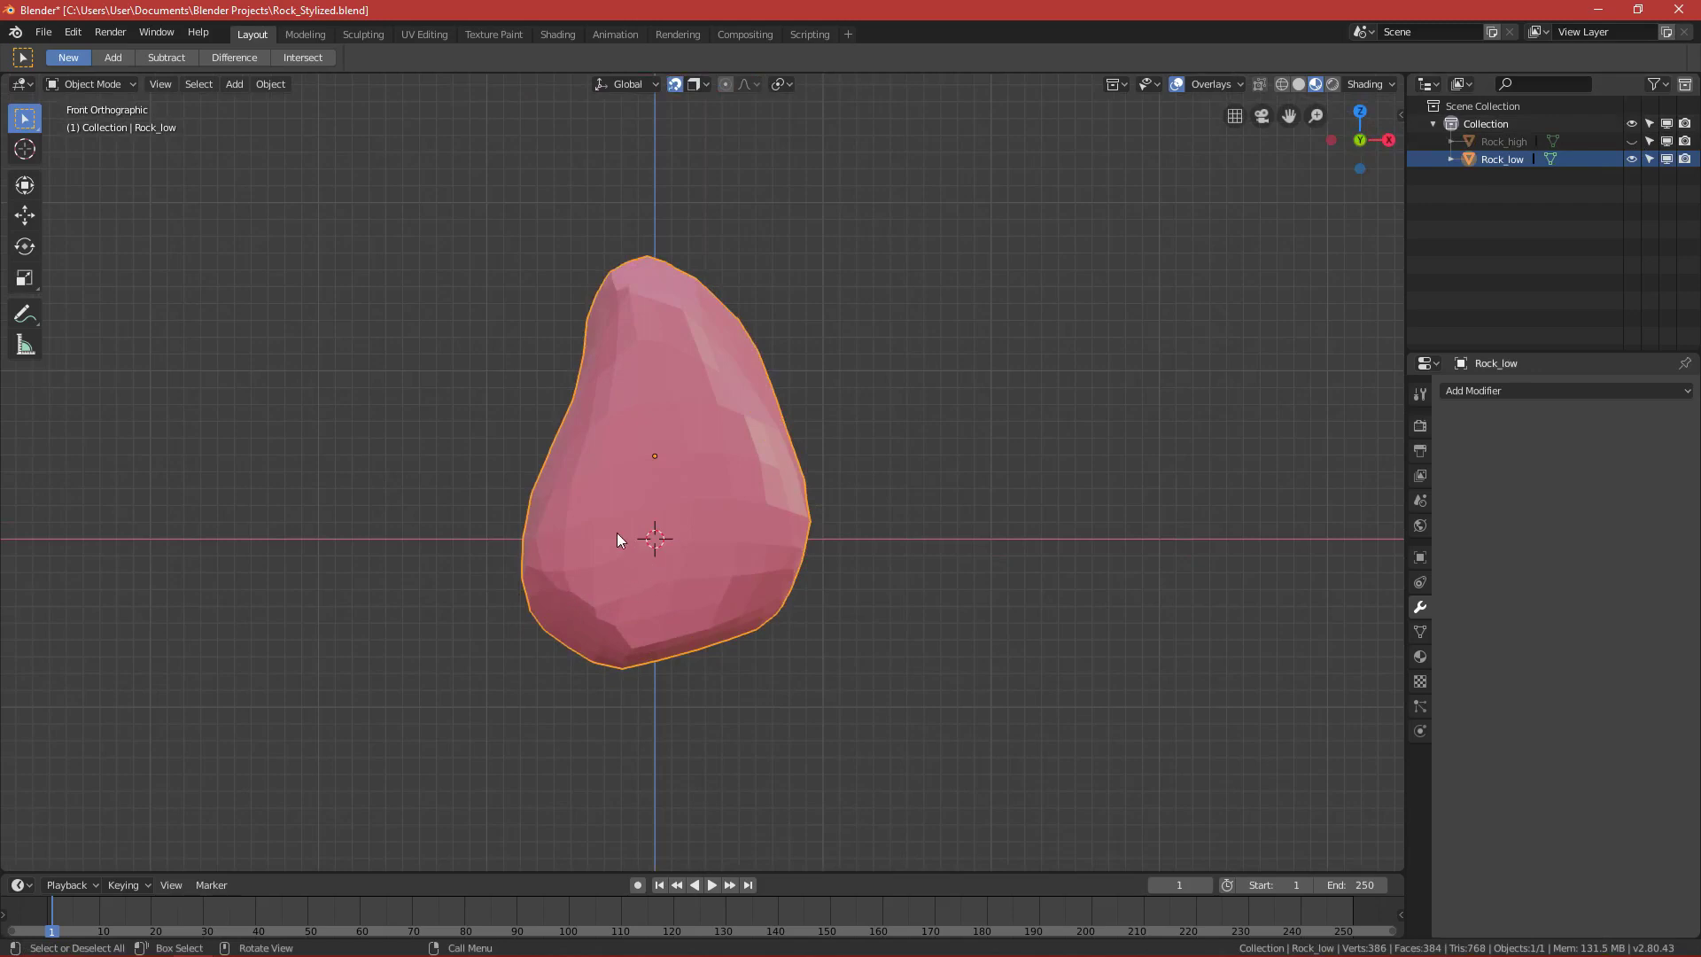
{"action": "left_click", "coordinate": [429, 35]}
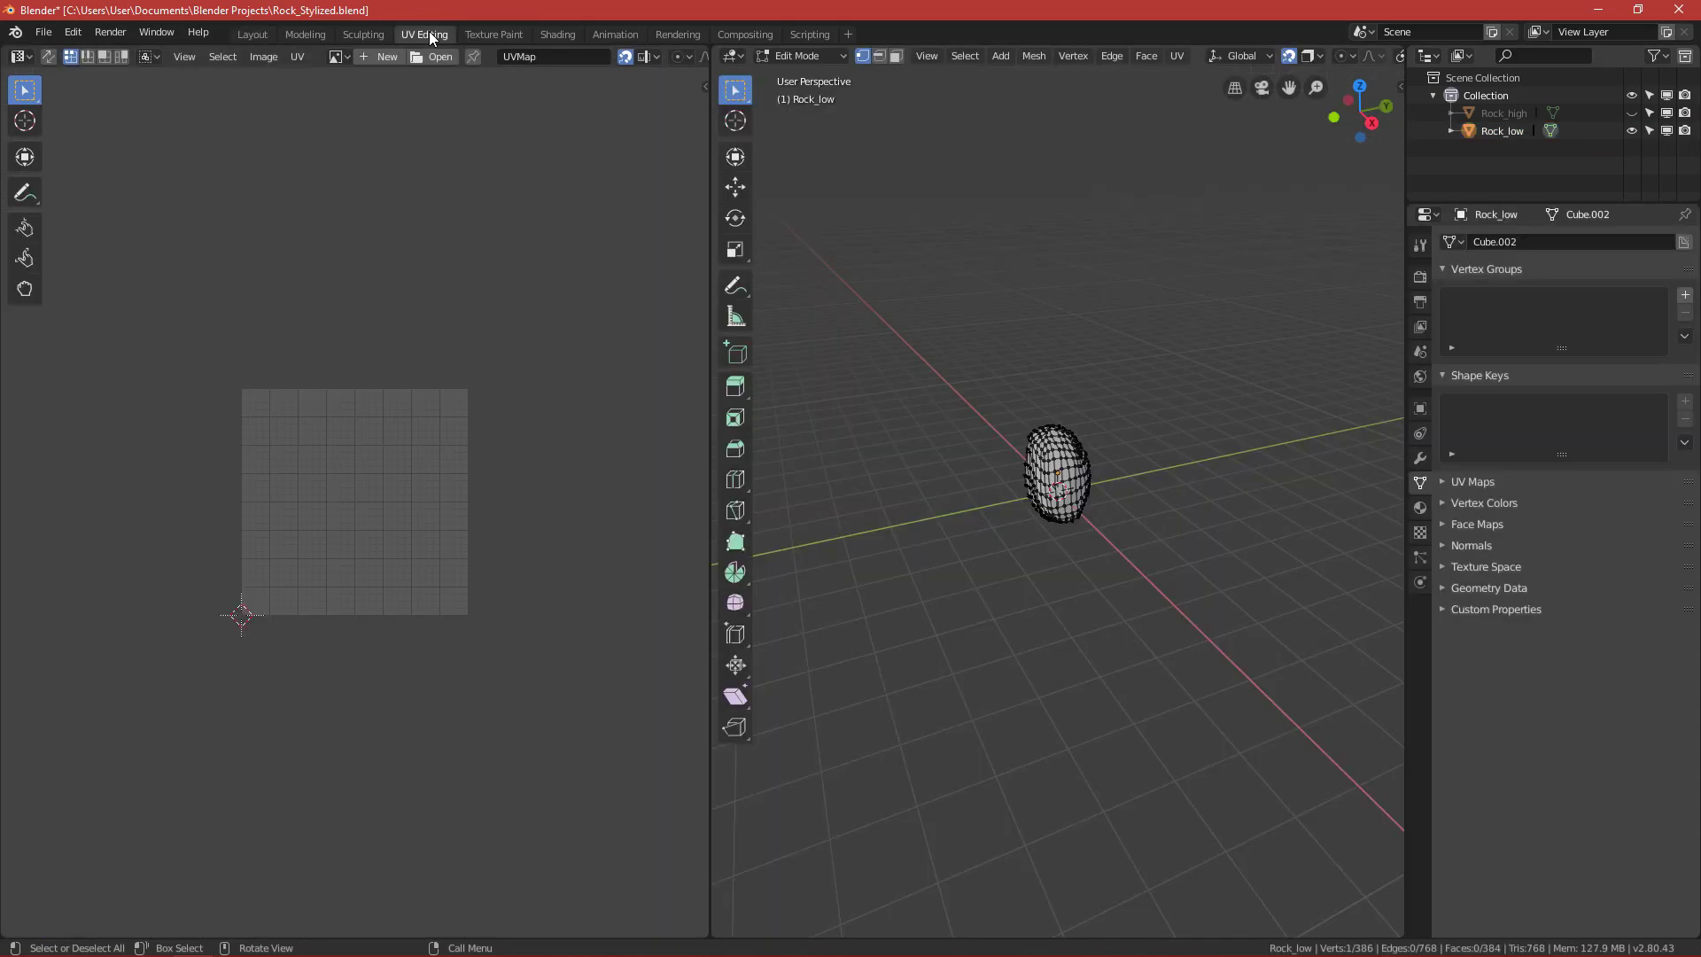
Inspect Rock_low's mesh from the sides and underside to find corner vertices for a seam around its base.
{"action": "left_click", "coordinate": [1107, 498]}
{"action": "scroll", "coordinate": [460, 543], "scroll_direction": "up", "scroll_amount": 4}
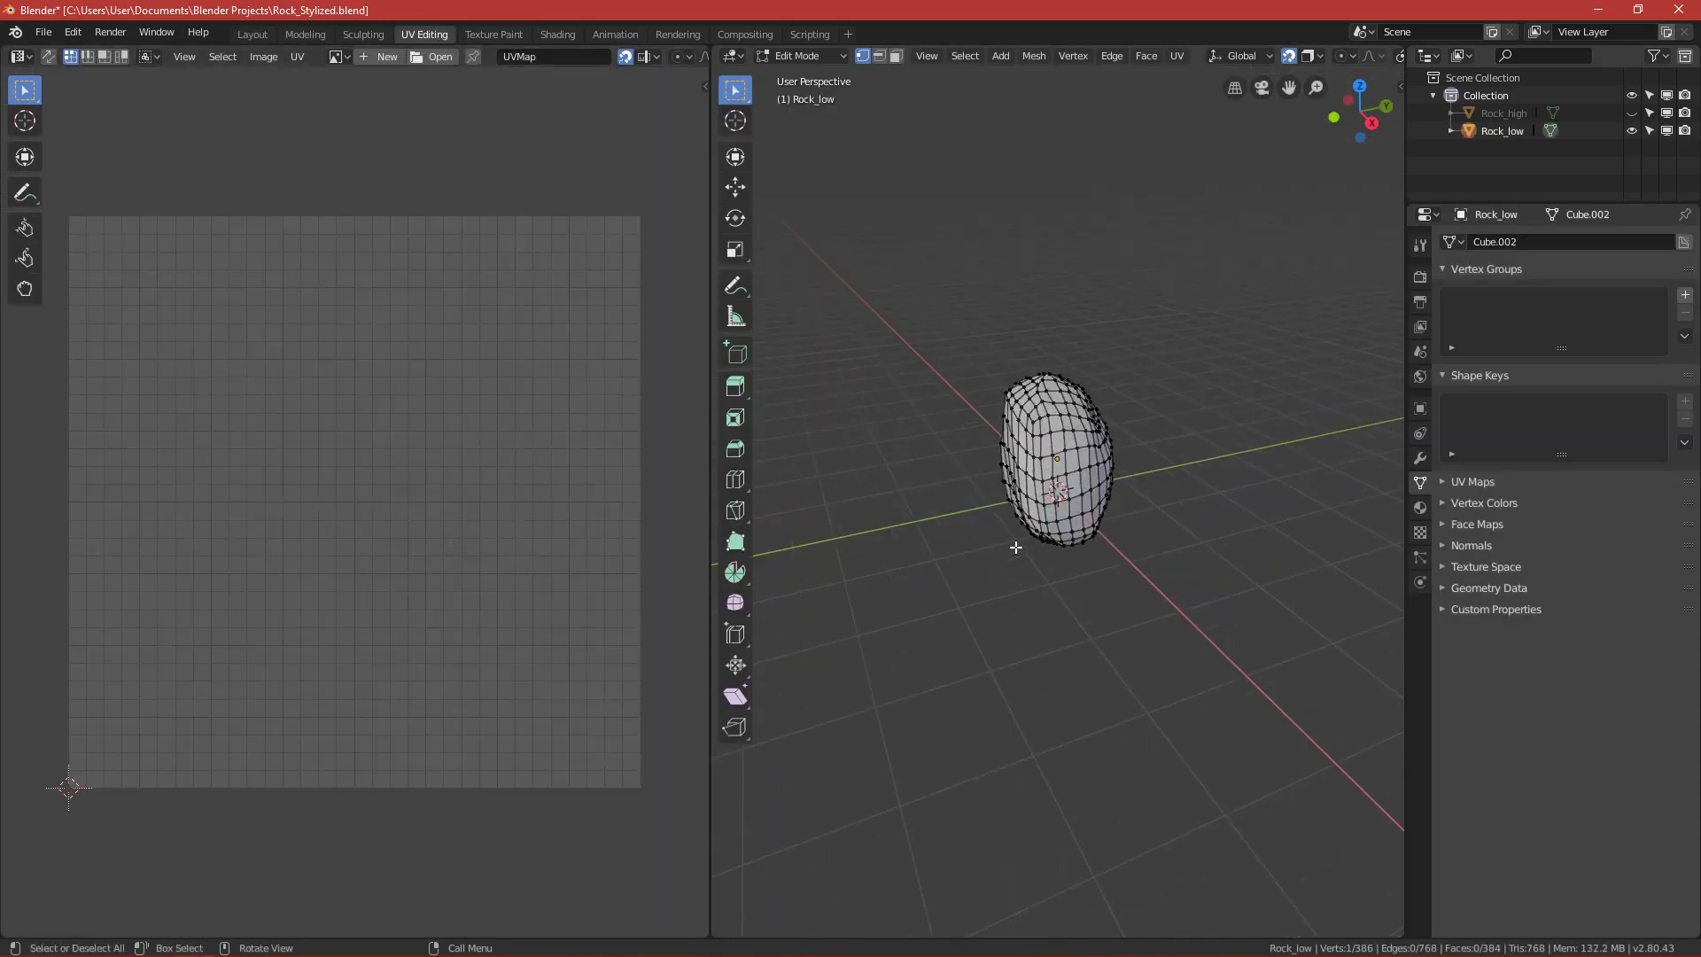
{"action": "scroll", "coordinate": [1016, 547], "scroll_direction": "up", "scroll_amount": 5}
{"action": "middle_click_drag", "start_coordinate": [1054, 410], "coordinate": [1001, 506]}
{"action": "scroll", "coordinate": [1001, 398], "scroll_direction": "up", "scroll_amount": 3}
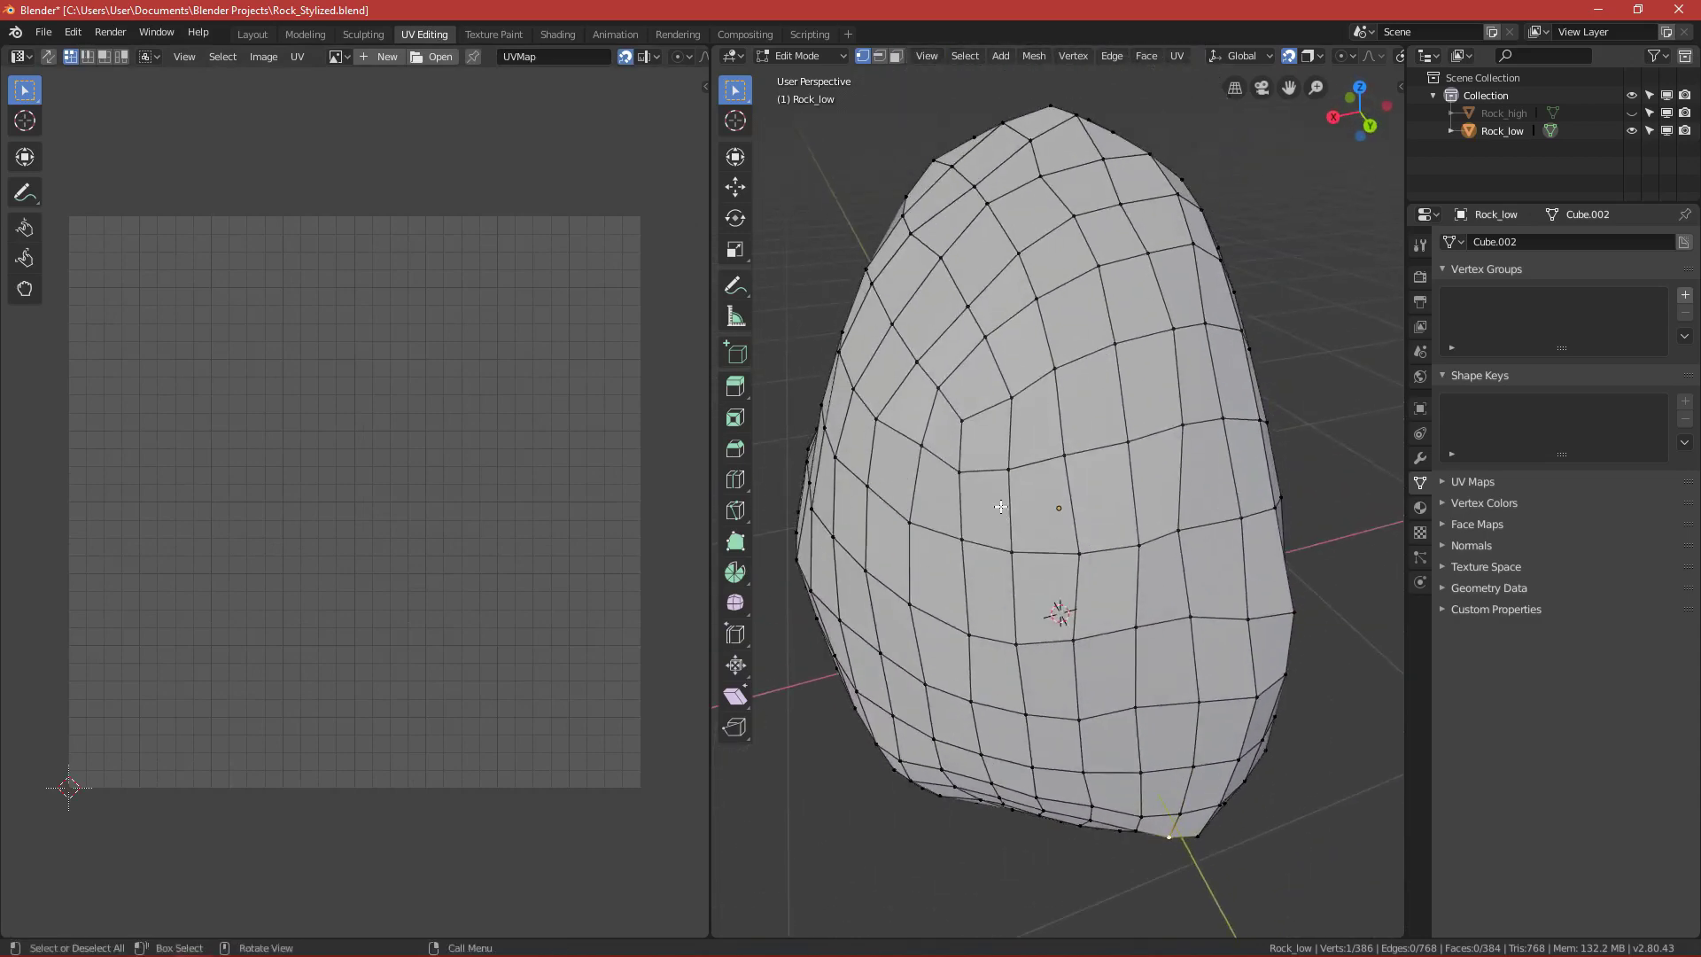
{"action": "scroll", "coordinate": [967, 415], "scroll_direction": "down", "scroll_amount": 4}
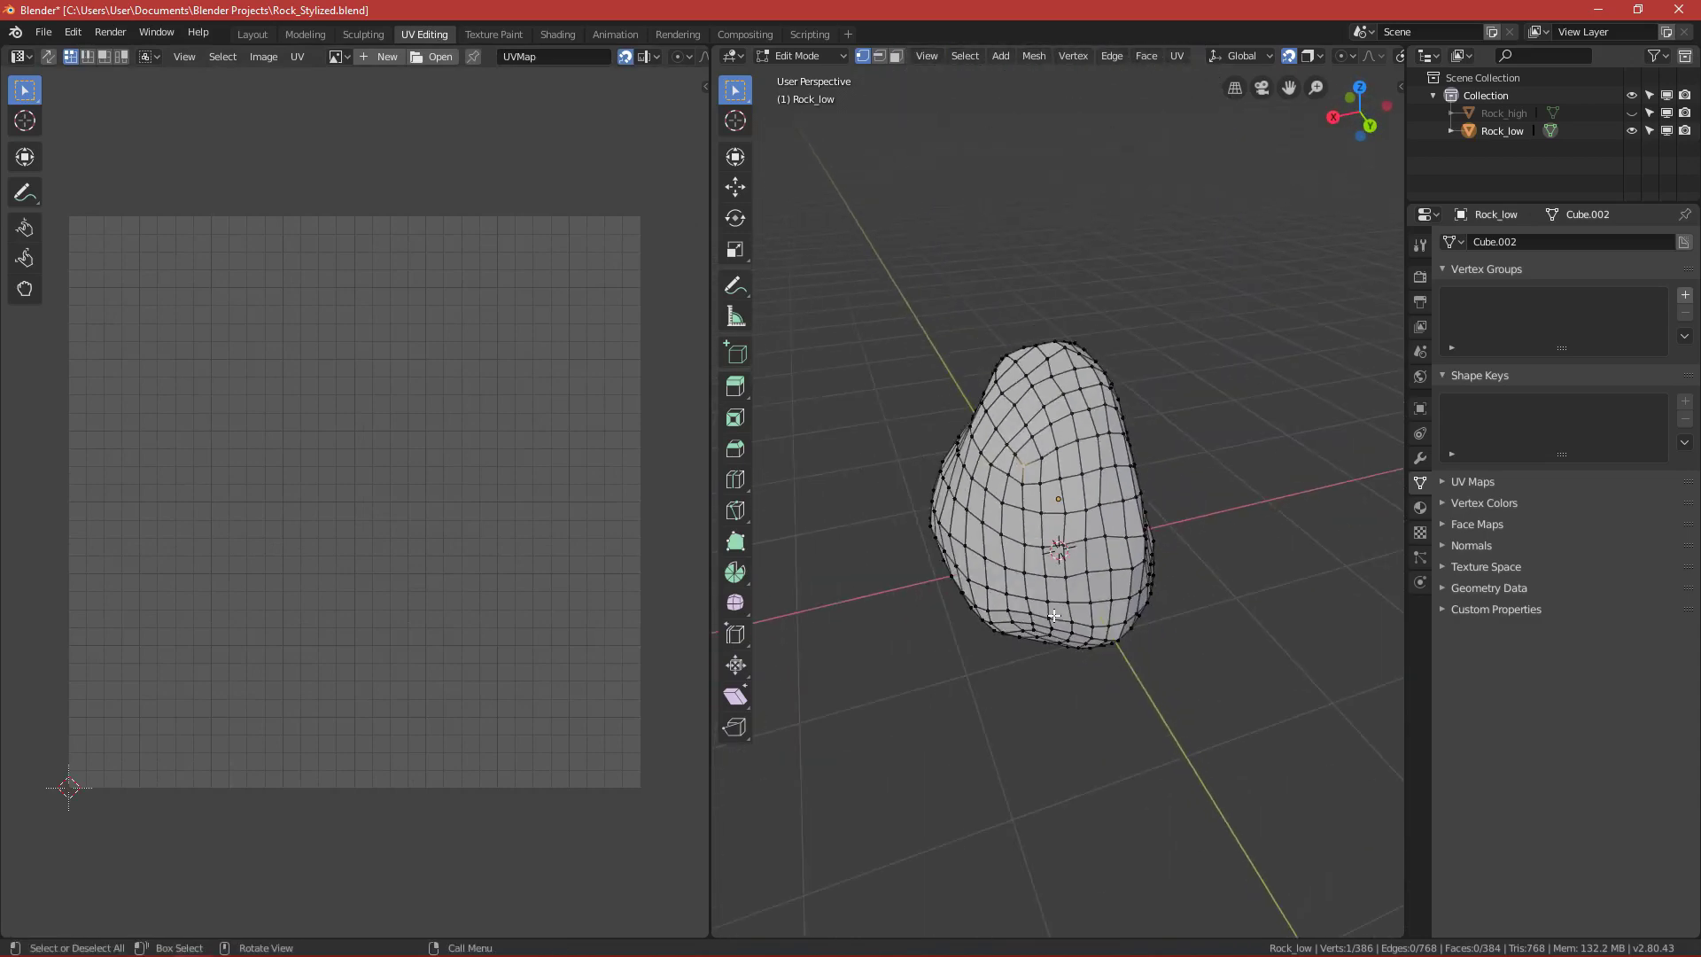
{"action": "middle_click_drag", "start_coordinate": [967, 415], "coordinate": [1073, 530]}
{"action": "scroll", "coordinate": [1086, 540], "scroll_direction": "up", "scroll_amount": 5}
{"action": "scroll", "coordinate": [999, 550], "scroll_direction": "up", "scroll_amount": 1}
{"action": "scroll", "coordinate": [1101, 596], "scroll_direction": "down", "scroll_amount": 3}
{"action": "scroll", "coordinate": [1073, 529], "scroll_direction": "up", "scroll_amount": 3}
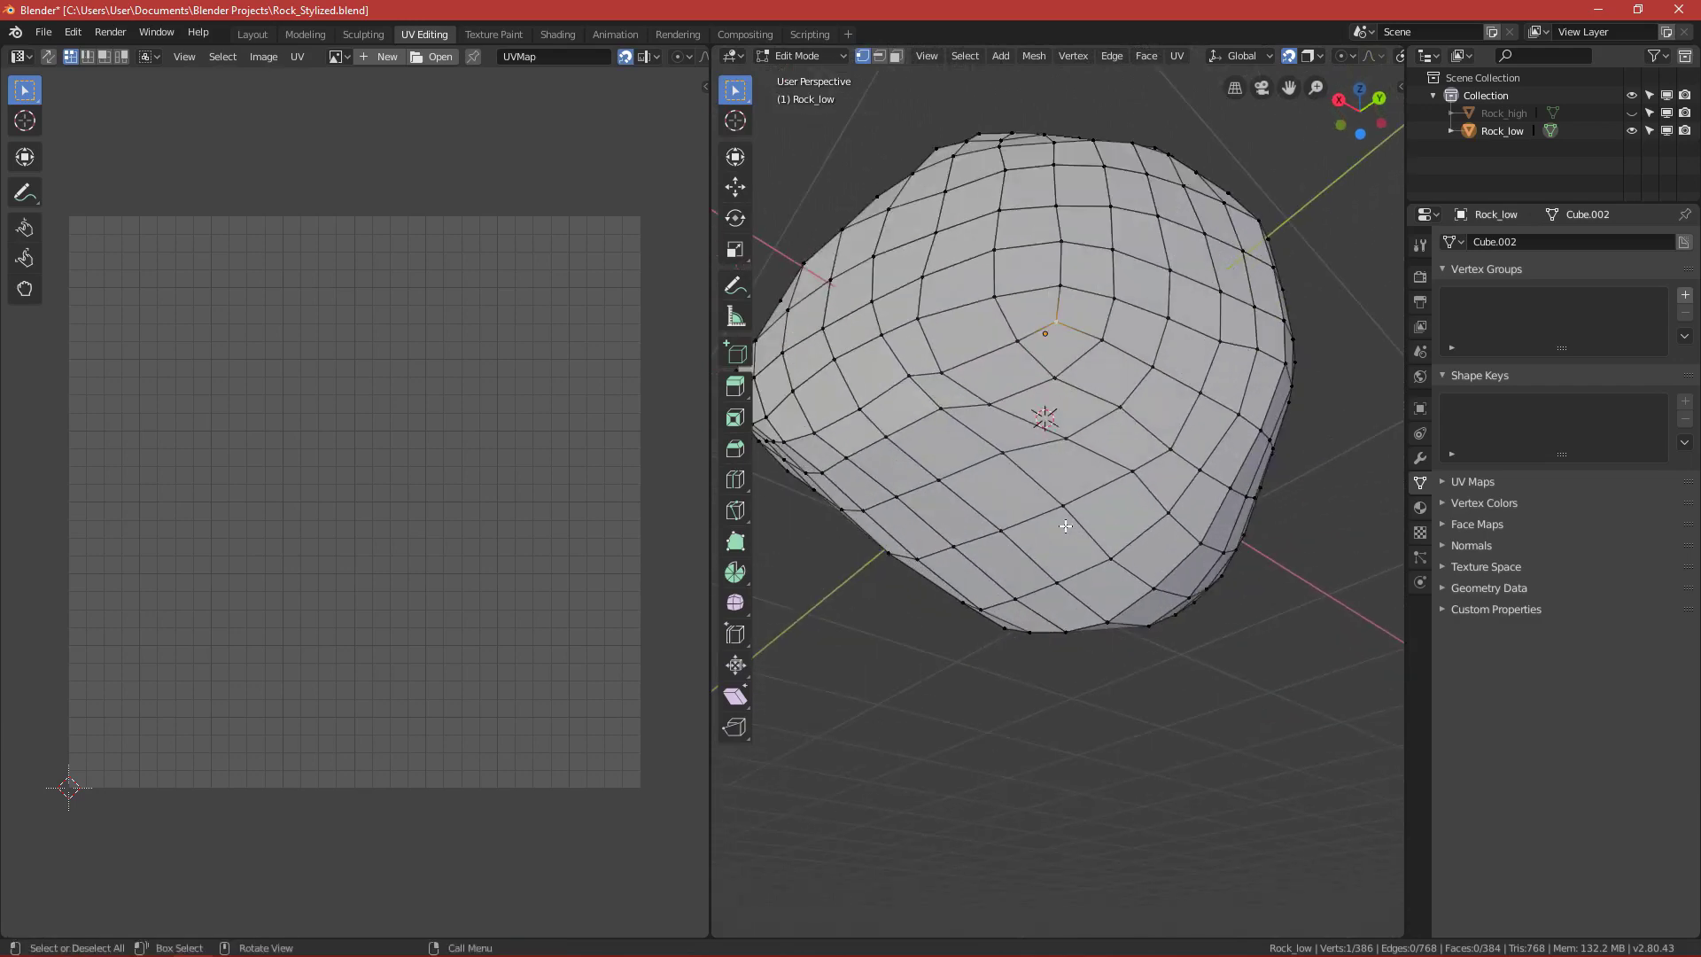
Select the shortest vertex path between two corner vertices along one side of Rock_low's base.
{"action": "left_click", "coordinate": [991, 352], "text": "ctrl"}
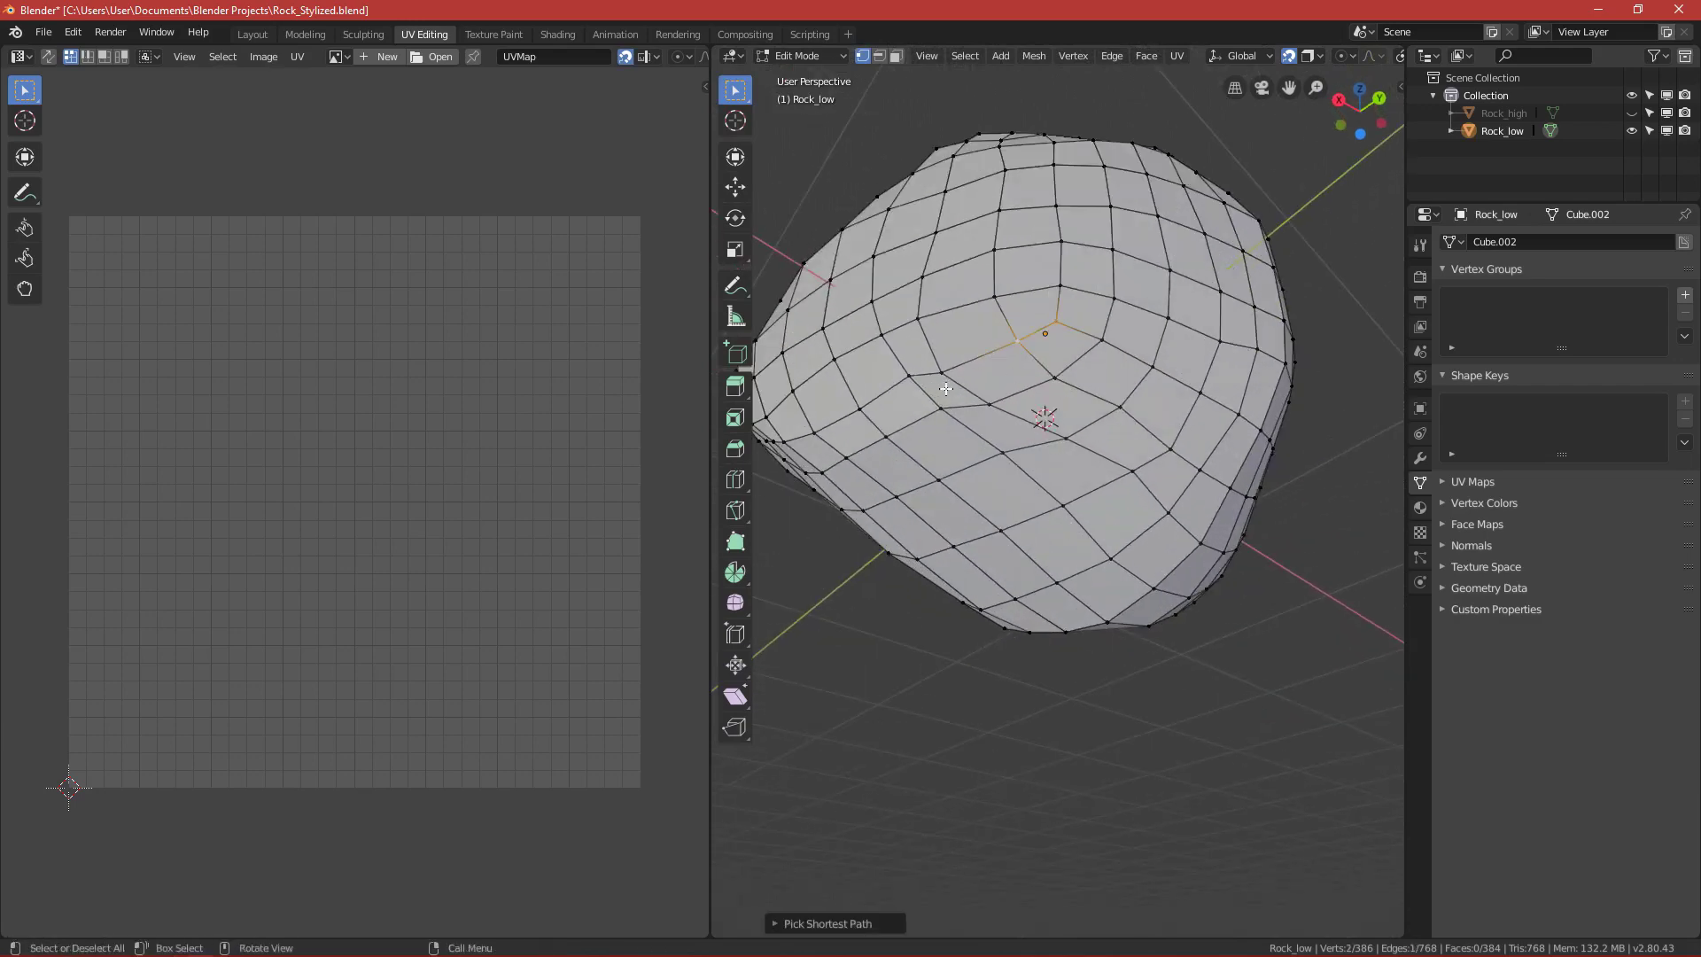
{"action": "middle_click_drag", "start_coordinate": [991, 352], "coordinate": [1122, 456]}
{"action": "left_click", "coordinate": [1259, 406]}
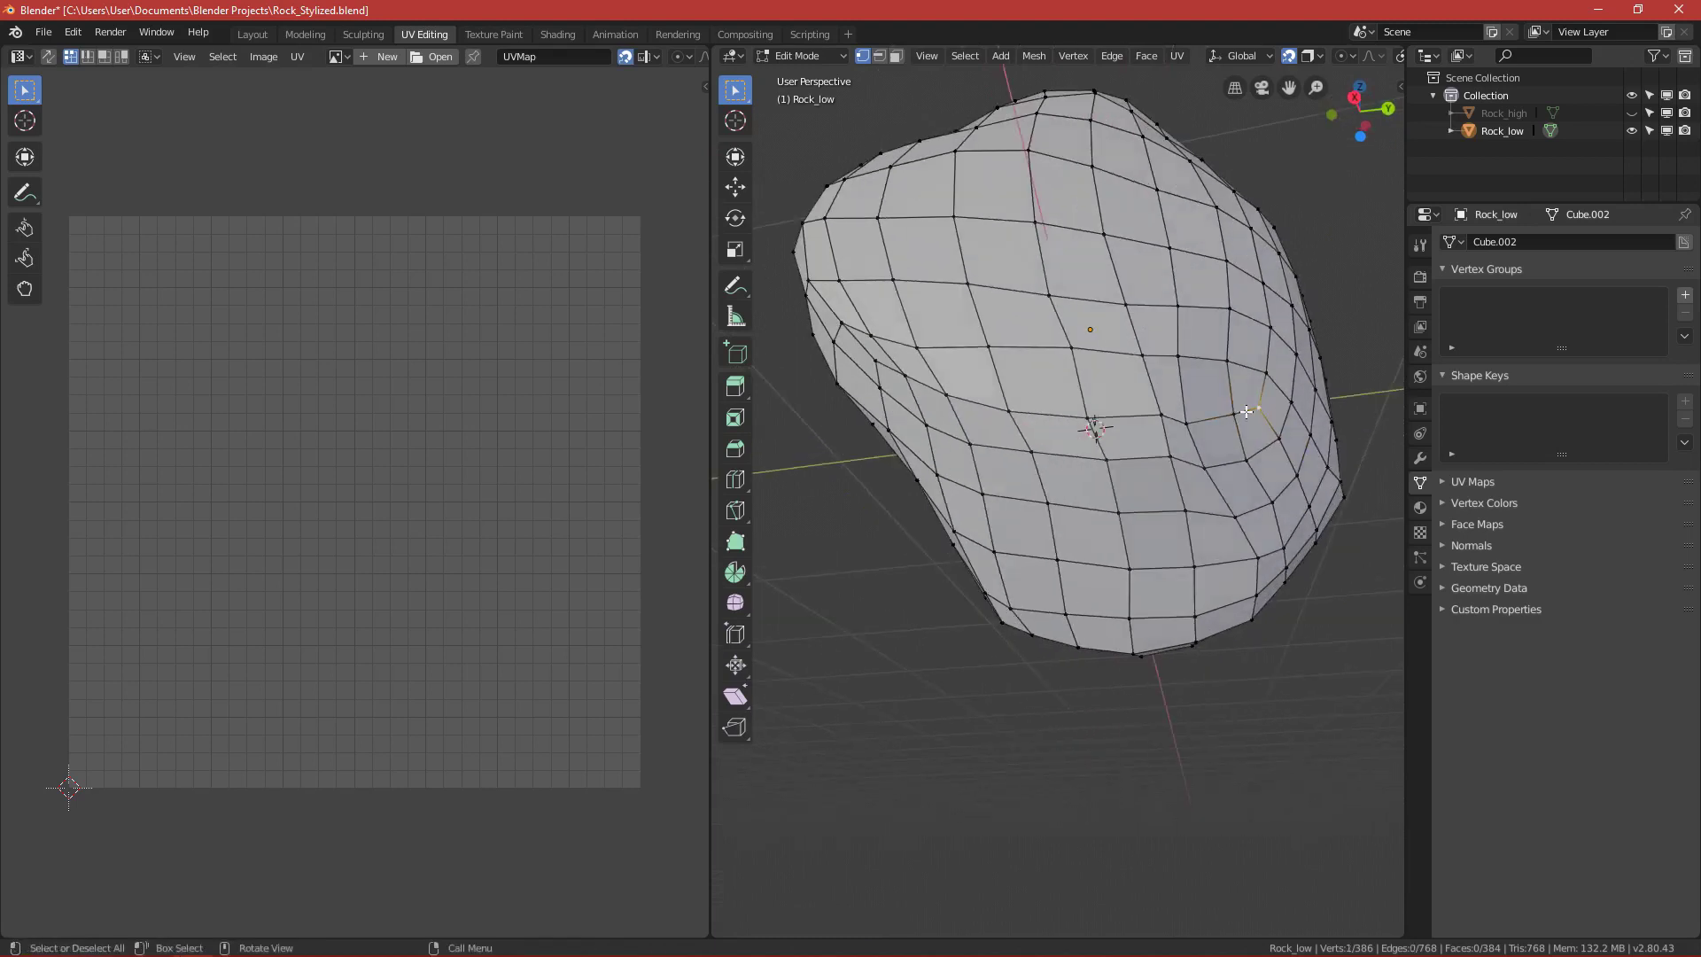
{"action": "left_click", "coordinate": [875, 360], "text": "ctrl"}
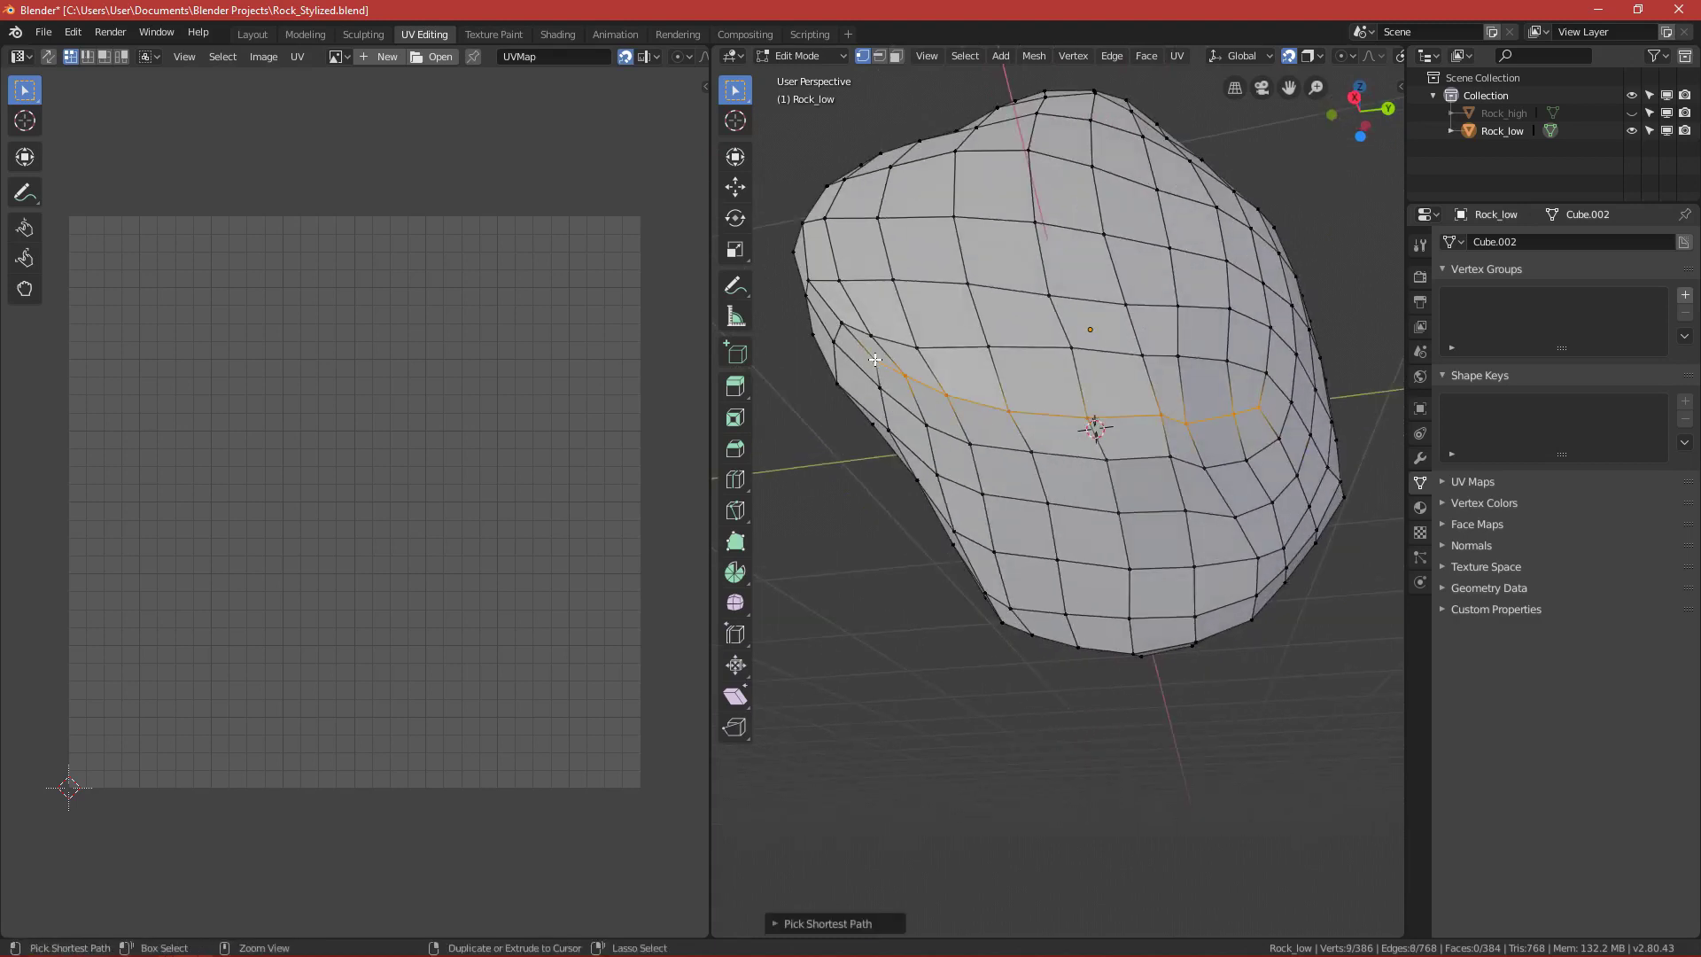
{"action": "middle_click_drag", "start_coordinate": [1002, 470], "coordinate": [920, 364]}
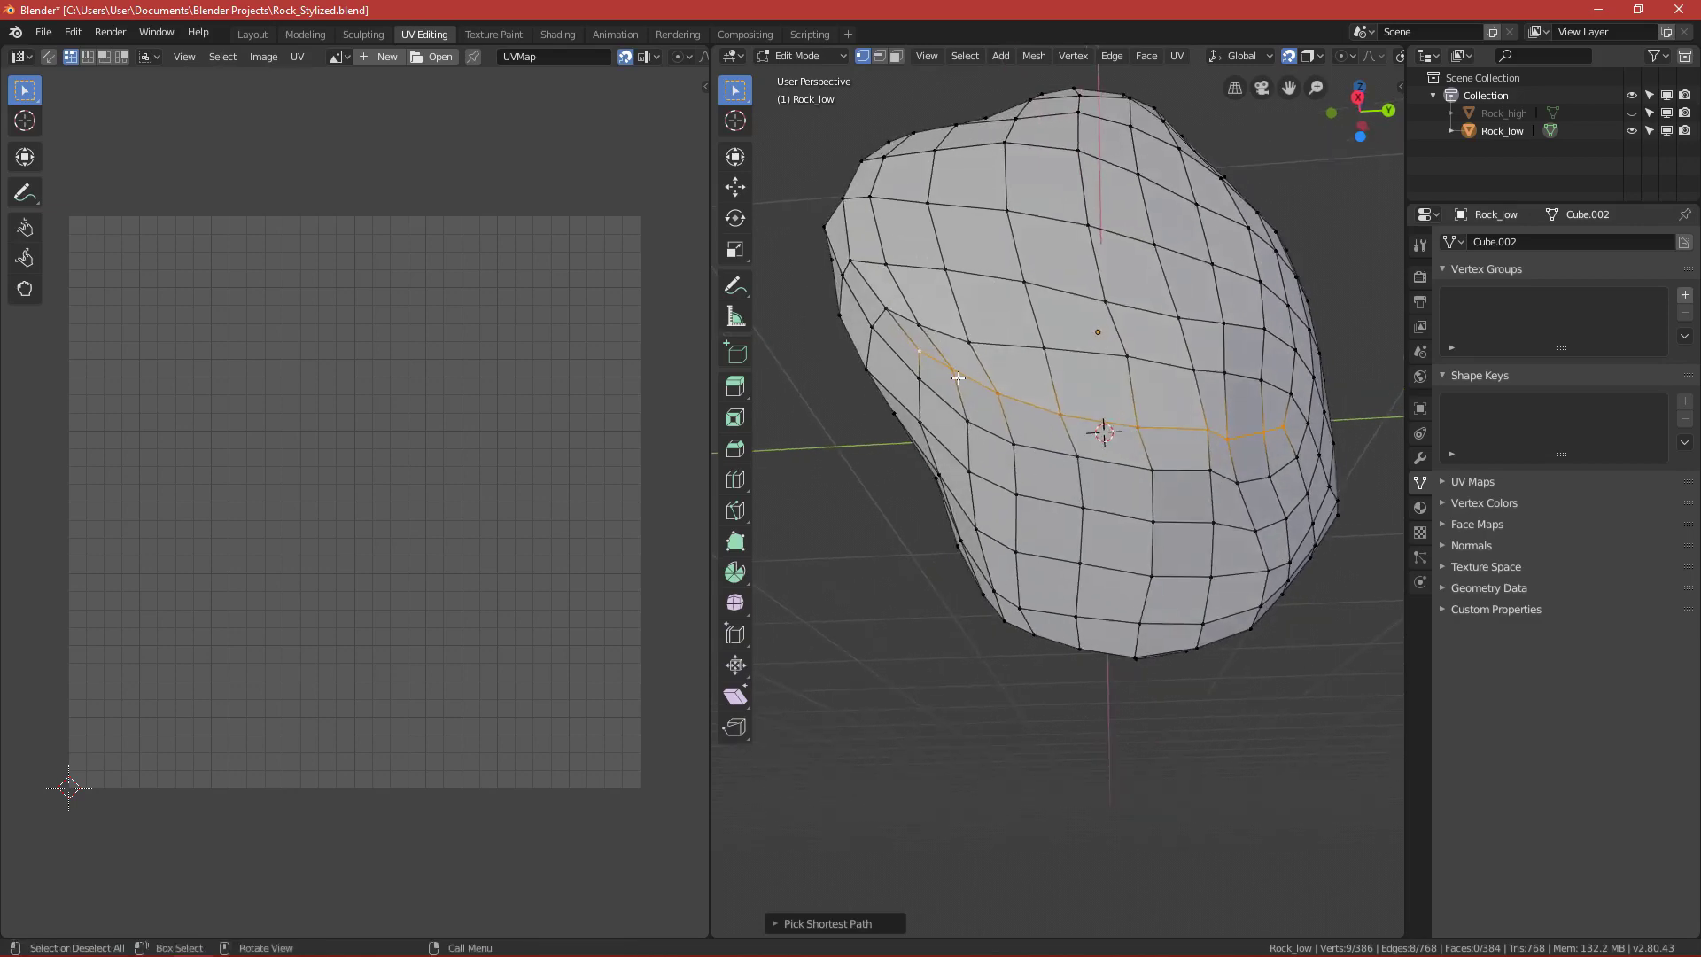
Extend the vertex path along the next two sides of the base, from corner to corner.
{"action": "middle_click_drag", "start_coordinate": [1228, 462], "coordinate": [1102, 542]}
{"action": "left_click", "coordinate": [920, 493], "text": "ctrl"}
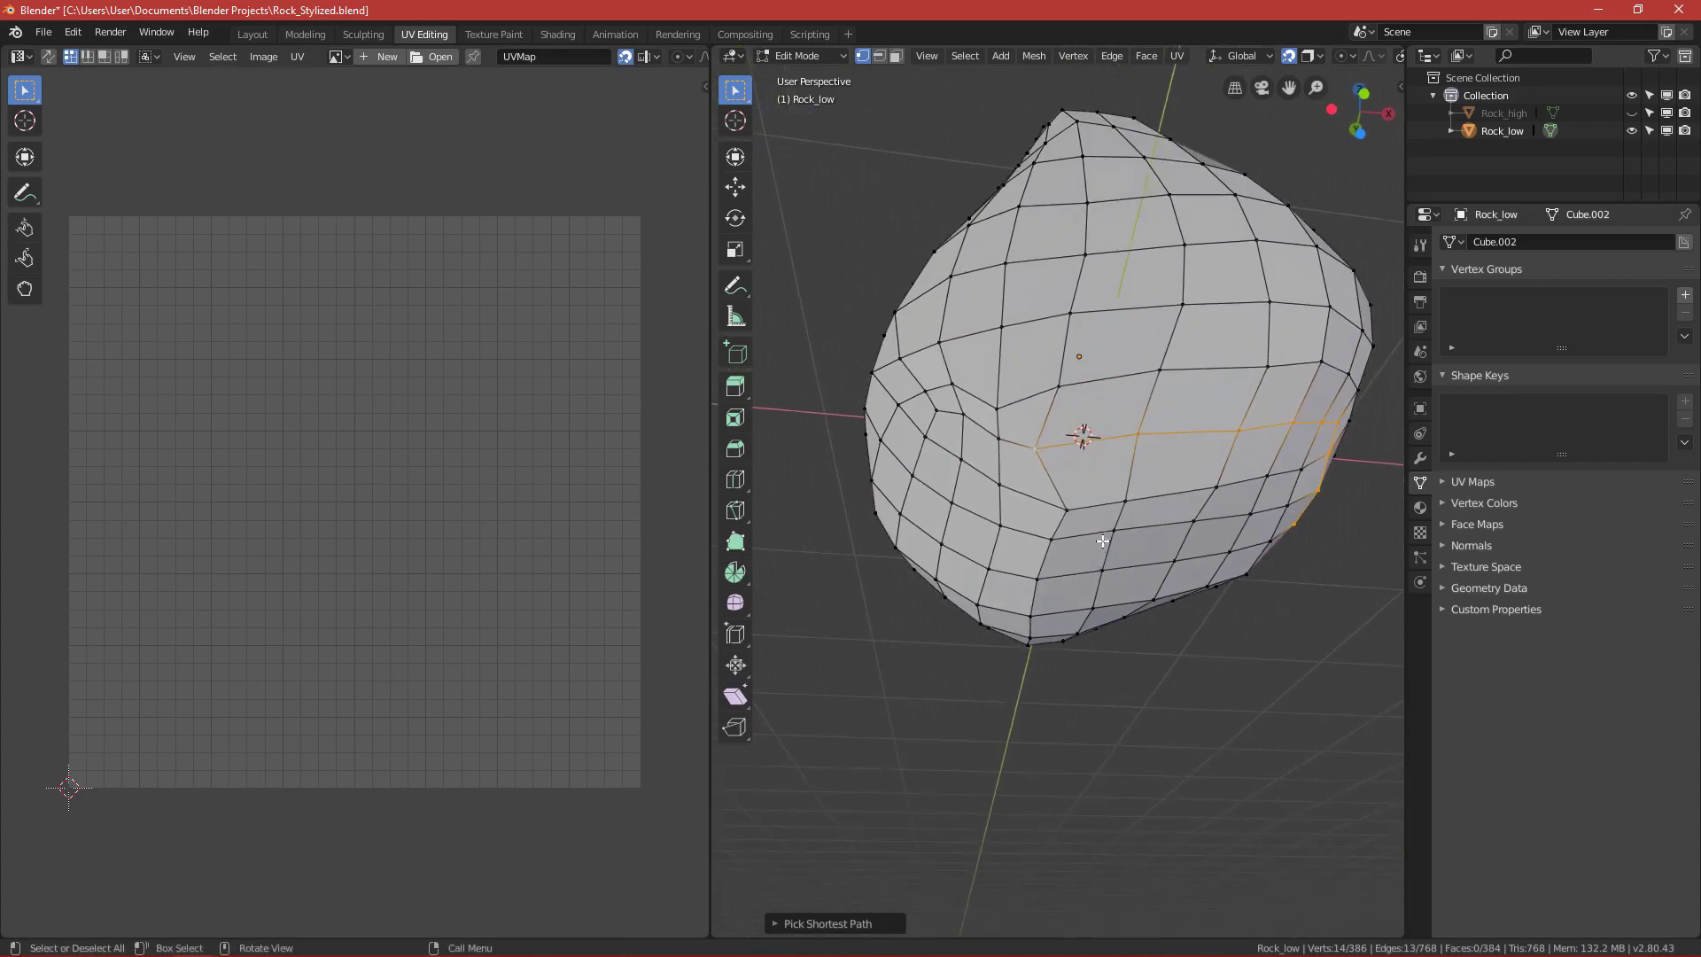
{"action": "left_click", "coordinate": [952, 423], "text": "ctrl"}
{"action": "scroll", "coordinate": [1015, 495], "scroll_direction": "up", "scroll_amount": 3}
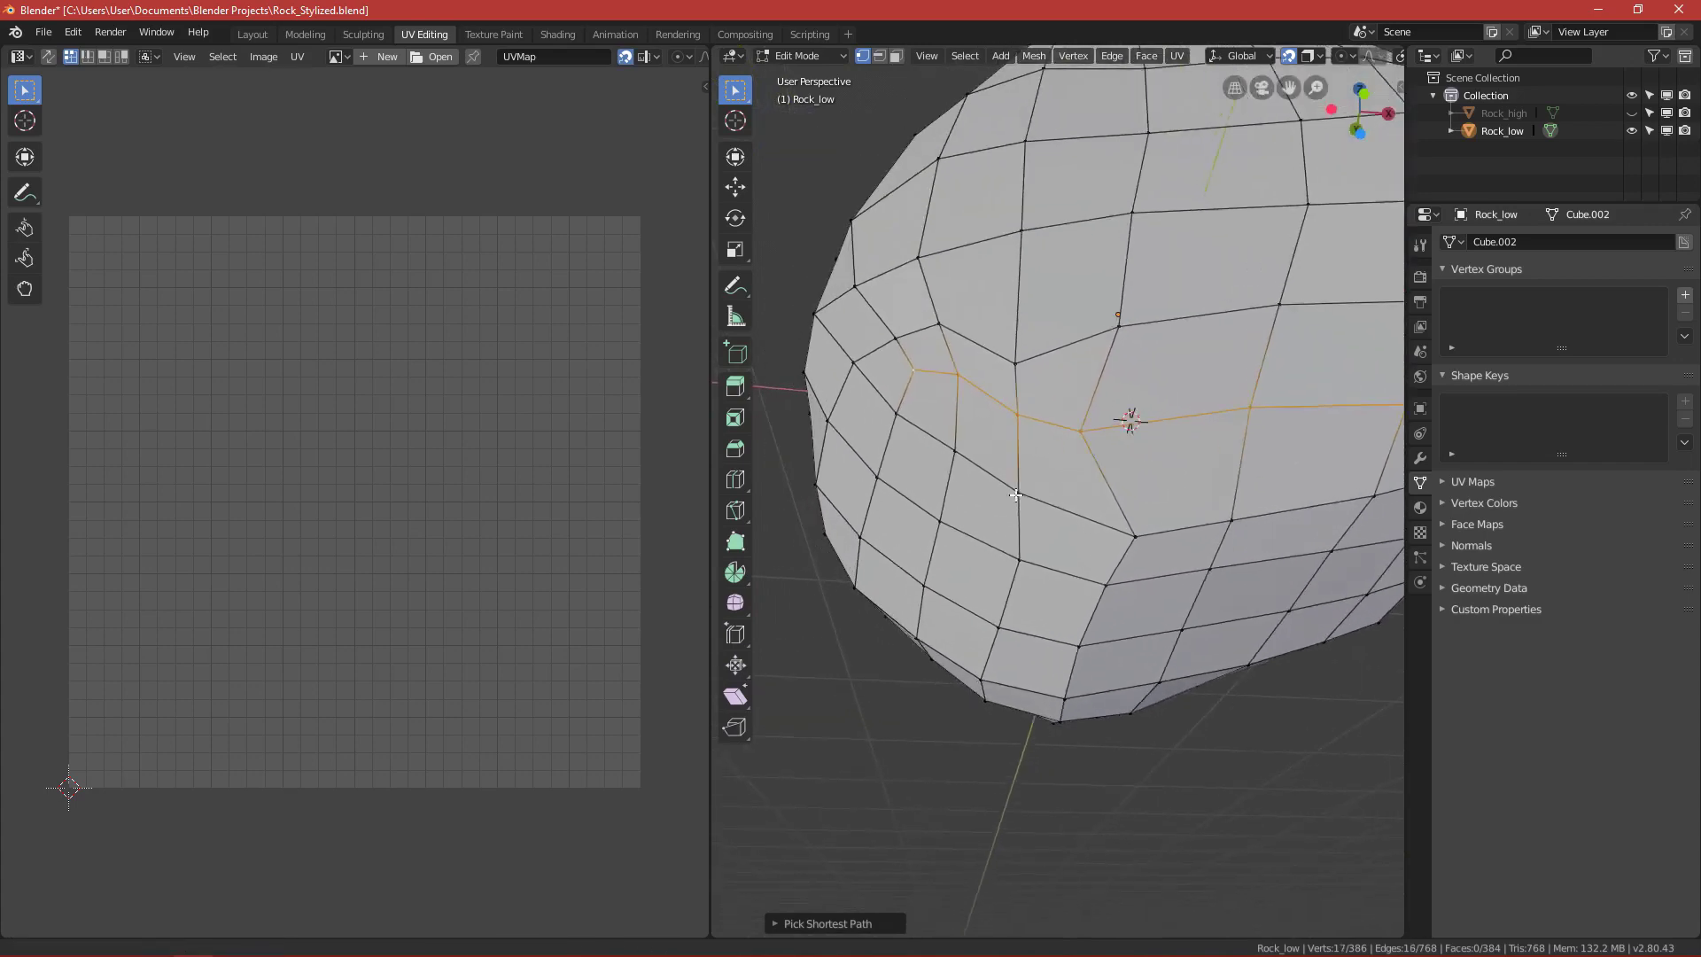
{"action": "middle_click_drag", "start_coordinate": [1015, 495], "coordinate": [976, 543]}
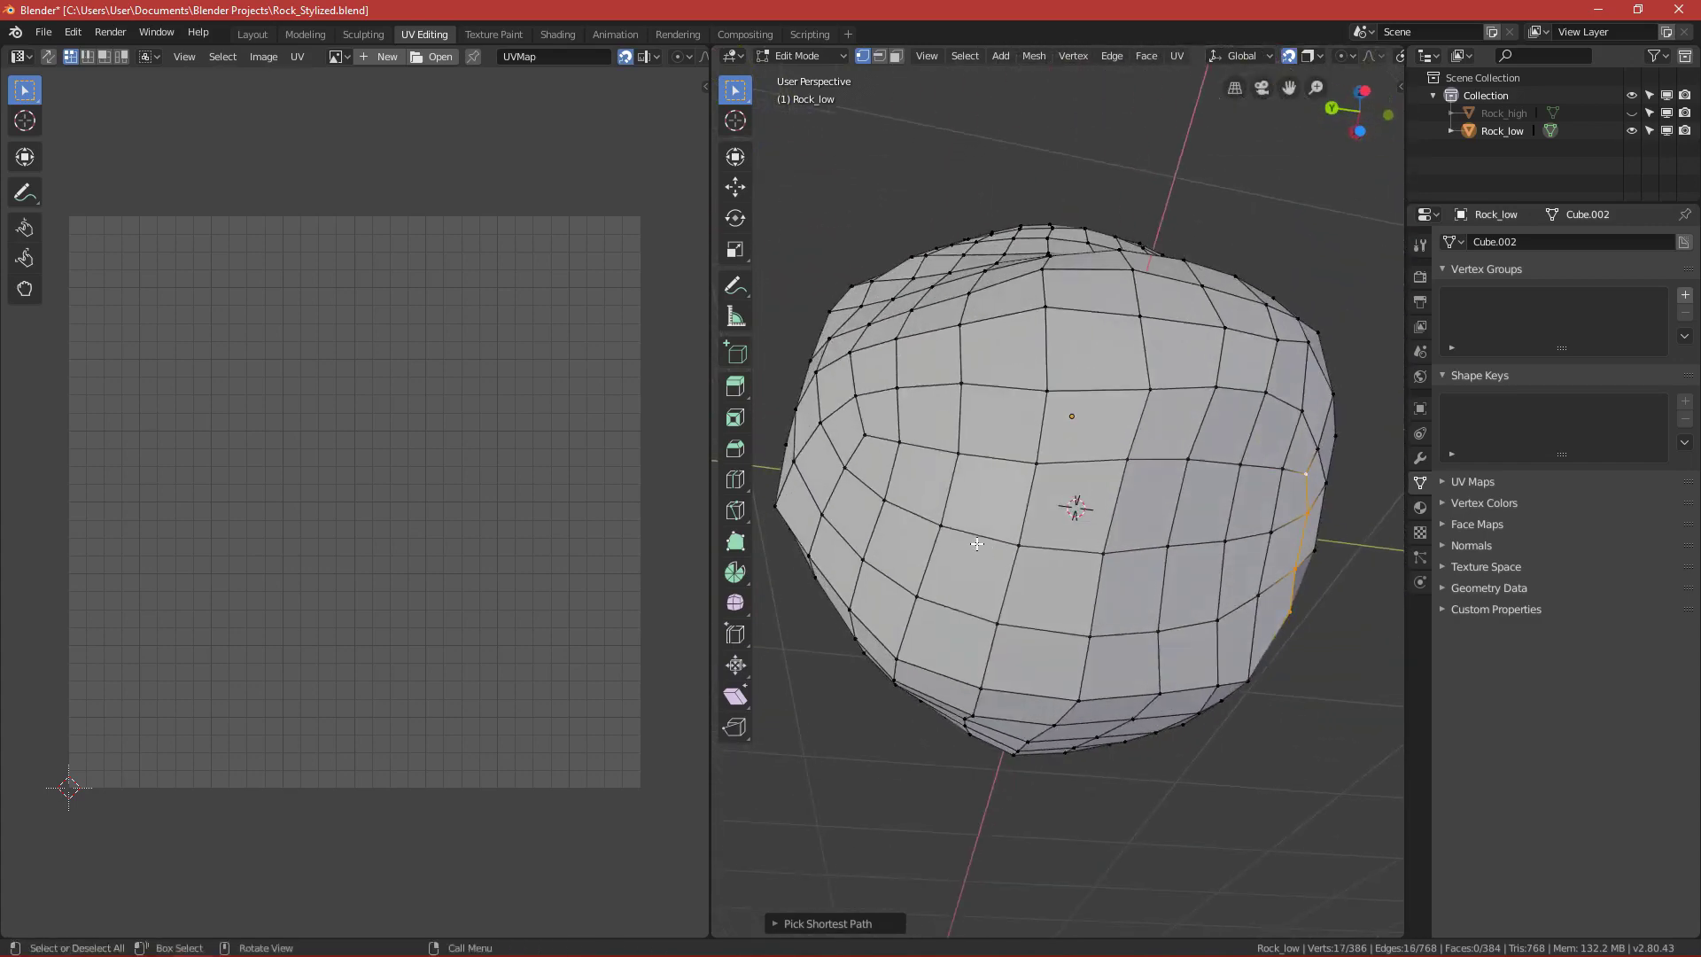
{"action": "left_click", "coordinate": [863, 436], "text": "ctrl"}
Close the vertex path into a full loop around the rock's base and mark the loop as a seam.
{"action": "middle_click_drag", "start_coordinate": [863, 435], "coordinate": [1139, 523]}
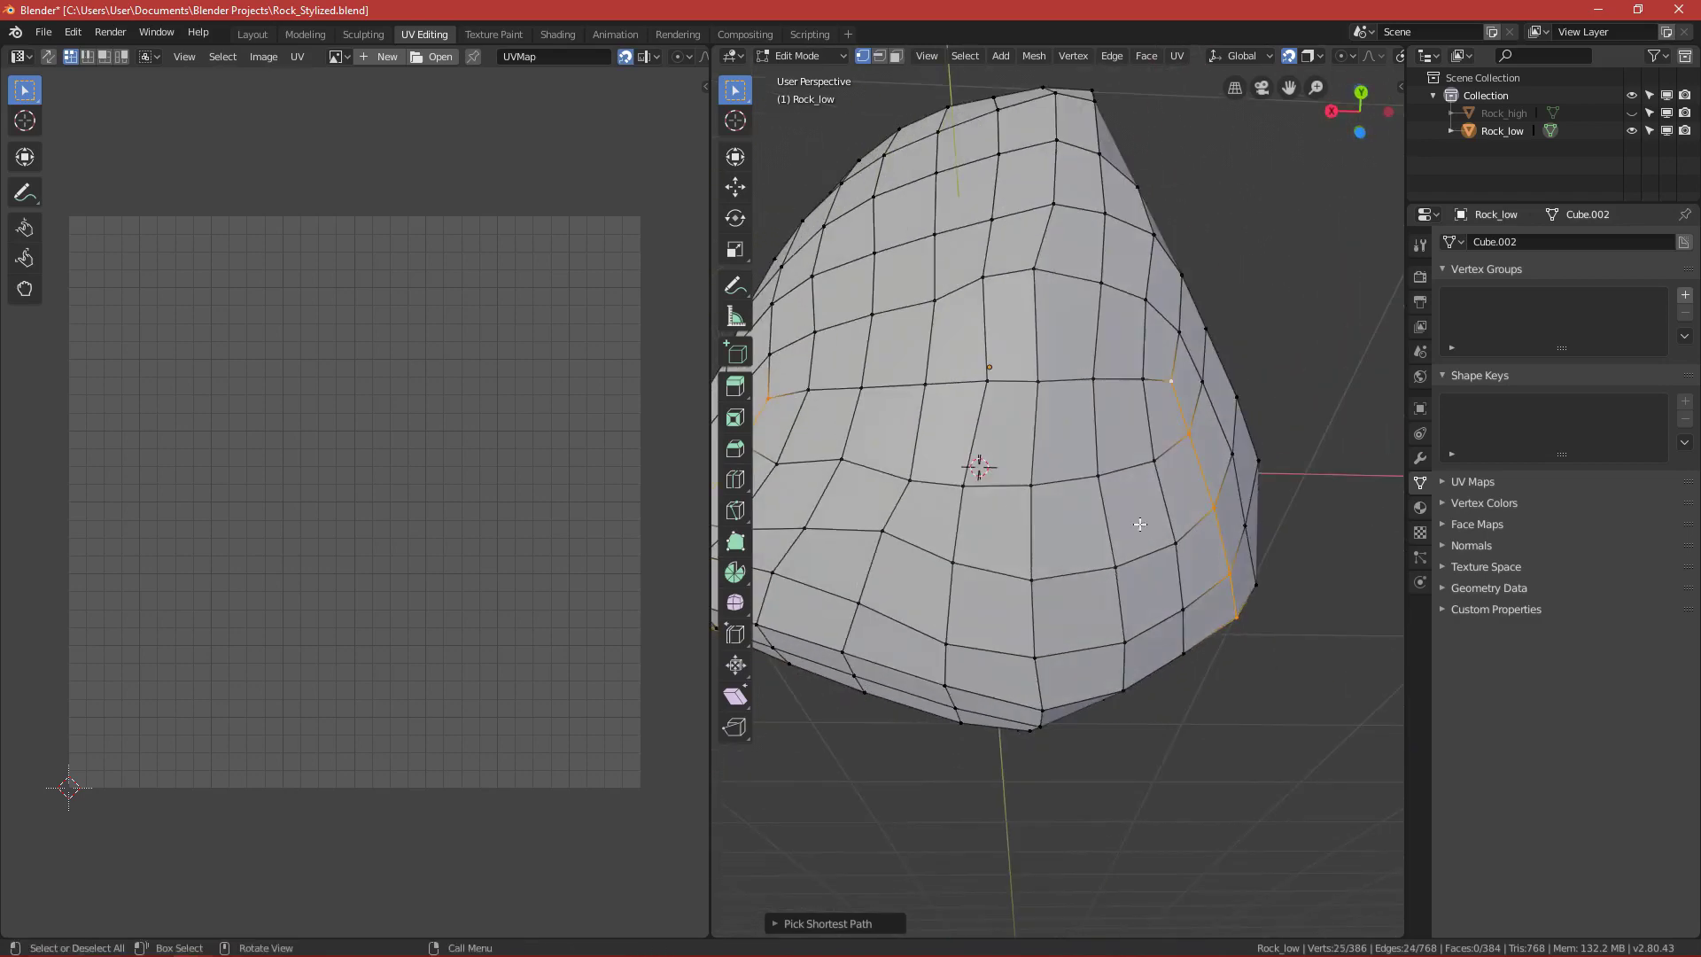
{"action": "middle_click_drag", "start_coordinate": [917, 483], "coordinate": [1048, 576]}
{"action": "left_click", "coordinate": [919, 466], "text": "ctrl"}
{"action": "scroll", "coordinate": [1061, 477], "scroll_direction": "down", "scroll_amount": 1}
{"action": "scroll", "coordinate": [1062, 476], "scroll_direction": "up", "scroll_amount": 3}
{"action": "middle_click_drag", "start_coordinate": [1023, 402], "coordinate": [1055, 440], "text": "shift"}
{"action": "scroll", "coordinate": [1055, 440], "scroll_direction": "up", "scroll_amount": 2}
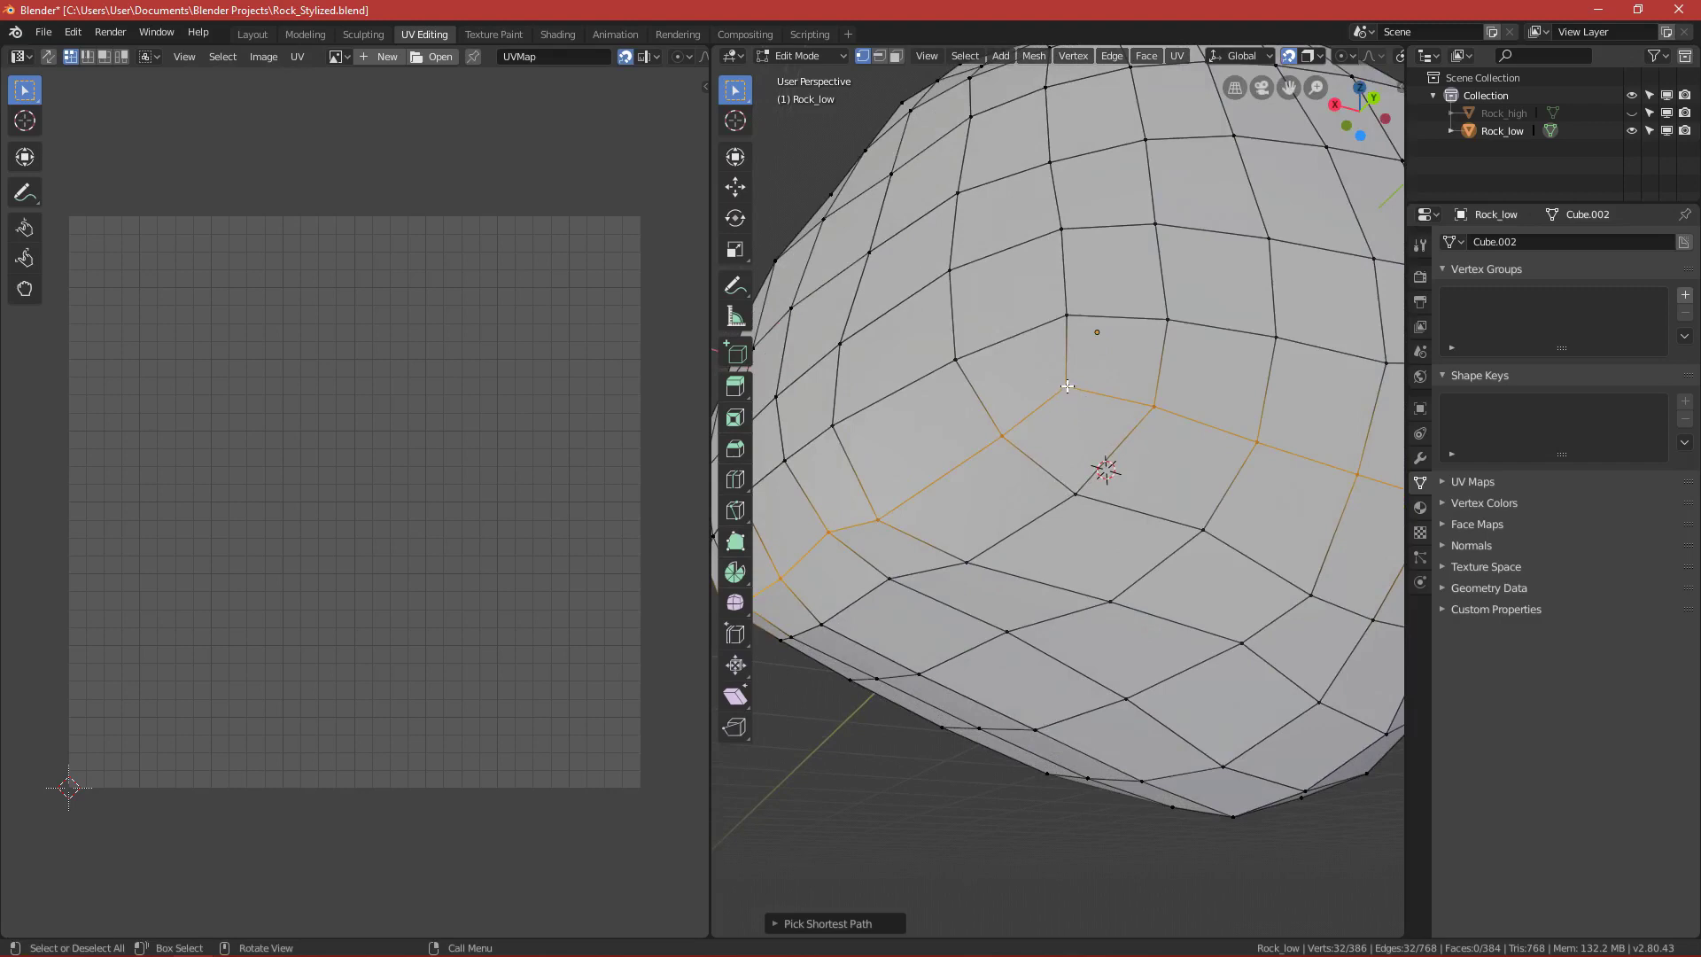
{"action": "middle_click_drag", "start_coordinate": [1074, 401], "coordinate": [1058, 390]}
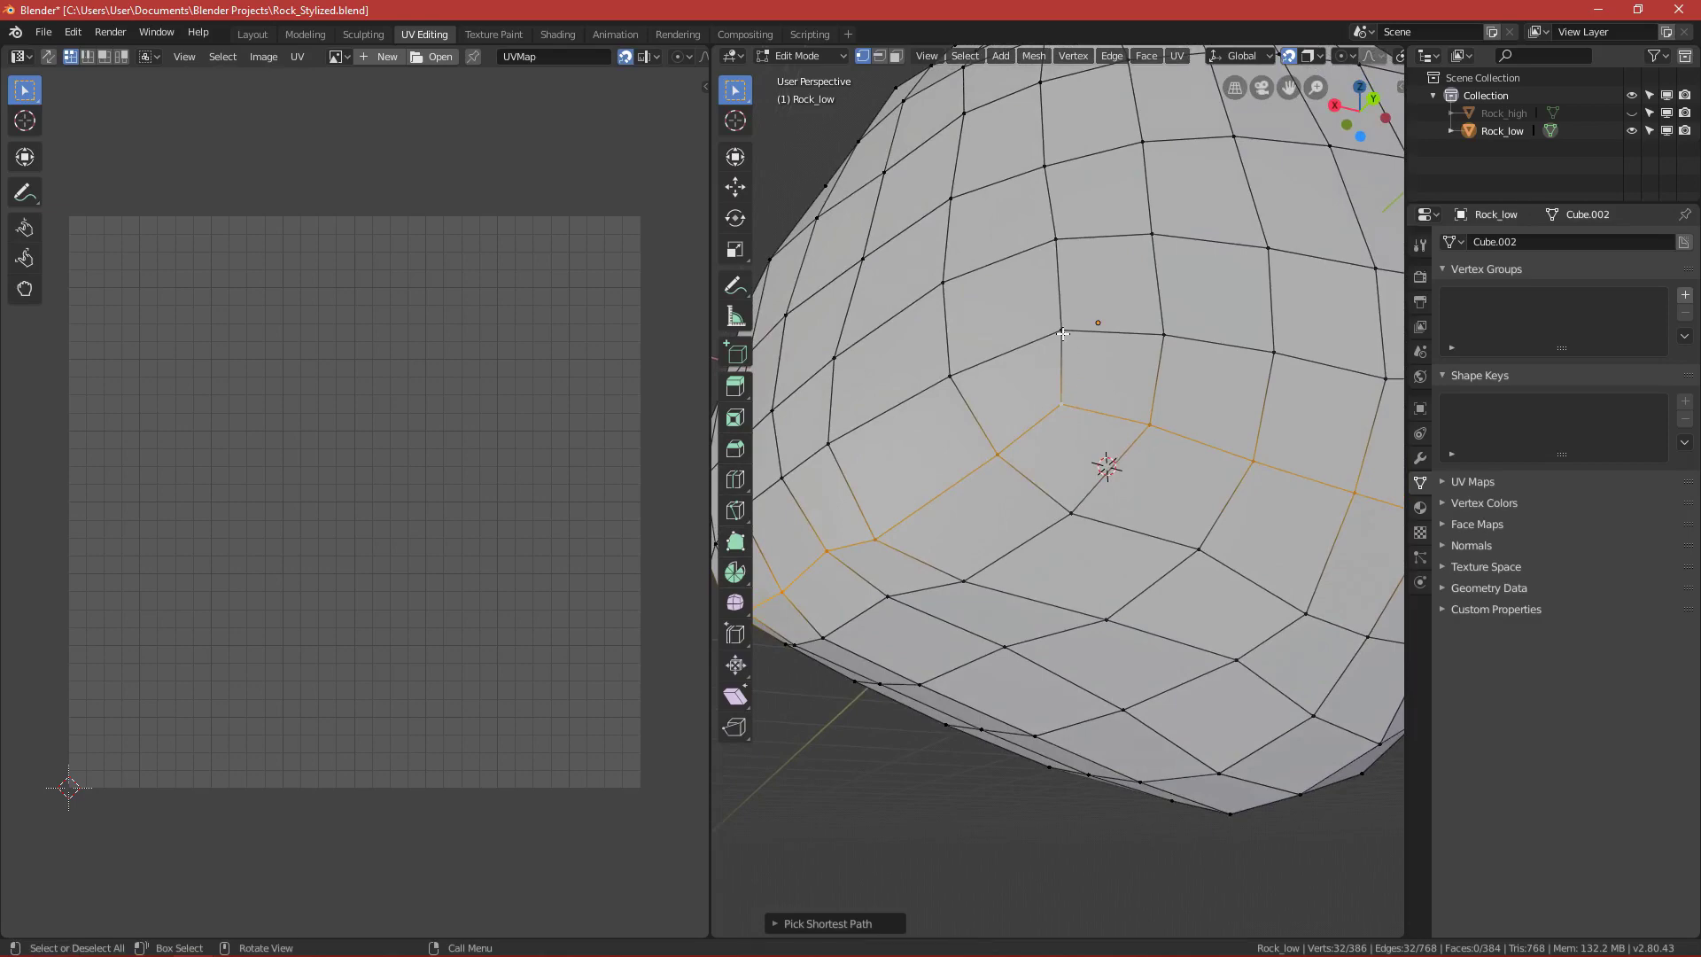
{"action": "middle_click_drag", "start_coordinate": [1095, 410], "coordinate": [1052, 484]}
{"action": "scroll", "coordinate": [1072, 363], "scroll_direction": "down", "scroll_amount": 4}
{"action": "key", "text": "ctrl+e"}
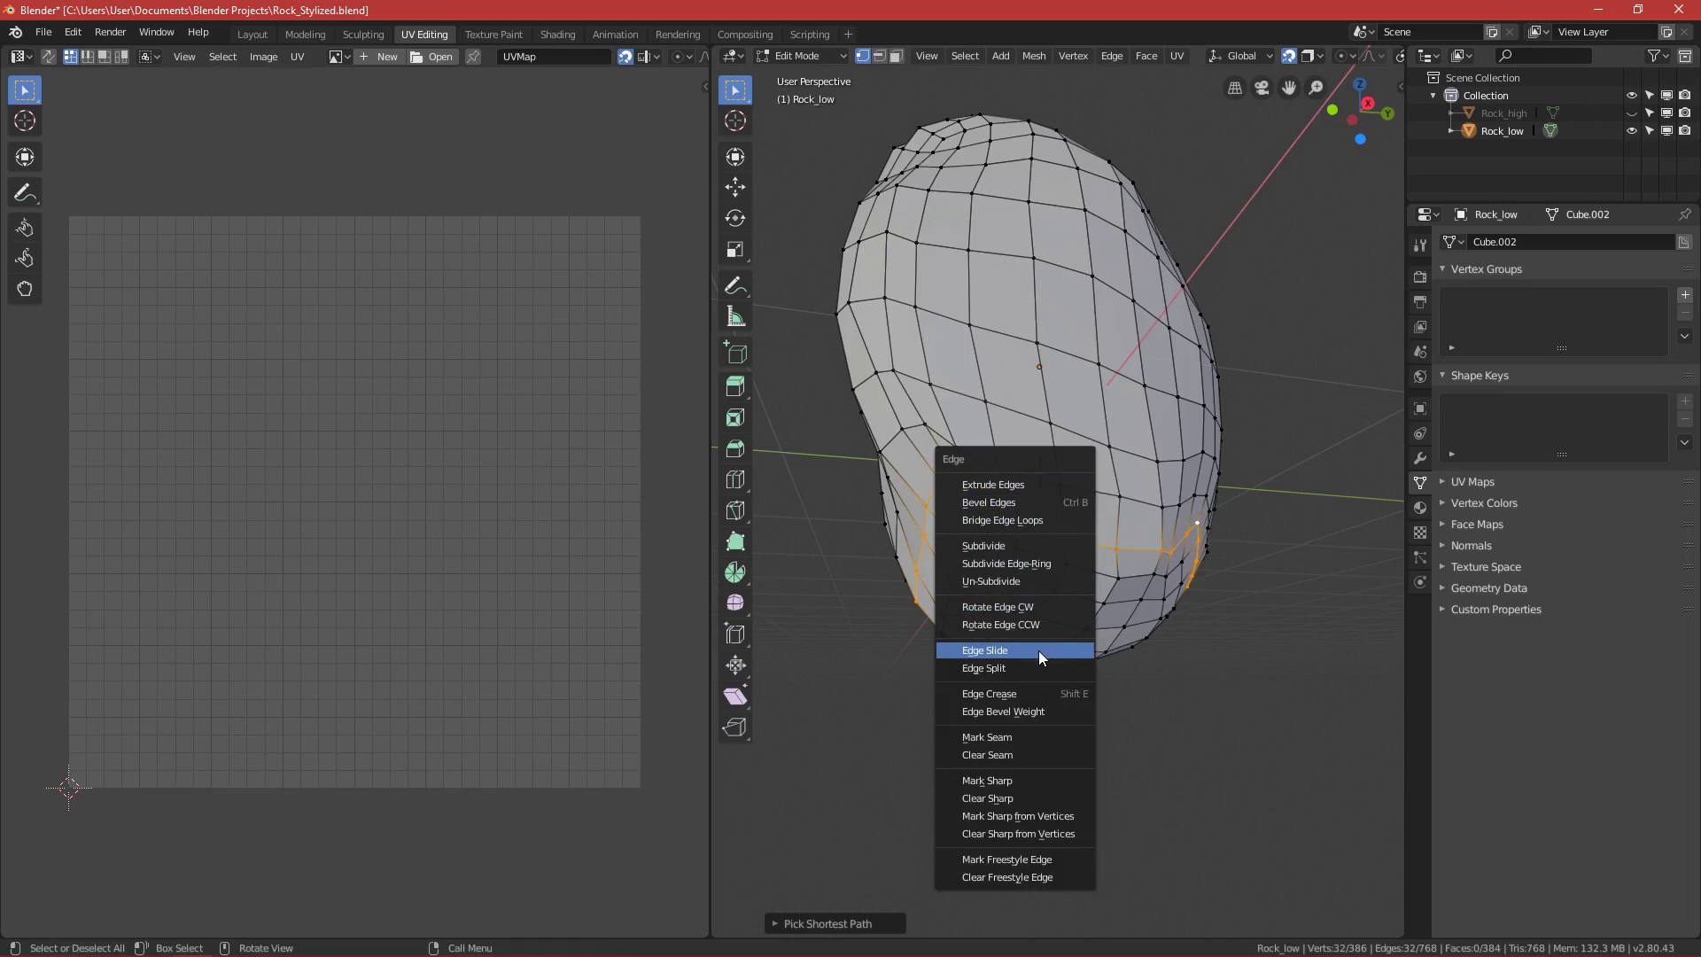
{"action": "left_click", "coordinate": [1040, 732]}
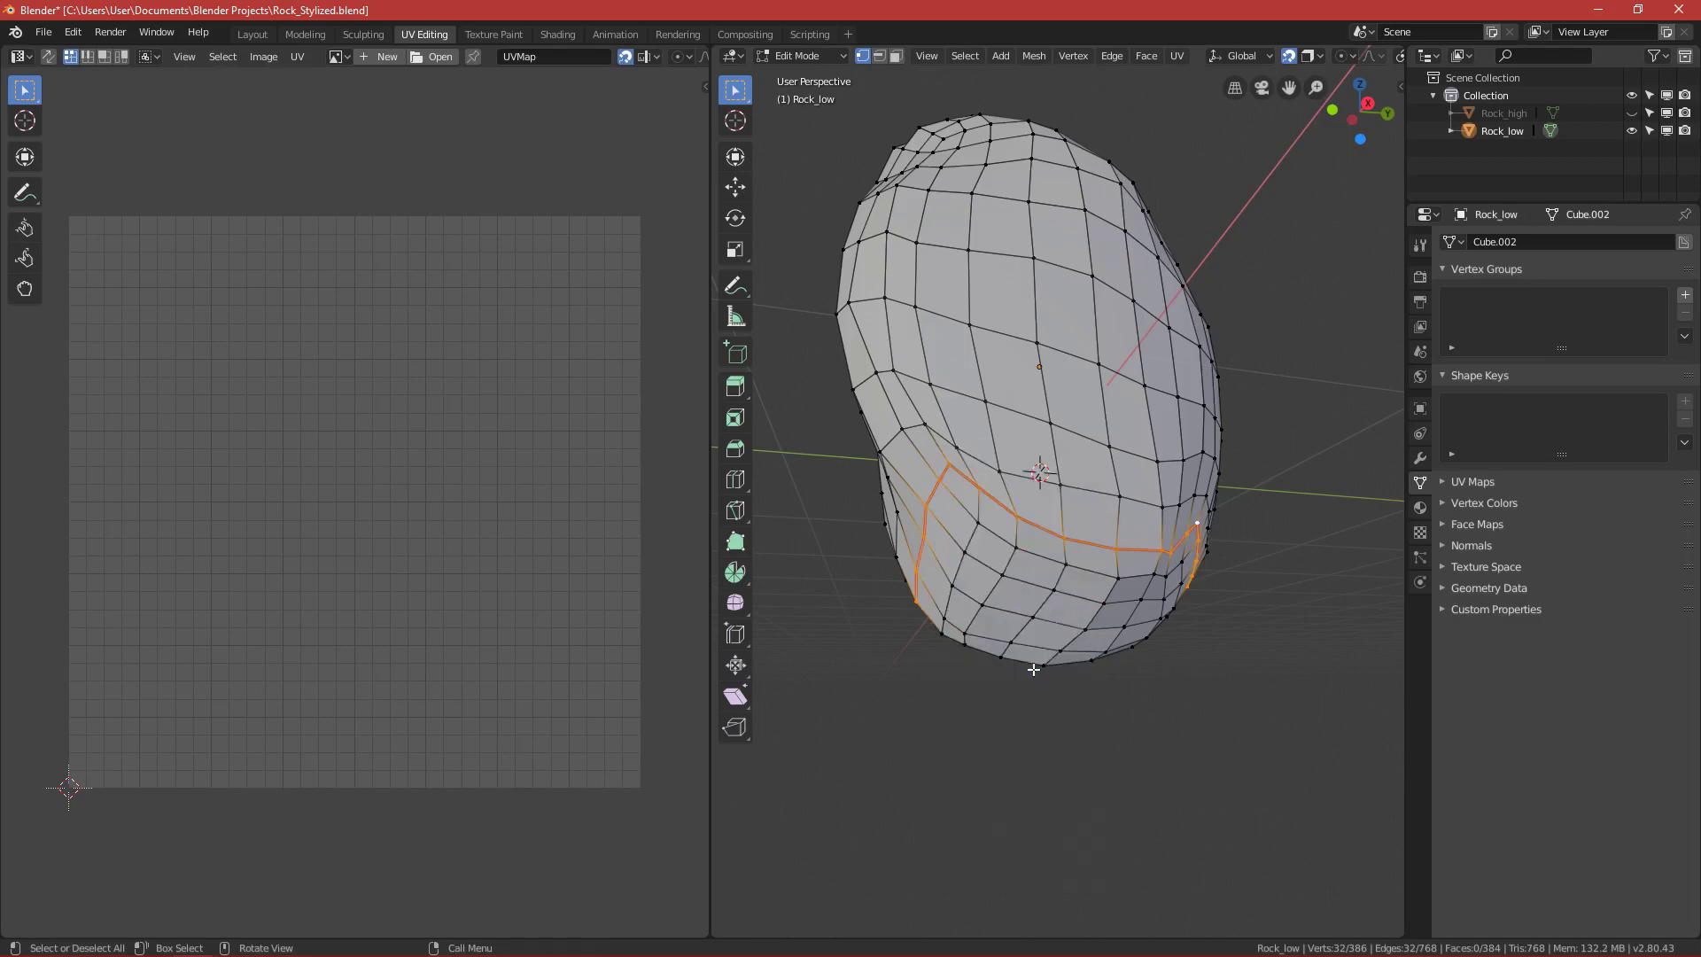
Select the whole mesh to check its current UV layout, and clear the selection.
{"action": "middle_click_drag", "start_coordinate": [1013, 492], "coordinate": [1033, 547]}
{"action": "middle_click_drag", "start_coordinate": [1006, 440], "coordinate": [1045, 526], "text": "shift"}
{"action": "scroll", "coordinate": [1045, 526], "scroll_direction": "up", "scroll_amount": 2}
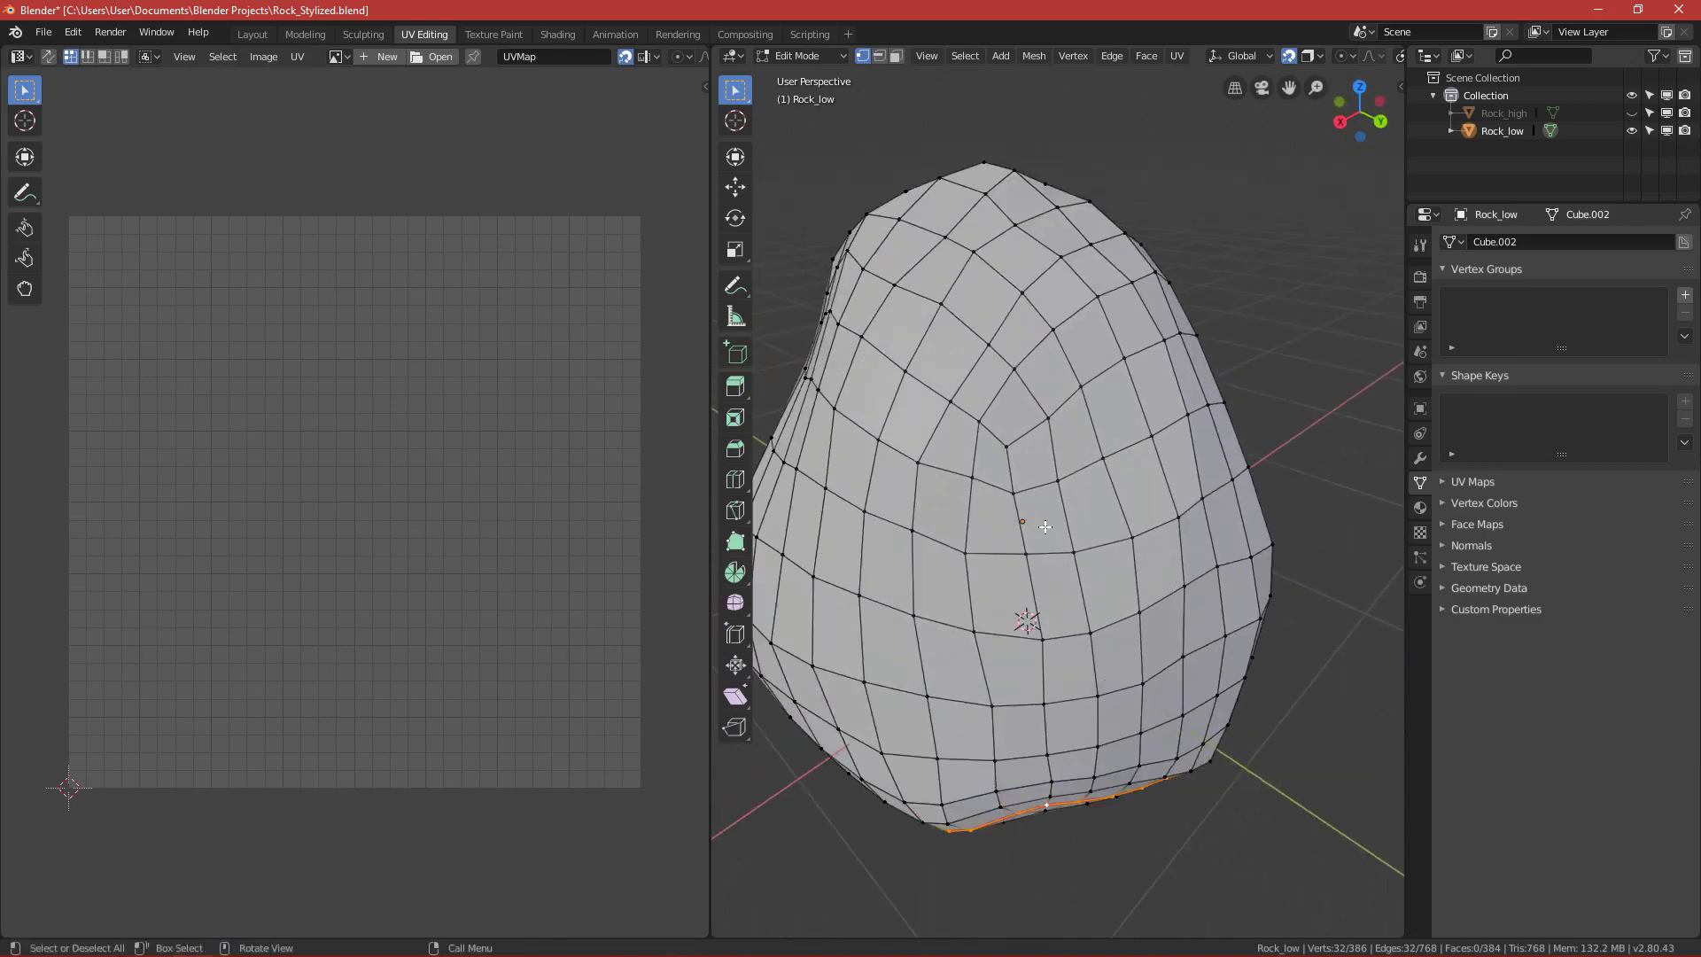
{"action": "key", "text": "a"}
{"action": "key", "text": "u"}
{"action": "left_click", "coordinate": [1041, 452]}
{"action": "middle_click_drag", "start_coordinate": [1055, 542], "coordinate": [1109, 432]}
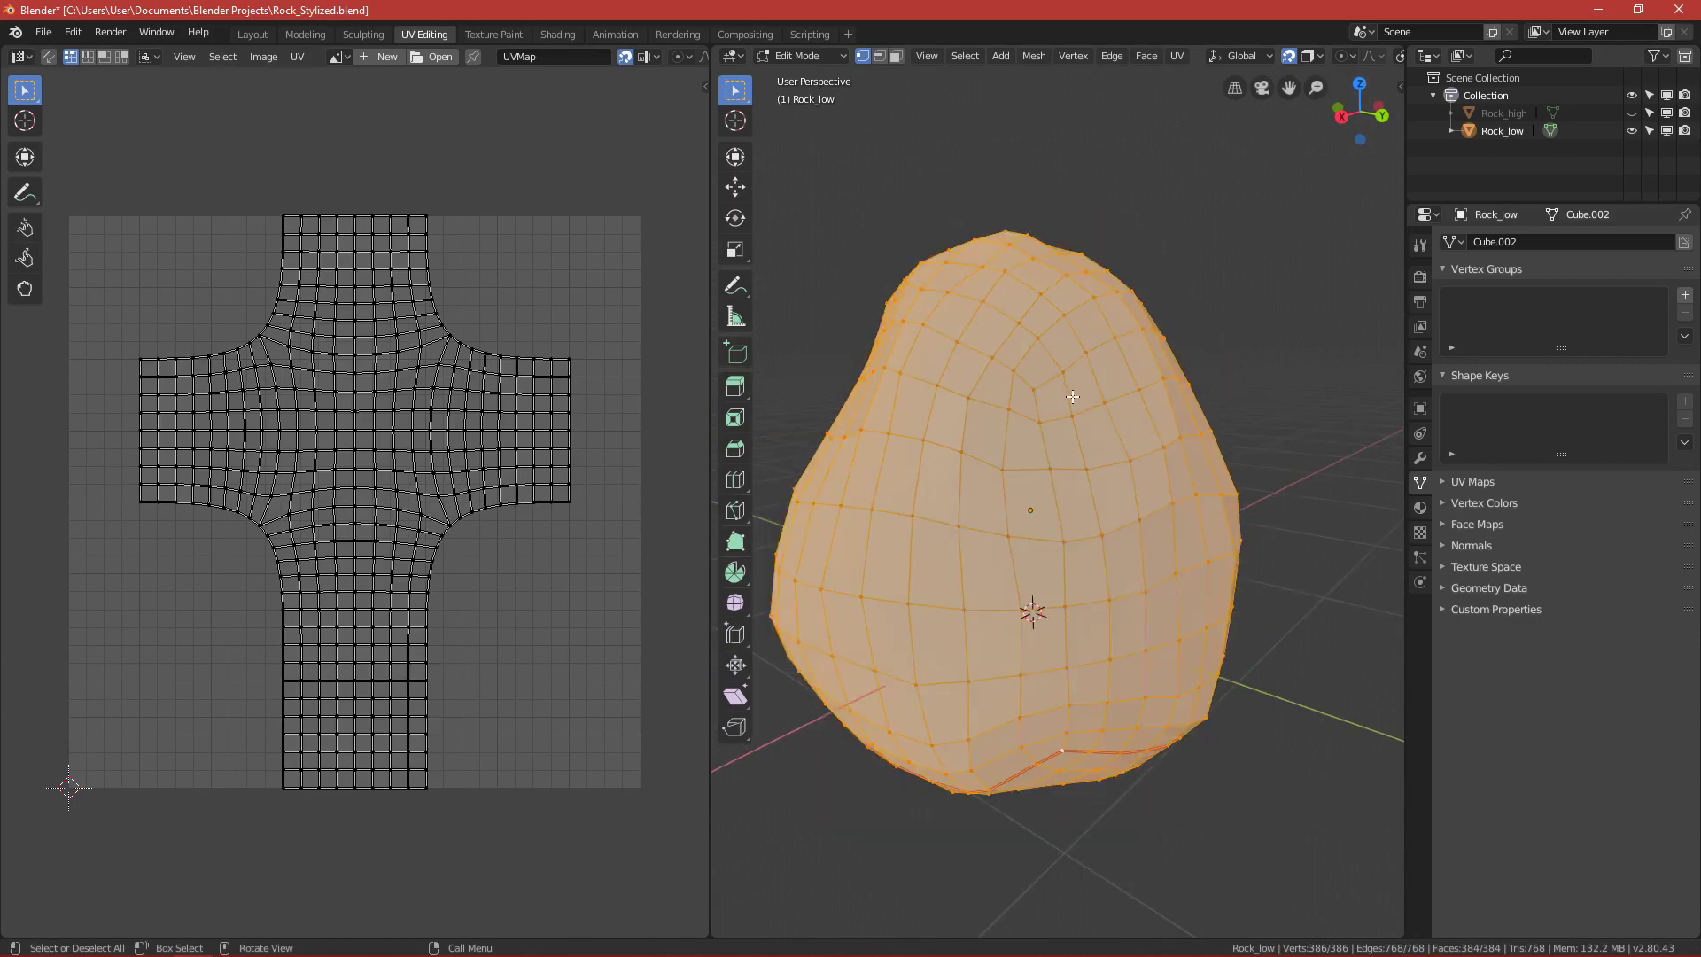
{"action": "key", "text": "alt+a"}
Select a closed edge loop through the four corner vertices around the rock's top and mark it as a seam.
{"action": "scroll", "coordinate": [1072, 396], "scroll_direction": "up", "scroll_amount": 3}
{"action": "middle_click_drag", "start_coordinate": [1074, 390], "coordinate": [1109, 372]}
{"action": "left_click", "coordinate": [1064, 559]}
{"action": "left_click", "coordinate": [957, 483], "text": "ctrl"}
{"action": "left_click", "coordinate": [1150, 387], "text": "ctrl"}
{"action": "left_click", "coordinate": [1173, 480], "text": "ctrl"}
{"action": "left_click", "coordinate": [1168, 493], "text": "ctrl"}
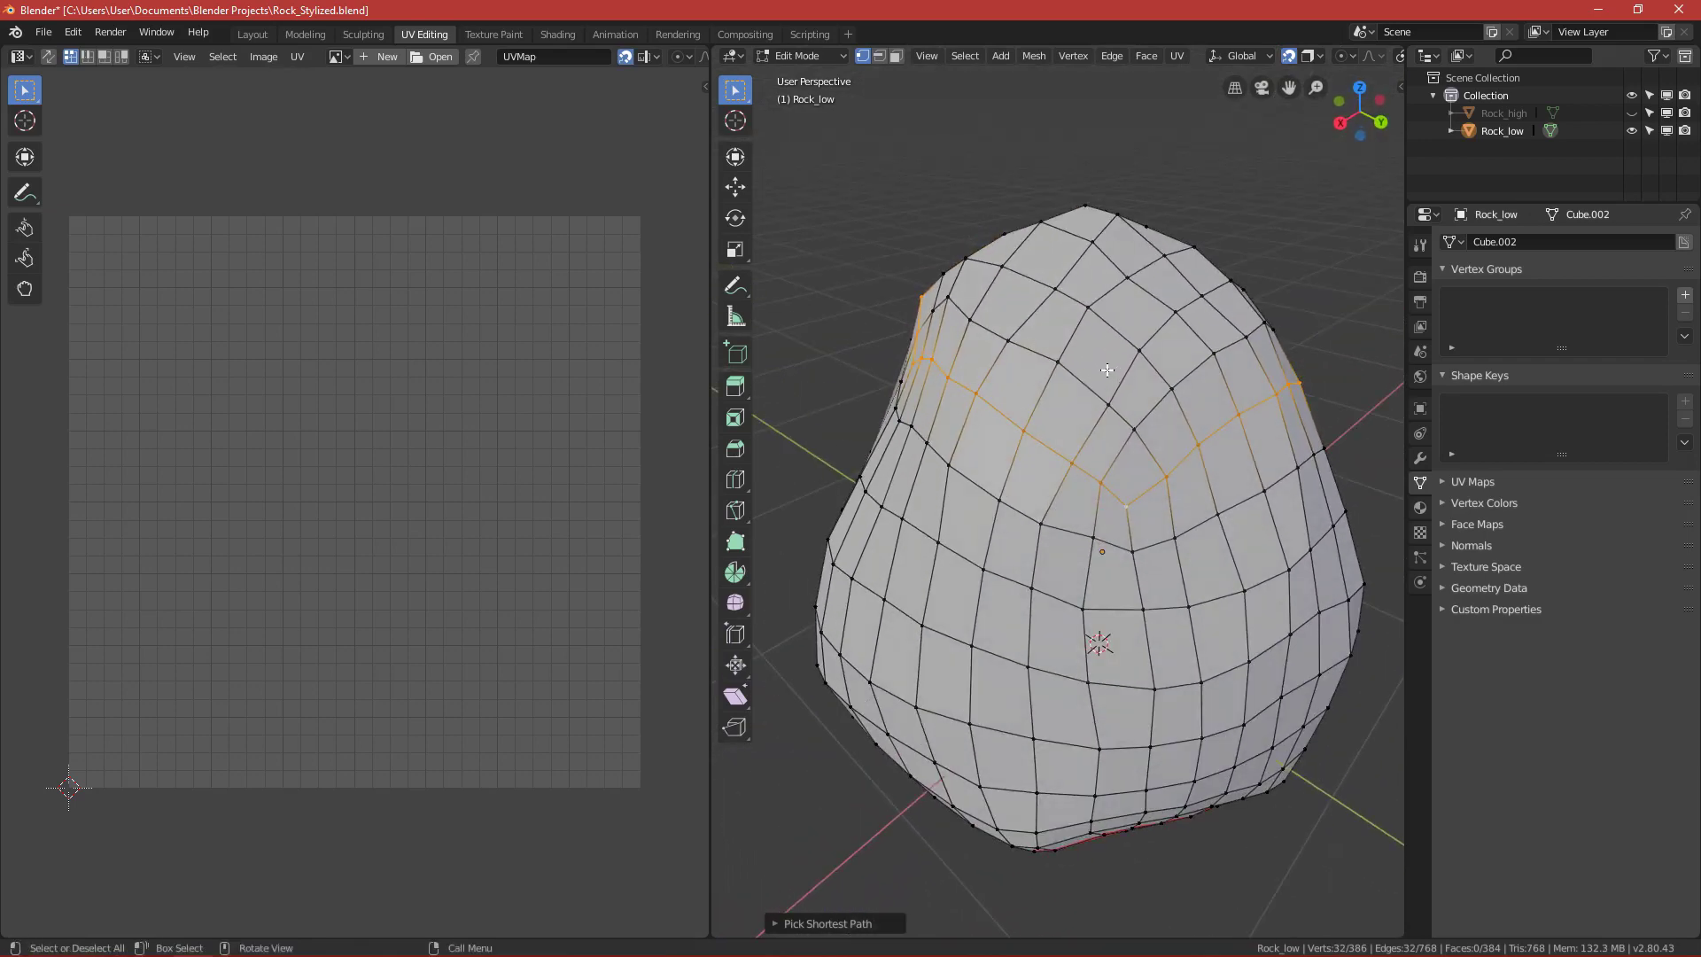
{"action": "key", "text": "ctrl+e"}
{"action": "left_click", "coordinate": [1107, 369]}
Examine the top and base seams from all sides to find a place for a connecting vertical seam.
{"action": "middle_click_drag", "start_coordinate": [1108, 370], "coordinate": [1249, 520]}
{"action": "key", "text": "a"}
{"action": "scroll", "coordinate": [1074, 542], "scroll_direction": "down", "scroll_amount": 1}
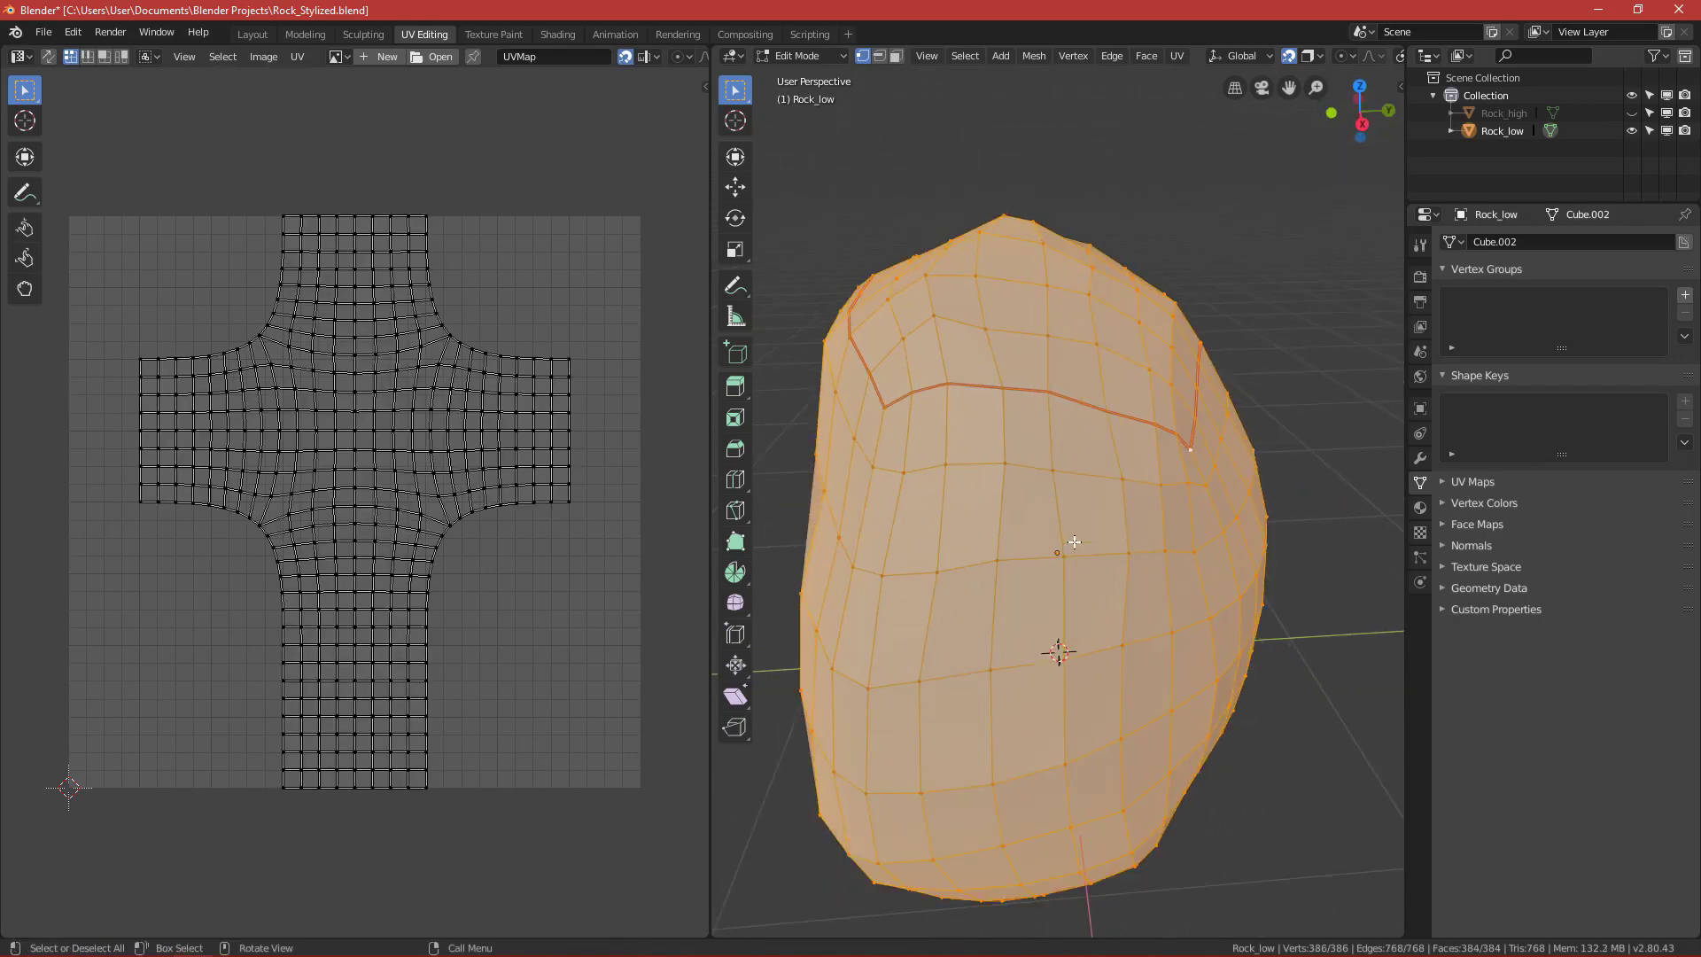
{"action": "key", "text": "alt+a"}
{"action": "middle_click_drag", "start_coordinate": [1073, 542], "coordinate": [960, 391]}
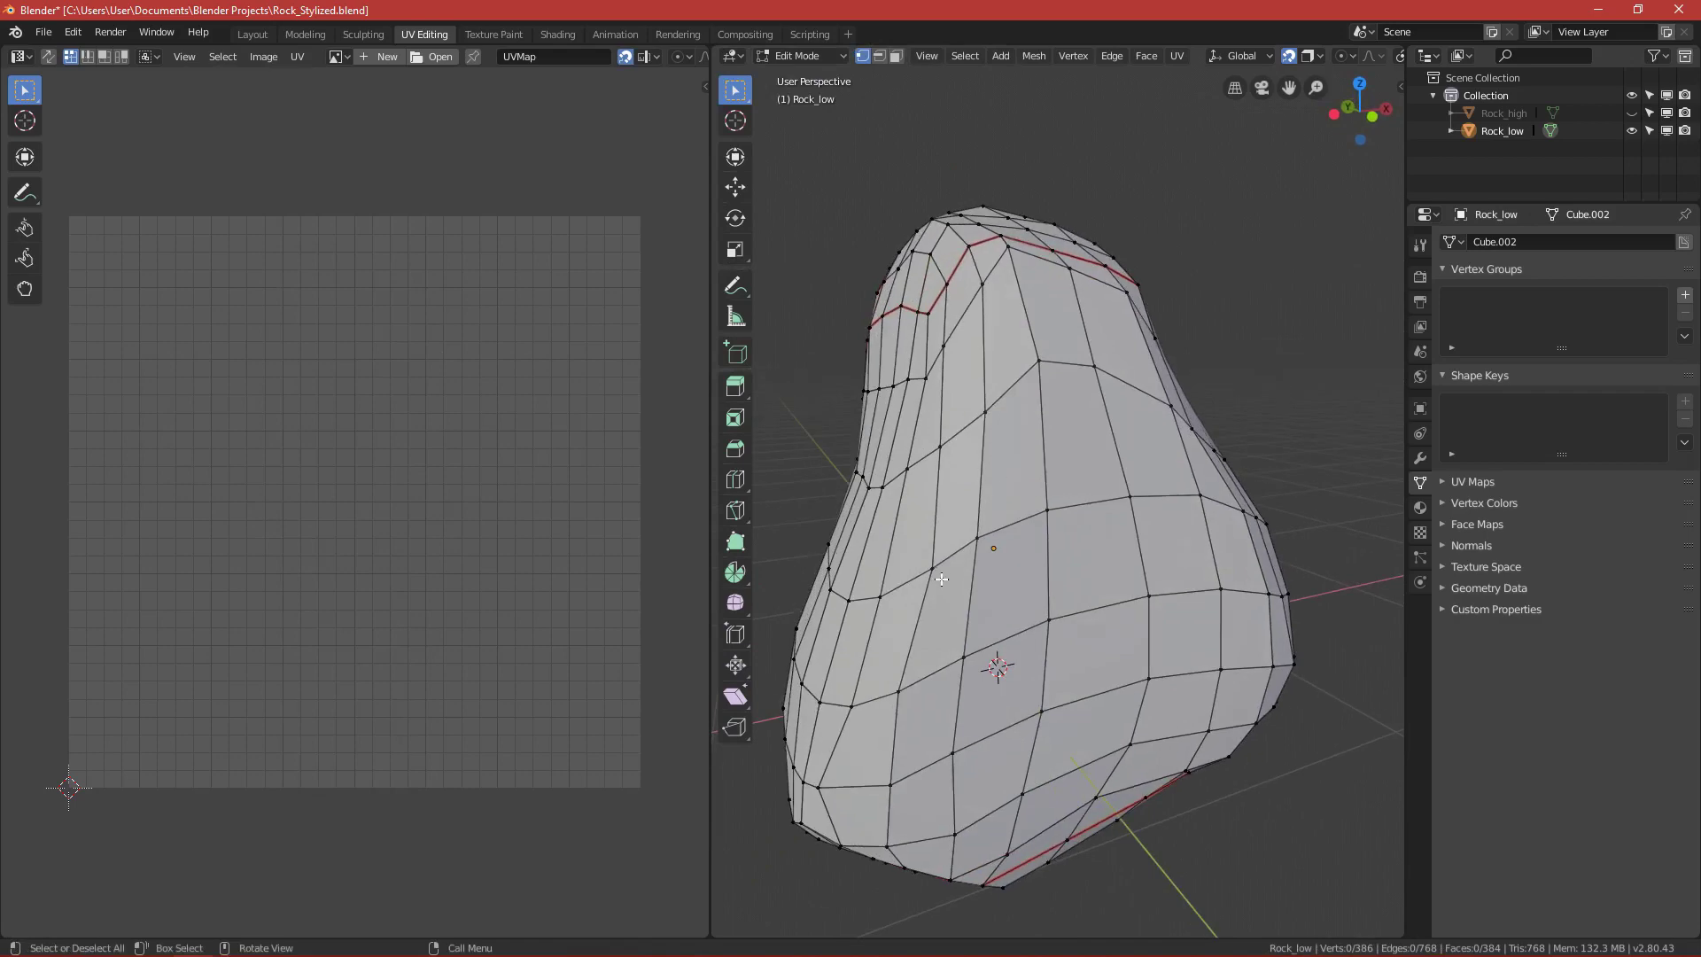
{"action": "middle_click_drag", "start_coordinate": [941, 578], "coordinate": [1012, 446]}
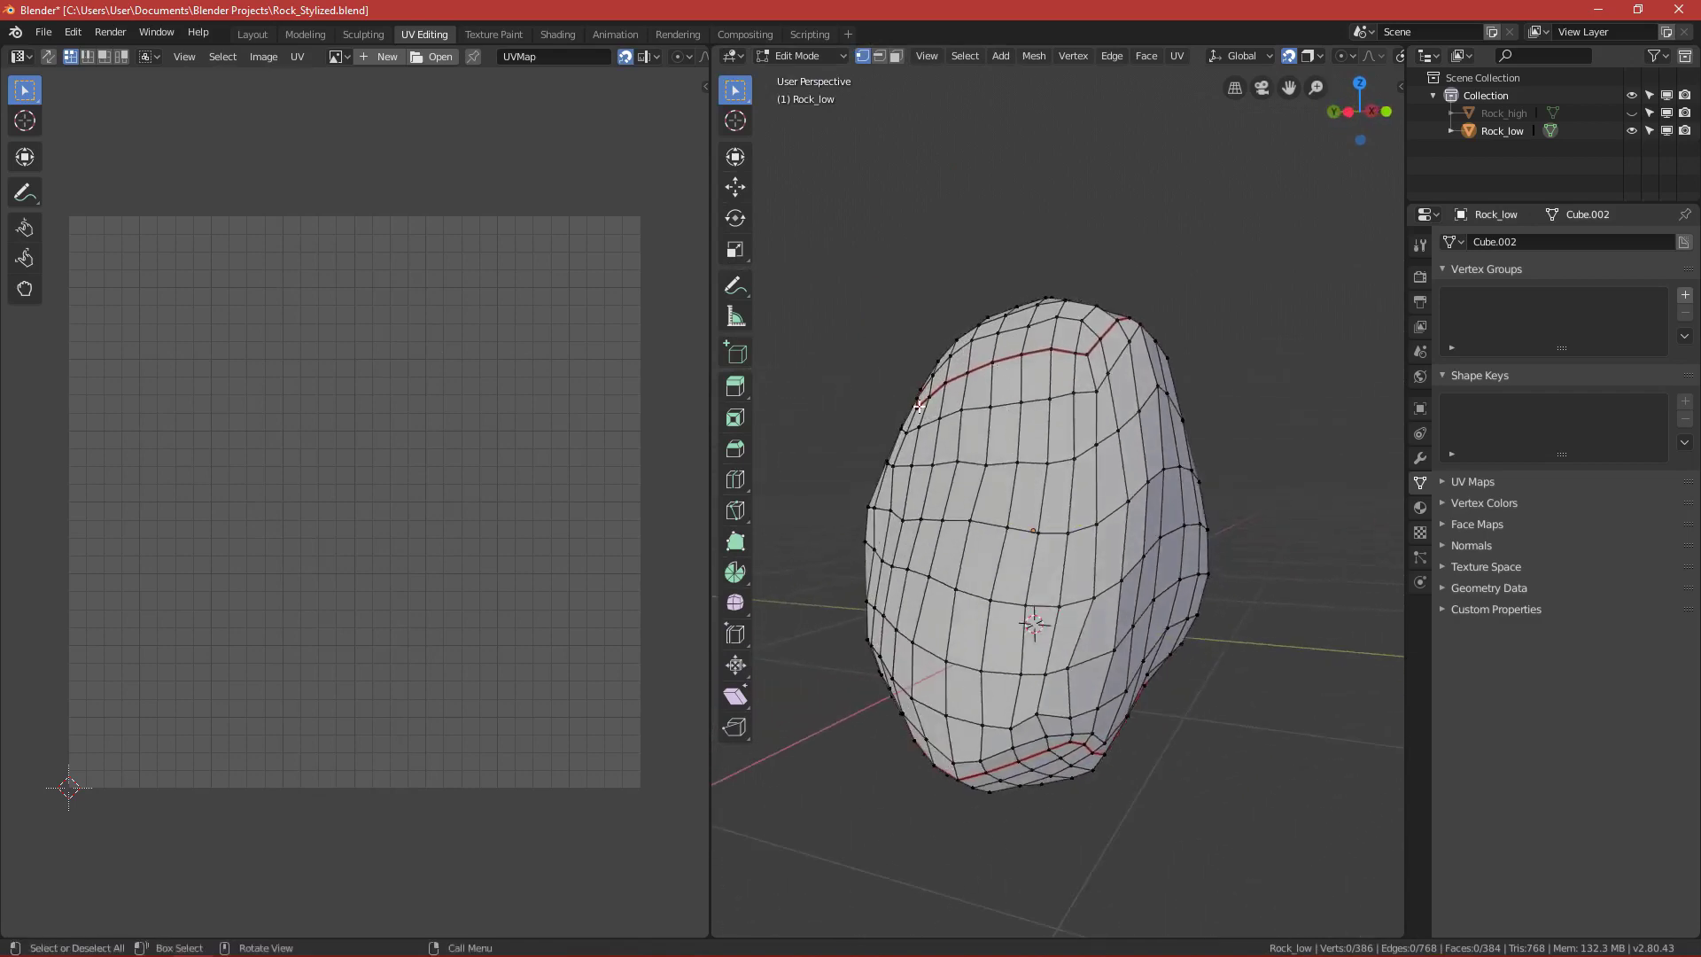
{"action": "middle_click_drag", "start_coordinate": [920, 407], "coordinate": [1063, 446]}
{"action": "scroll", "coordinate": [1065, 443], "scroll_direction": "up", "scroll_amount": 4}
{"action": "scroll", "coordinate": [1098, 350], "scroll_direction": "down", "scroll_amount": 3}
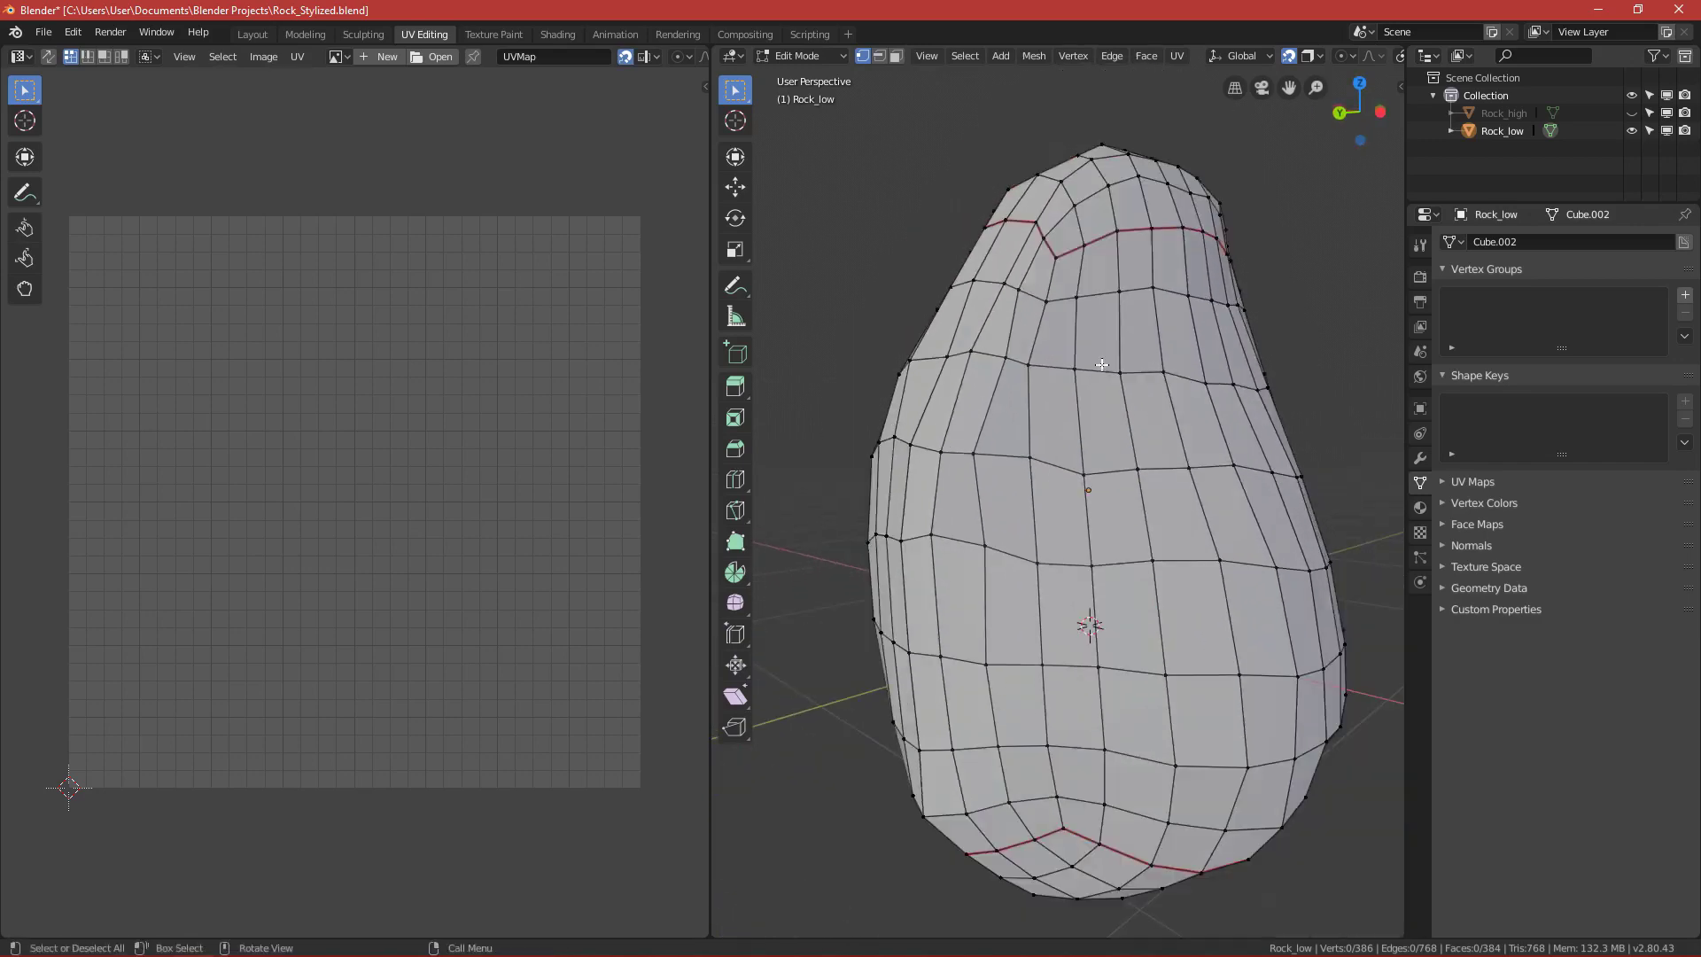
Select the vertical edge path from a corner of the top seam to the base seam and mark it as a seam.
{"action": "middle_click_drag", "start_coordinate": [1088, 483], "coordinate": [1022, 678]}
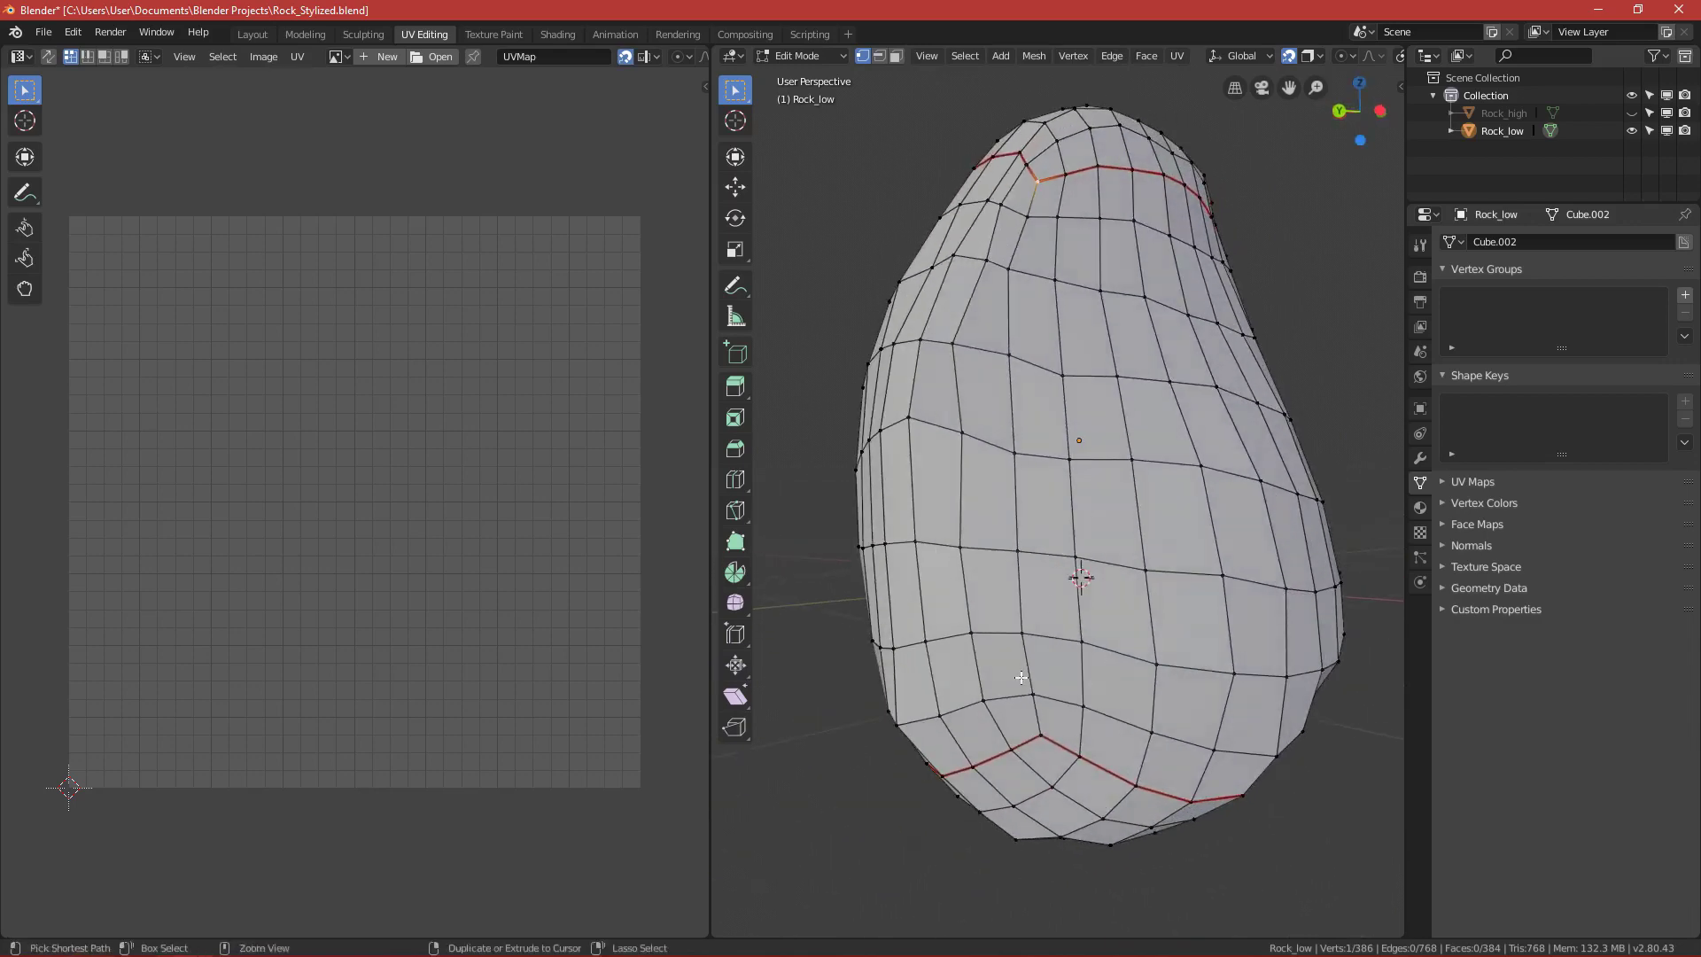
{"action": "left_click", "coordinate": [1040, 729], "text": "ctrl"}
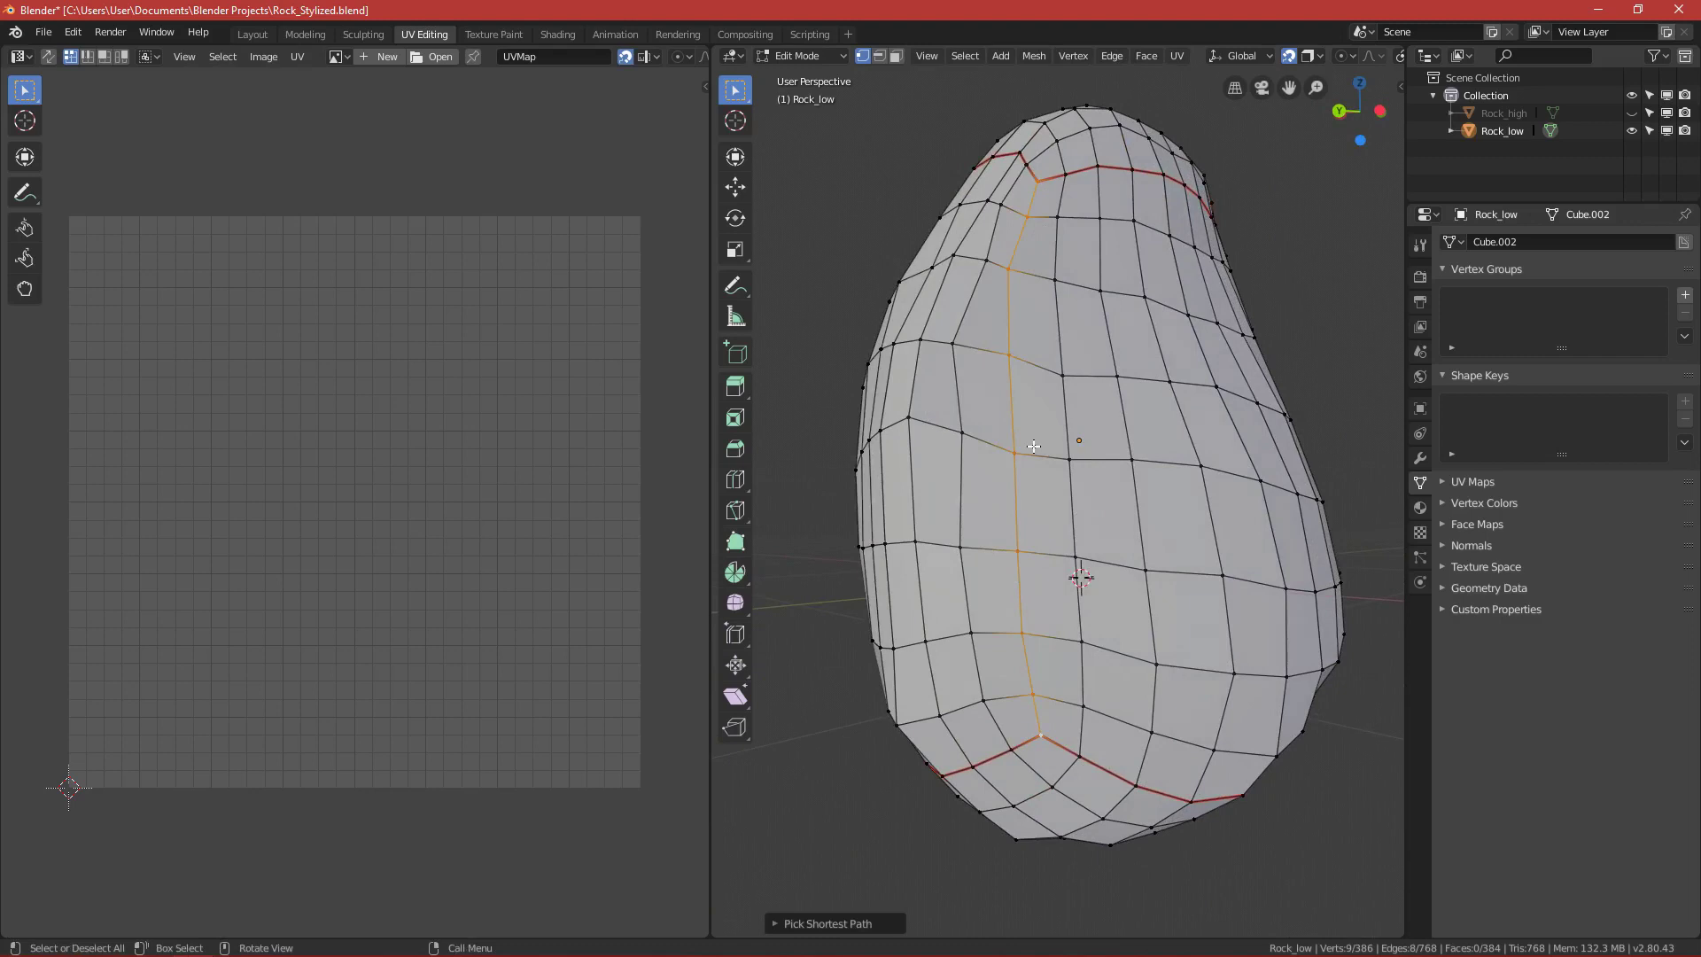
{"action": "key", "text": "ctrl+e"}
{"action": "left_click", "coordinate": [1034, 446]}
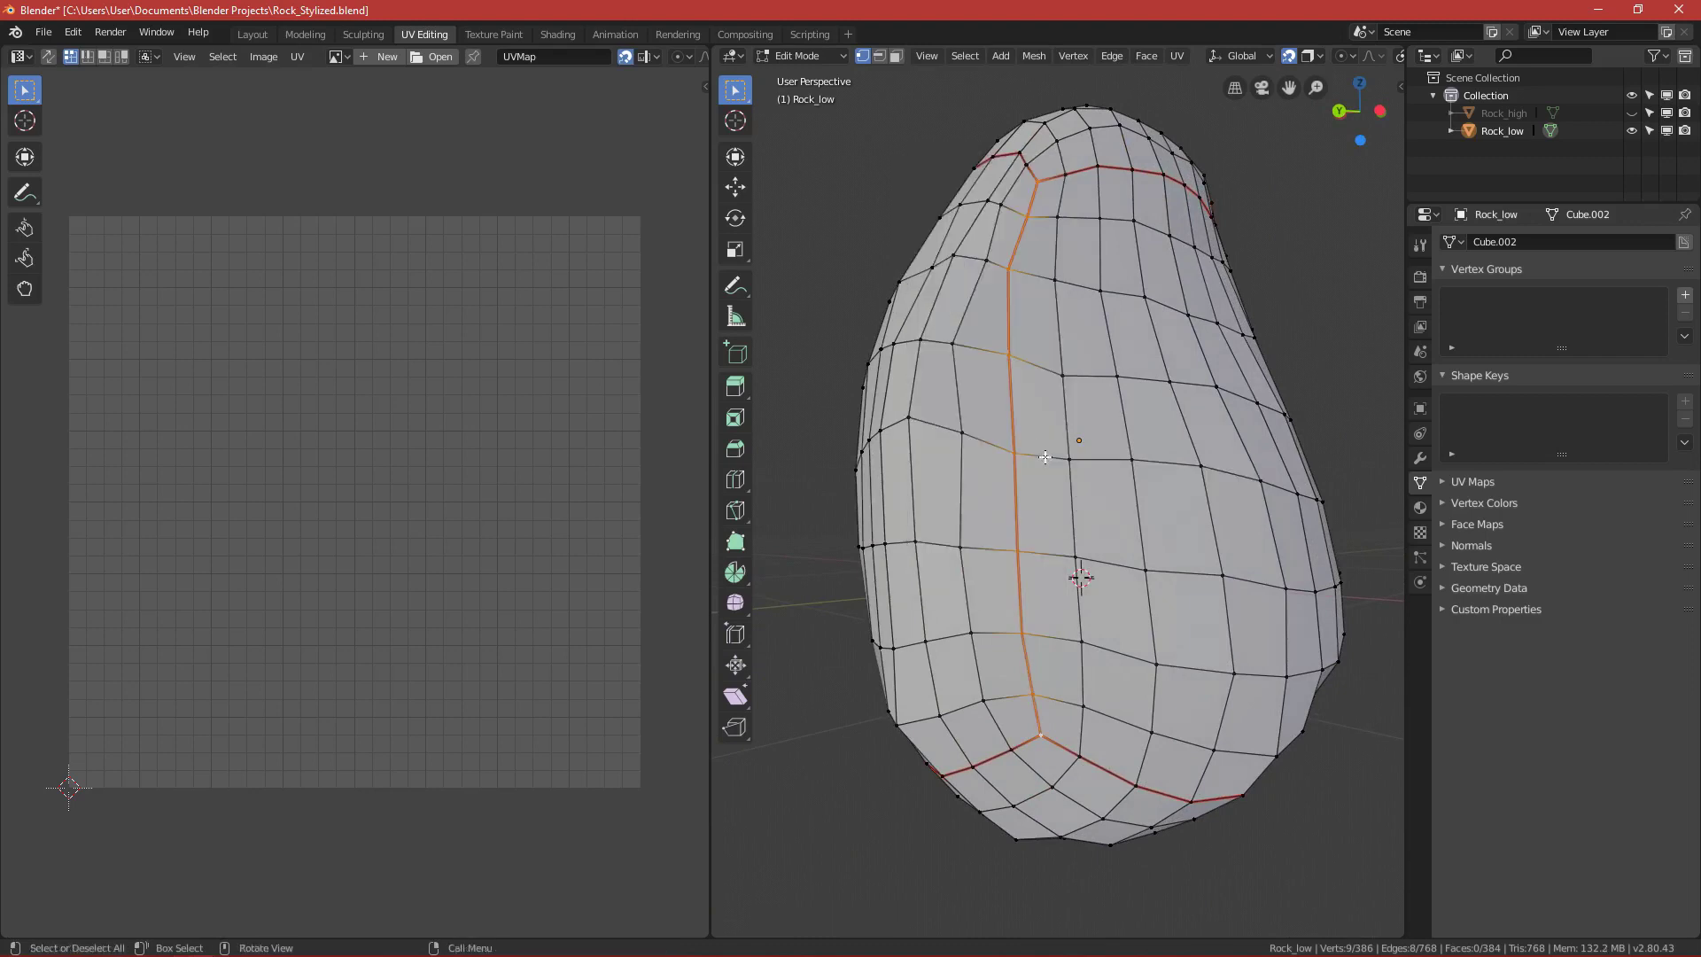
Unwrap the entire Rock_low mesh along its seams and check the resulting UV islands.
{"action": "middle_click_drag", "start_coordinate": [1034, 446], "coordinate": [1089, 517]}
{"action": "key", "text": "a"}
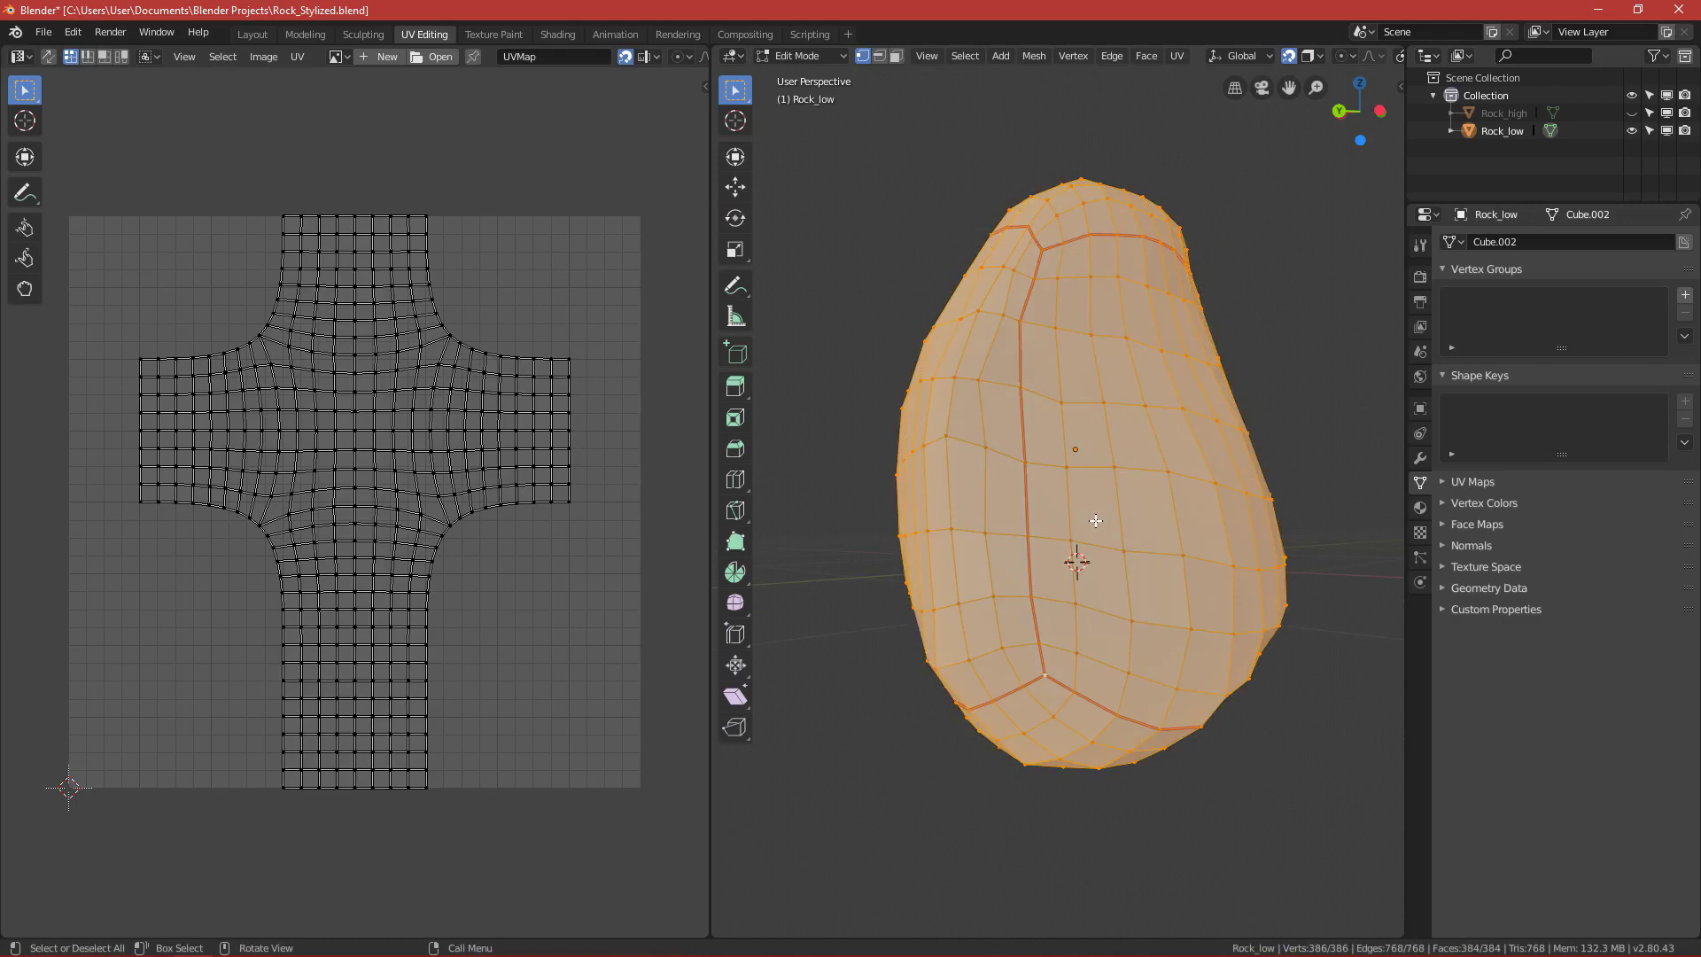
{"action": "key", "text": "u"}
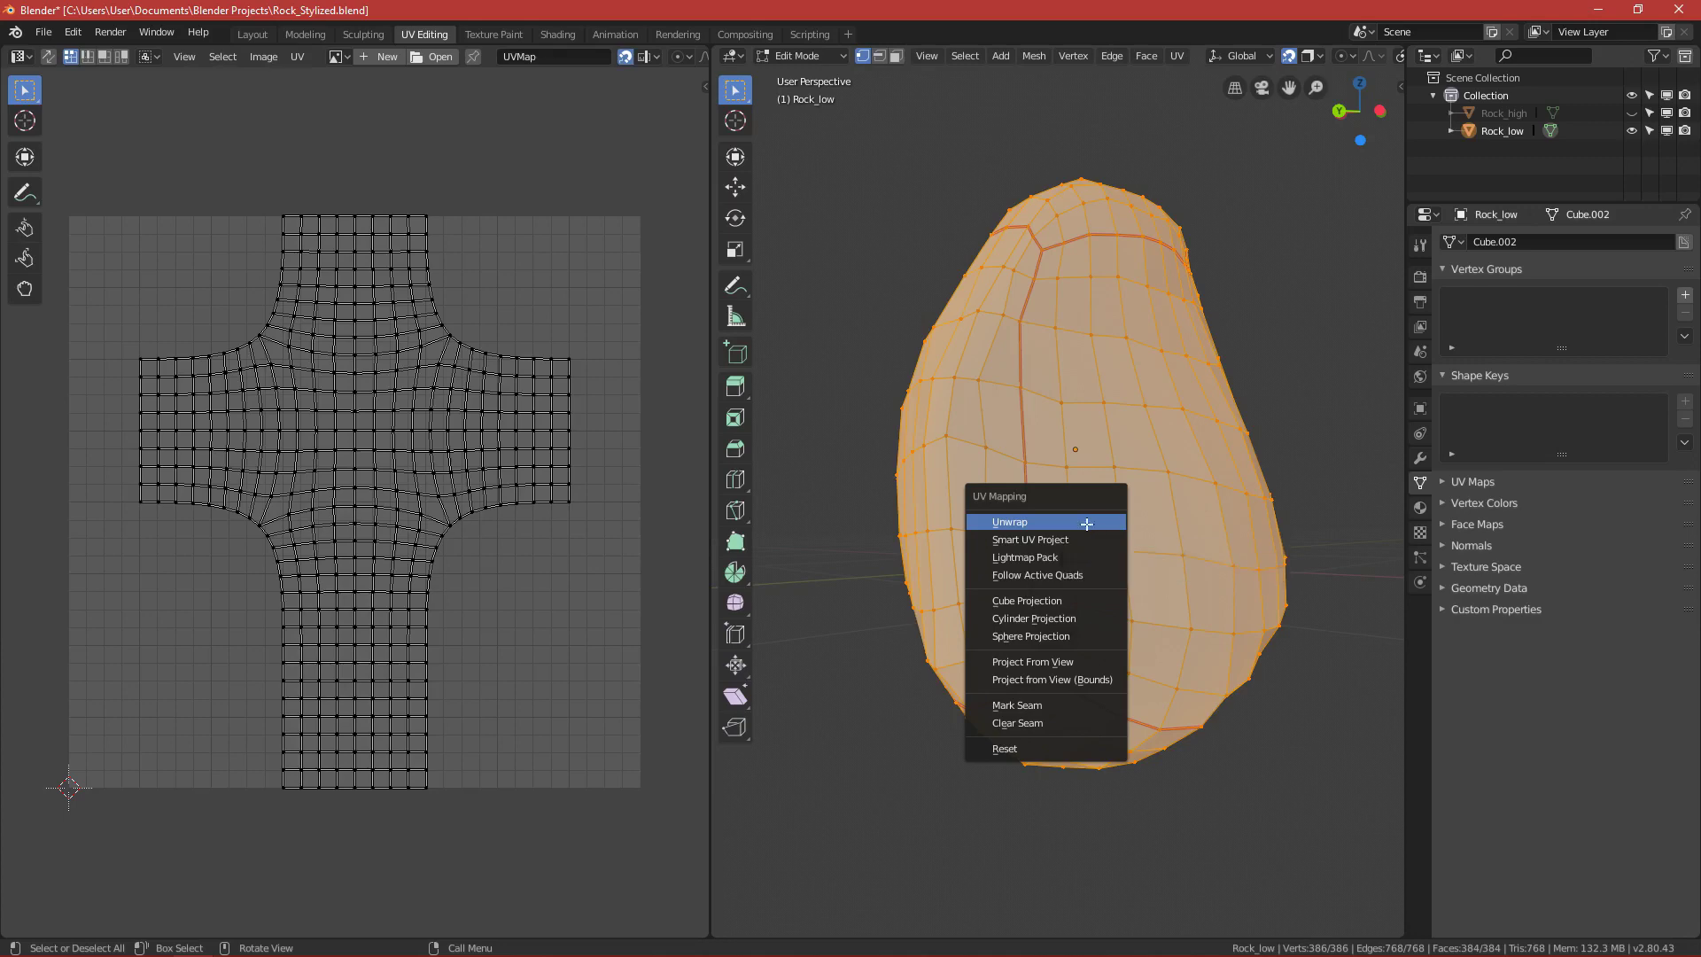
{"action": "left_click", "coordinate": [1087, 524]}
{"action": "scroll", "coordinate": [385, 567], "scroll_direction": "up", "scroll_amount": 1}
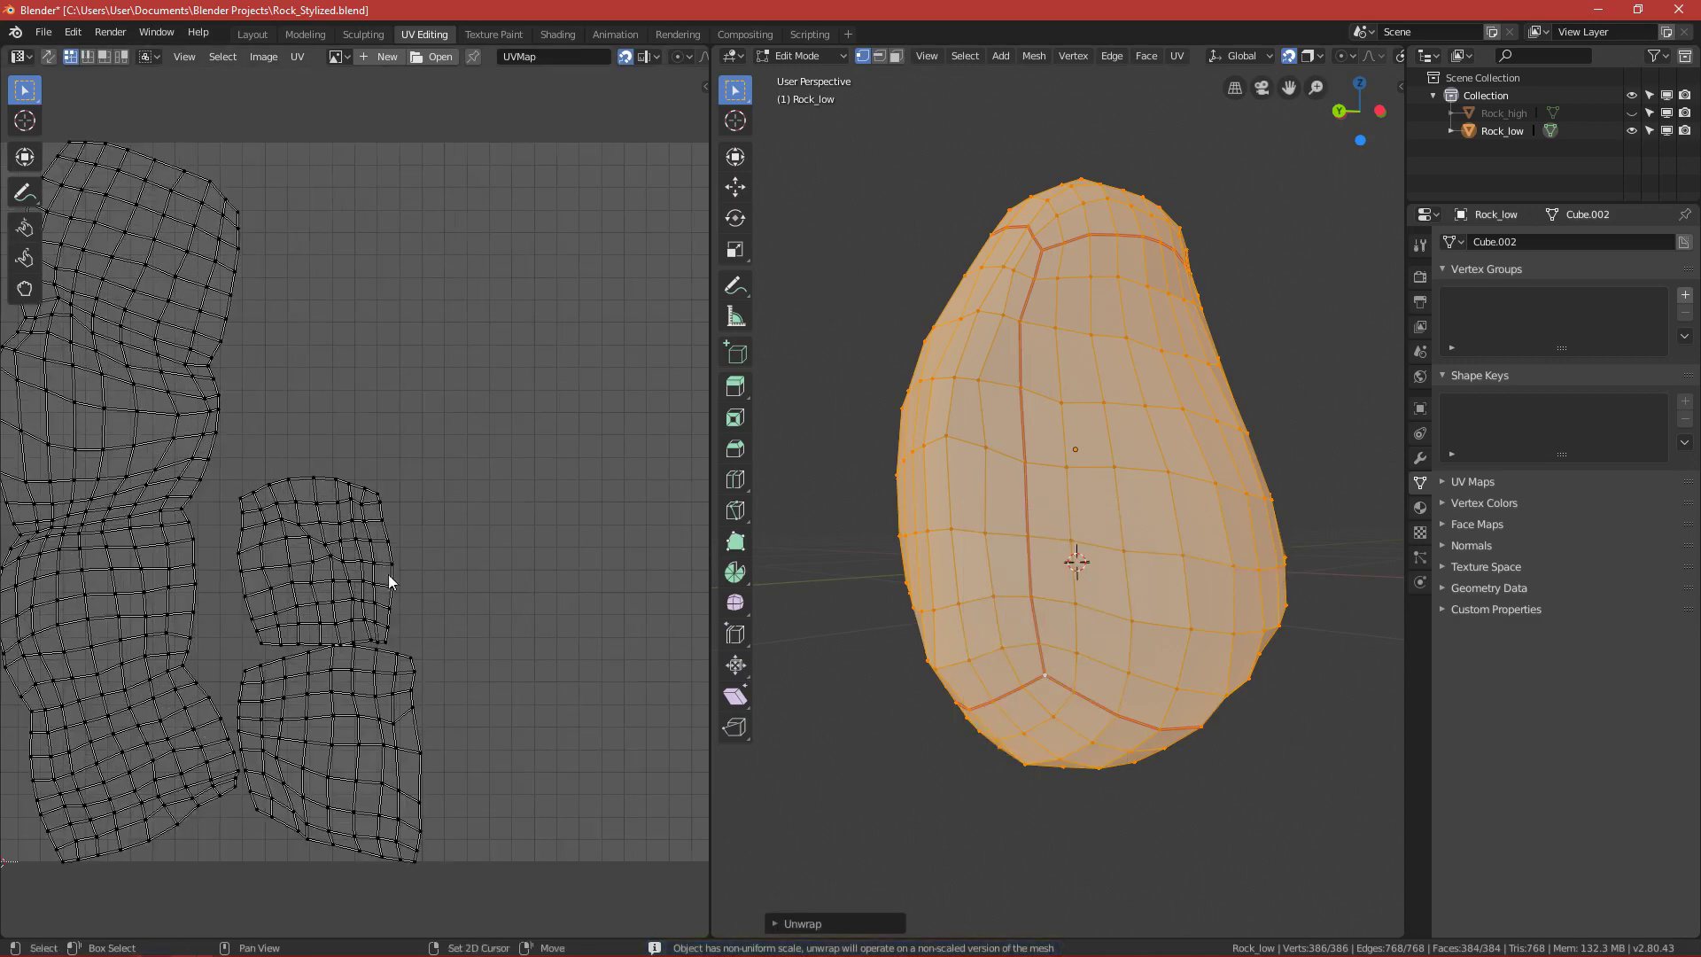
{"action": "scroll", "coordinate": [388, 580], "scroll_direction": "down", "scroll_amount": 1}
{"action": "middle_click_drag", "start_coordinate": [415, 610], "coordinate": [355, 587]}
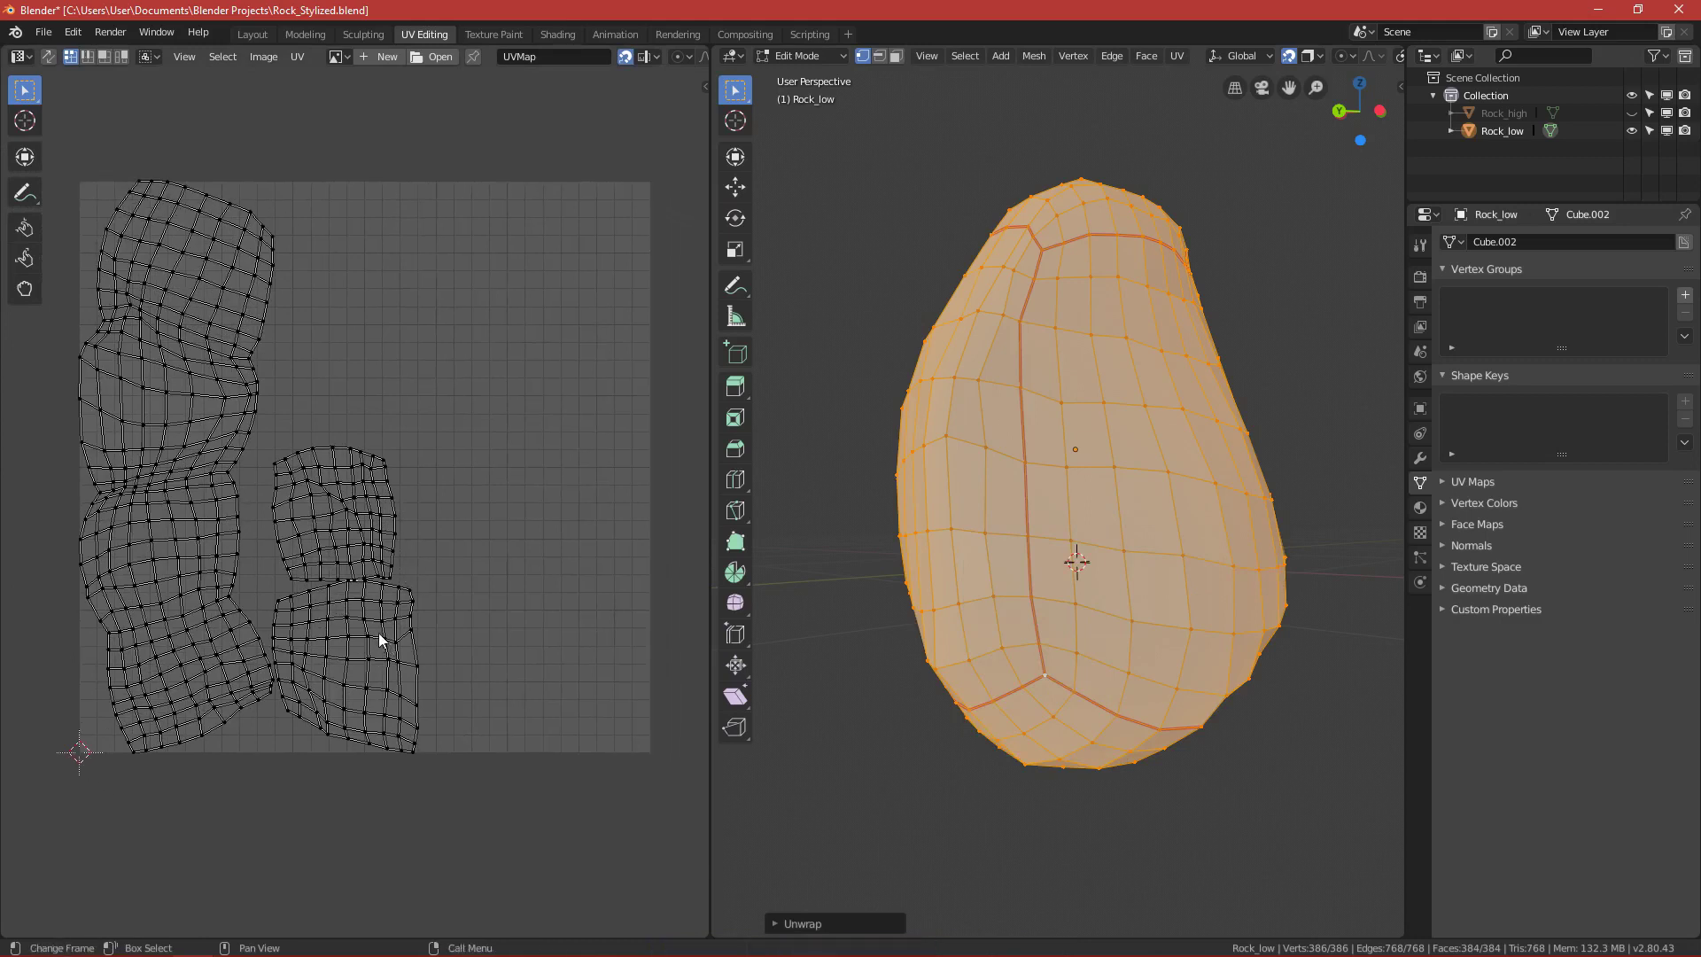
{"action": "key", "text": "a"}
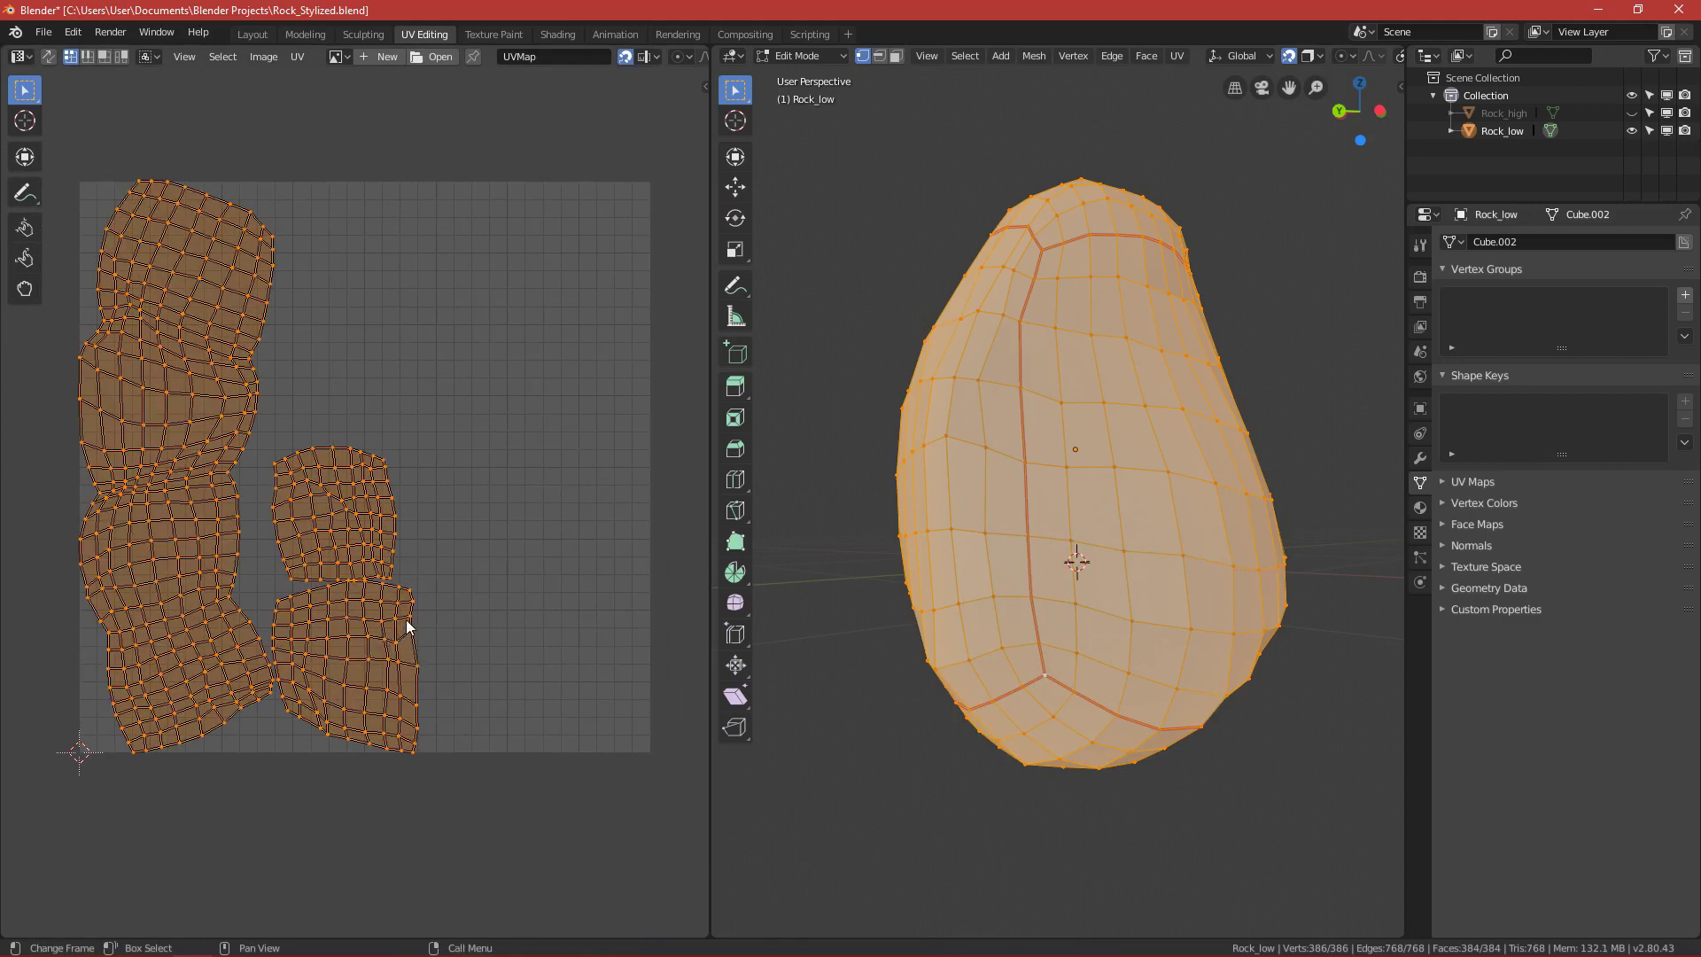
{"action": "key", "text": "alt+a"}
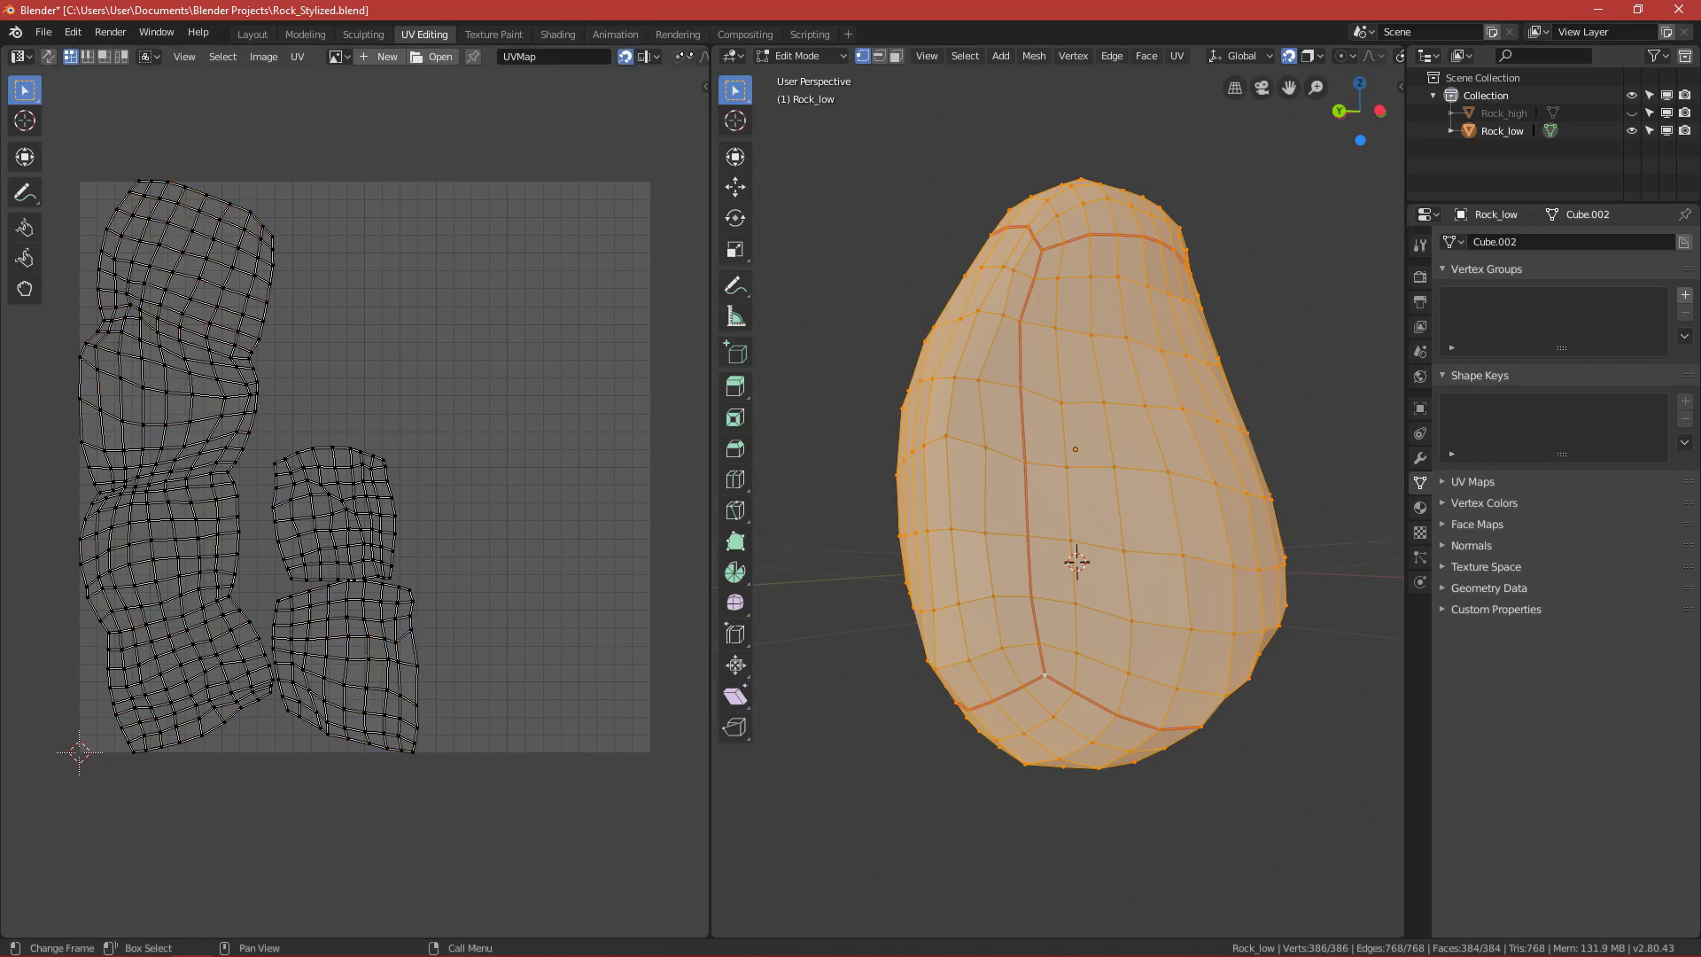
Turn on the angle-based stretch display for the Rock_low islands in the UV editor.
{"action": "scroll", "coordinate": [684, 59], "scroll_direction": "down", "scroll_amount": 3}
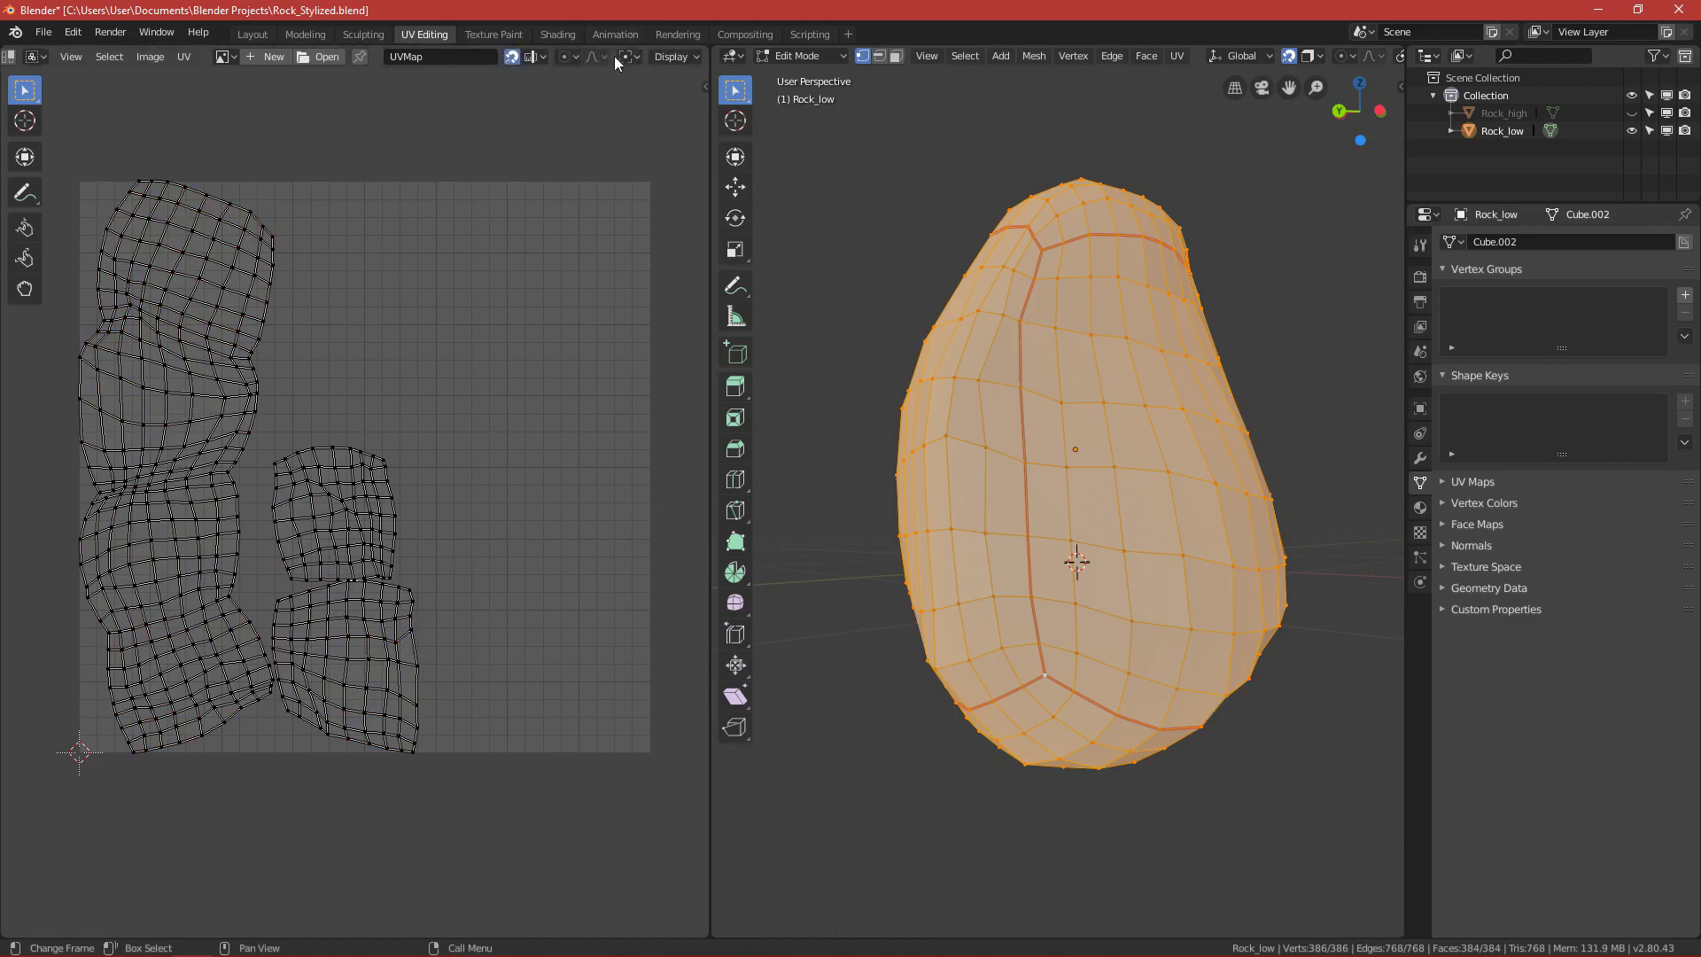
{"action": "middle_click_drag", "start_coordinate": [602, 57], "coordinate": [545, 59]}
{"action": "middle_click_drag", "start_coordinate": [606, 51], "coordinate": [567, 55]}
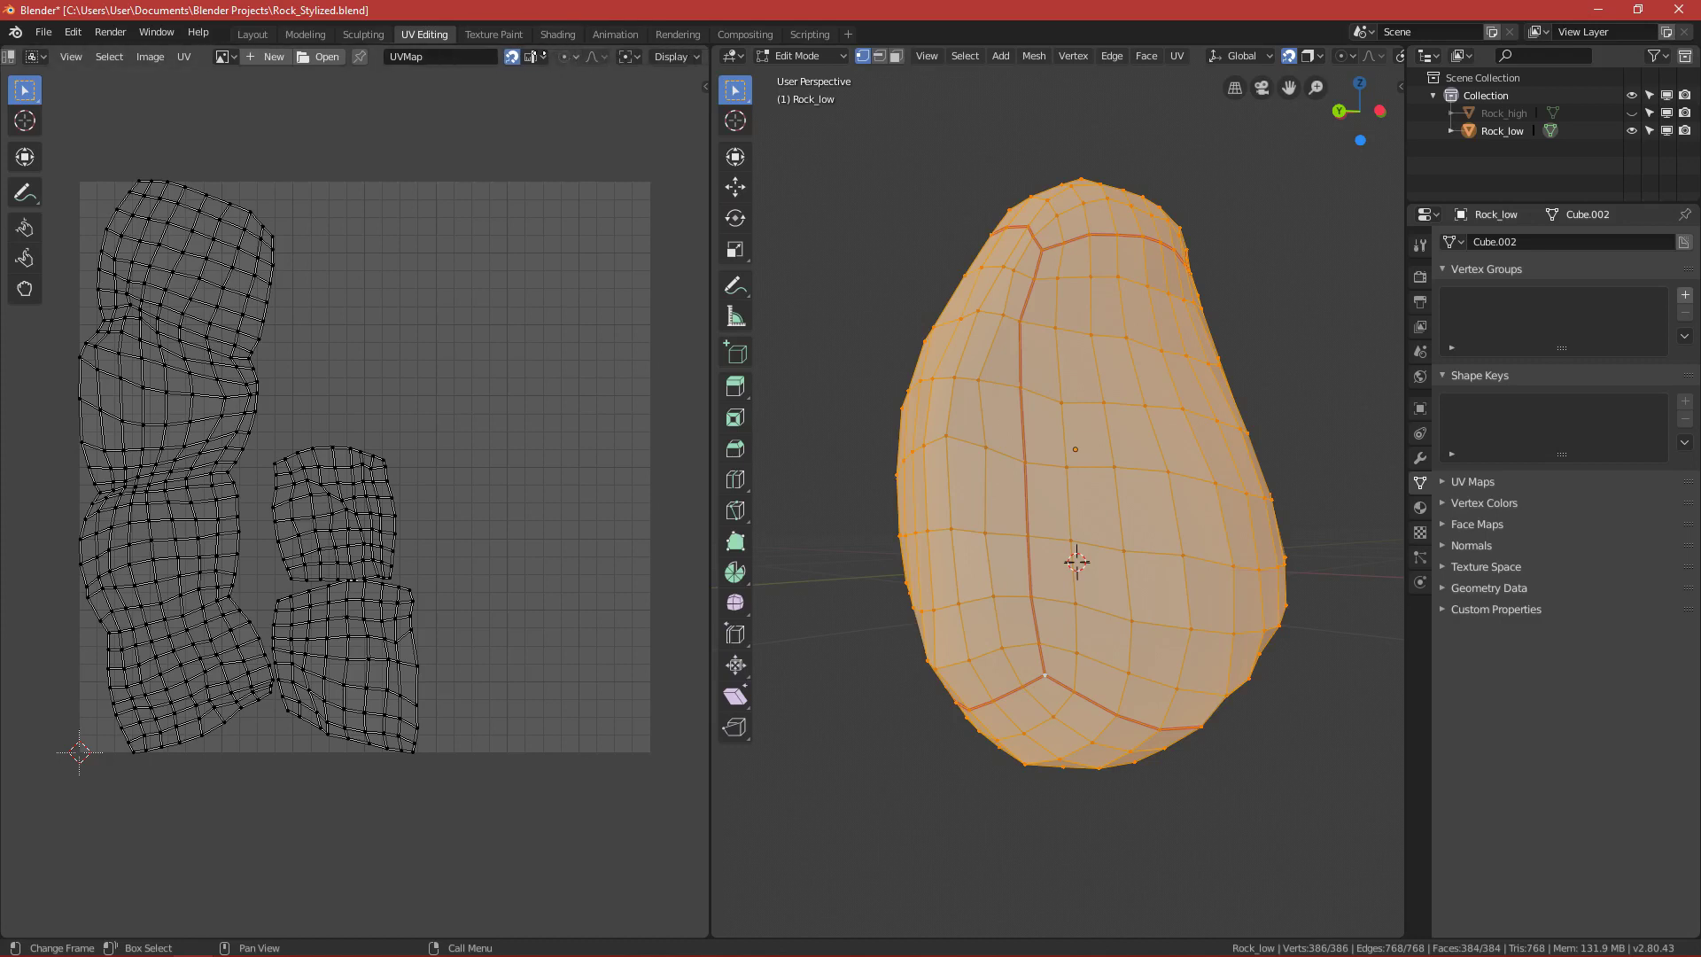
{"action": "left_click", "coordinate": [691, 59]}
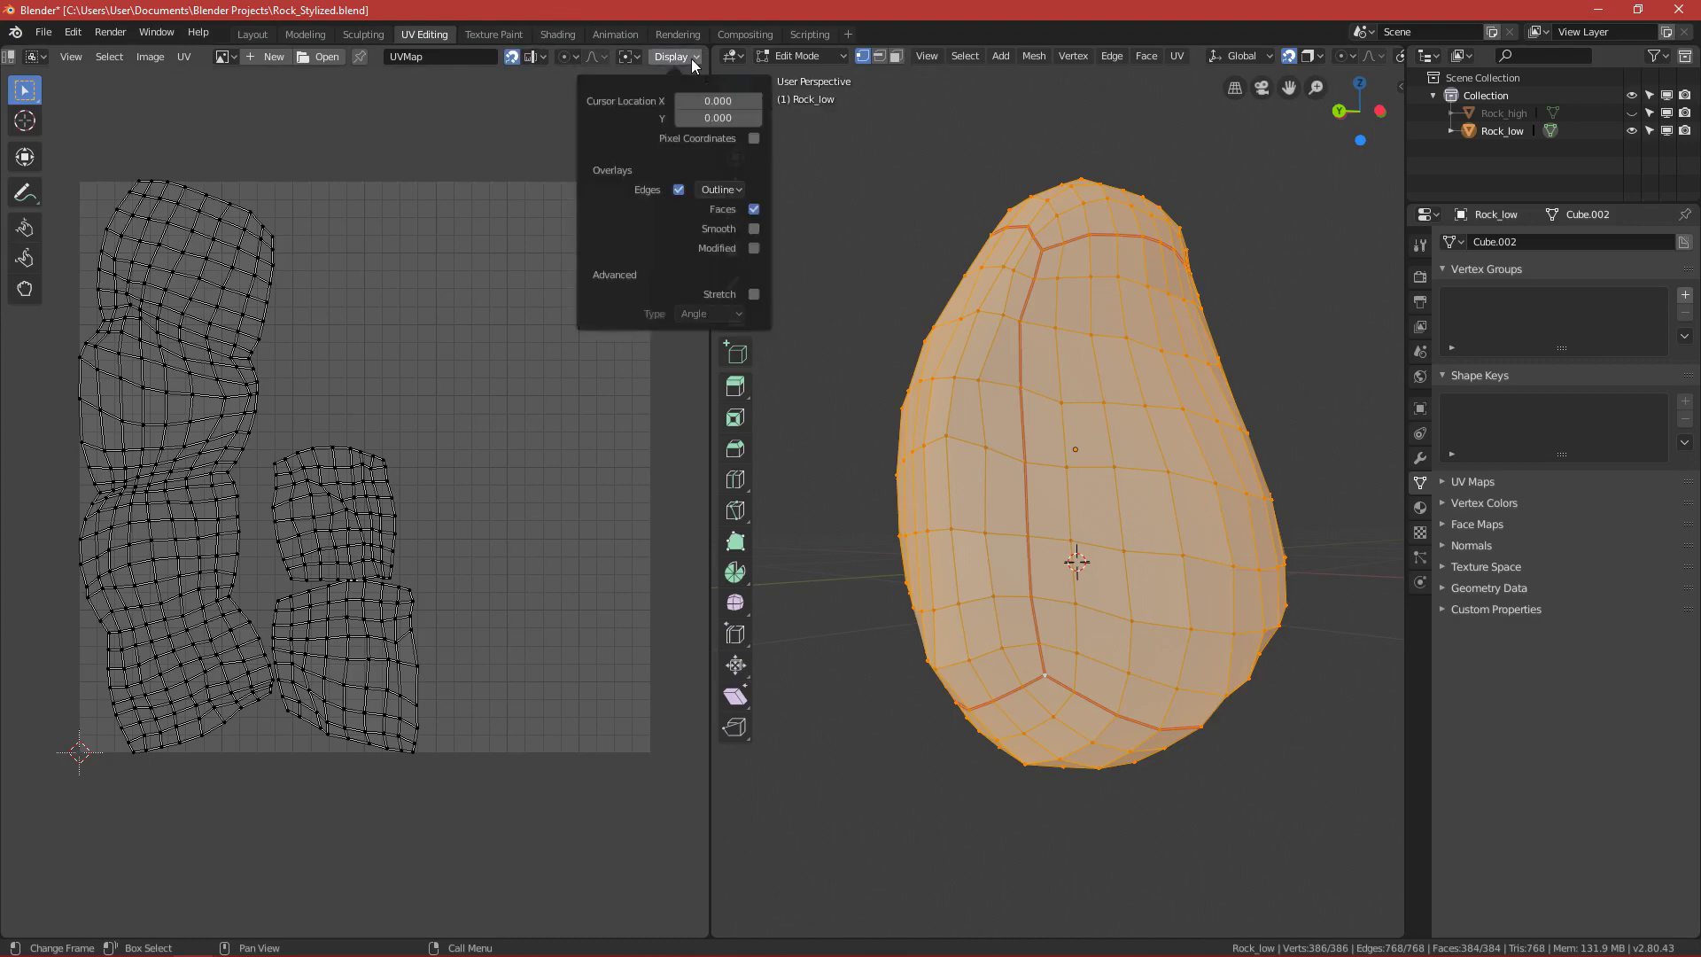
{"action": "left_click", "coordinate": [755, 293]}
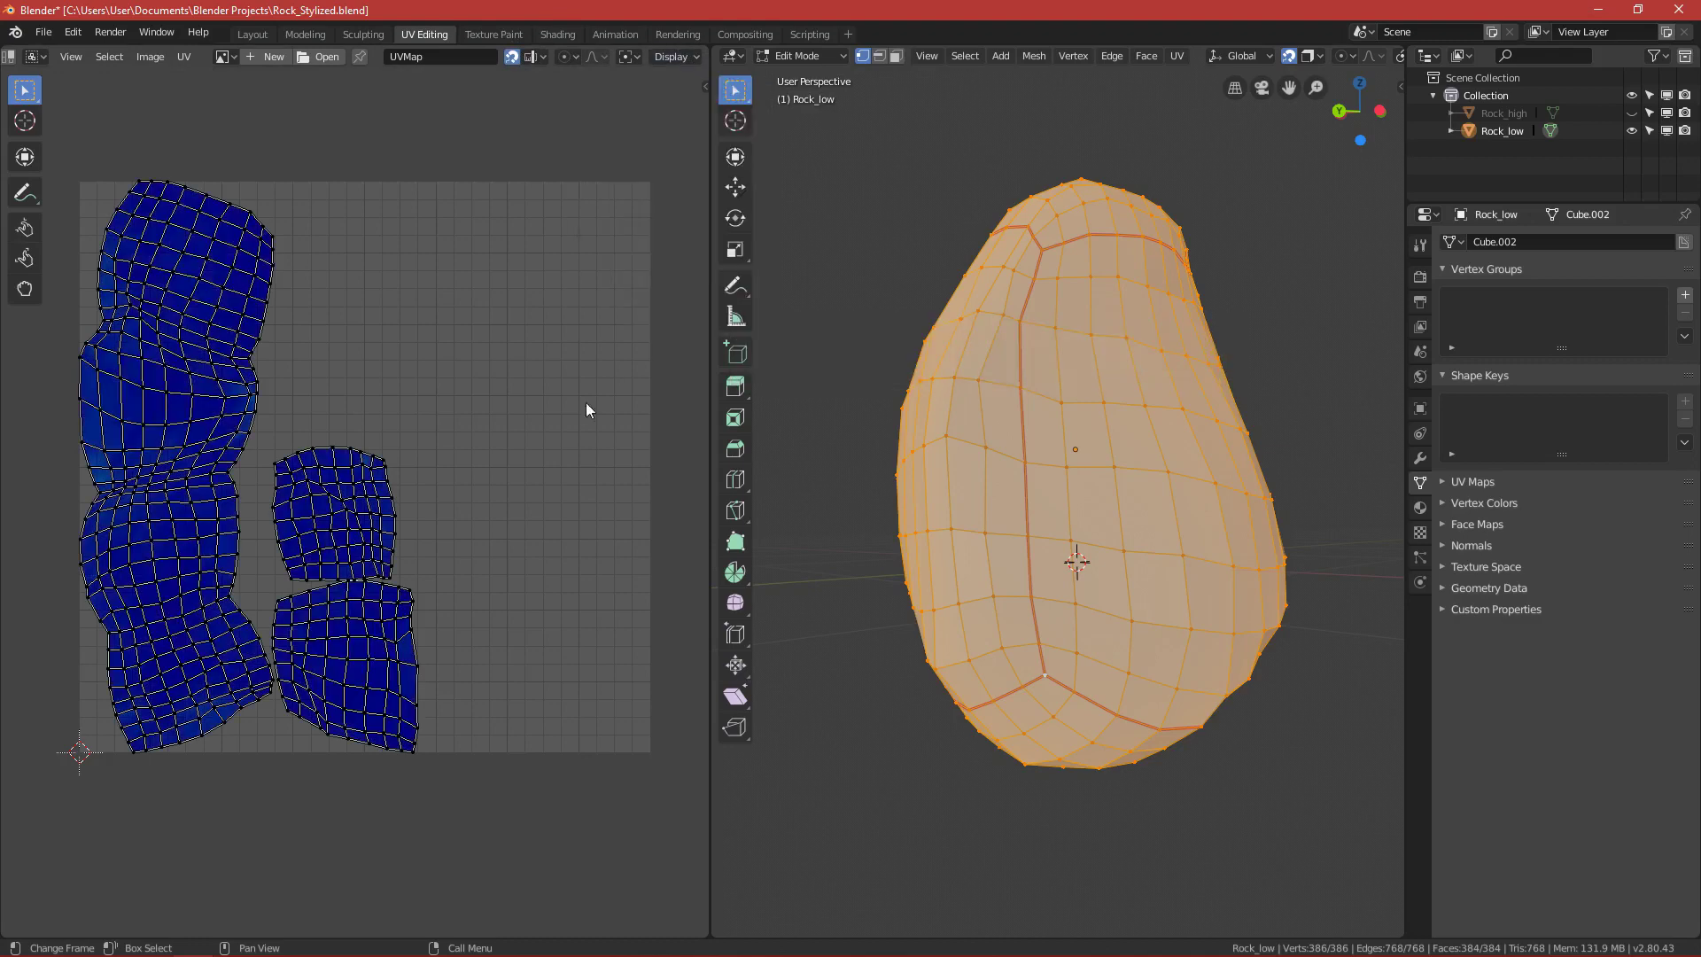
{"action": "middle_click_drag", "start_coordinate": [307, 507], "coordinate": [343, 493]}
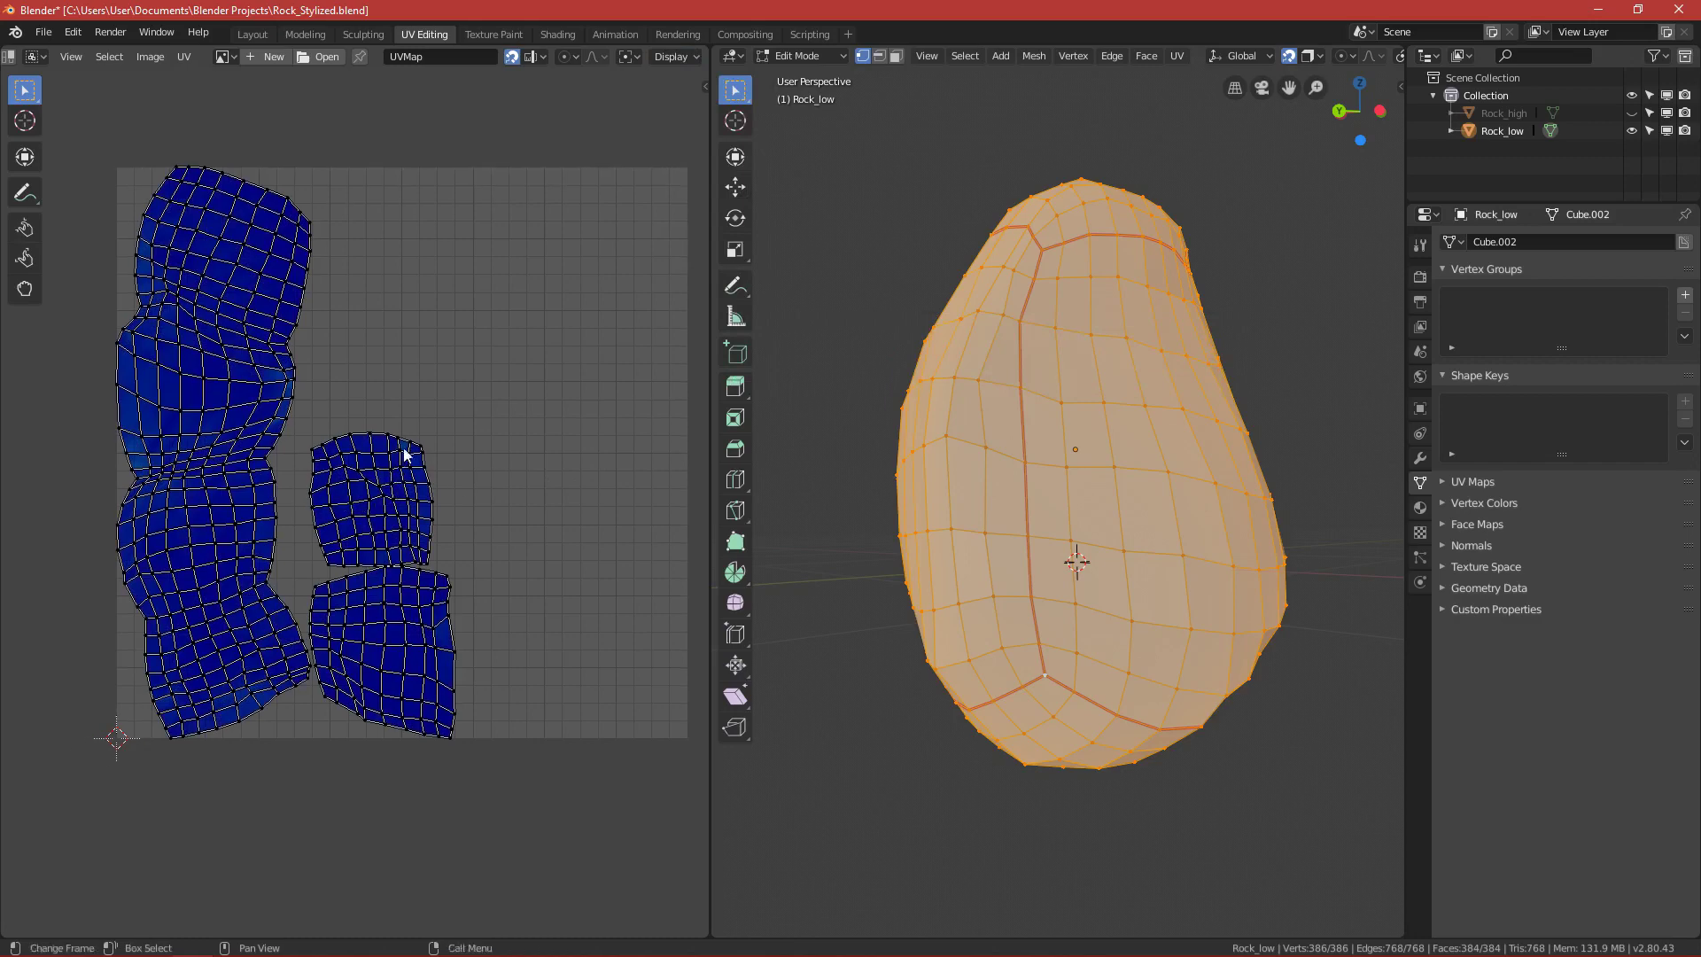
{"action": "right_click", "coordinate": [1068, 476]}
{"action": "left_click", "coordinate": [1137, 466]}
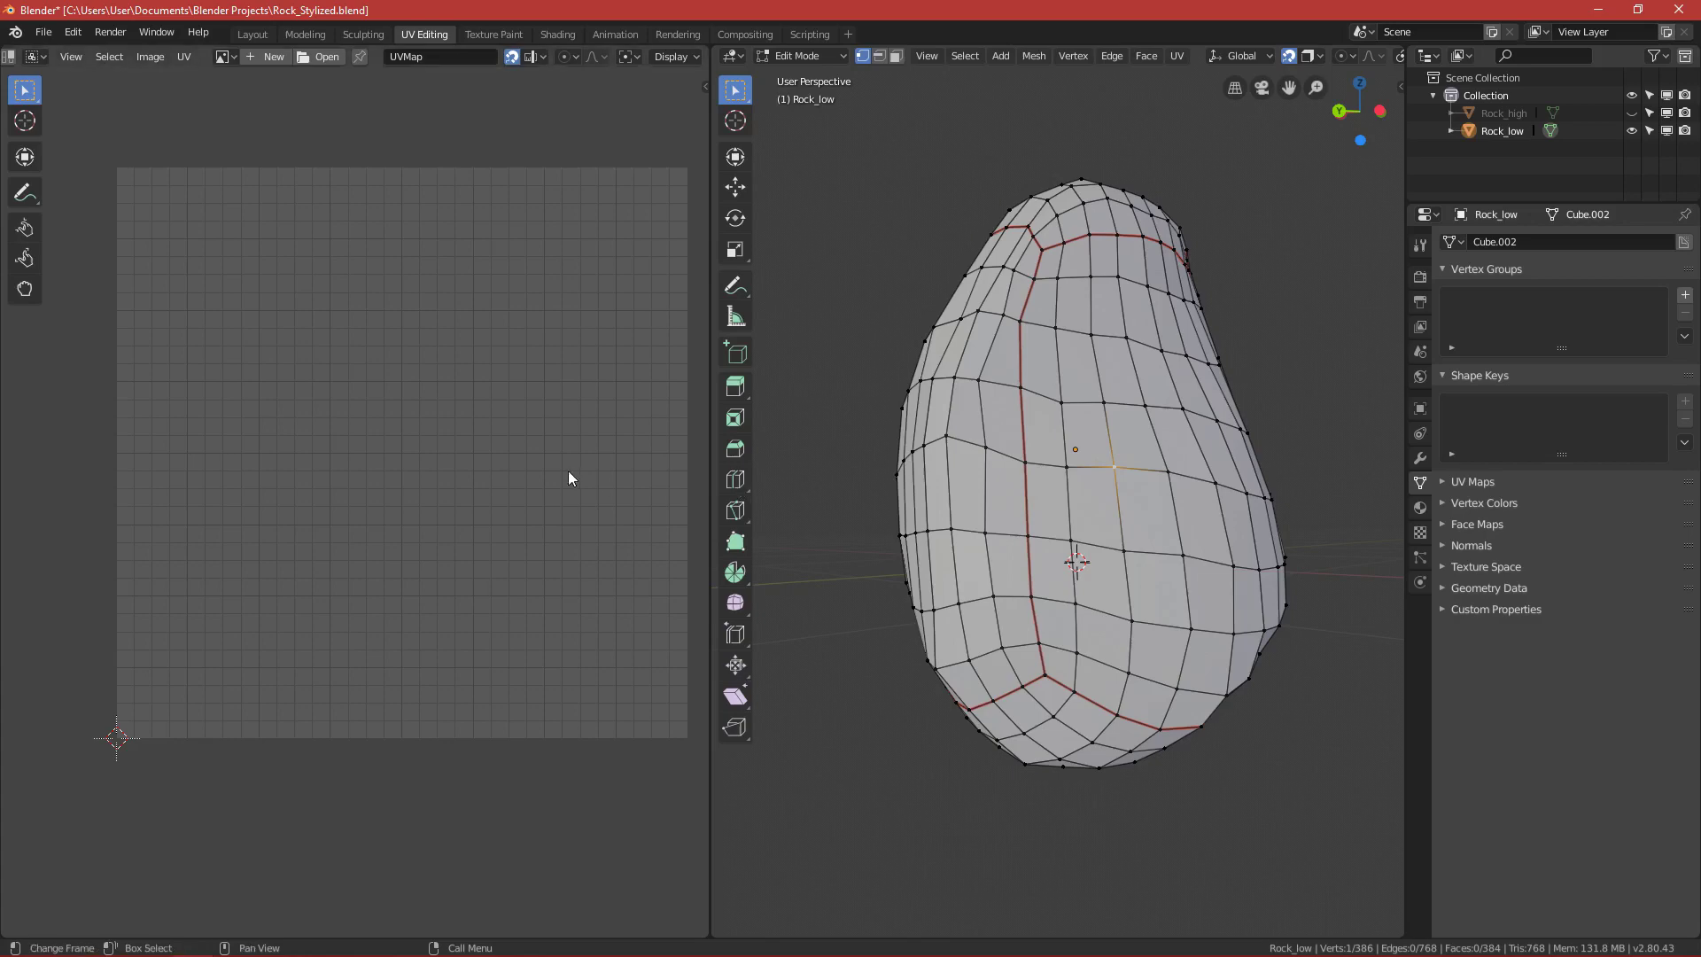
{"action": "key", "text": "ctrl+z"}
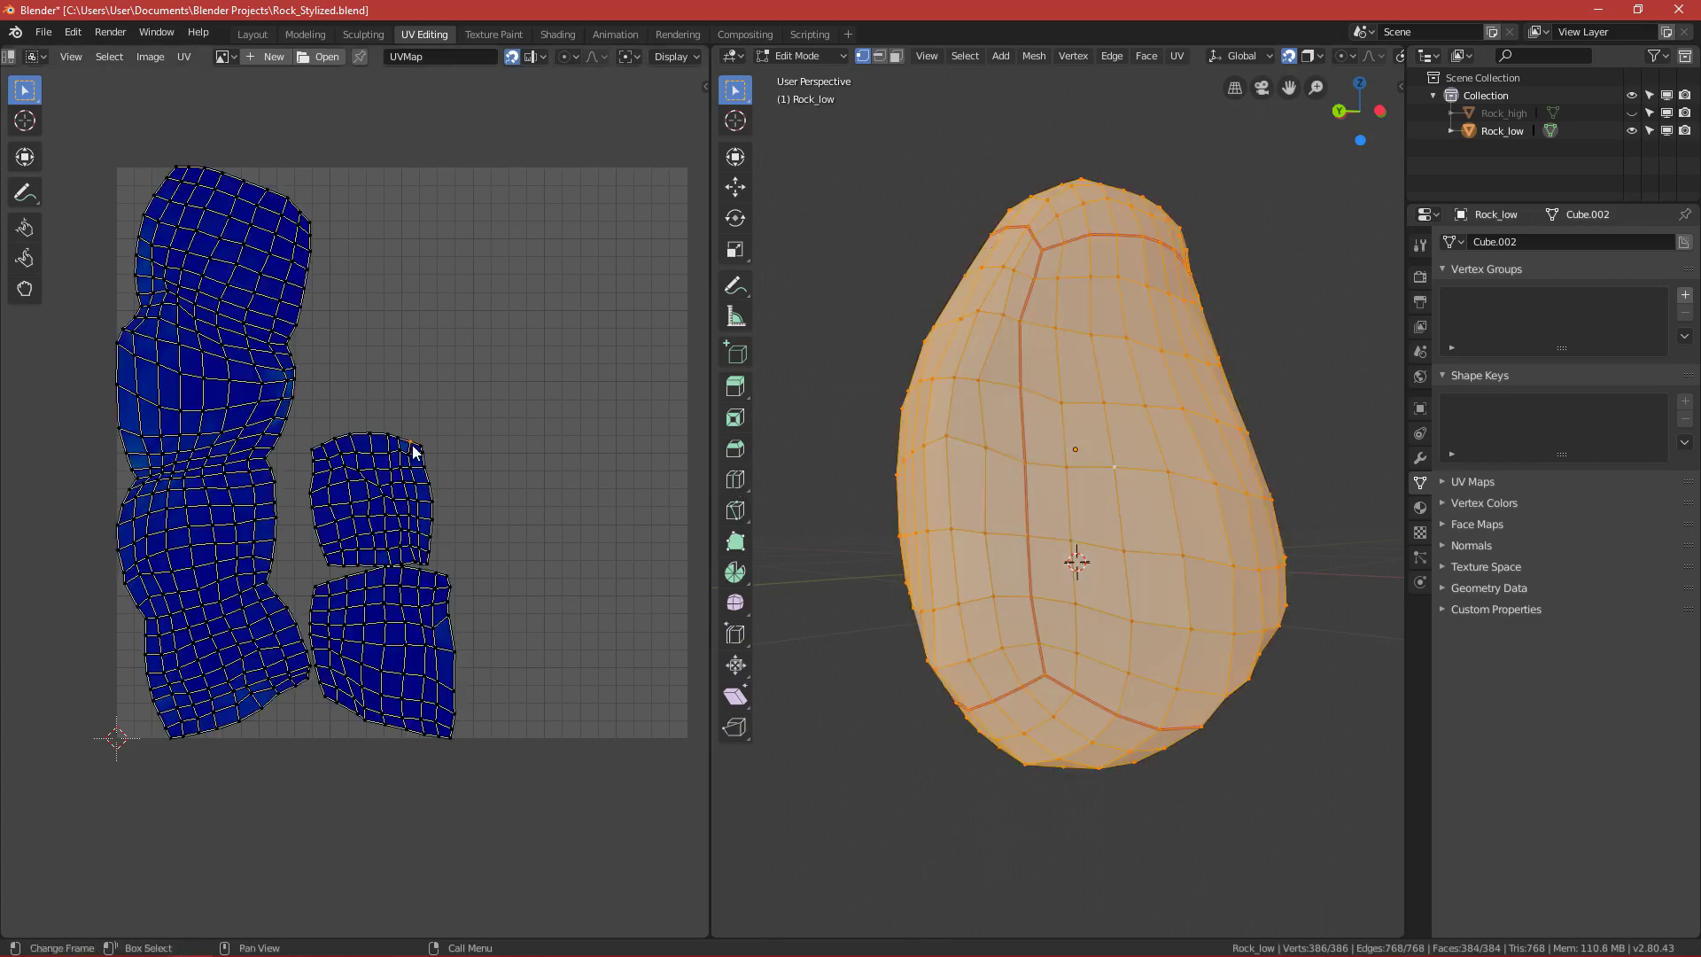
Circle-select the upper-right corner vertices of the smaller UV island and try moving them away to demonstrate stretching.
{"action": "scroll", "coordinate": [414, 452], "scroll_direction": "up", "scroll_amount": 1}
{"action": "key", "text": "c"}
{"action": "mouse_move", "coordinate": [417, 452]}
{"action": "left_mouse_down"}
{"action": "mouse_move", "coordinate": [444, 471]}
{"action": "mouse_move", "coordinate": [436, 457]}
{"action": "left_mouse_up"}
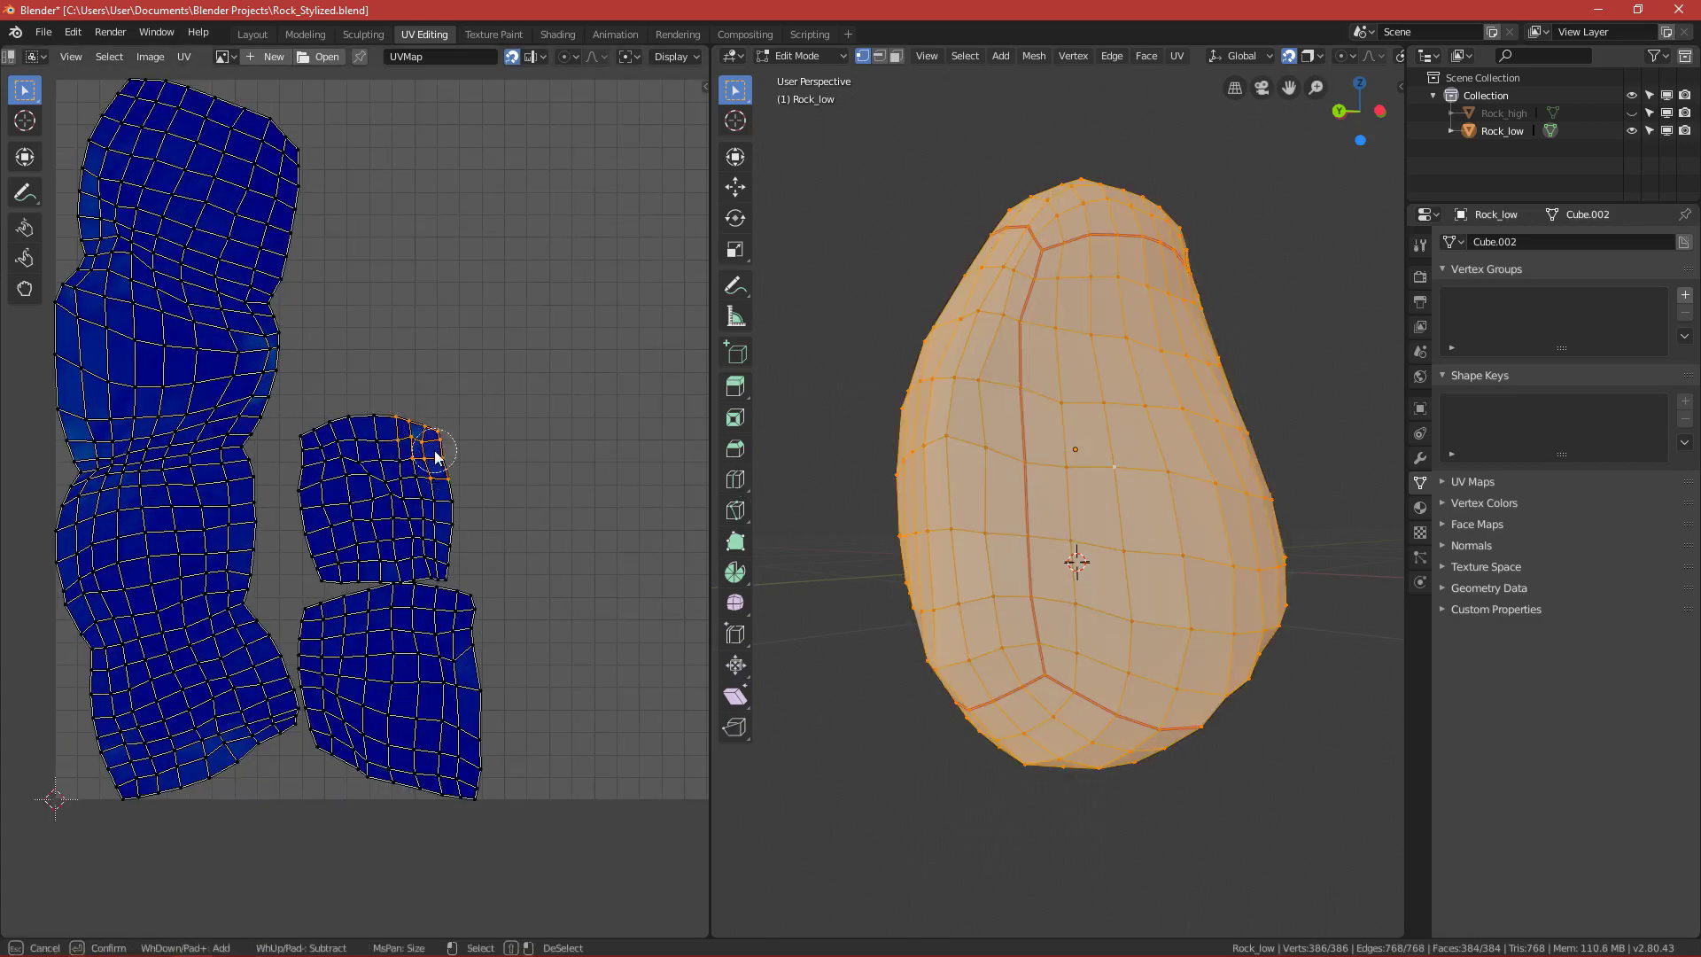
{"action": "right_click", "coordinate": [435, 458]}
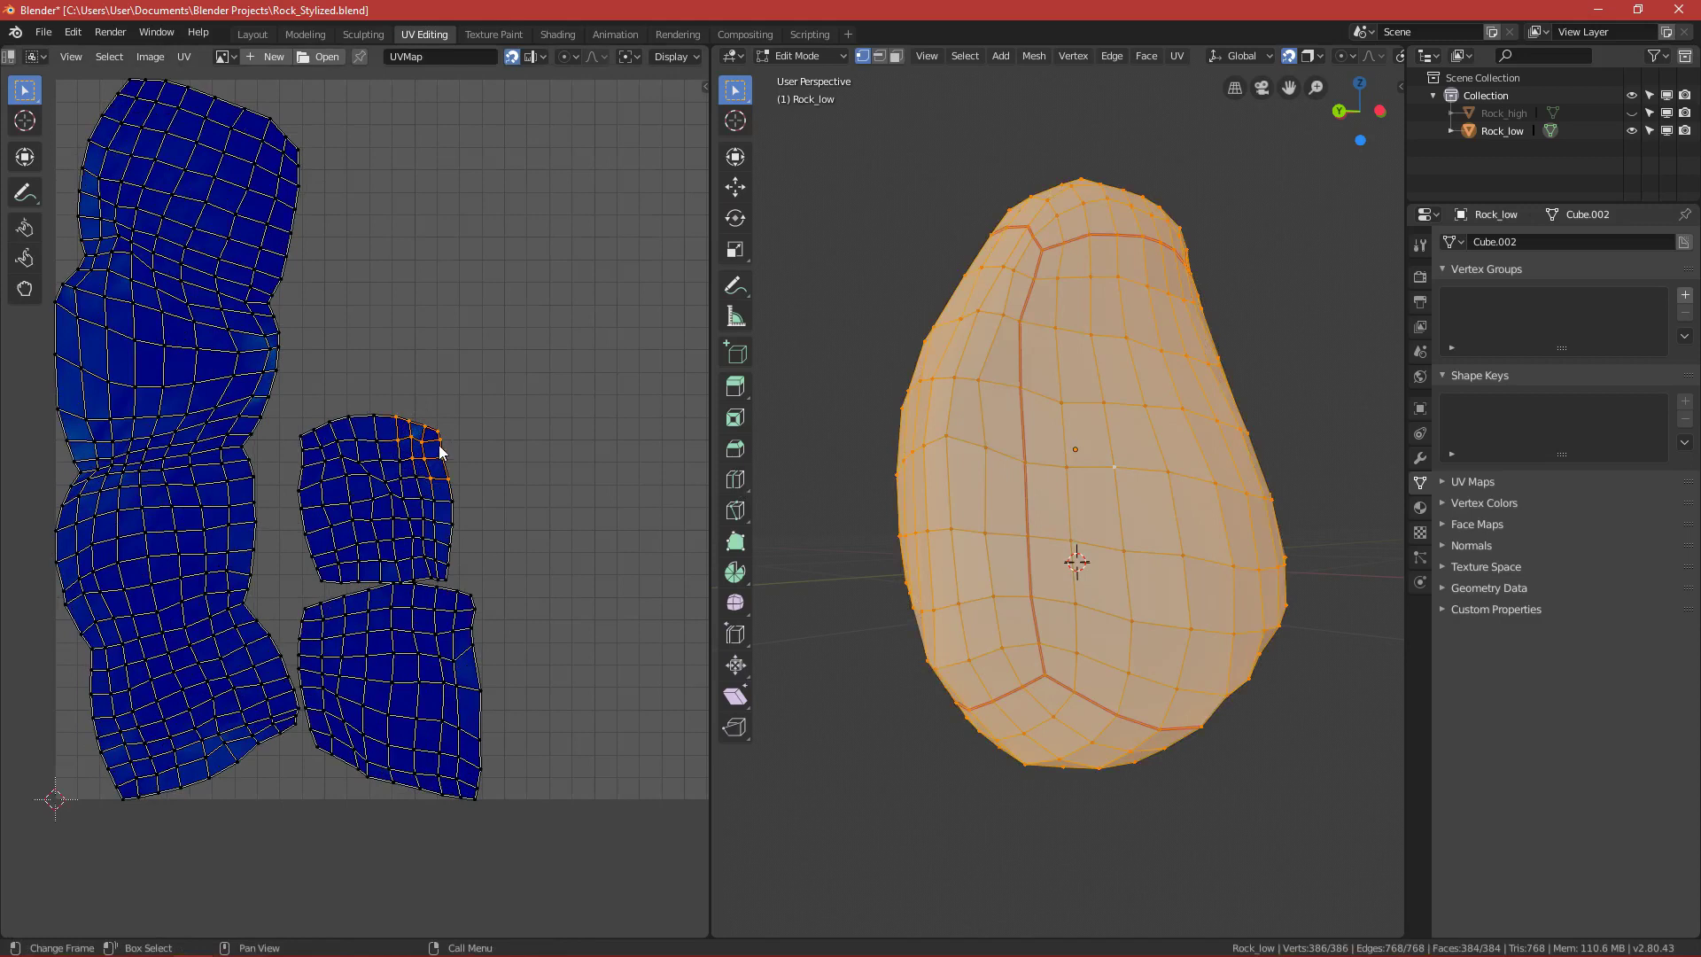
{"action": "key", "text": "g"}
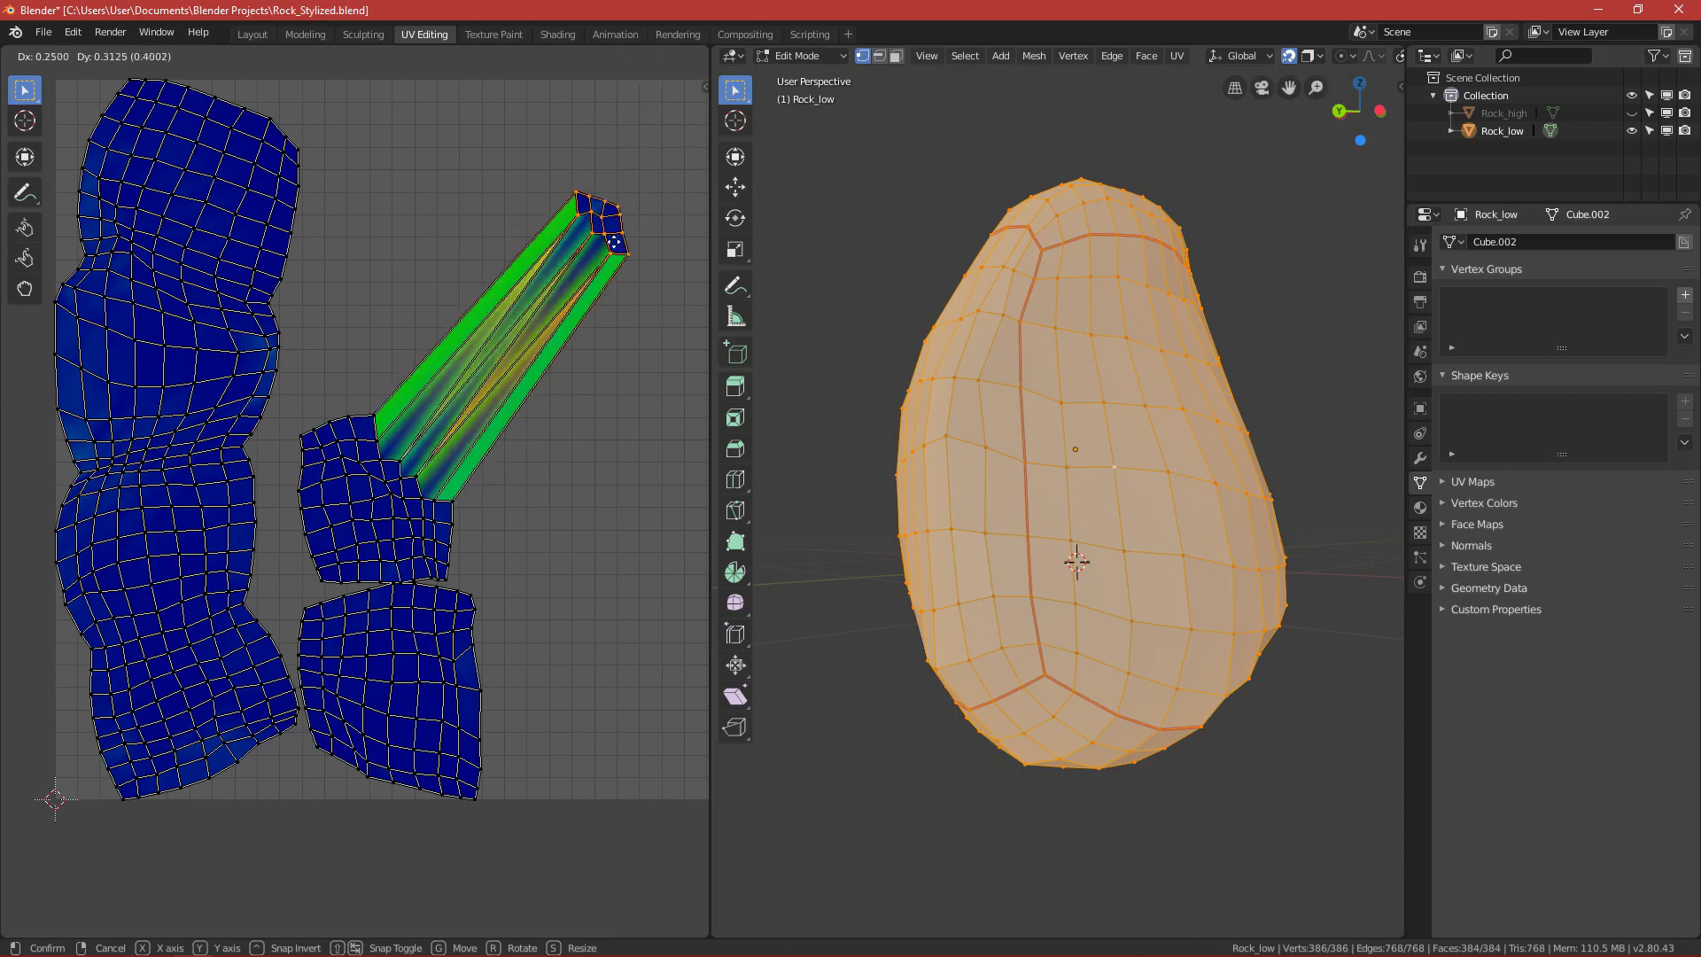
{"action": "key", "text": "Escape"}
Examine all the UV islands for stretching, checking the long side island and the two cap islands, and leave them deselected.
{"action": "scroll", "coordinate": [436, 455], "scroll_direction": "down", "scroll_amount": 1}
{"action": "key", "text": "a"}
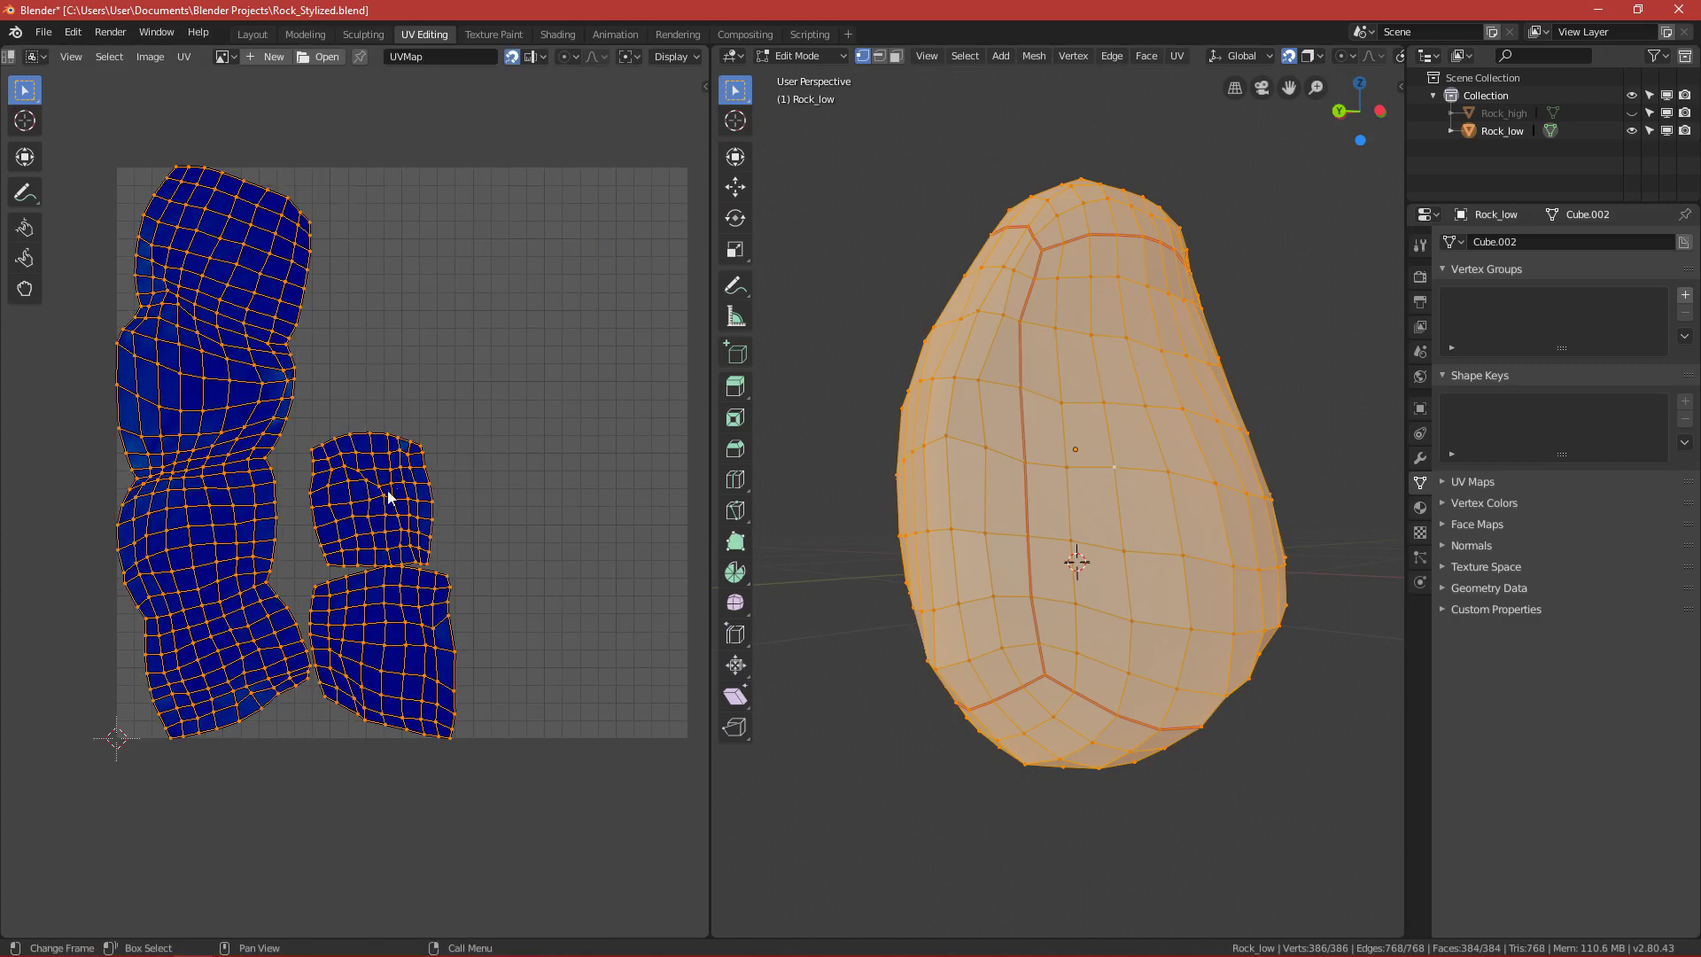
{"action": "middle_click_drag", "start_coordinate": [398, 543], "coordinate": [415, 533]}
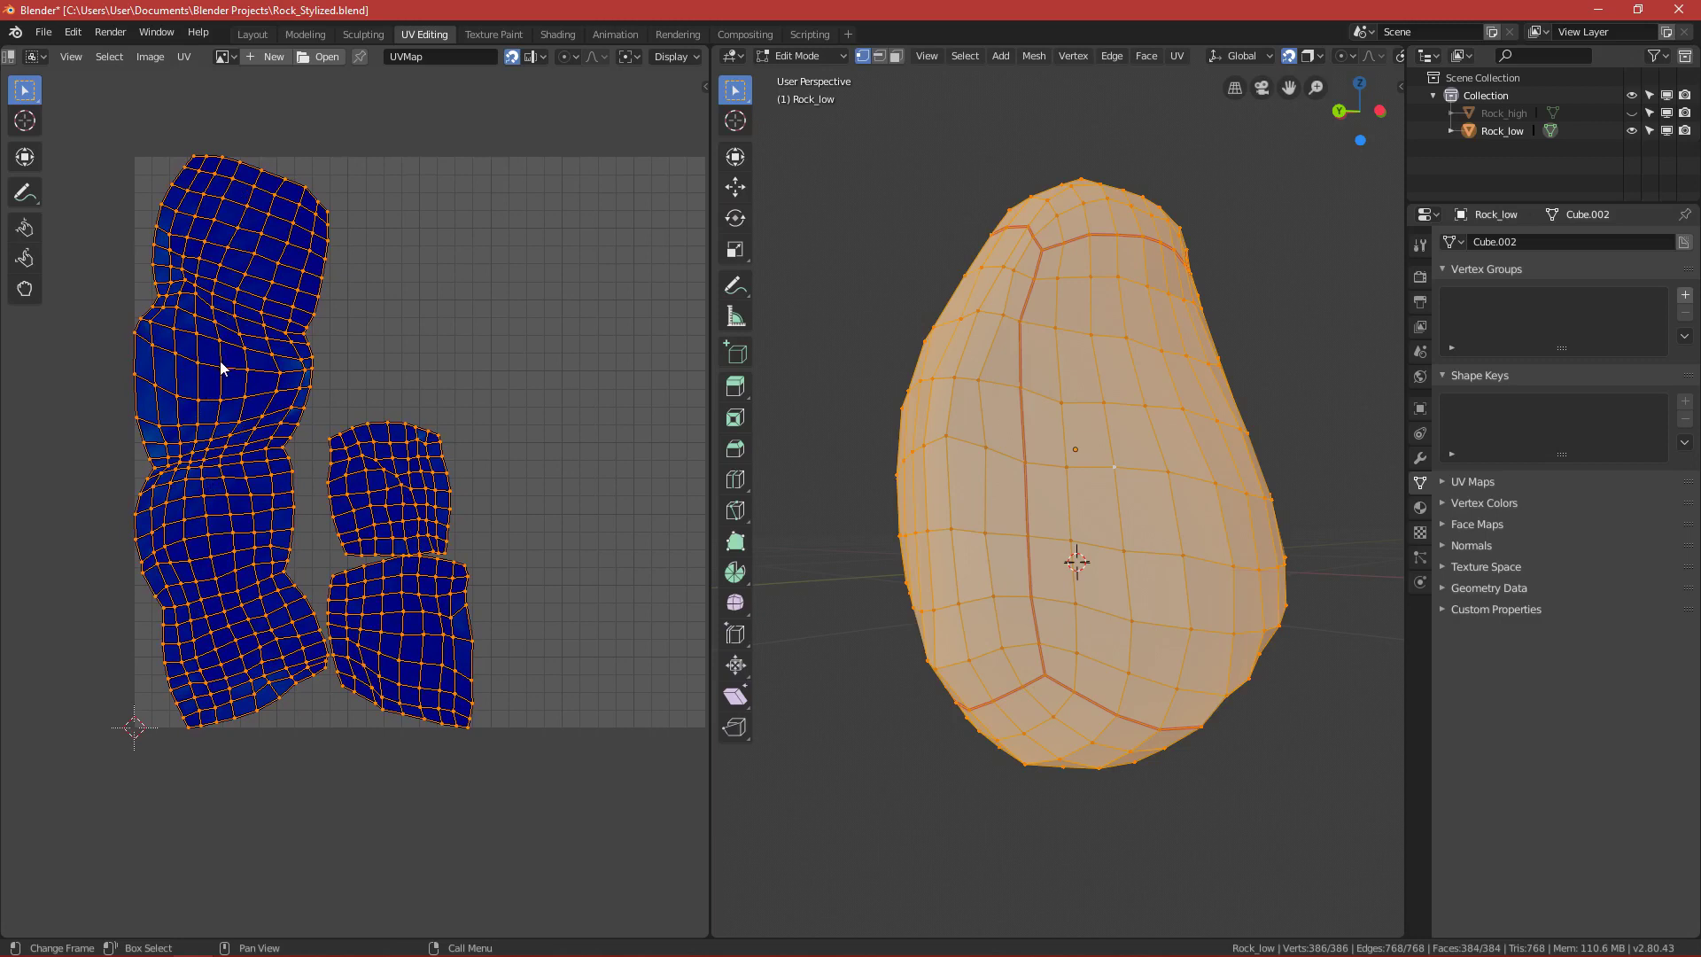
{"action": "middle_click_drag", "start_coordinate": [310, 538], "coordinate": [264, 427]}
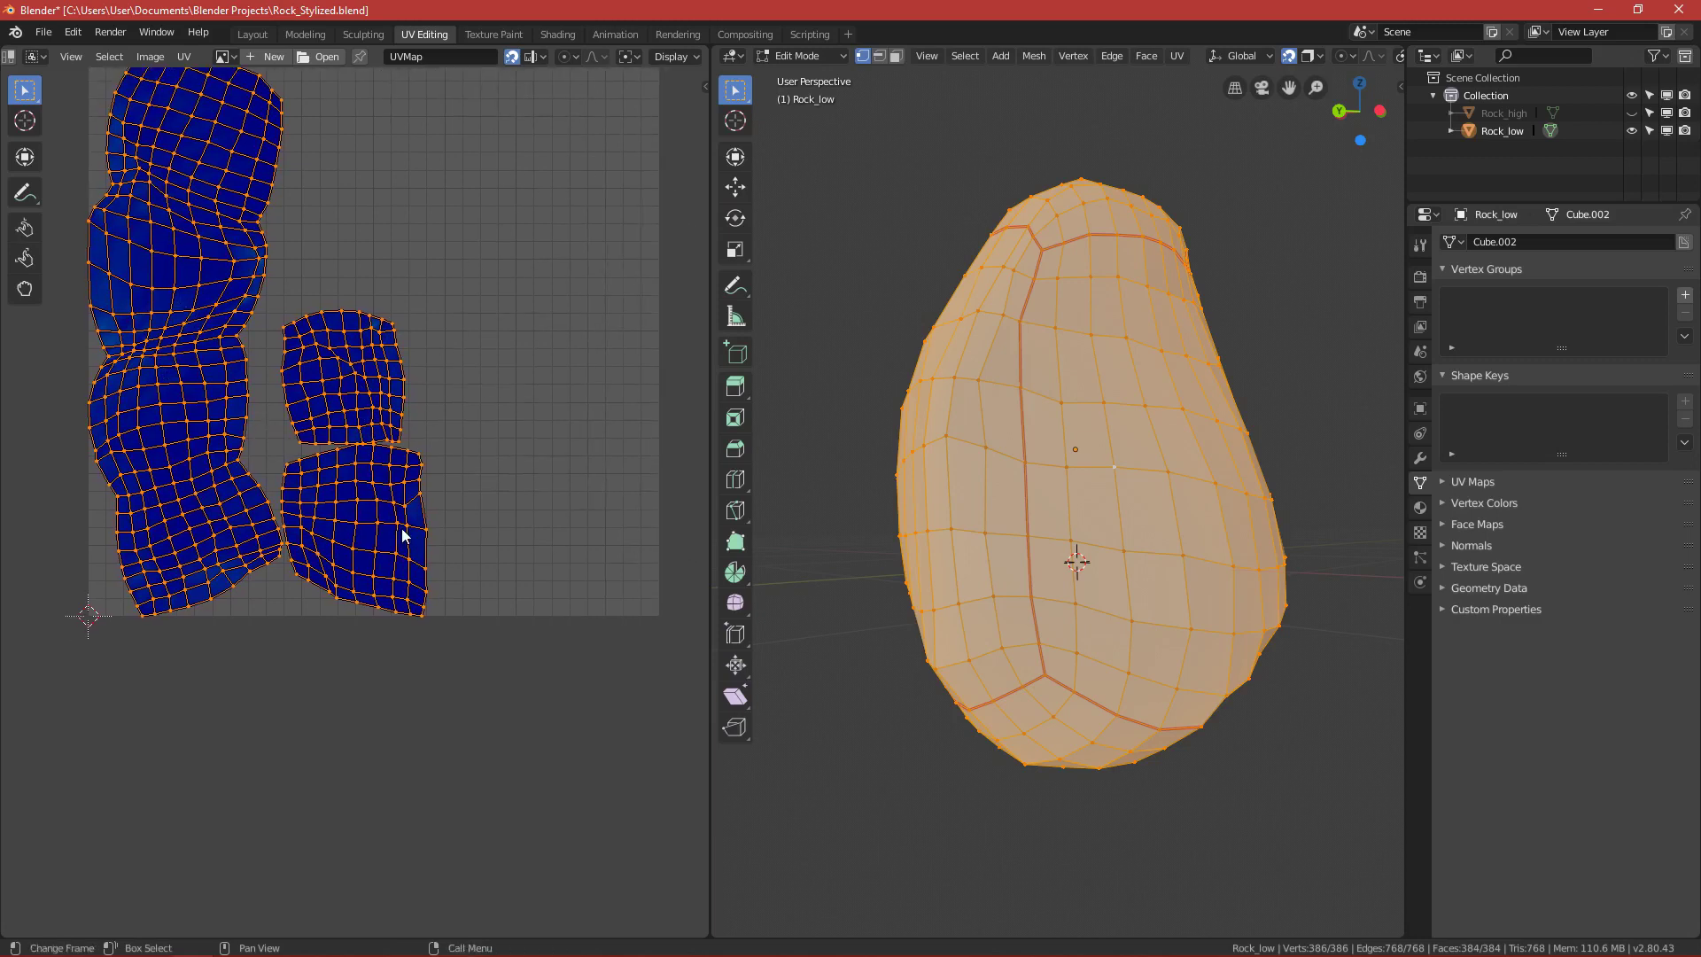
{"action": "key", "text": "alt+a"}
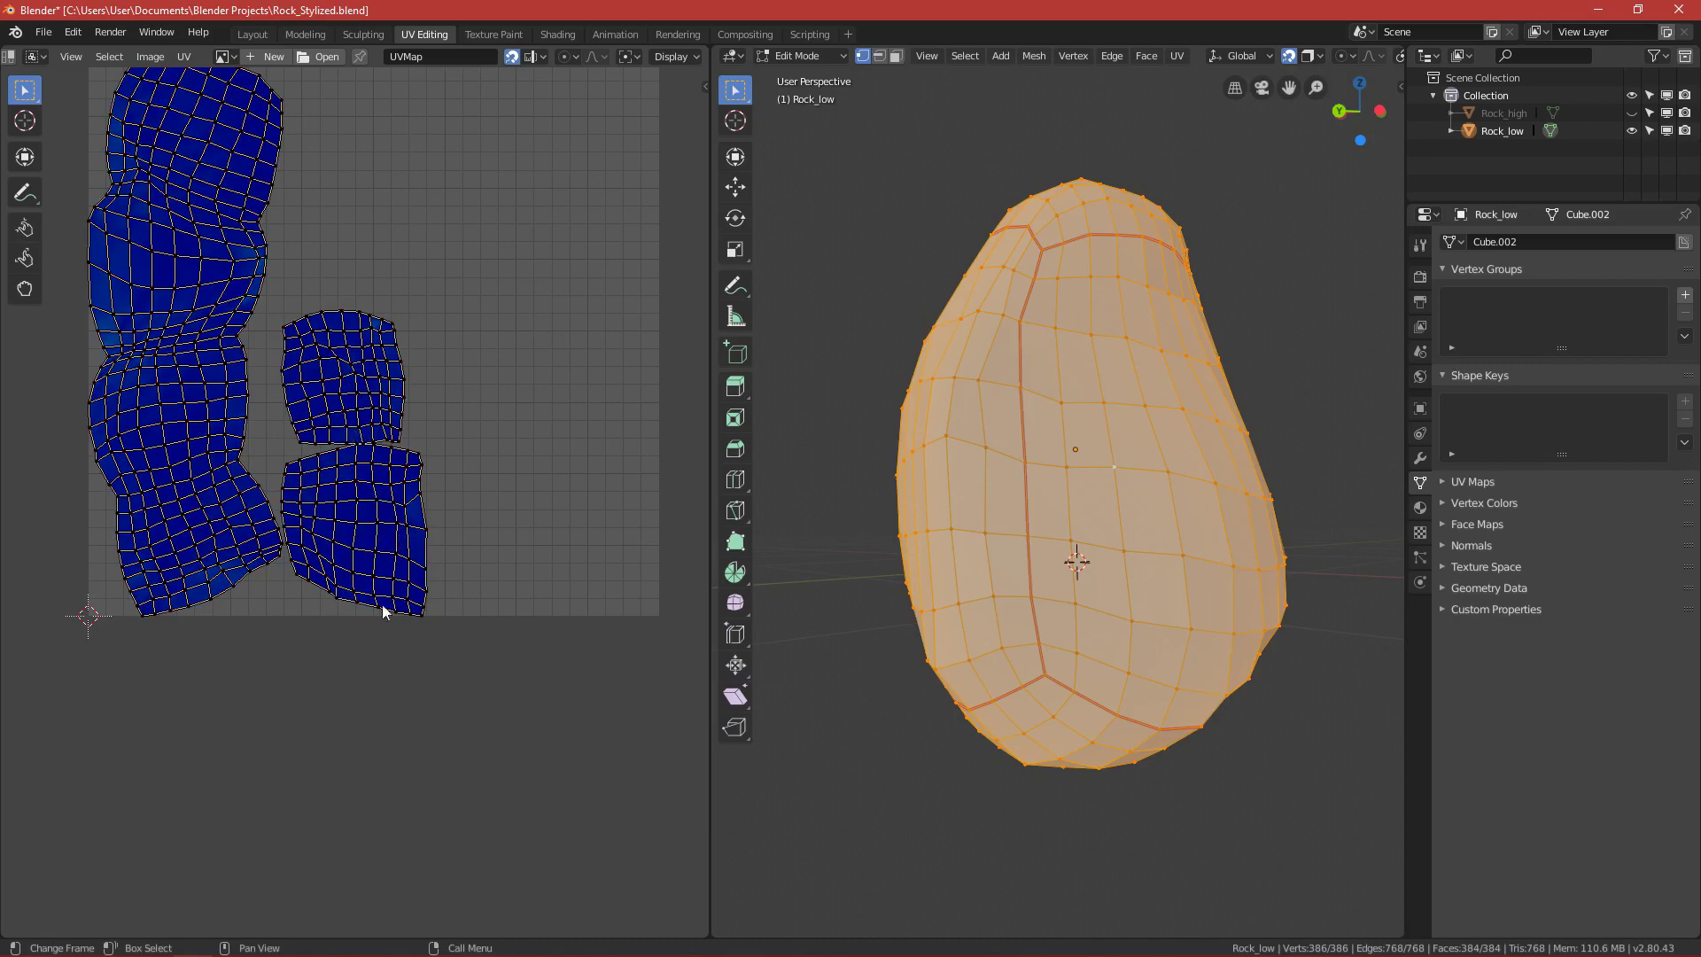
{"action": "middle_click_drag", "start_coordinate": [402, 535], "coordinate": [471, 590]}
{"action": "middle_click_drag", "start_coordinate": [387, 409], "coordinate": [429, 441]}
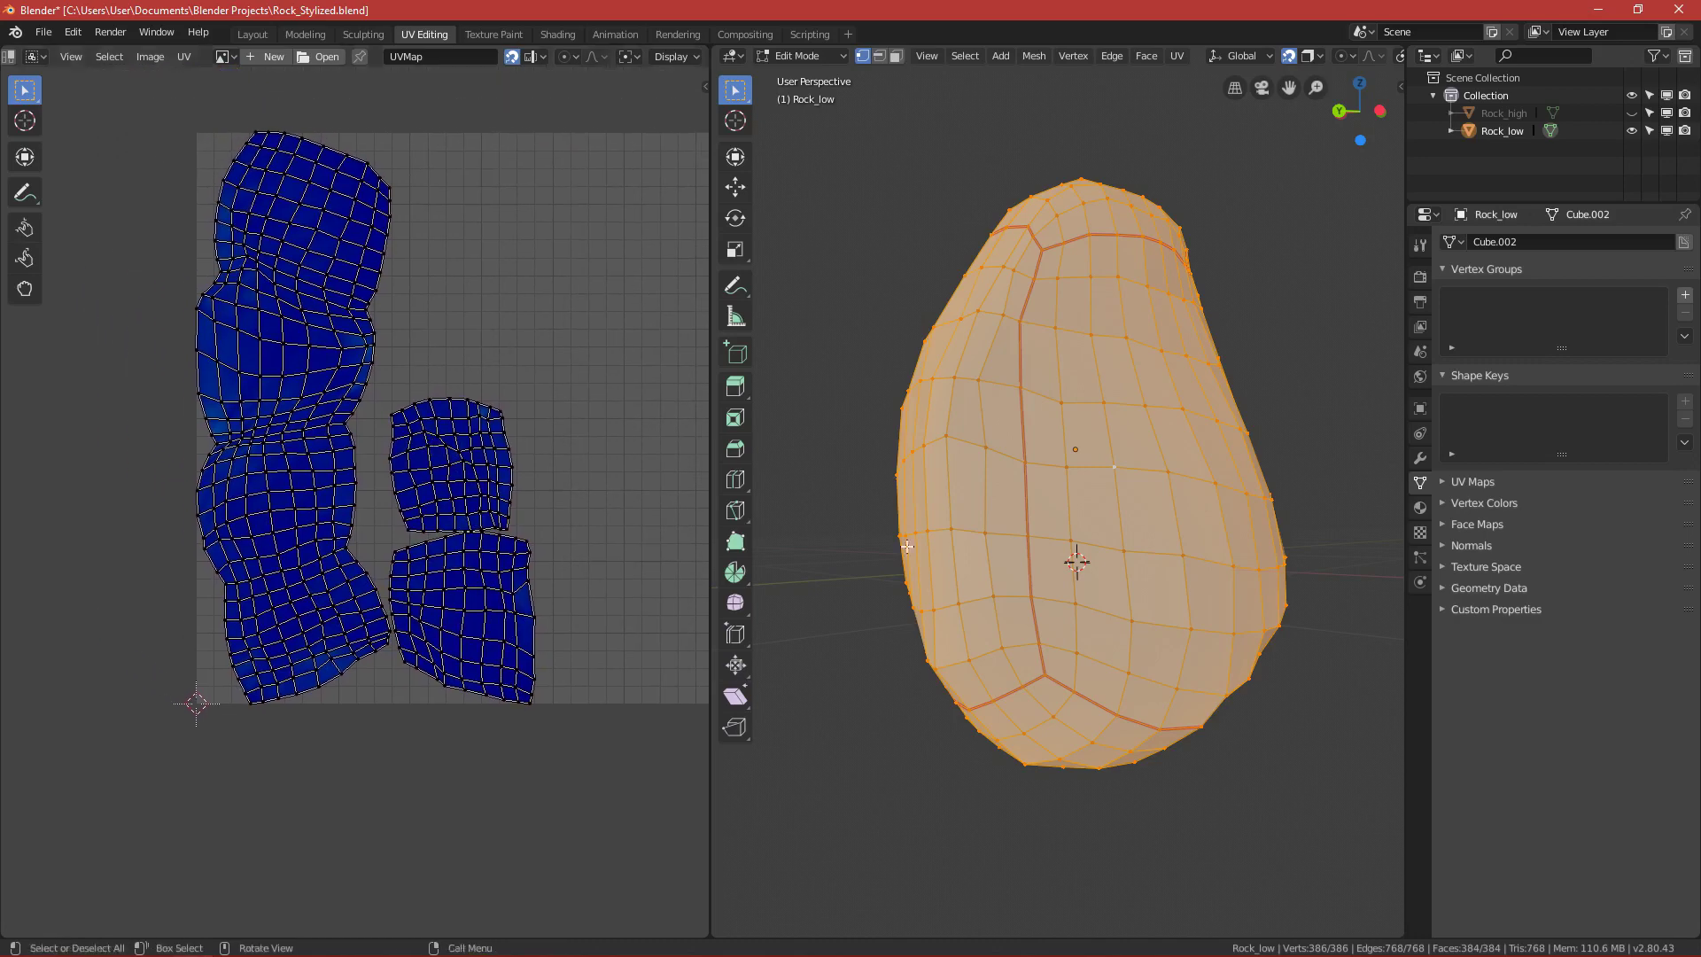
Return Rock_low to Object Mode and save the Rock_Stylized.blend file.
{"action": "scroll", "coordinate": [1079, 619], "scroll_direction": "down", "scroll_amount": 3}
{"action": "middle_click_drag", "start_coordinate": [1055, 581], "coordinate": [971, 535]}
{"action": "key", "text": "ctrl+Tab"}
{"action": "left_click", "coordinate": [895, 524]}
{"action": "key", "text": "ctrl+s"}
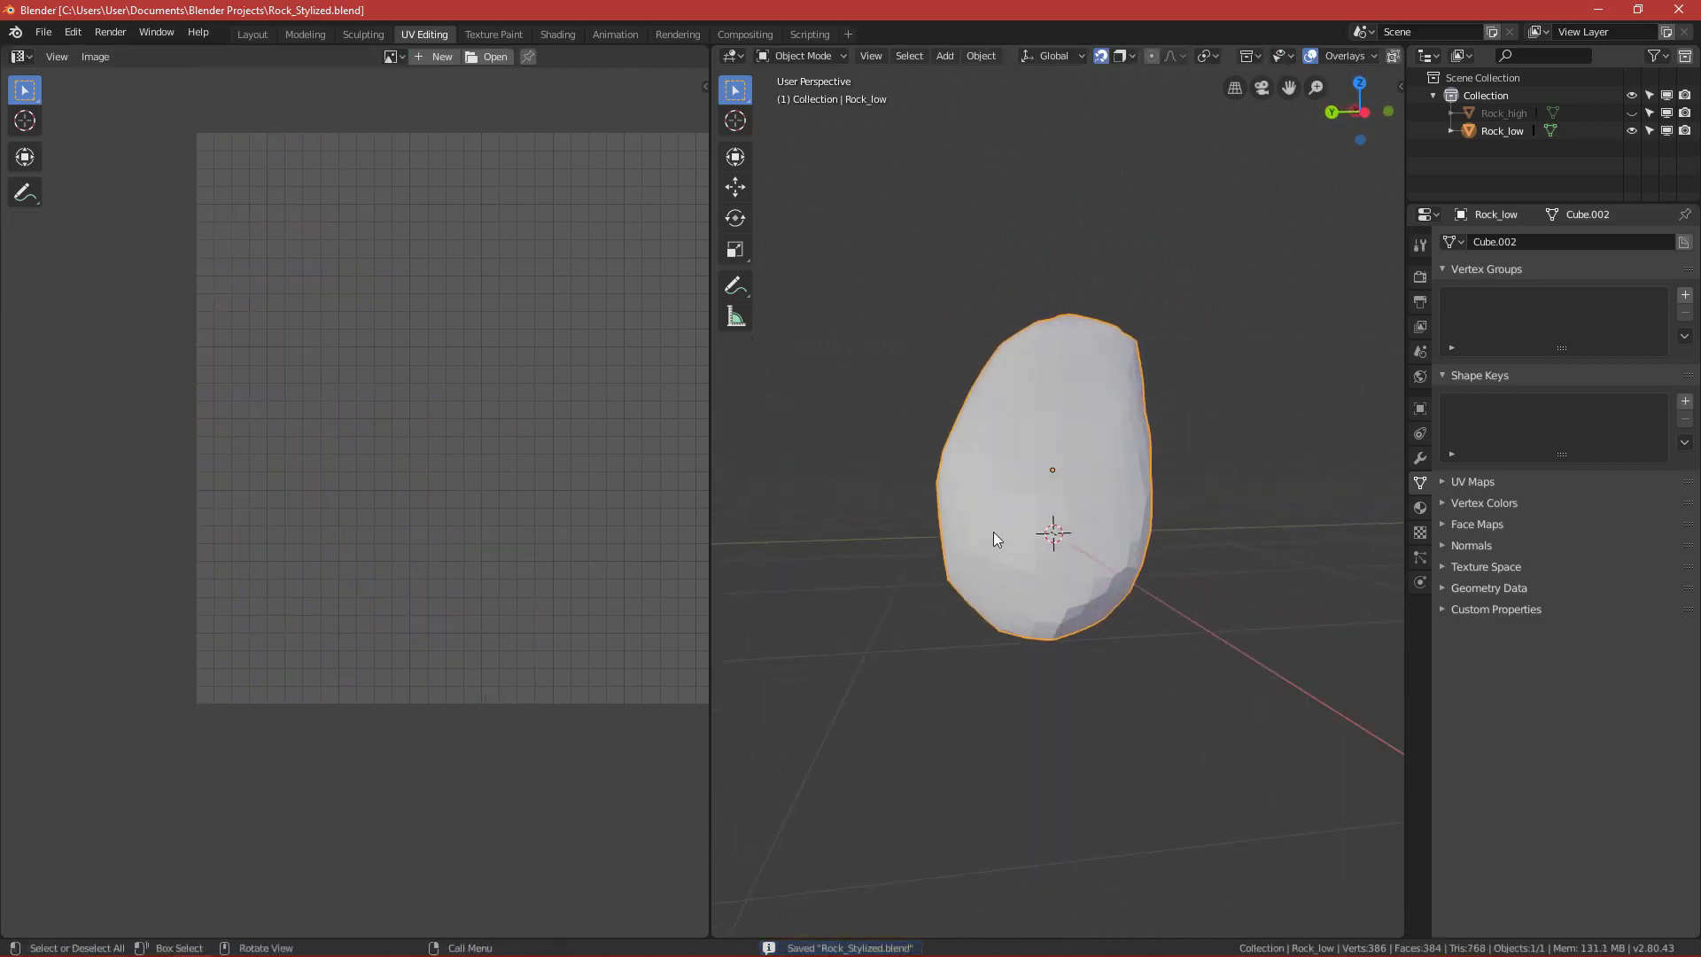
Switch to the Layout workspace, show the rock in front view, and save the file again.
{"action": "left_click", "coordinate": [251, 34]}
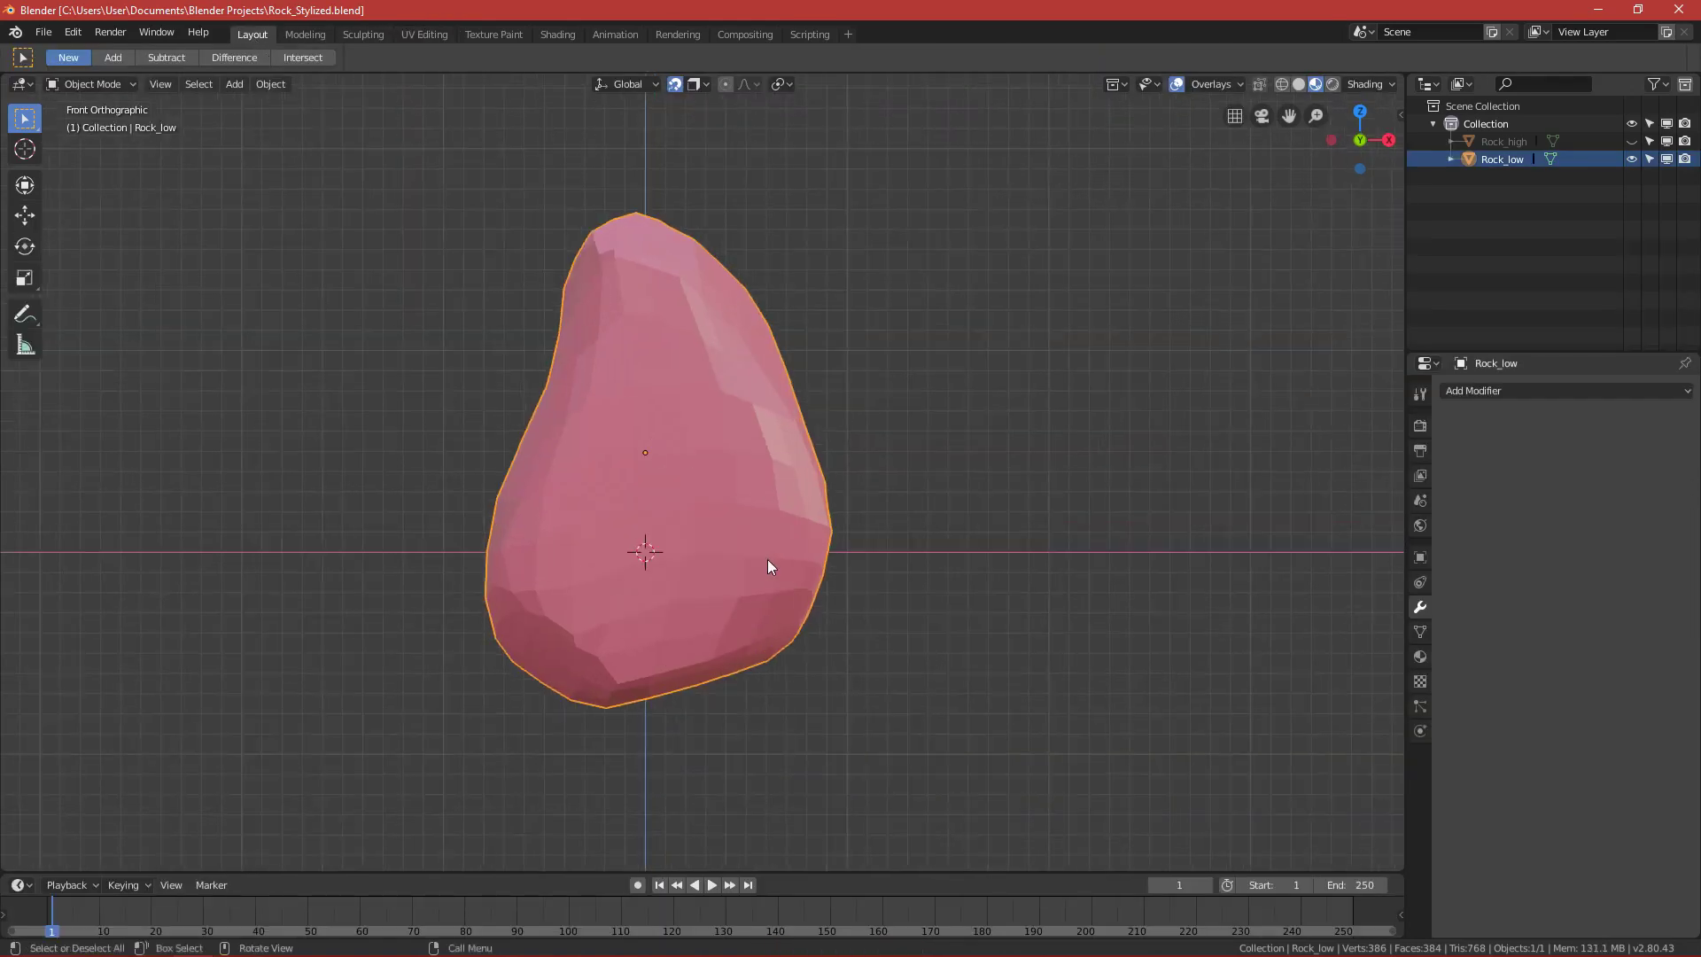
{"action": "middle_click_drag", "start_coordinate": [767, 560], "coordinate": [827, 599]}
{"action": "scroll", "coordinate": [827, 599], "scroll_direction": "down", "scroll_amount": 3}
{"action": "key", "text": "KP_1"}
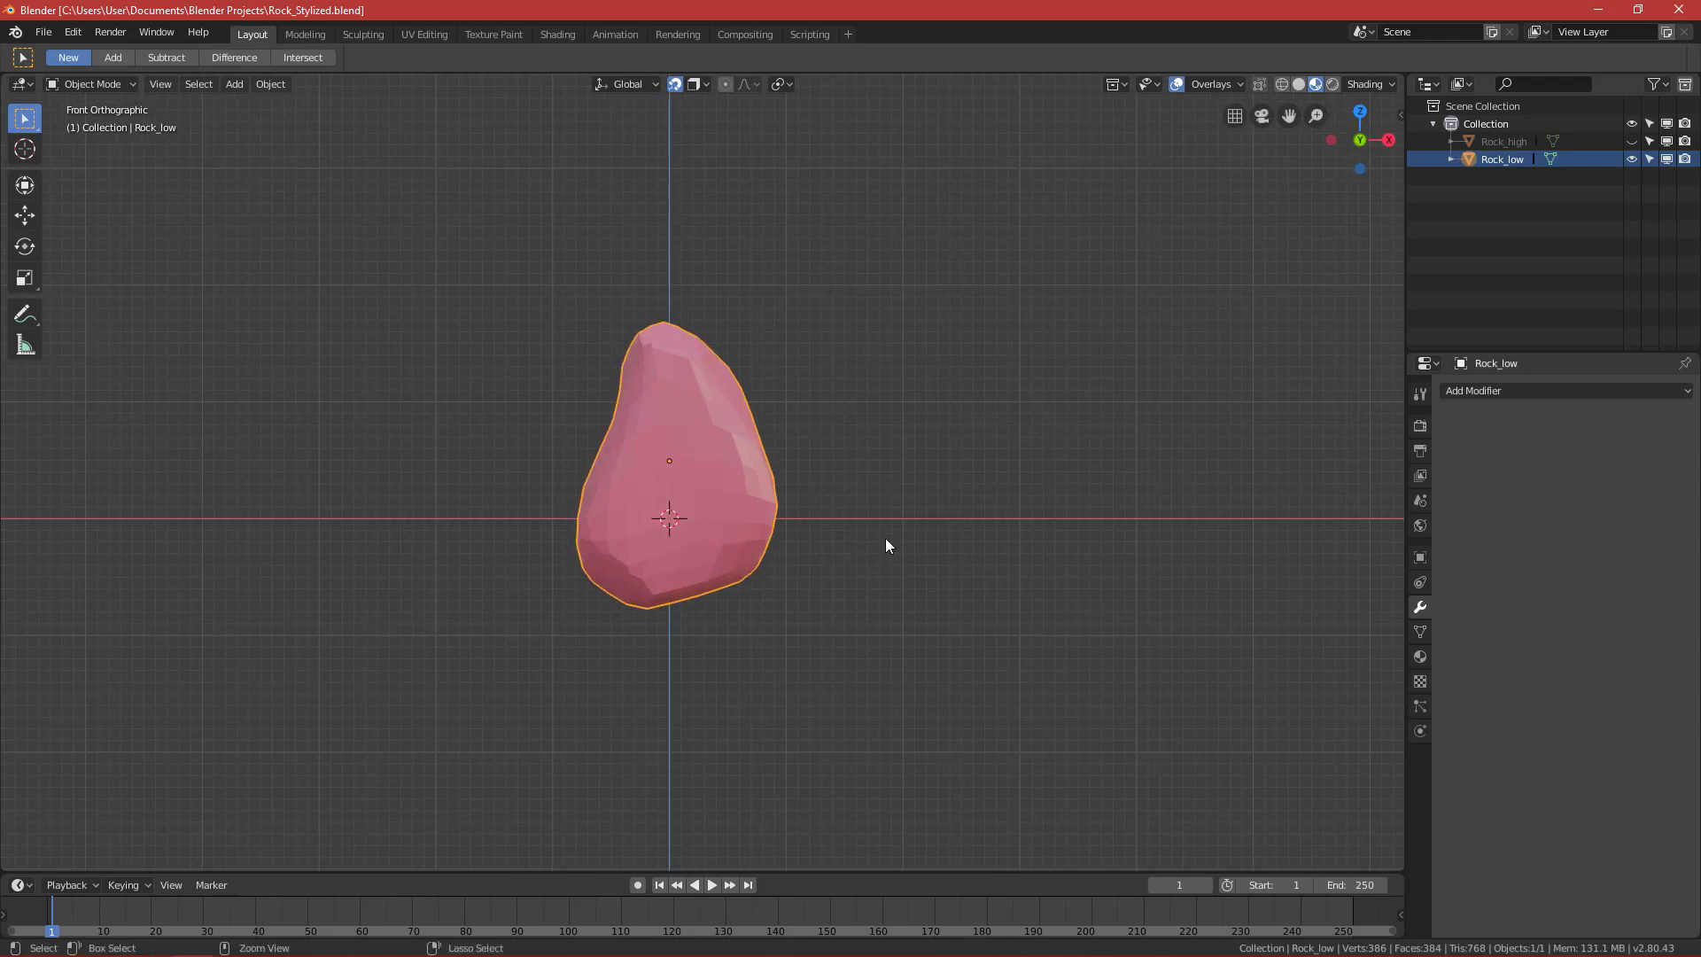
{"action": "key", "text": "ctrl+s"}
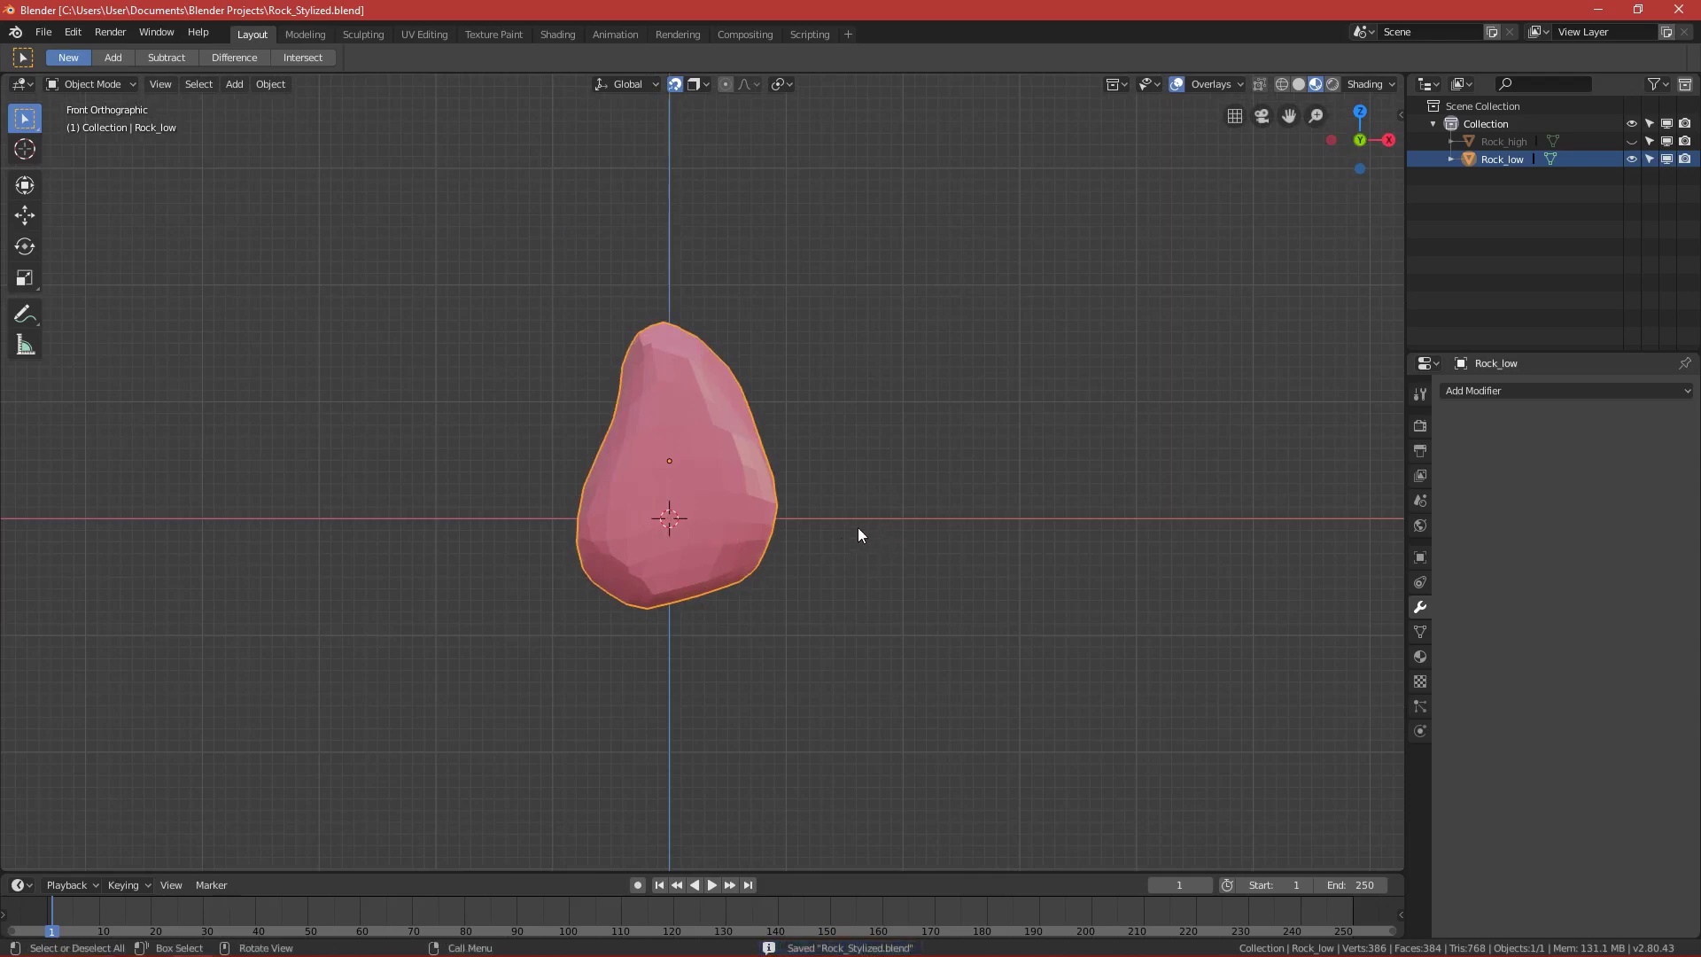